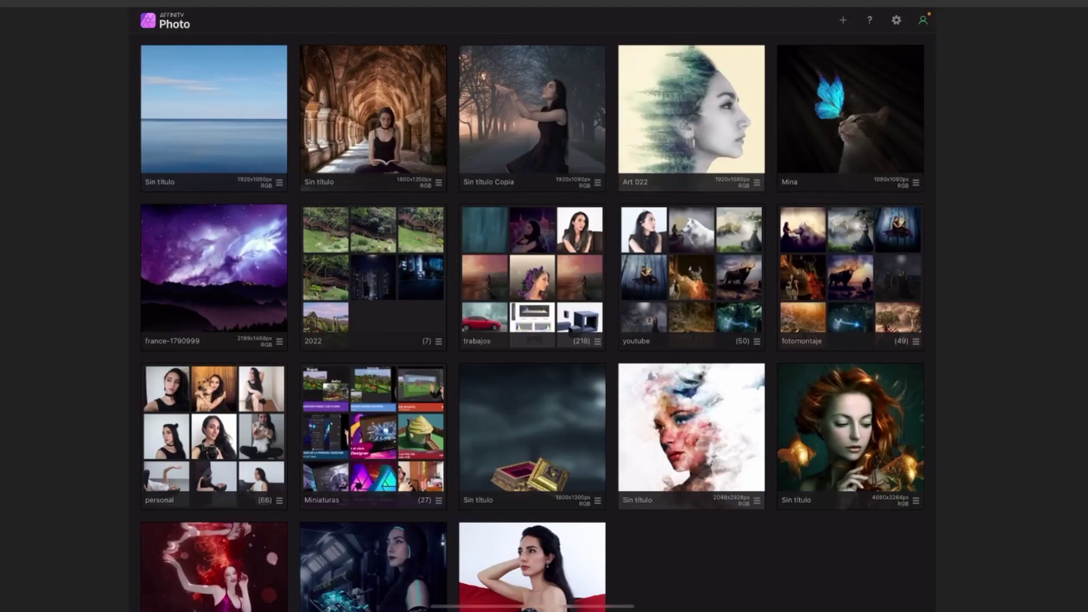
Step: From the gallery's + menu, browse via Abrir desde nube to iPad > Affinity Photo > Proyecto gamer
left_click(843, 20)
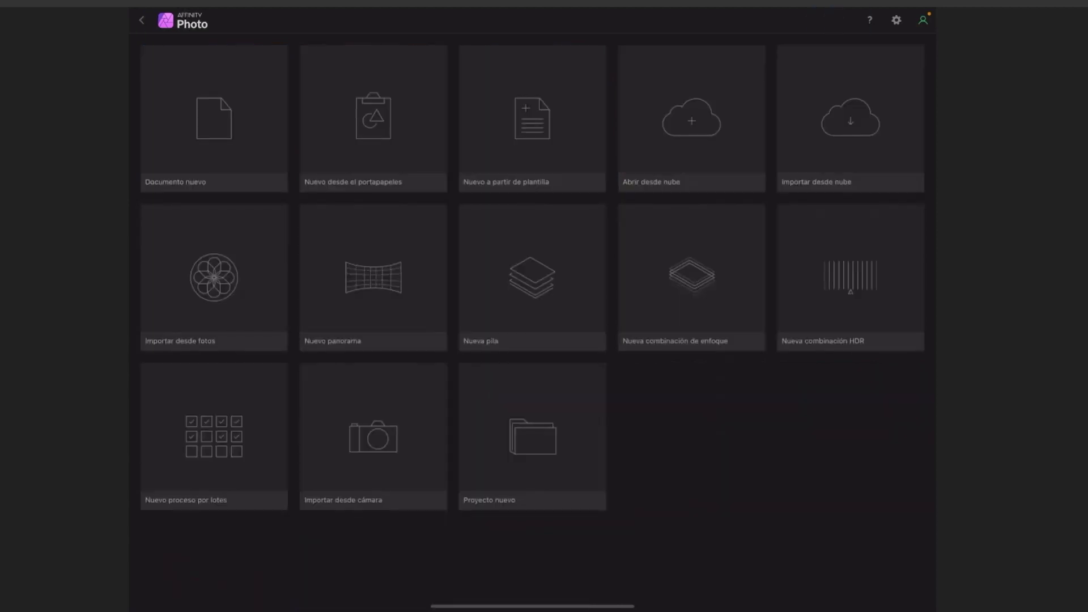
left_click(692, 119)
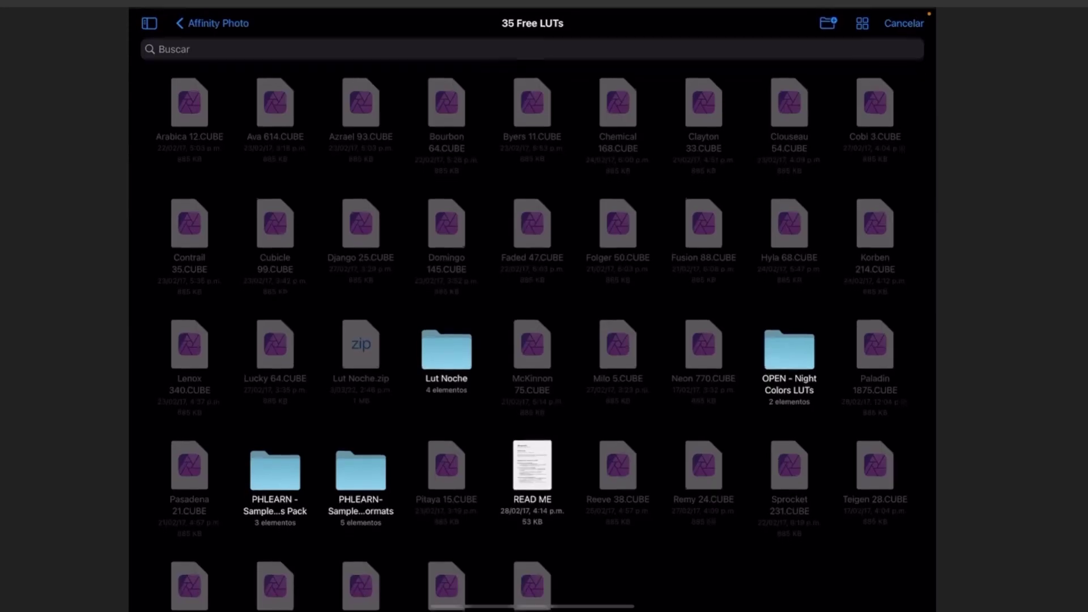
left_click(149, 160)
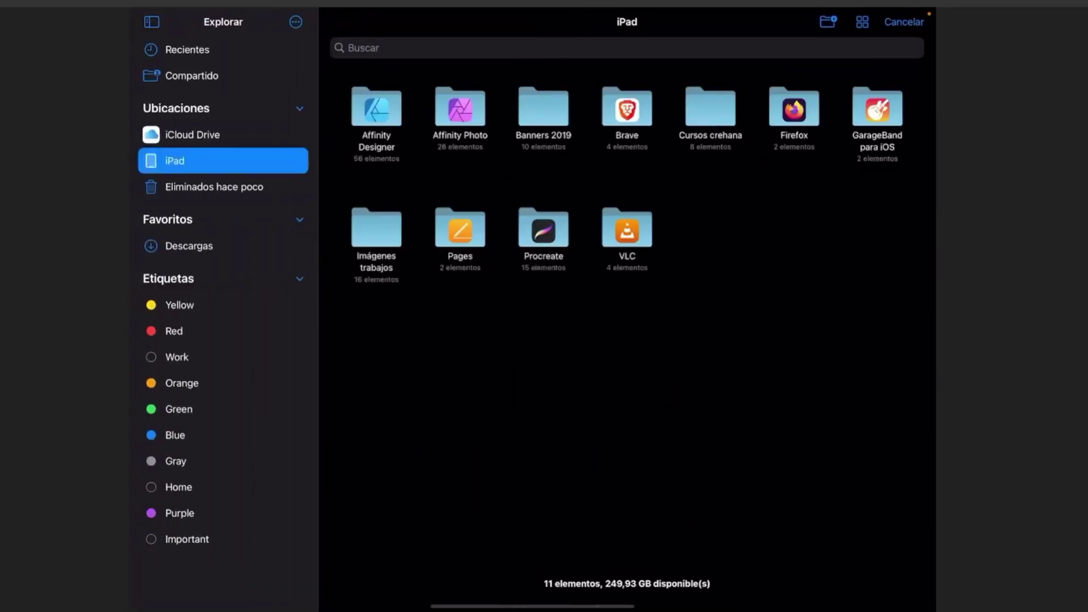
left_click(459, 107)
left_click(459, 530)
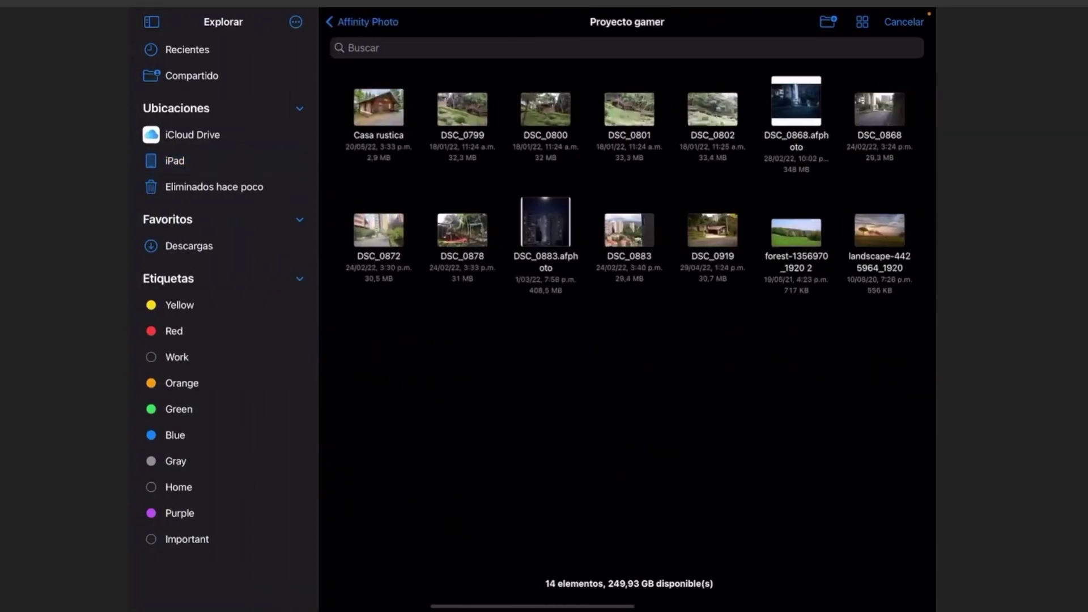
Step: Import the café photo; set exposure −0.27, lower black point, more contrast and clarity, saturation 16%, vibrance 50%
left_click(627, 229)
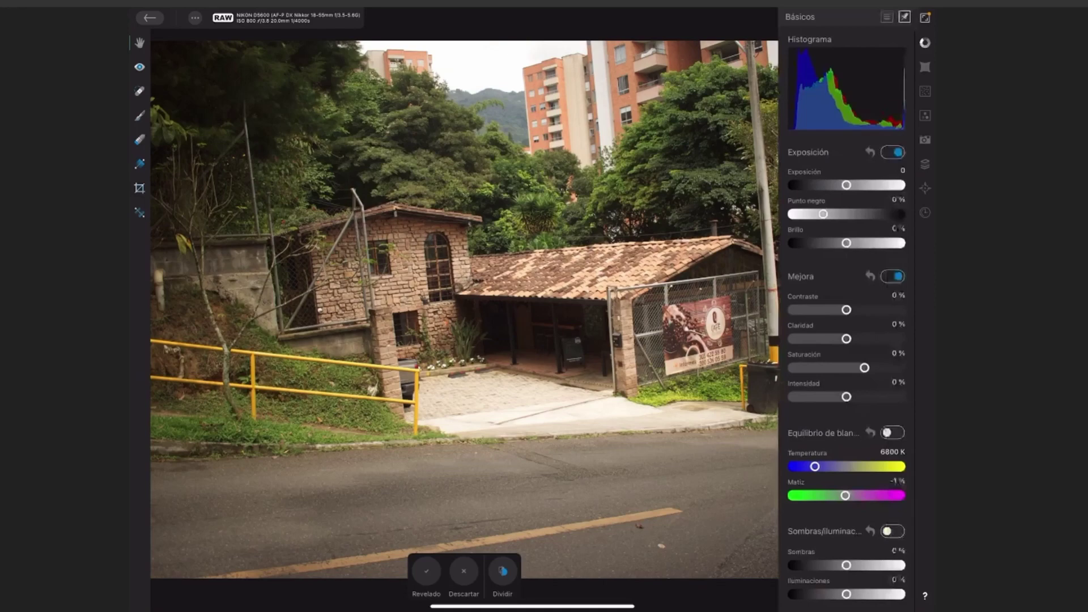
left_click_drag(846, 185, 843, 184)
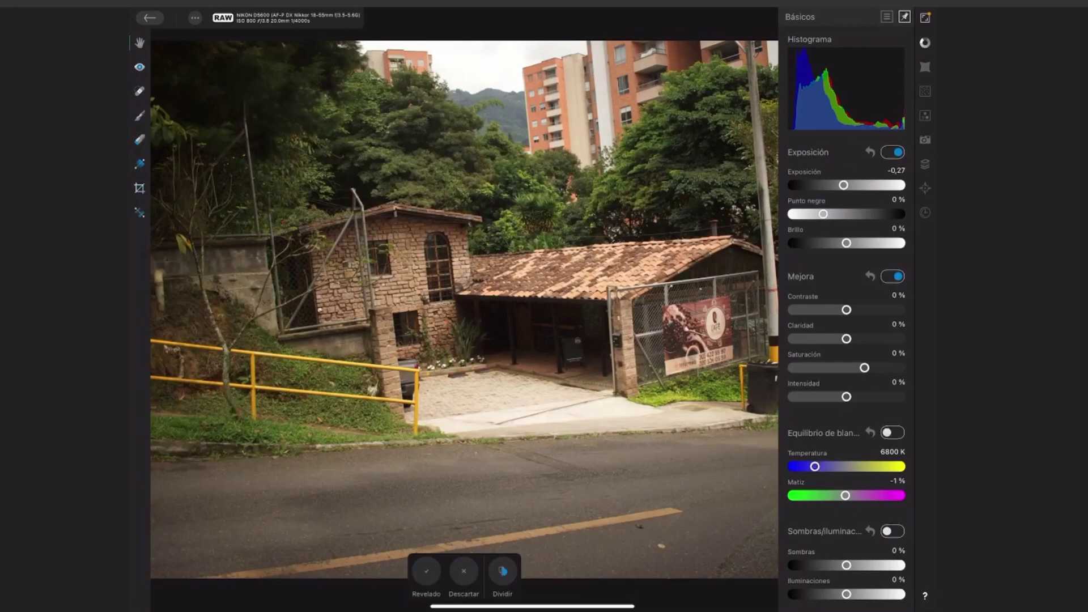
mouse_move(823, 213)
left_mouse_down()
mouse_move(812, 214)
mouse_move(824, 243)
left_mouse_up()
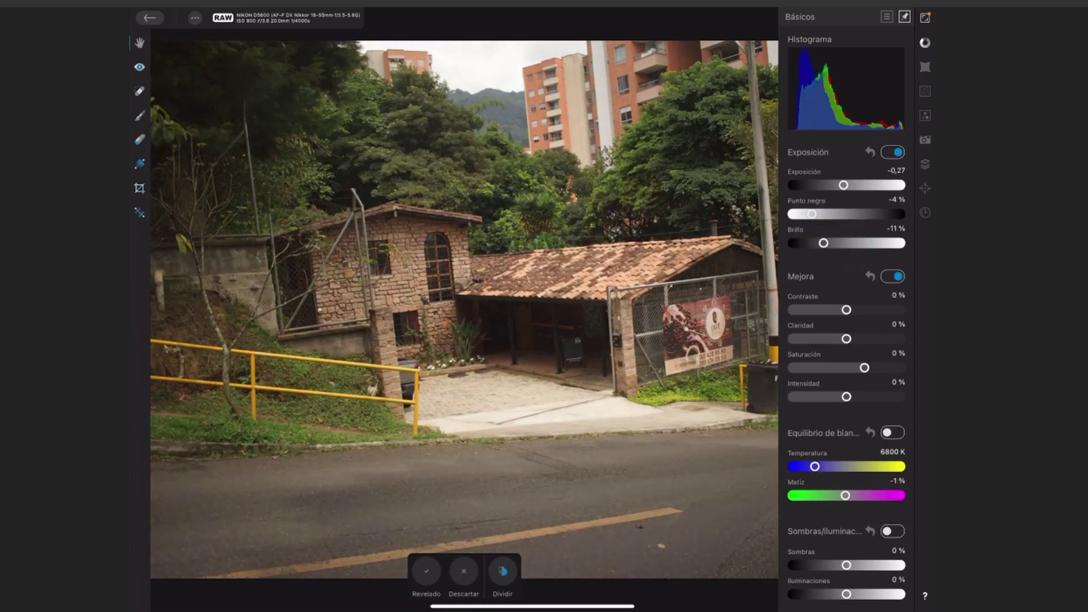
left_click_drag(846, 310, 849, 309)
left_click_drag(846, 338, 859, 338)
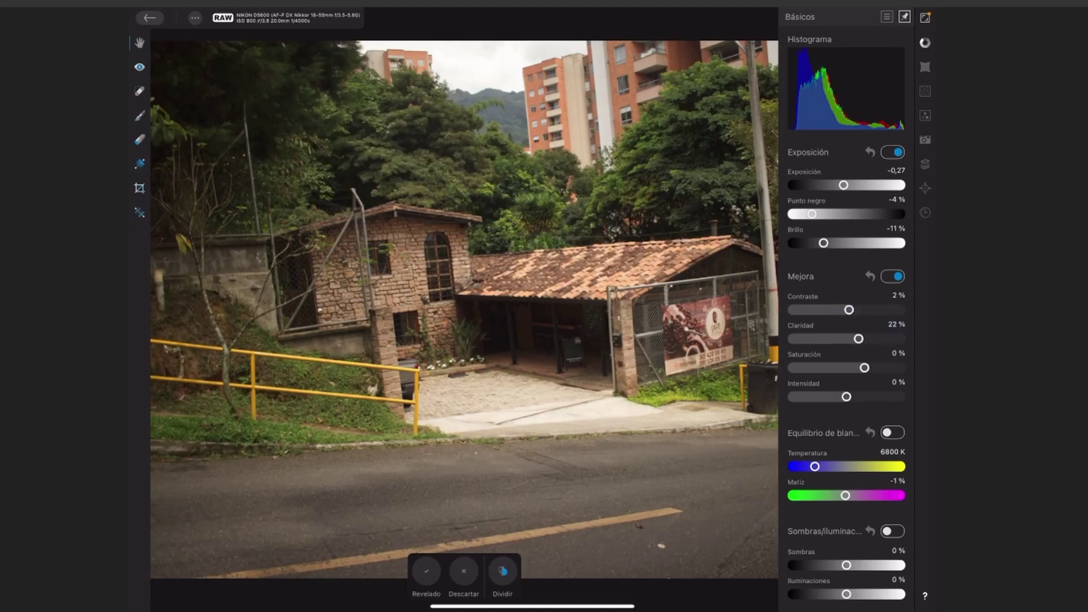
left_click_drag(864, 368, 876, 368)
left_click_drag(846, 397, 901, 396)
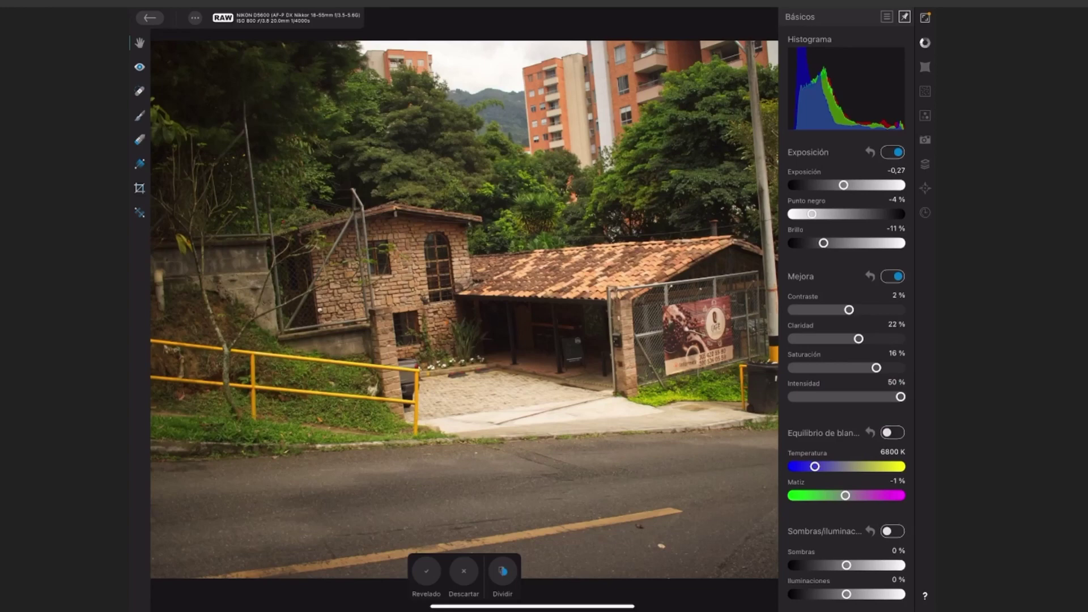
Step: Enable white balance at 6243 K and lift the shadows slightly
left_click_drag(814, 466, 809, 466)
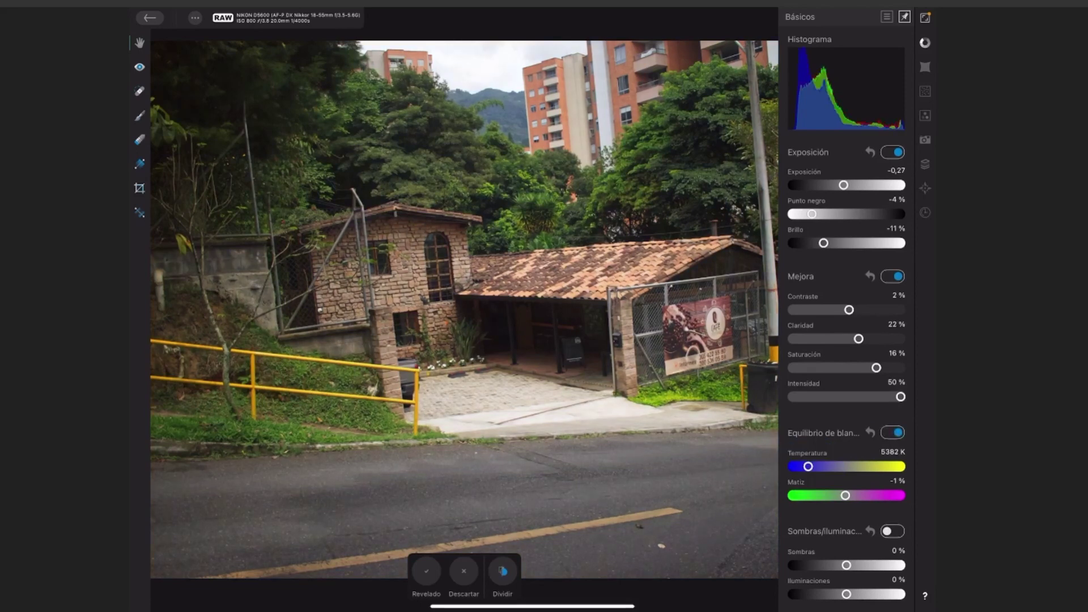
type("6243")
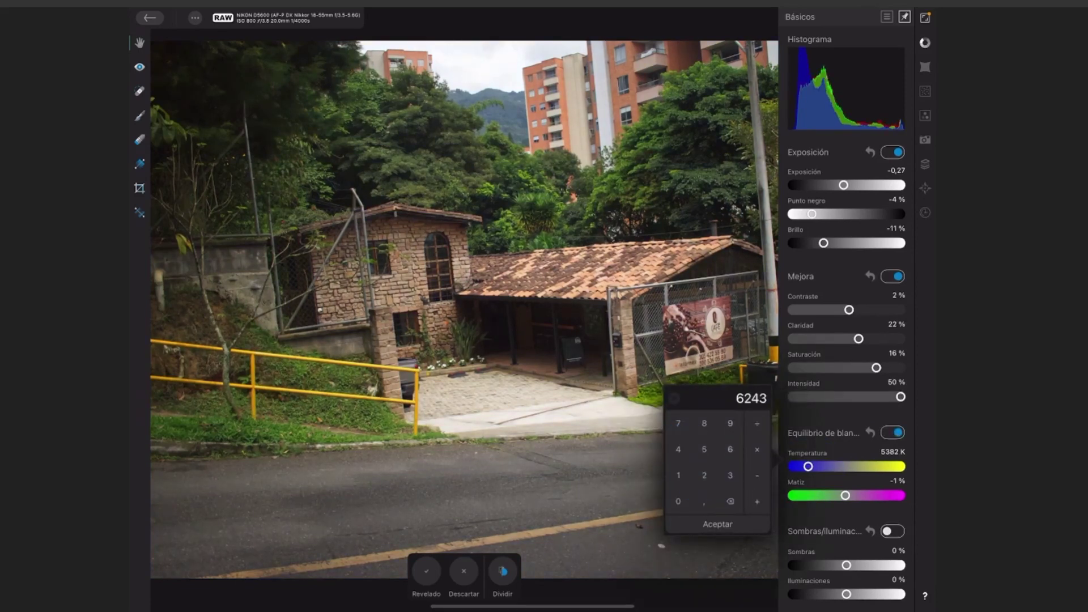
left_click(717, 522)
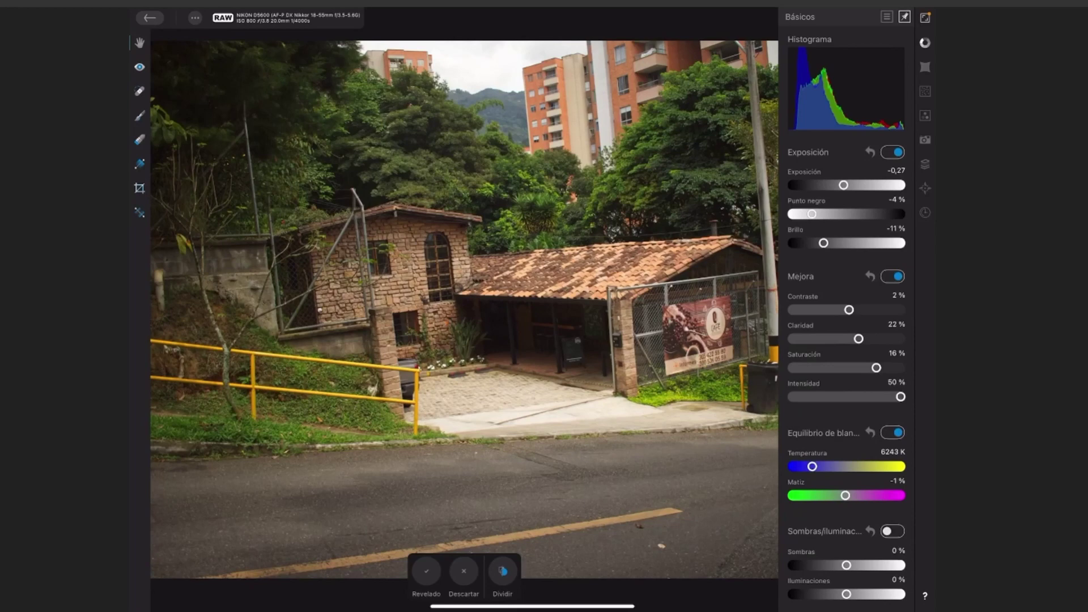
left_click_drag(846, 565, 849, 565)
left_click(925, 17)
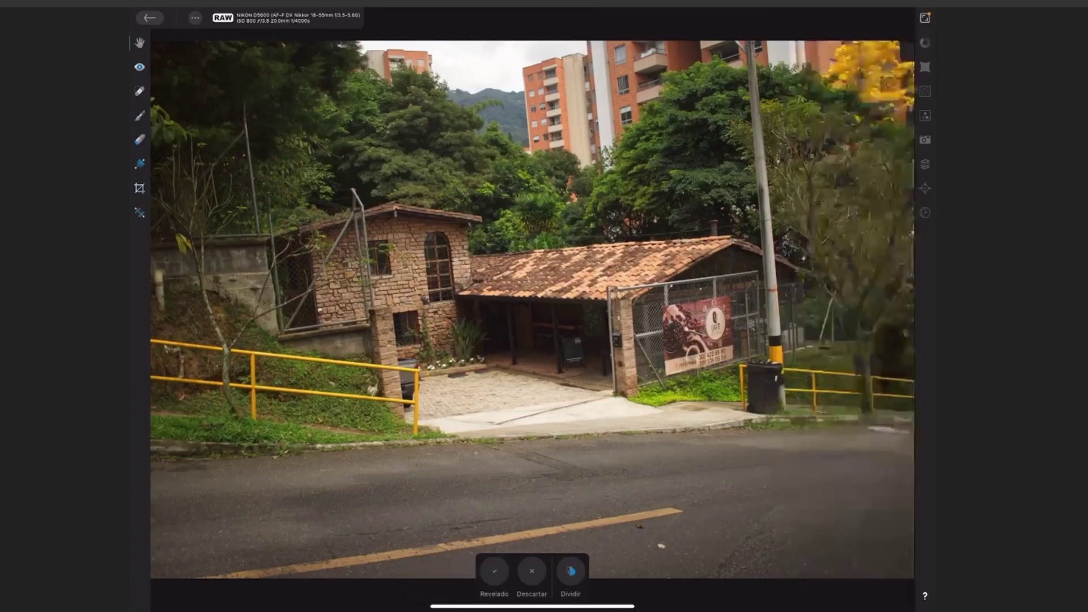
Step: Commit the RAW development and set a crop width of 3387 px
left_click(494, 571)
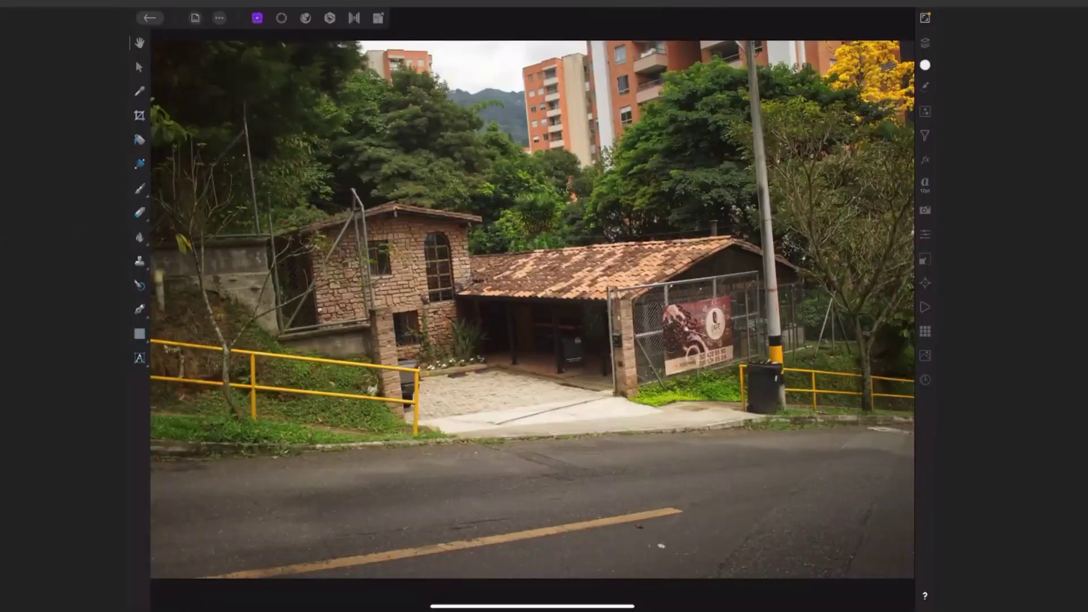
scroll(684, 318, "down", 2)
scroll(684, 317, "down", 2)
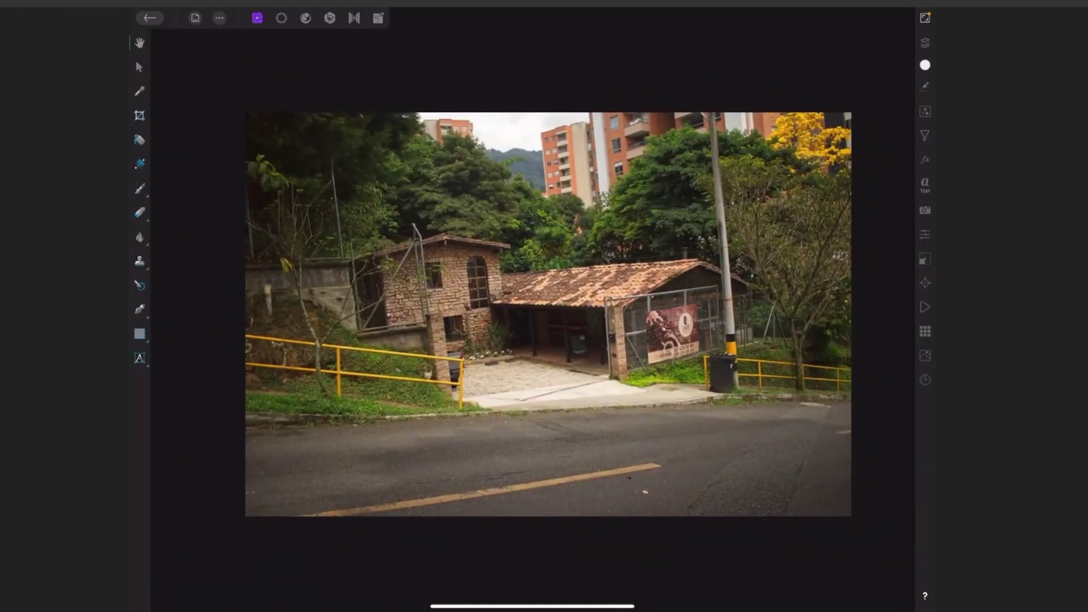
left_click(139, 115)
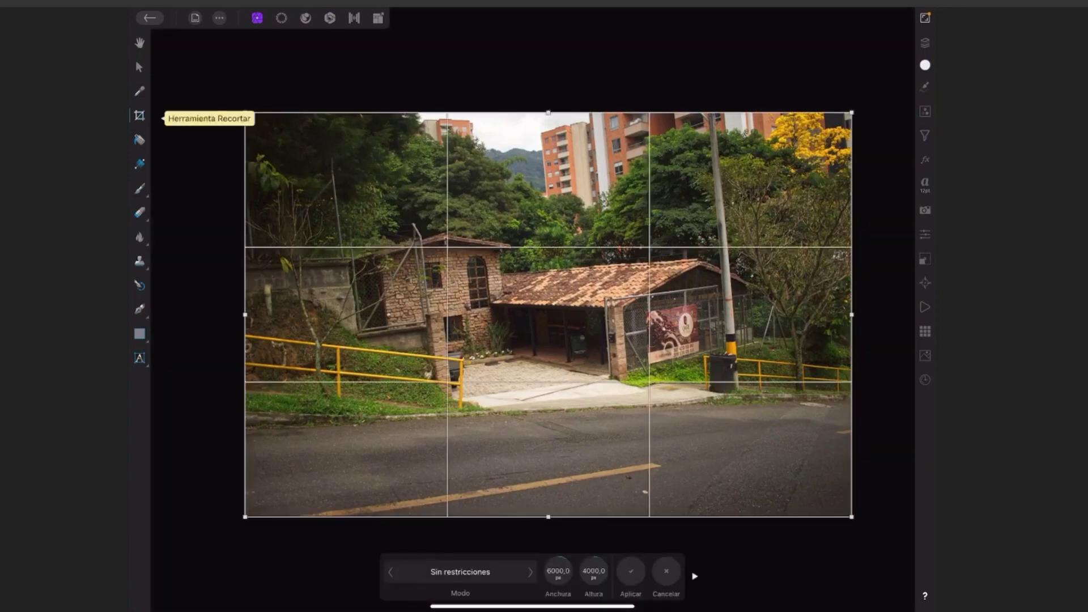
left_click(558, 571)
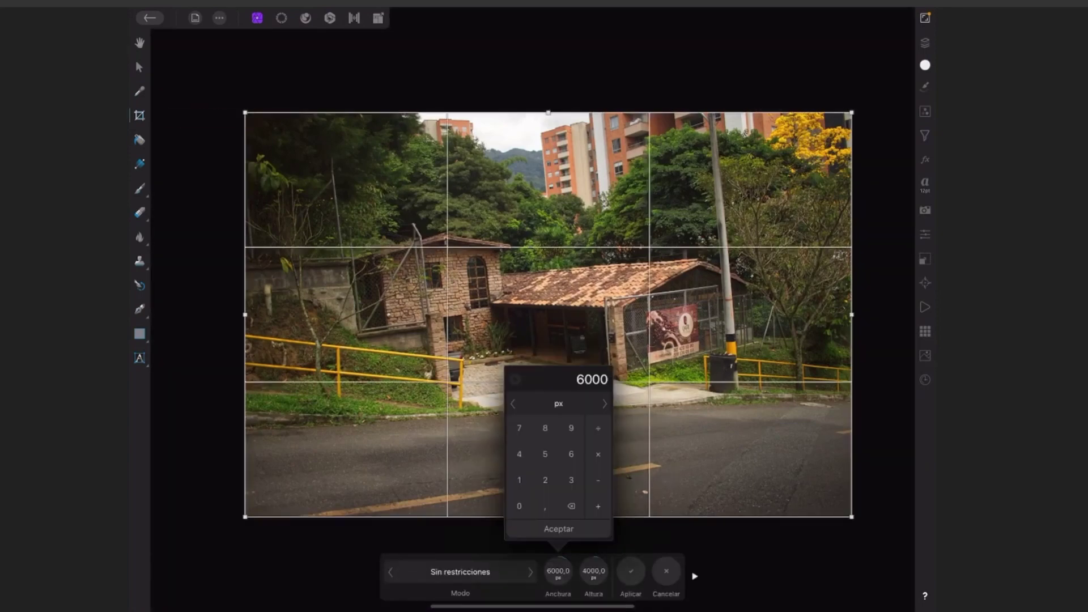
left_click(571, 480)
left_click(572, 480)
left_click(545, 428)
left_click(520, 428)
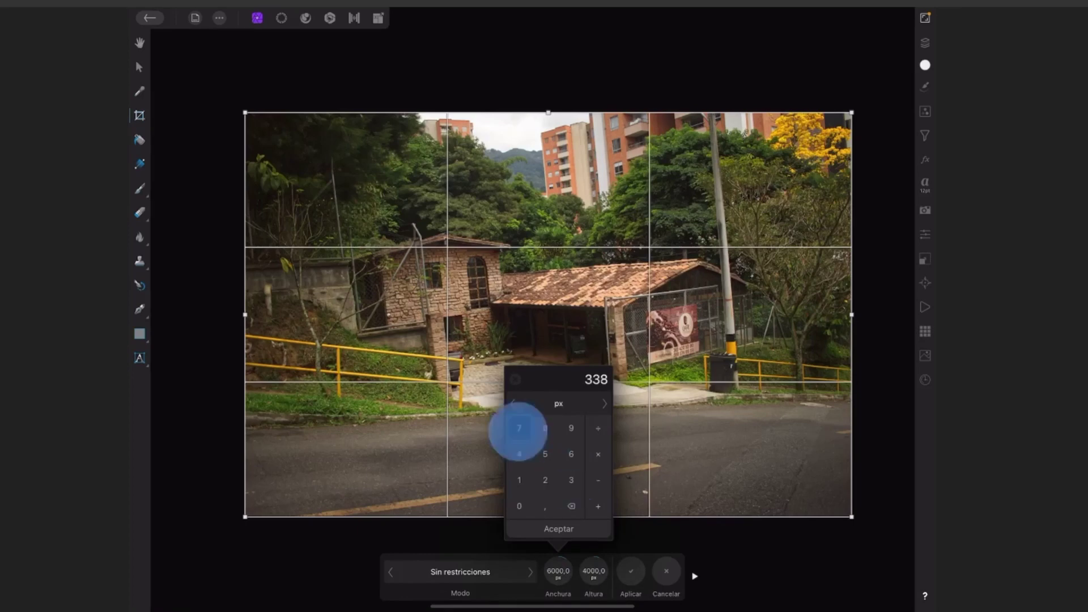
left_click(559, 529)
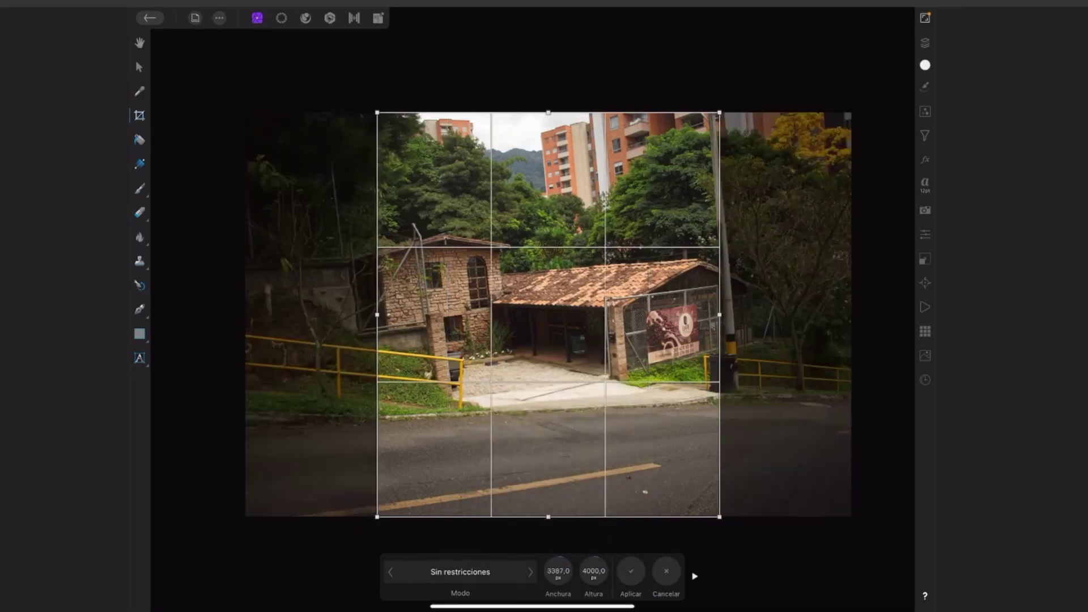
Step: Set the crop height to 2243 px, move the frame up over the house, and apply the crop
left_click(593, 571)
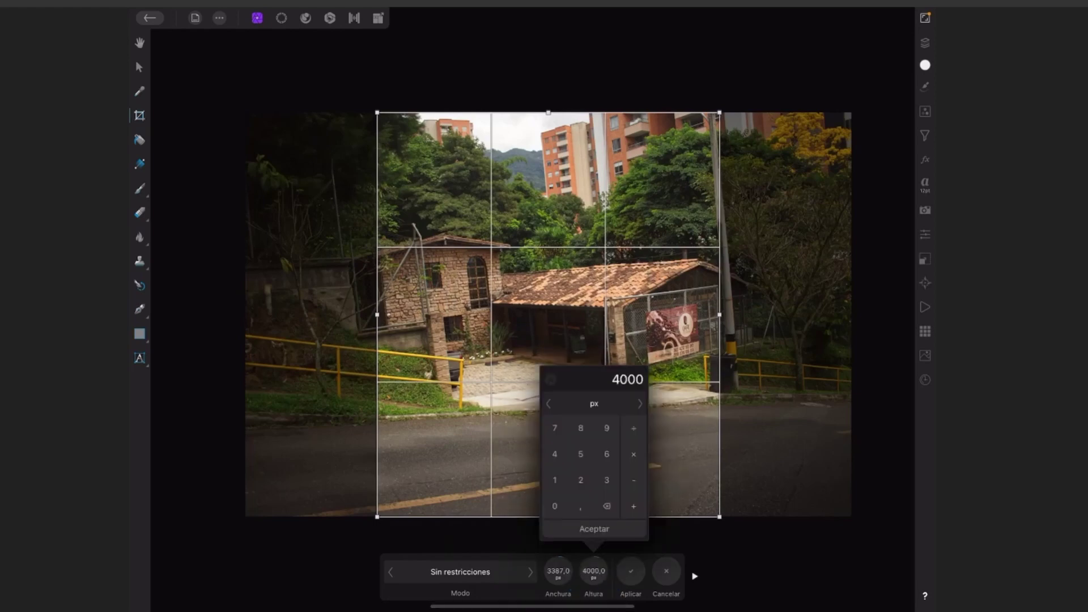
left_click(581, 480)
left_click(580, 480)
left_click(555, 454)
left_click(606, 480)
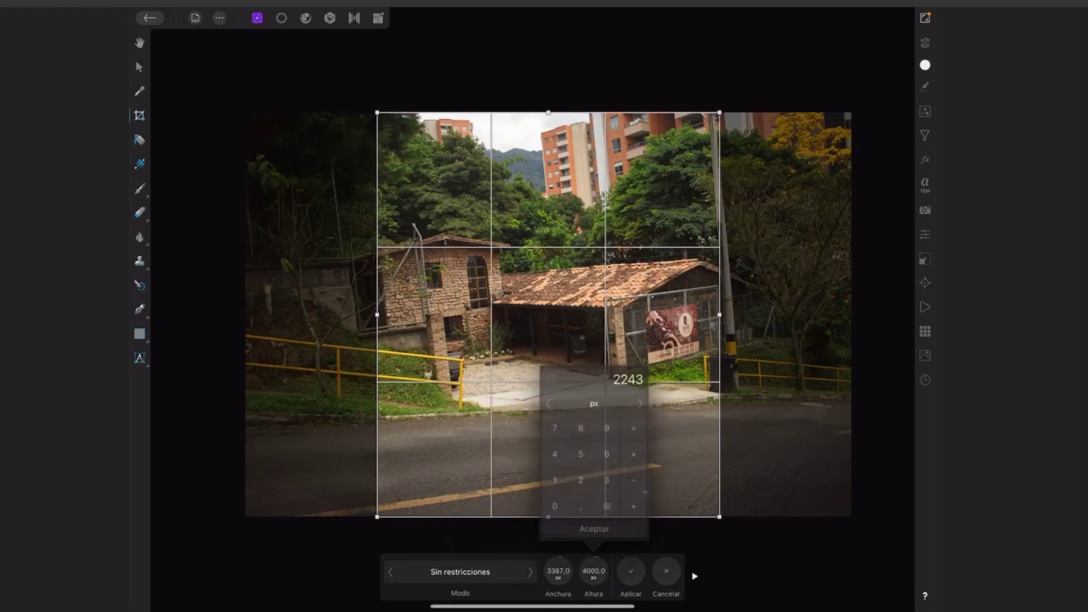
left_click(594, 528)
left_click(695, 576)
mouse_move(664, 249)
left_mouse_down()
mouse_move(667, 225)
mouse_move(649, 220)
left_mouse_up()
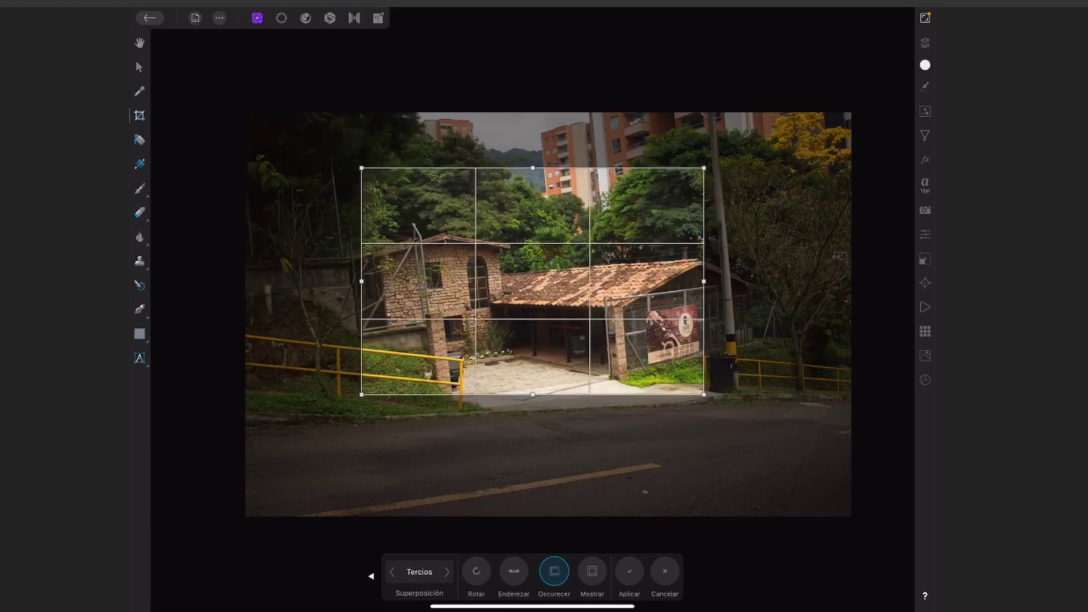
left_click(370, 576)
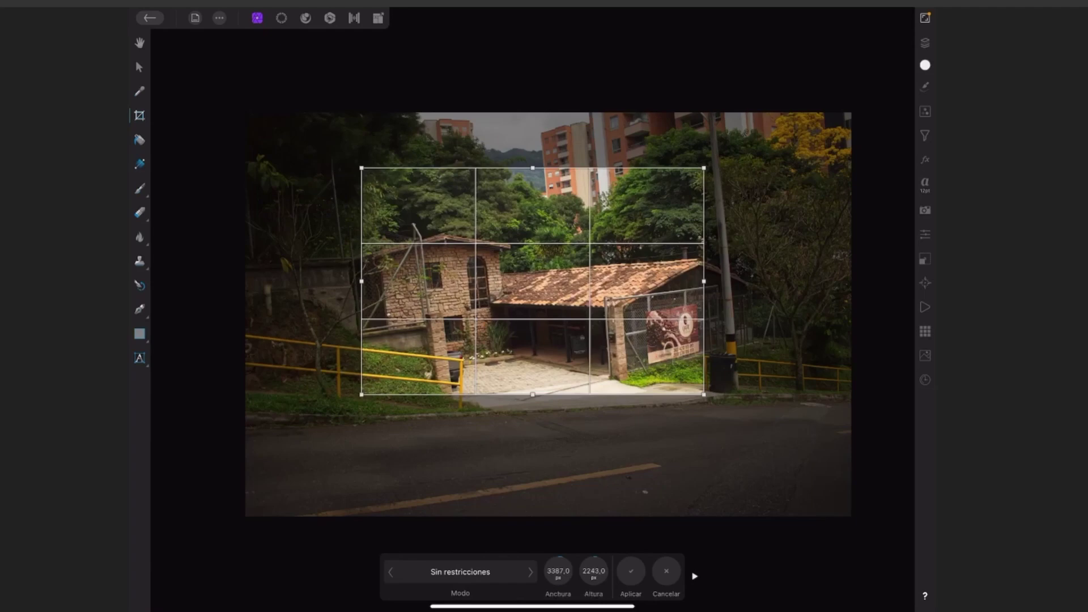
left_click(631, 571)
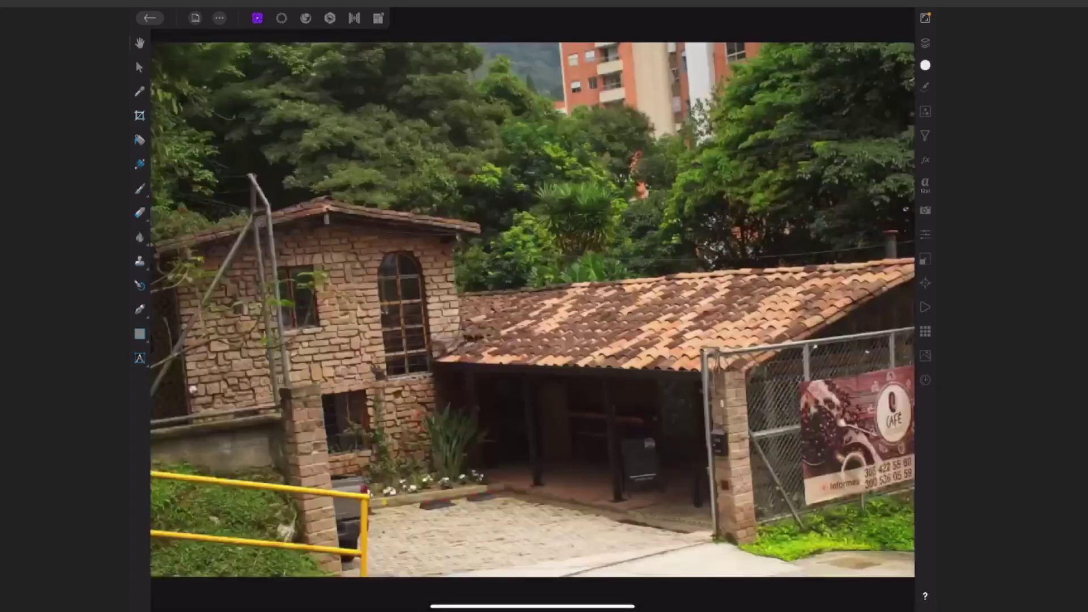
scroll(754, 336, "down", 3)
Step: Add an empty Pixel layer above Fondo and close the Capas panel
scroll(785, 339, "up", 3)
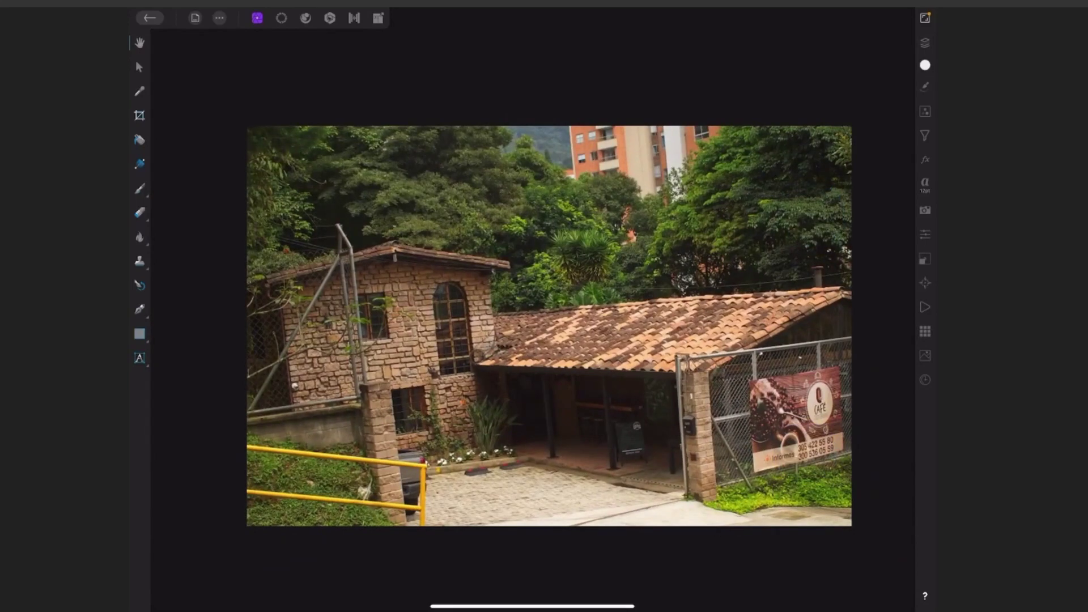
left_click_drag(340, 316, 343, 318)
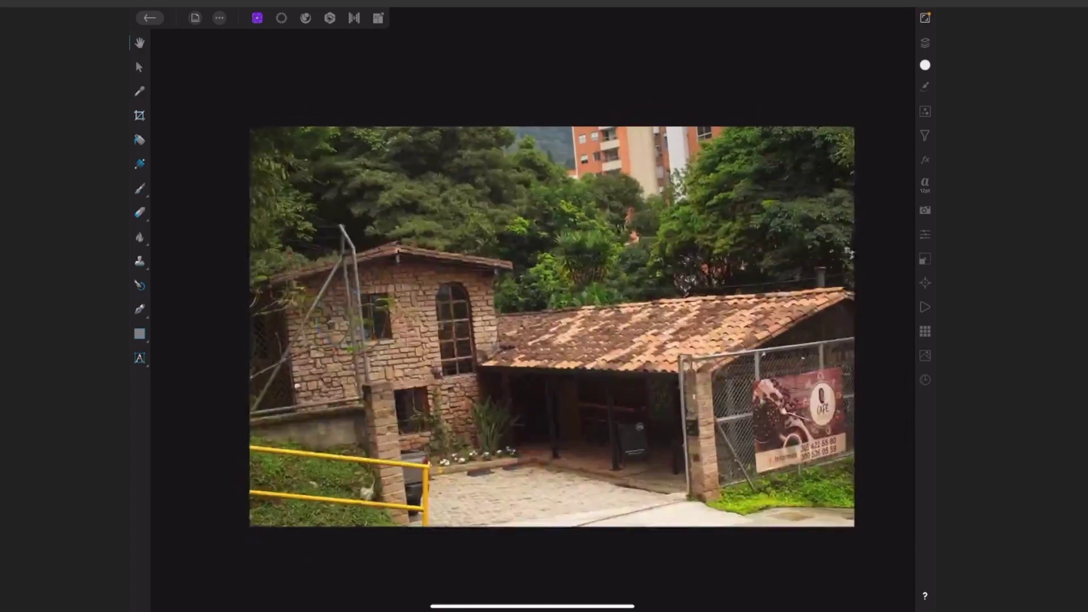
left_click_drag(424, 470, 404, 446)
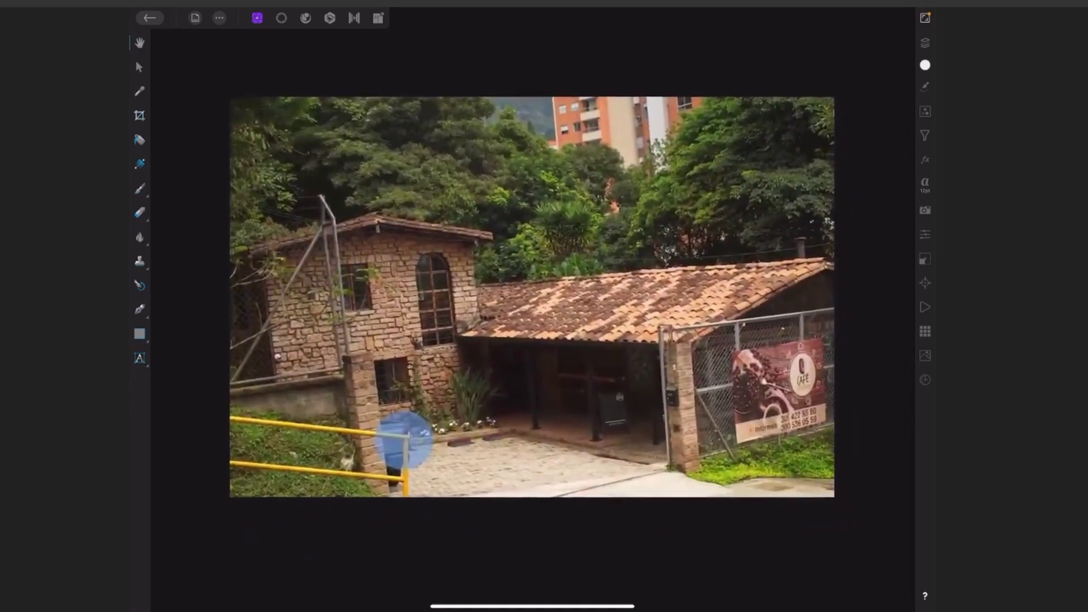
left_click_drag(404, 447, 407, 452)
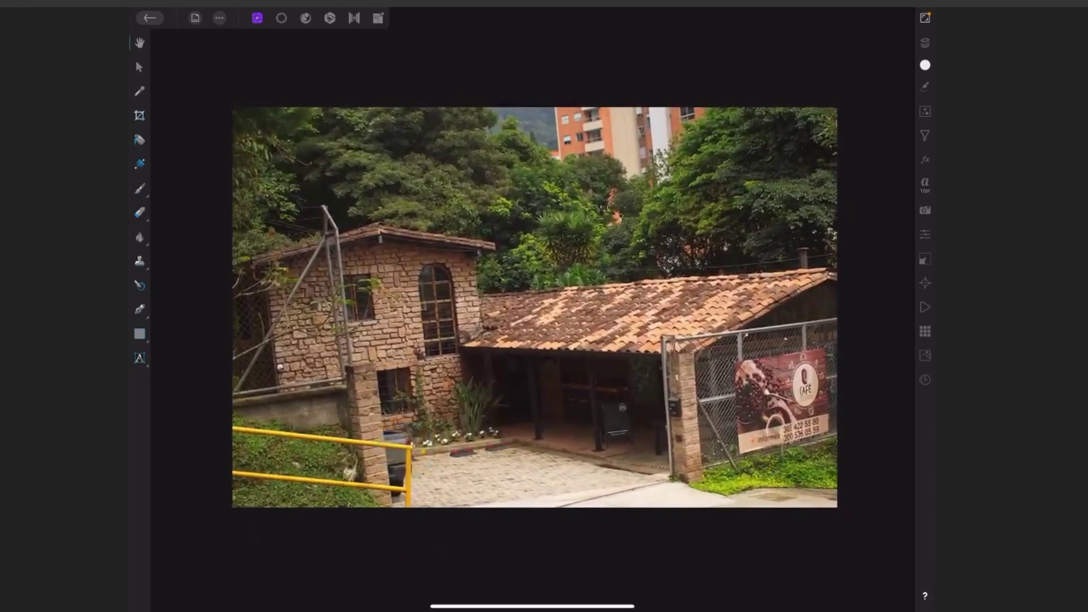
left_click_drag(616, 420, 616, 404)
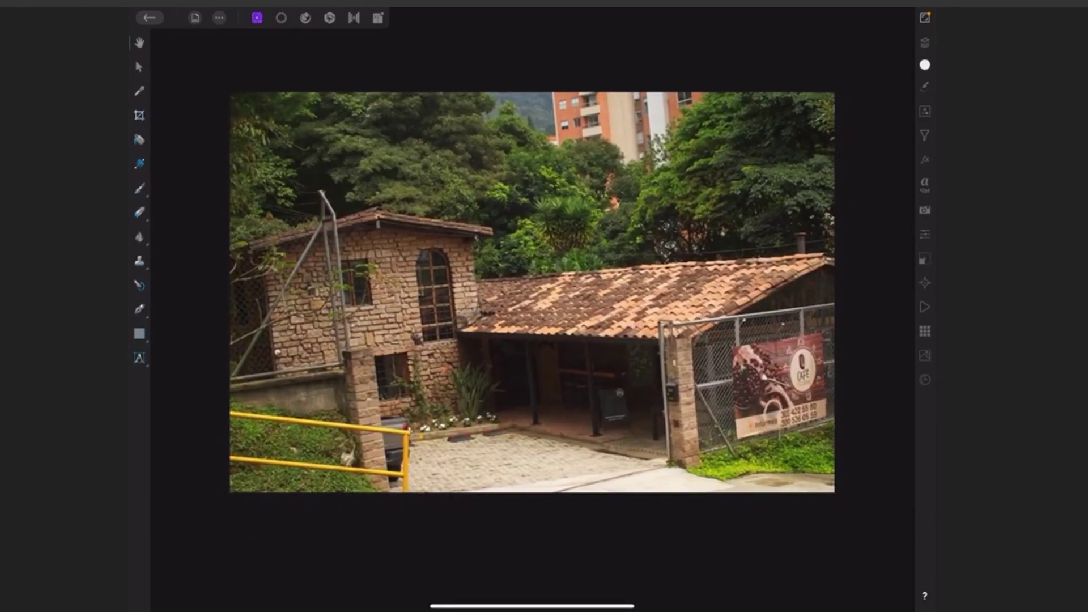
left_click_drag(641, 364, 641, 361)
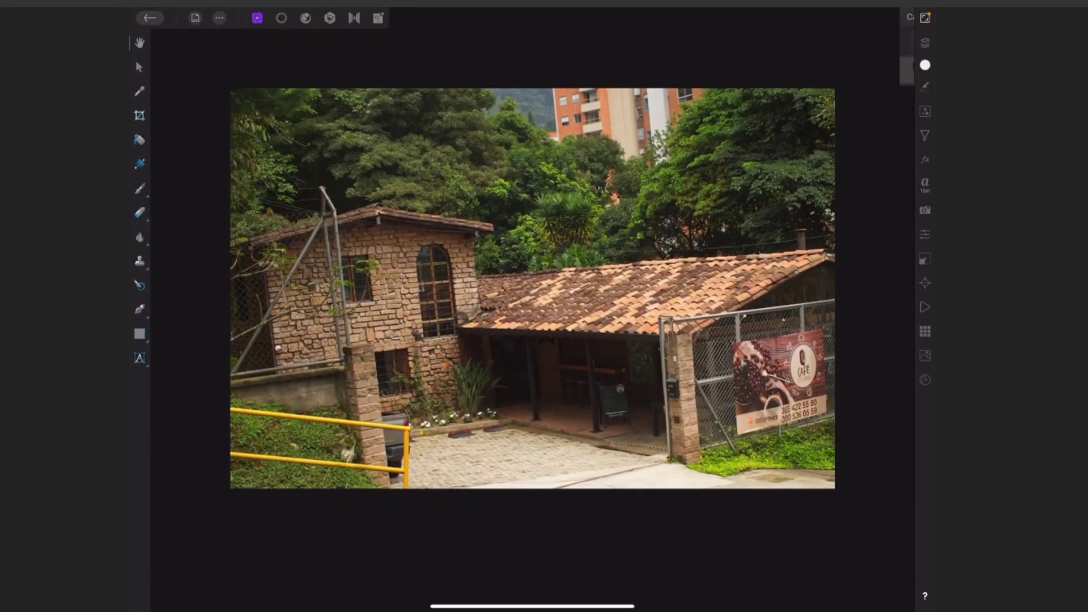
left_click(866, 40)
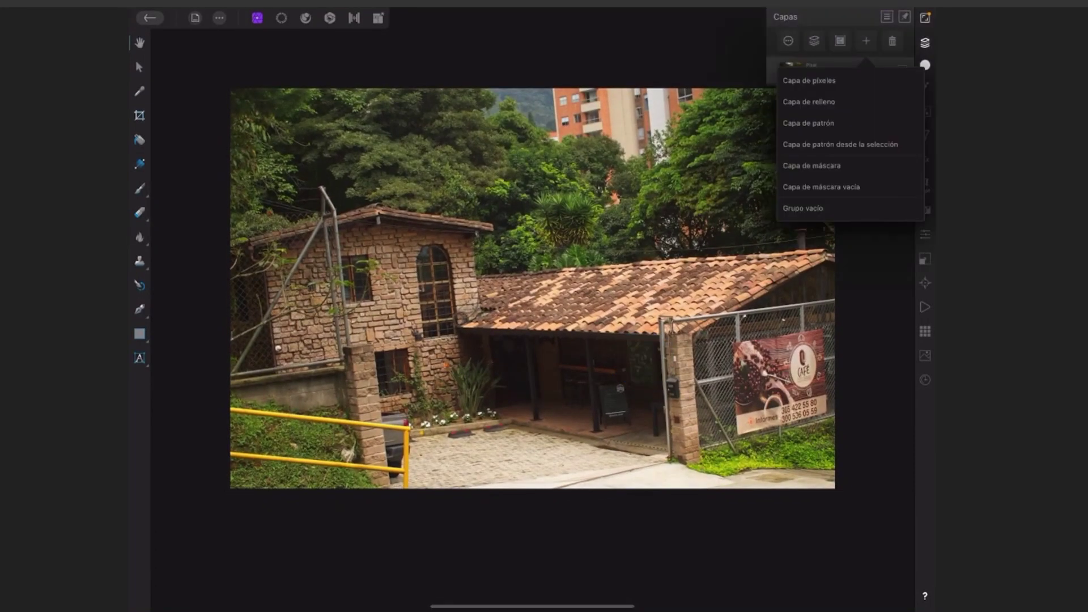
left_click(810, 81)
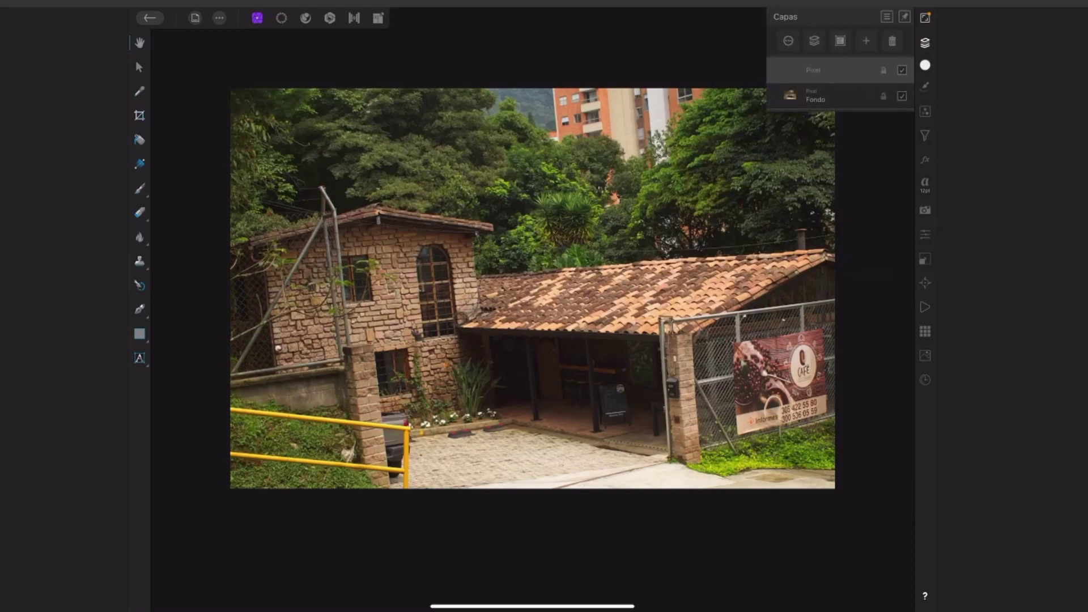
left_click(845, 68)
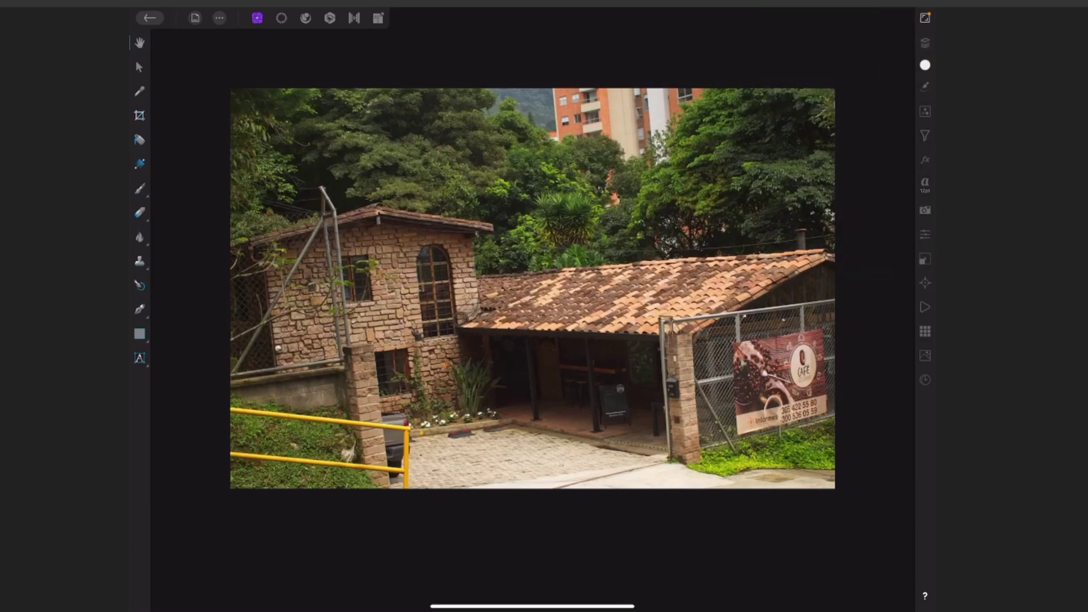
Step: Pick the Inpainting brush with source Capa actual e inferior at about 85 px, and paint out the railing post base
left_click(139, 261)
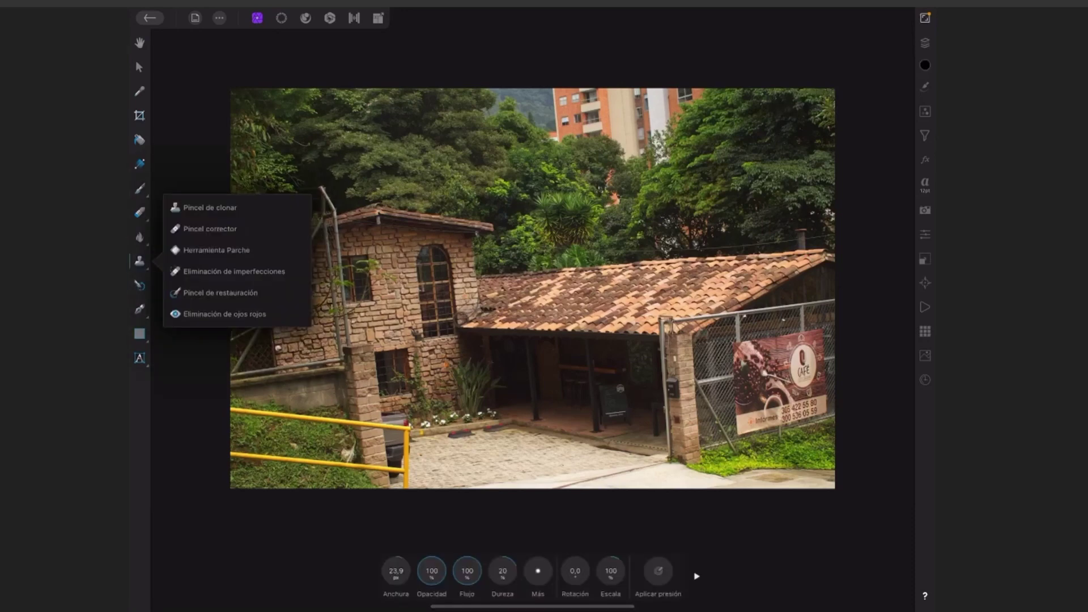
left_click(227, 292)
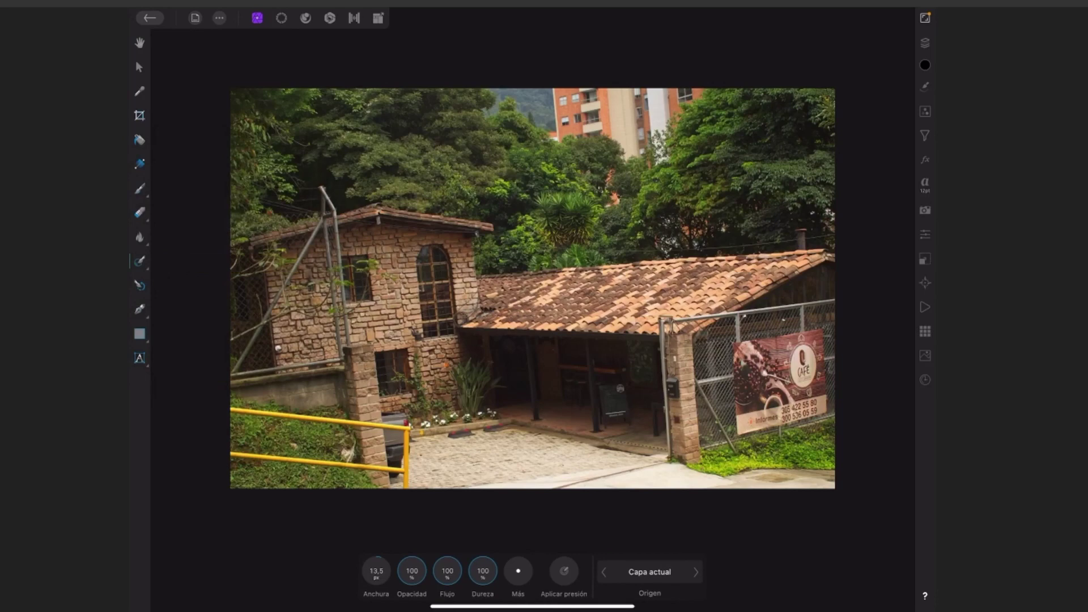
left_click(649, 572)
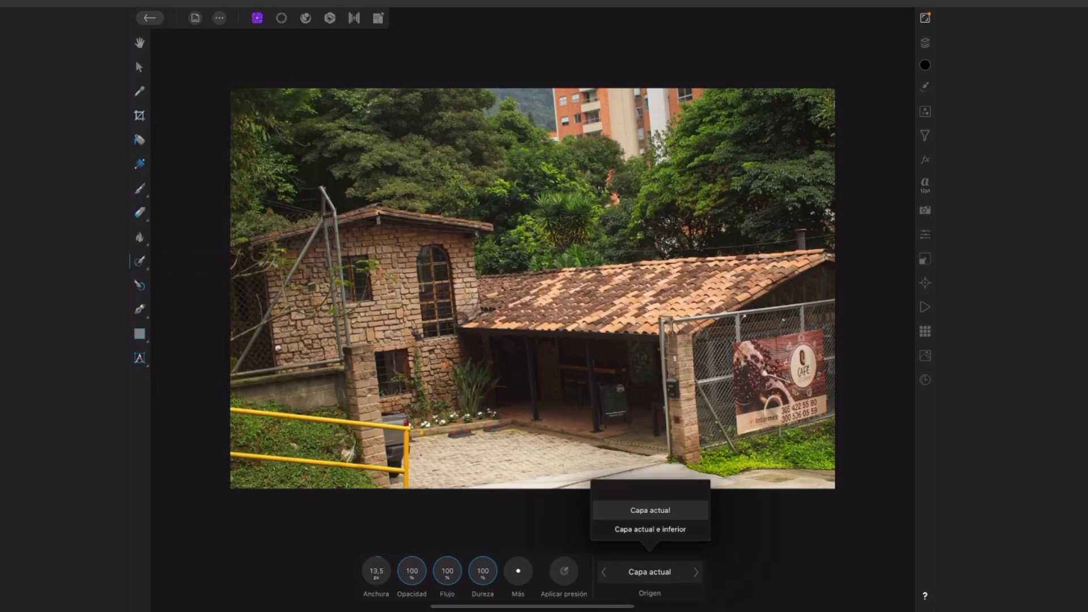
left_click(650, 529)
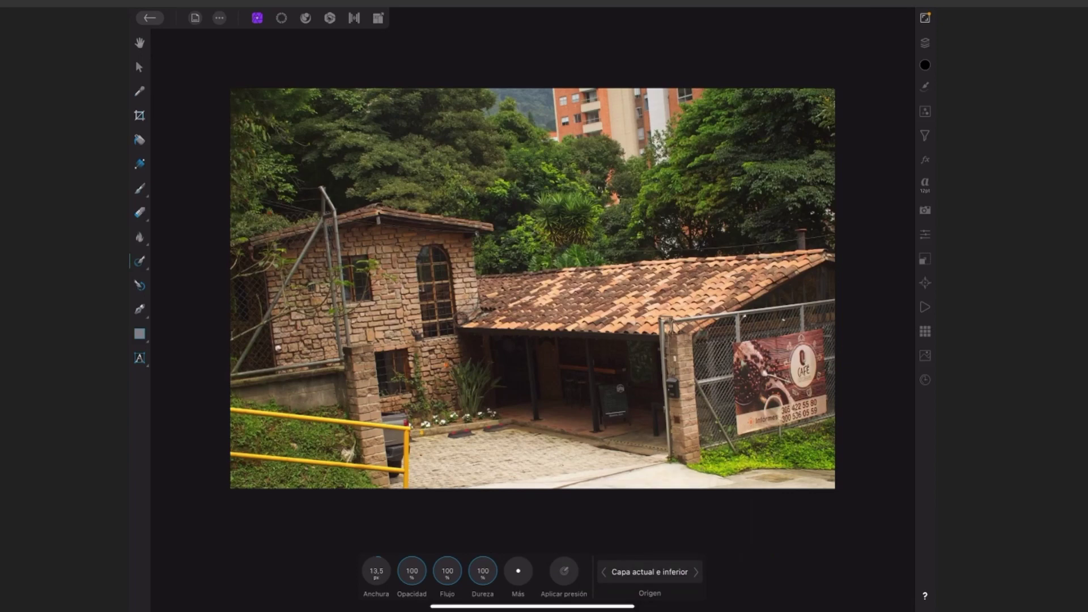
scroll(415, 427, "up", 5)
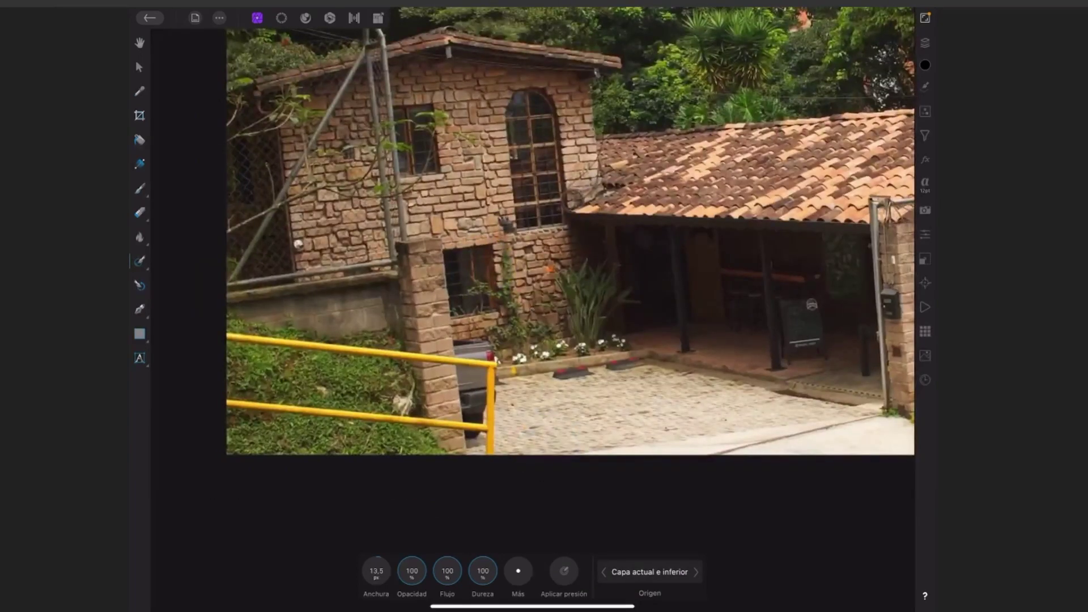
left_click(486, 418)
left_click_drag(375, 571, 387, 541)
left_click(490, 443)
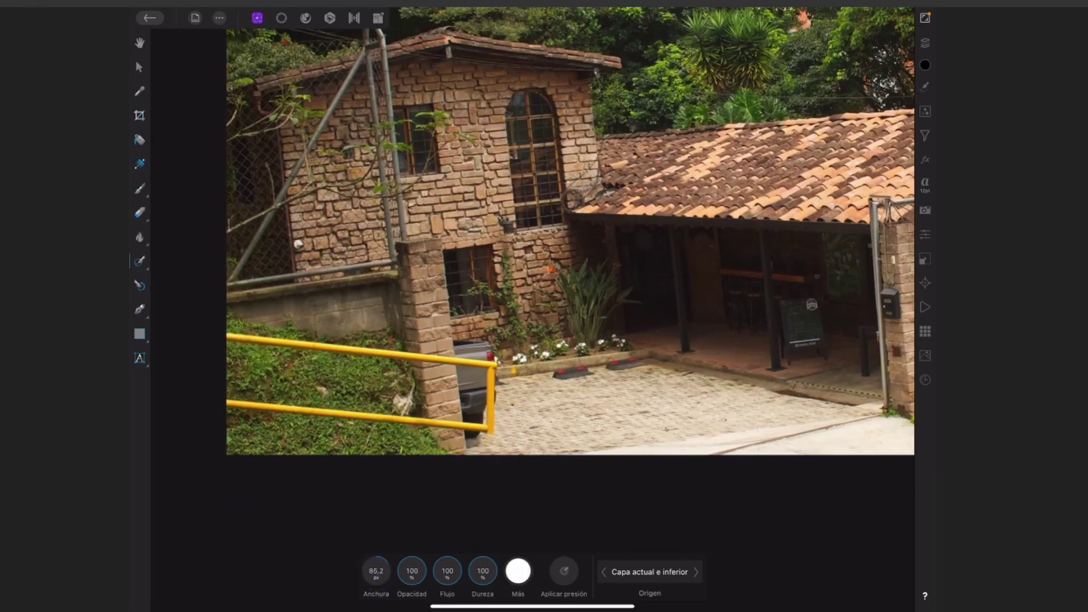
Step: Erase most of both yellow rails with a ~67 px inpainting brush
left_click_drag(221, 401, 284, 406)
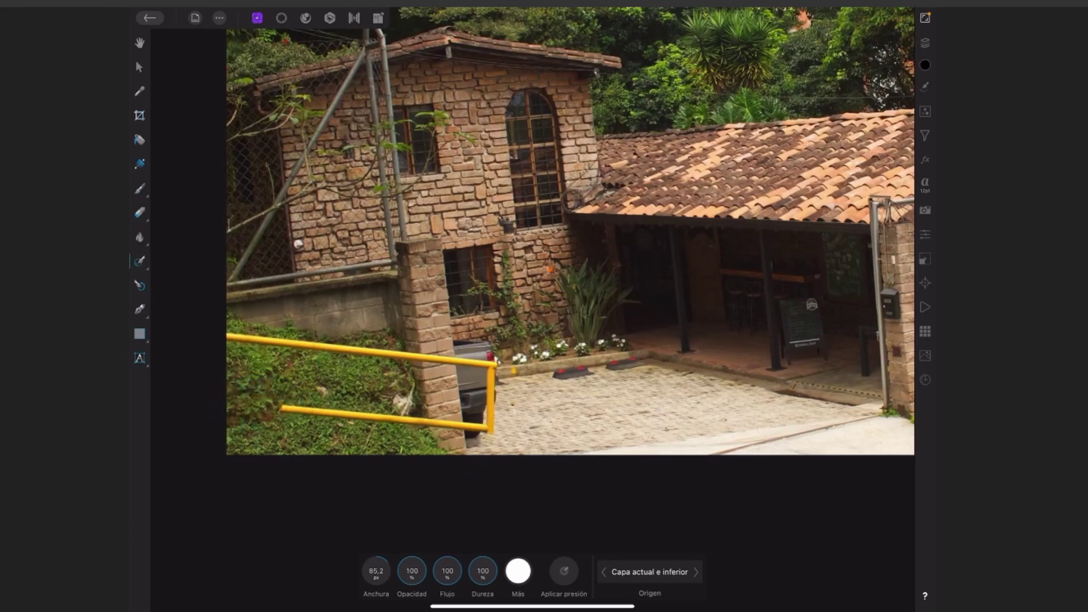
left_click_drag(376, 571, 375, 581)
left_click_drag(249, 339, 400, 357)
left_click_drag(274, 406, 422, 424)
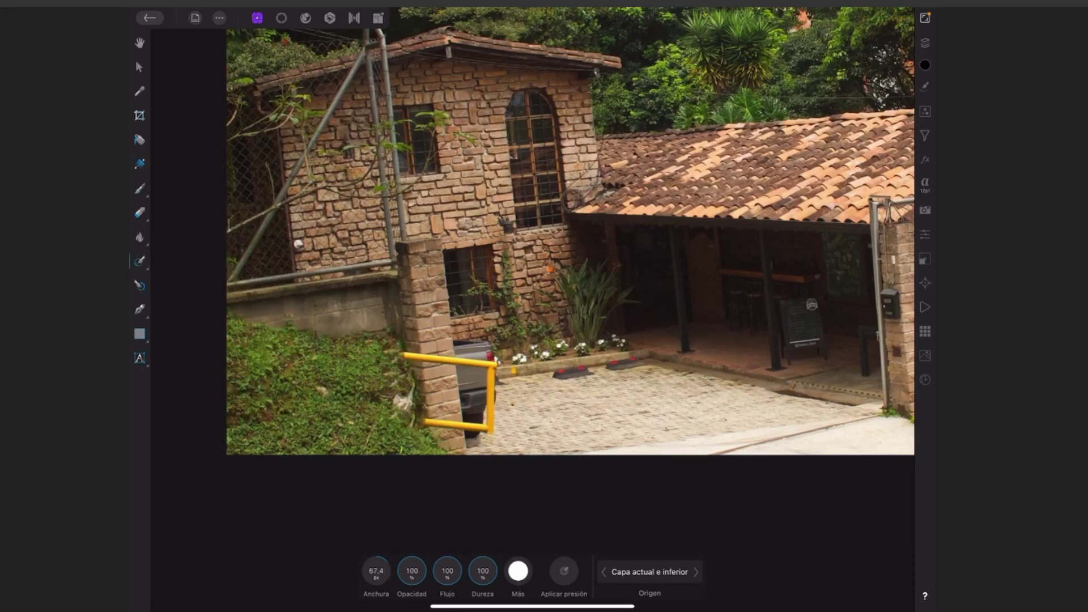
left_click_drag(400, 357, 457, 360)
left_click_drag(422, 425, 488, 426)
scroll(567, 255, "up", 2)
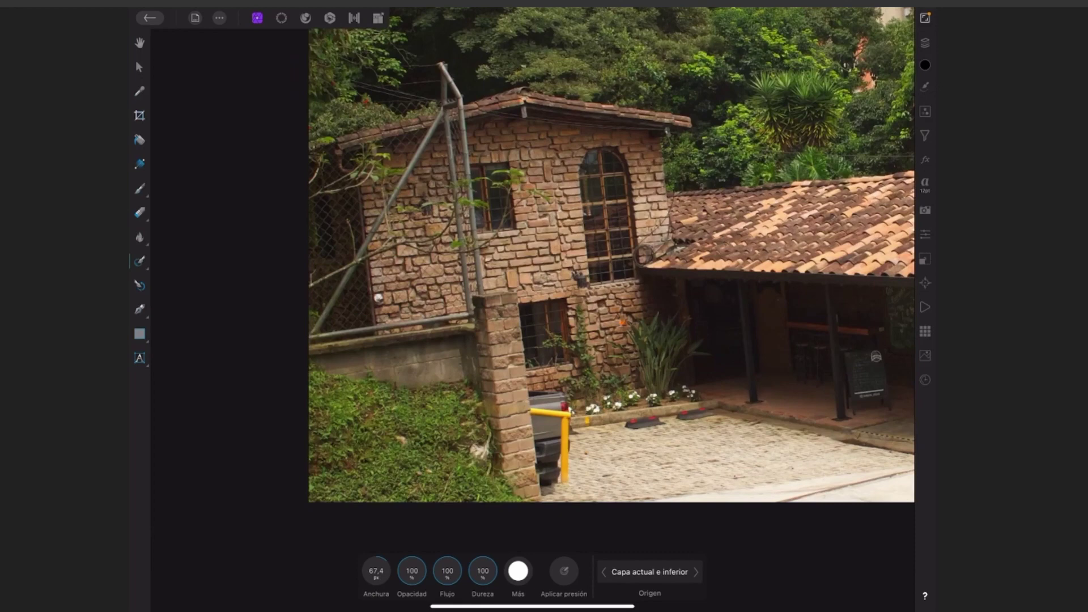
Step: Switch to the Clone Brush and show its remaining options
left_click(139, 261)
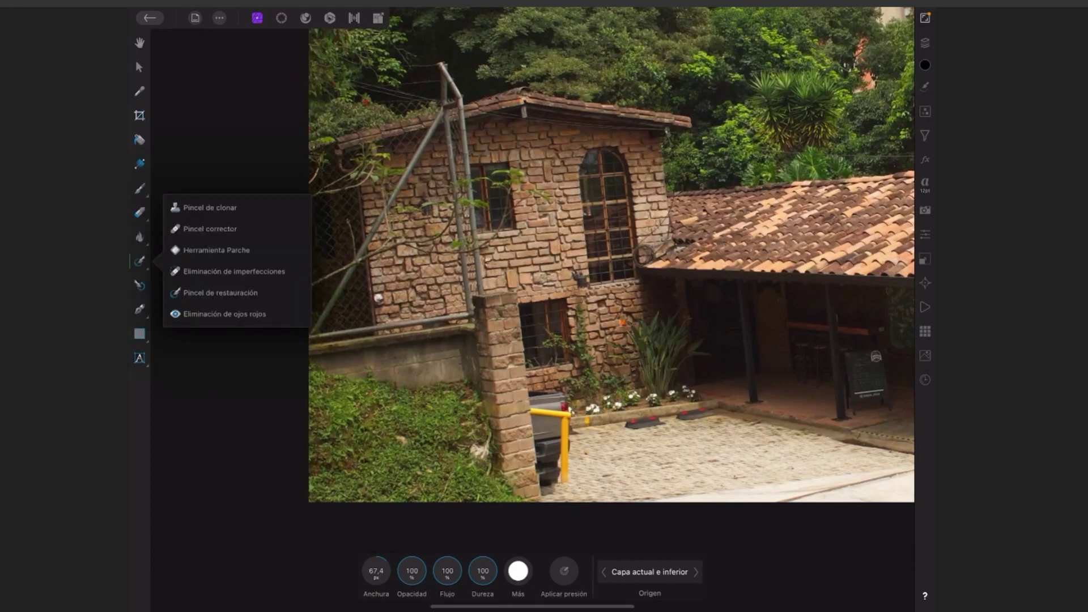
left_click(210, 208)
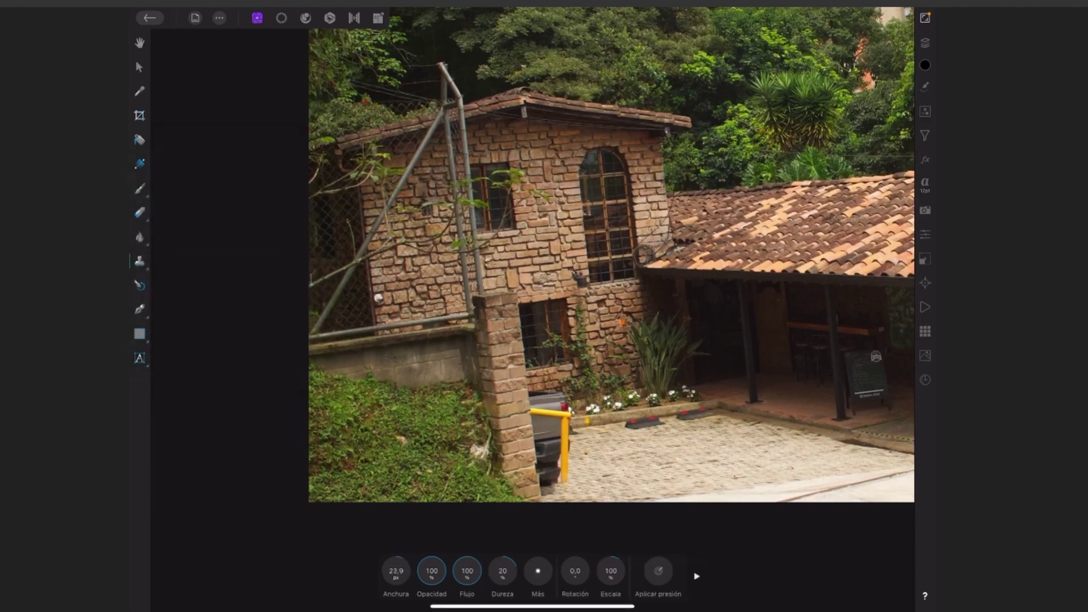
left_click(696, 576)
Step: Set the Clone Brush source to Capa actual e inferior and enlarge it to about 66 px
left_click(649, 572)
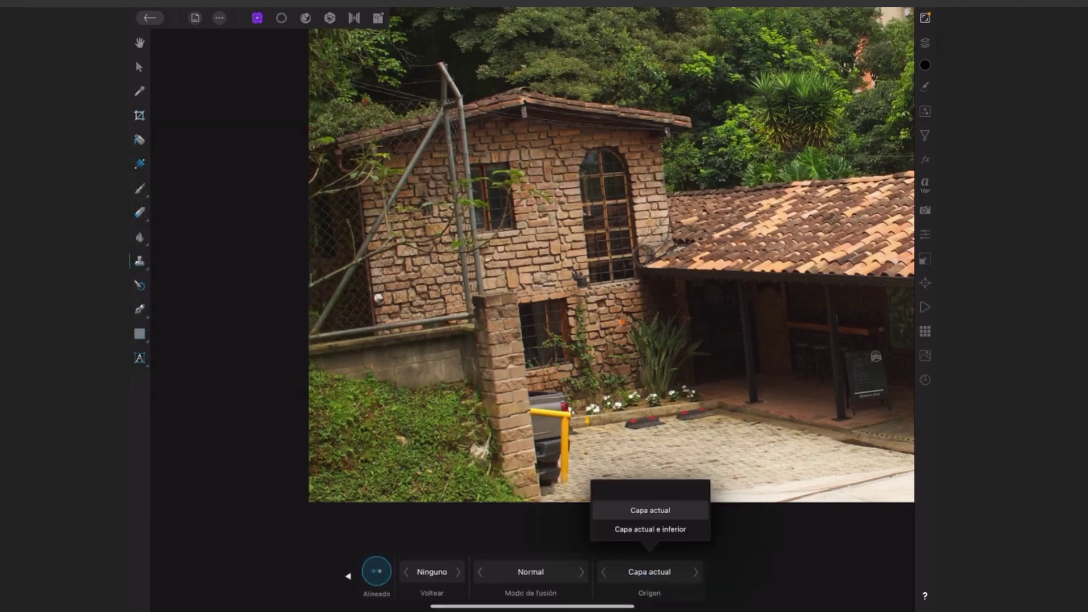
left_click_drag(686, 517, 686, 499)
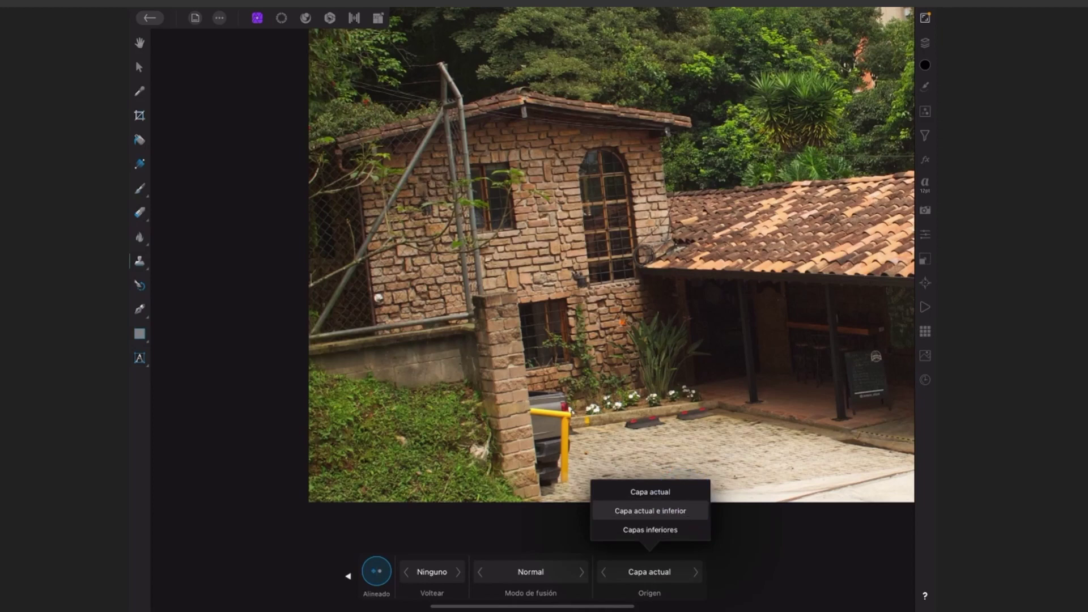
left_click(650, 510)
left_click(925, 43)
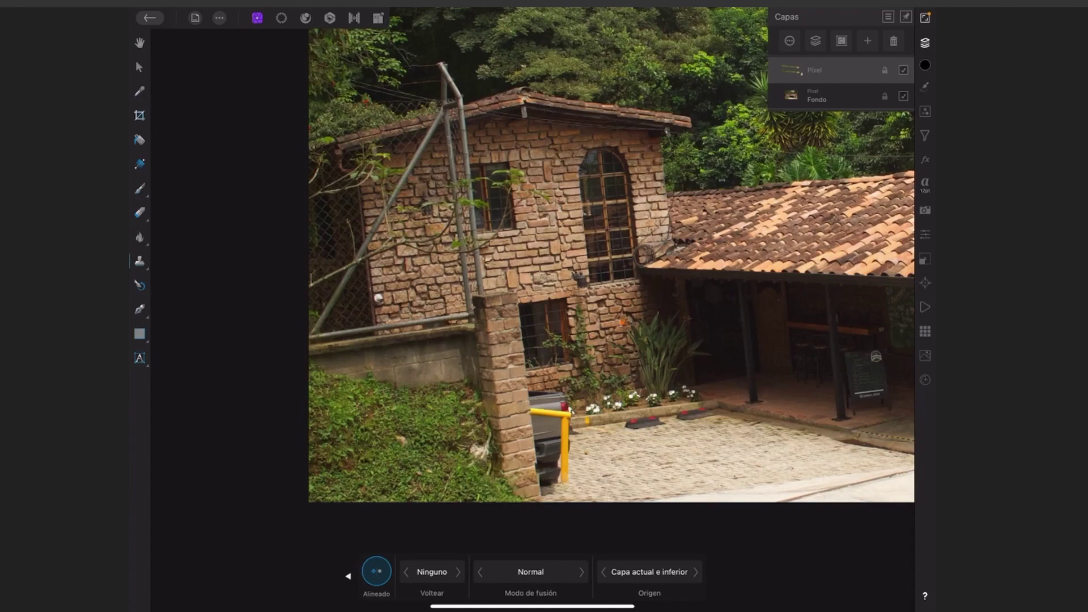
left_click(925, 42)
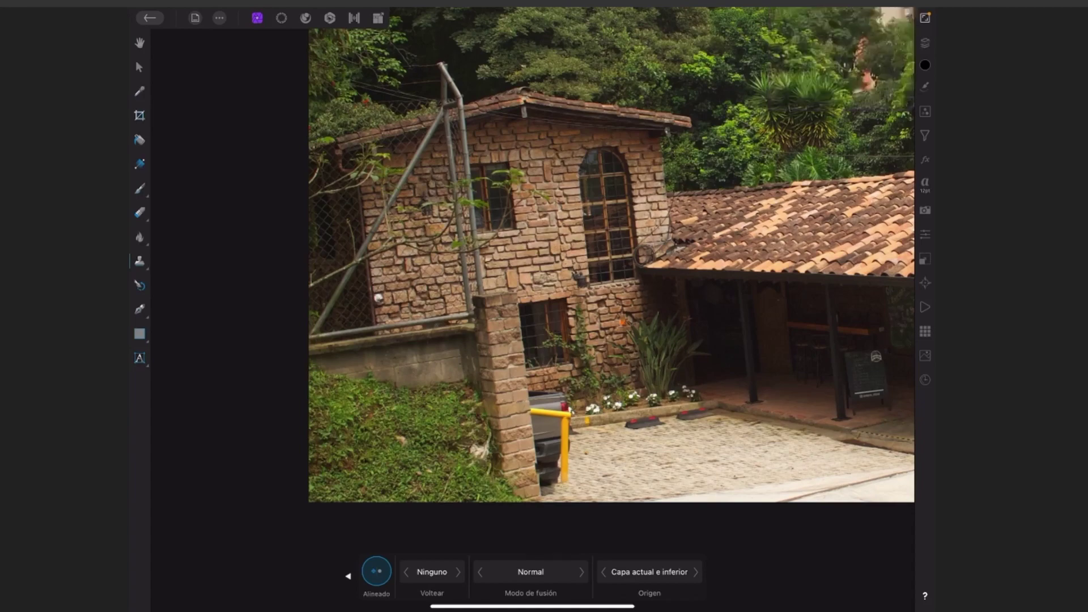
scroll(482, 406, "up", 3)
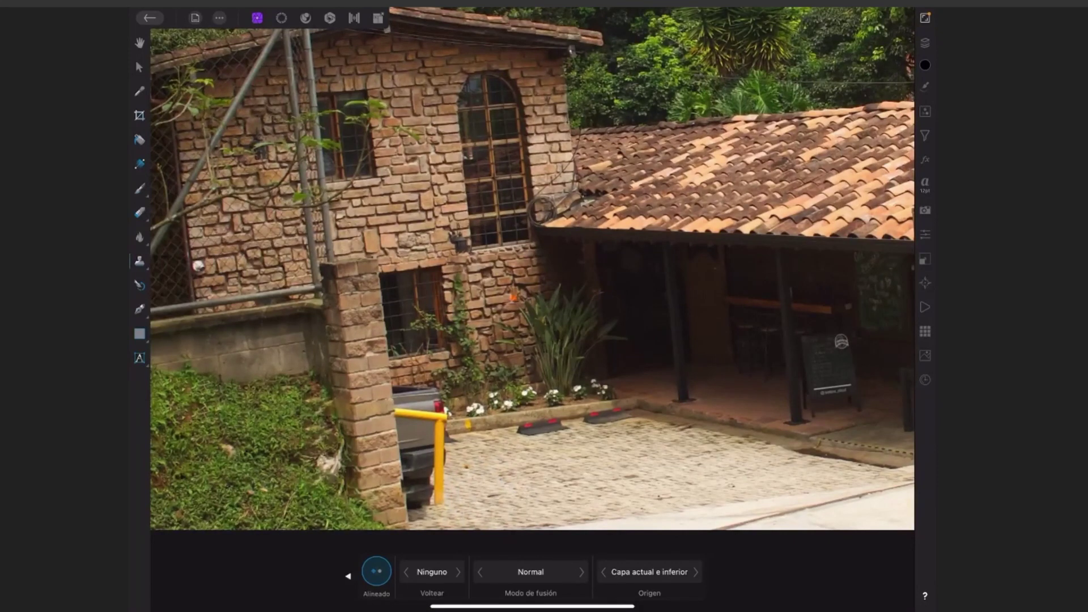
left_click_drag(477, 372, 476, 376)
left_click_drag(435, 396, 436, 385)
left_click(348, 577)
left_click_drag(396, 570, 403, 547)
Step: Clone cobbled paving over the vehicle, the pillar base and the bumper area
mouse_move(432, 382)
left_mouse_down()
mouse_move(413, 391)
mouse_move(406, 440)
mouse_move(444, 425)
mouse_move(437, 468)
mouse_move(425, 418)
mouse_move(420, 508)
mouse_move(417, 448)
left_mouse_up()
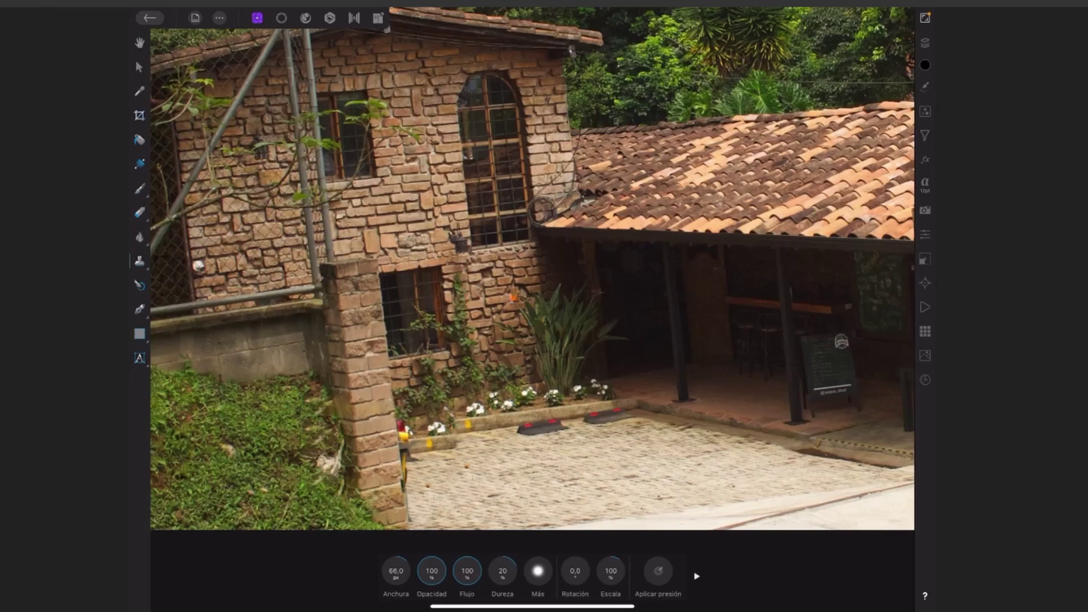
left_click(485, 420)
mouse_move(454, 428)
left_mouse_down()
mouse_move(452, 440)
mouse_move(428, 437)
mouse_move(412, 493)
left_mouse_up()
left_click(419, 431)
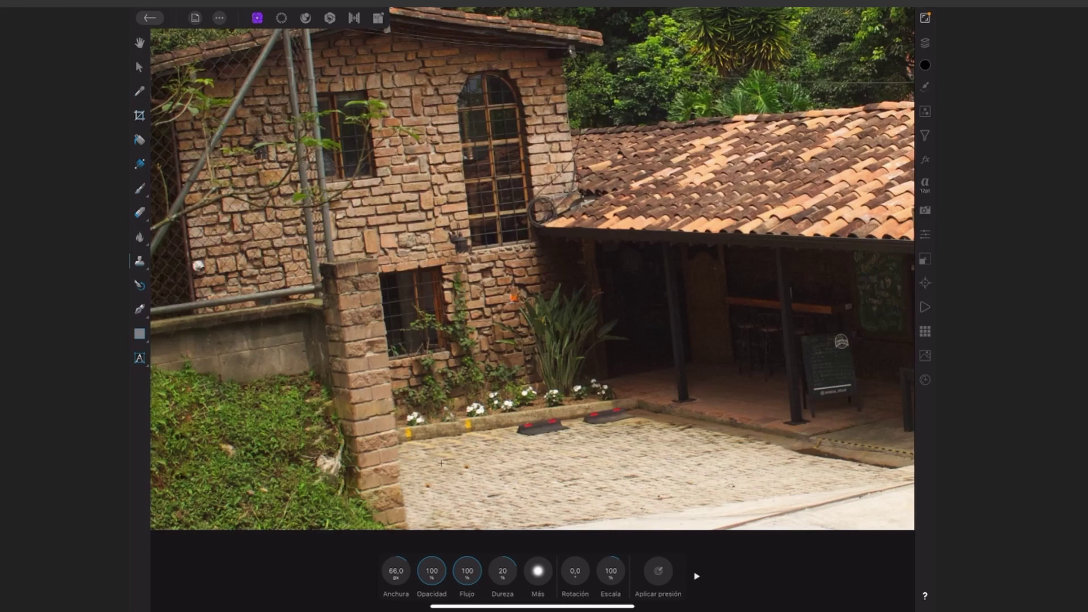
left_click(505, 439)
mouse_move(524, 438)
left_mouse_down()
mouse_move(556, 423)
mouse_move(604, 427)
left_mouse_up()
left_click(566, 426)
Step: Switch back to the Inpainting brush from the retouch flyout
left_click(139, 67)
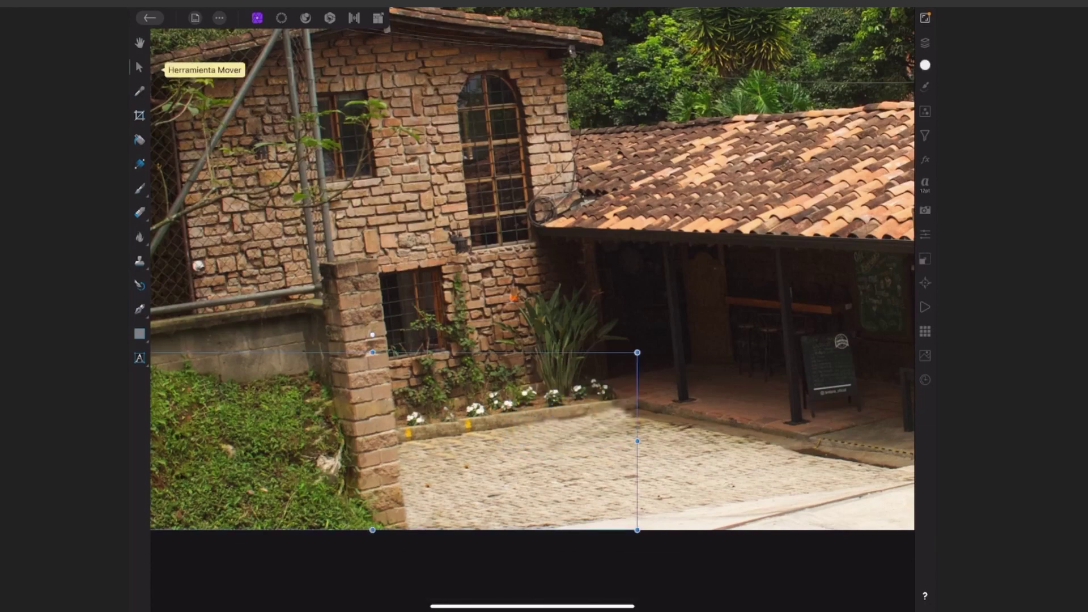
scroll(765, 313, "down", 5)
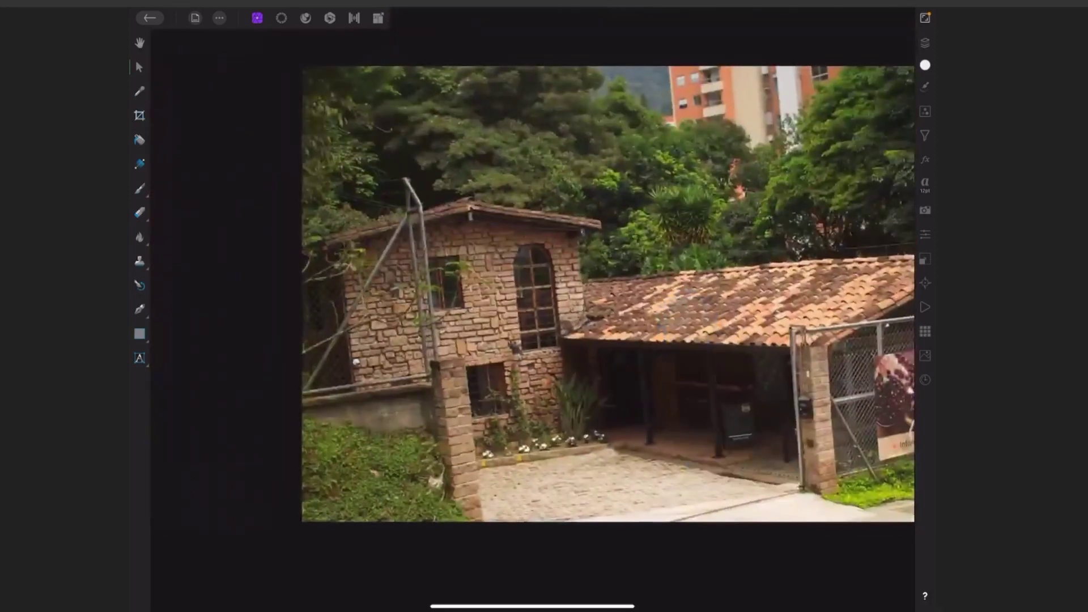
scroll(530, 409, "up", 5)
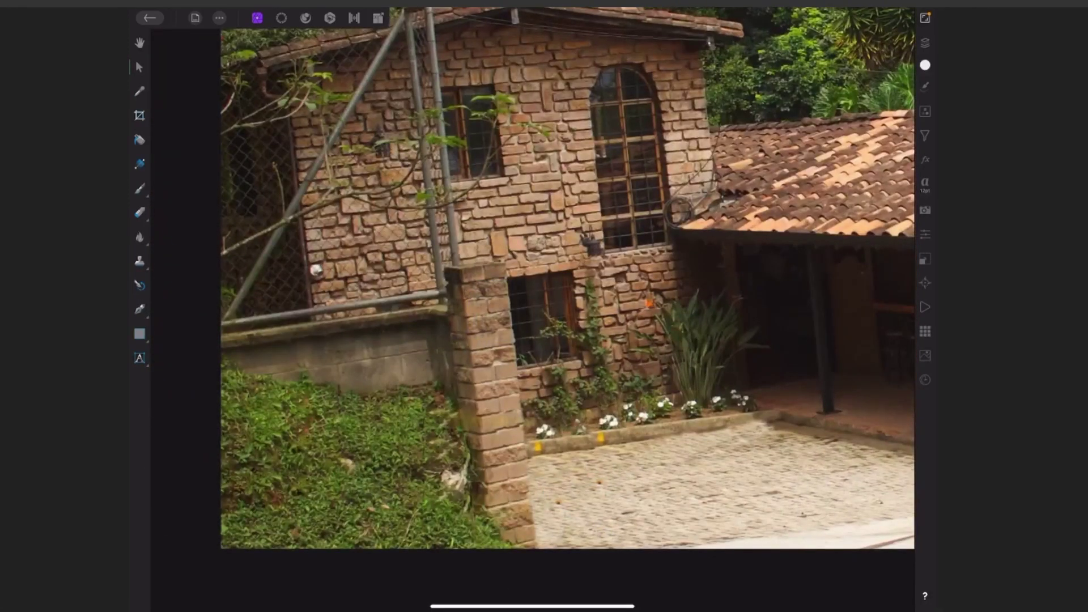
left_click(140, 261)
left_click(140, 260)
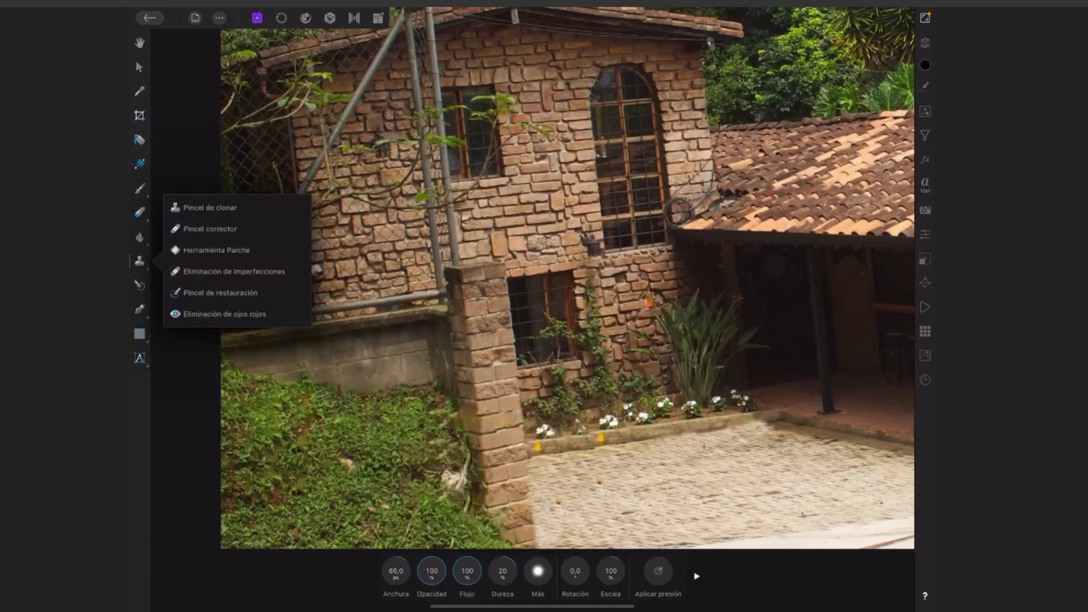
left_click(221, 293)
left_click(529, 308)
left_click(459, 476)
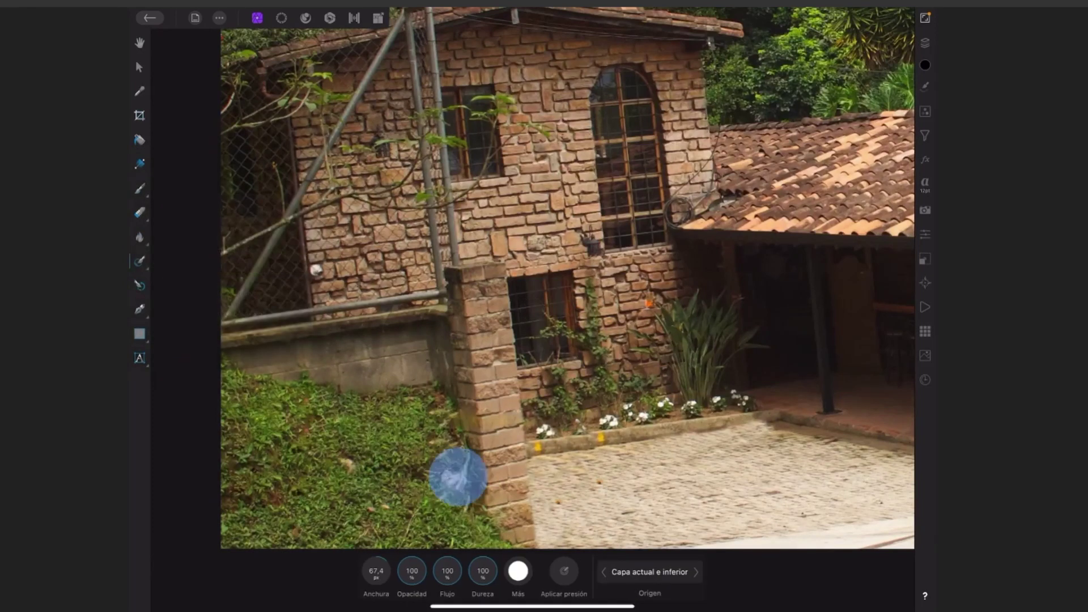
Step: Heal the blemishes in the grass beside and below the brick pillar
left_click_drag(459, 476, 453, 470)
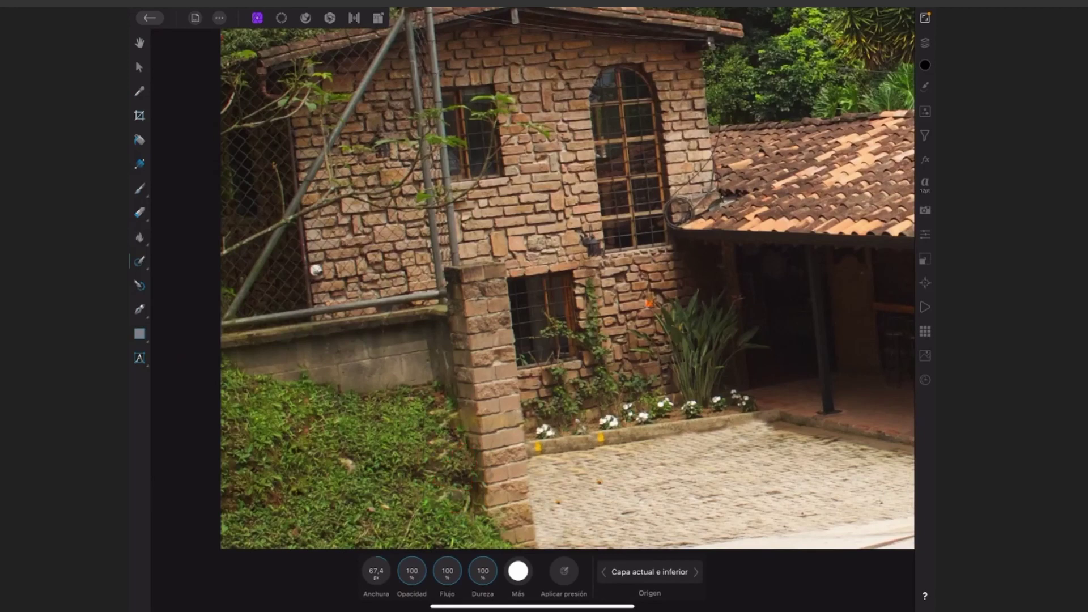
left_click_drag(345, 459, 351, 464)
left_click_drag(380, 510, 374, 513)
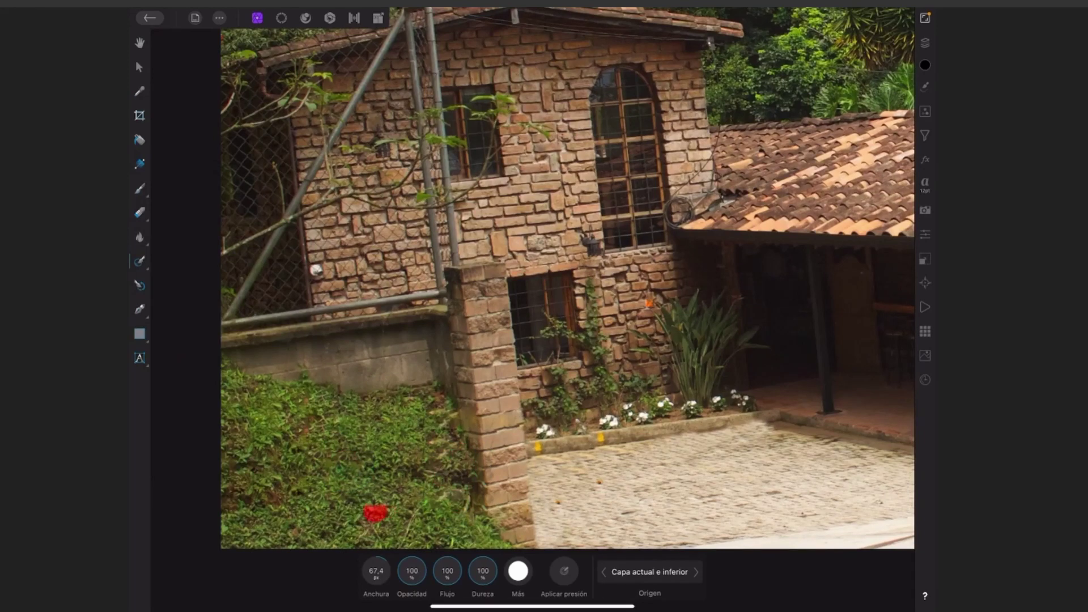
left_click_drag(434, 403, 453, 399)
left_click_drag(428, 439, 450, 445)
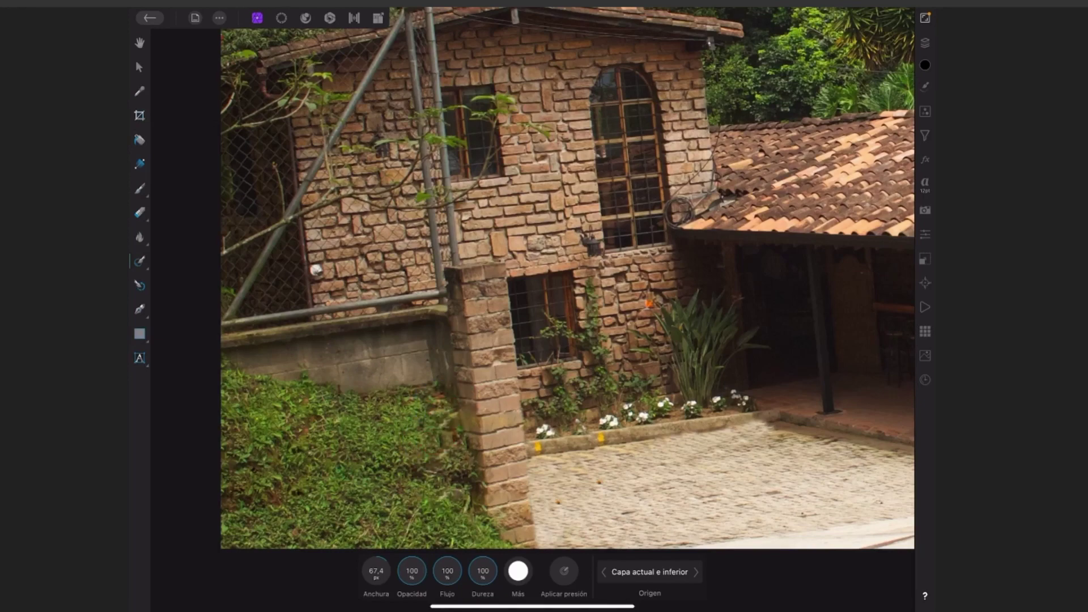
scroll(714, 196, "up", 5)
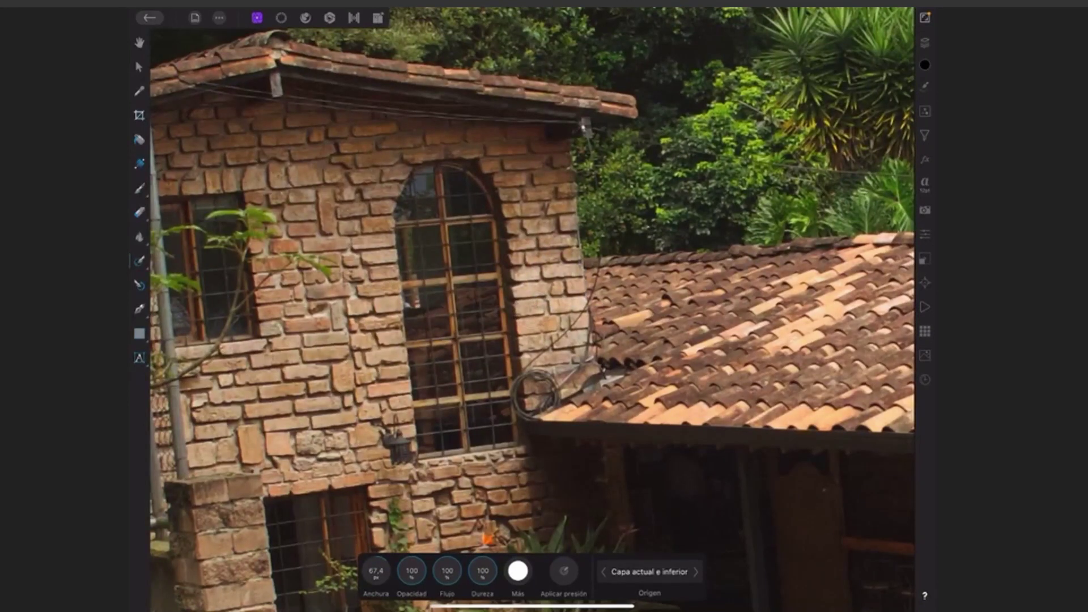
Step: With a finer inpainting brush, remove the hanging wire by the roof and the coiled wire below the ledge
left_click_drag(376, 571, 377, 578)
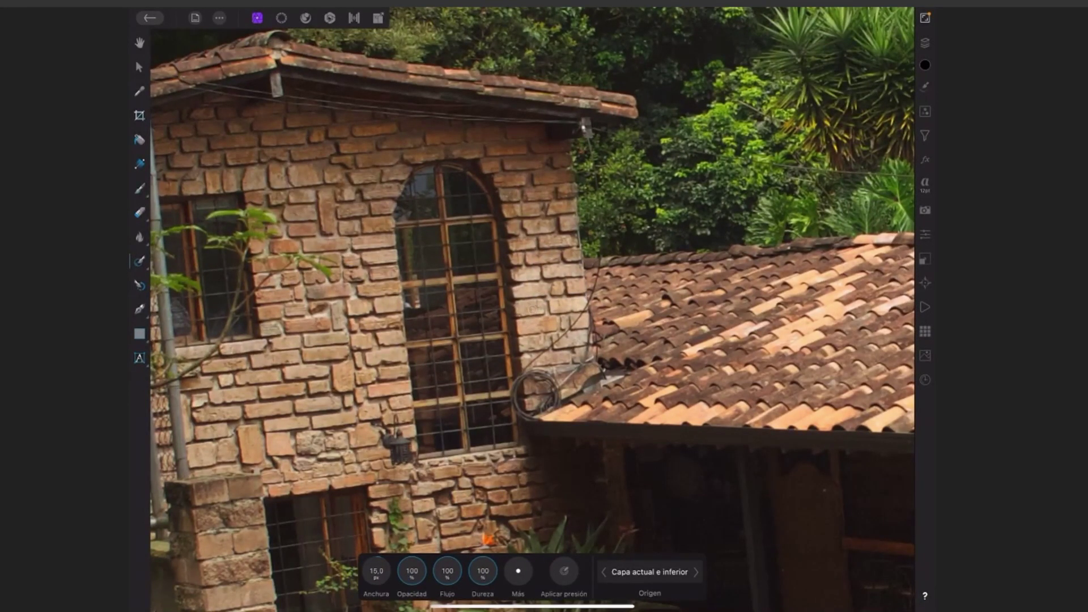
left_click_drag(588, 138, 600, 252)
left_click(599, 263)
left_click(595, 274)
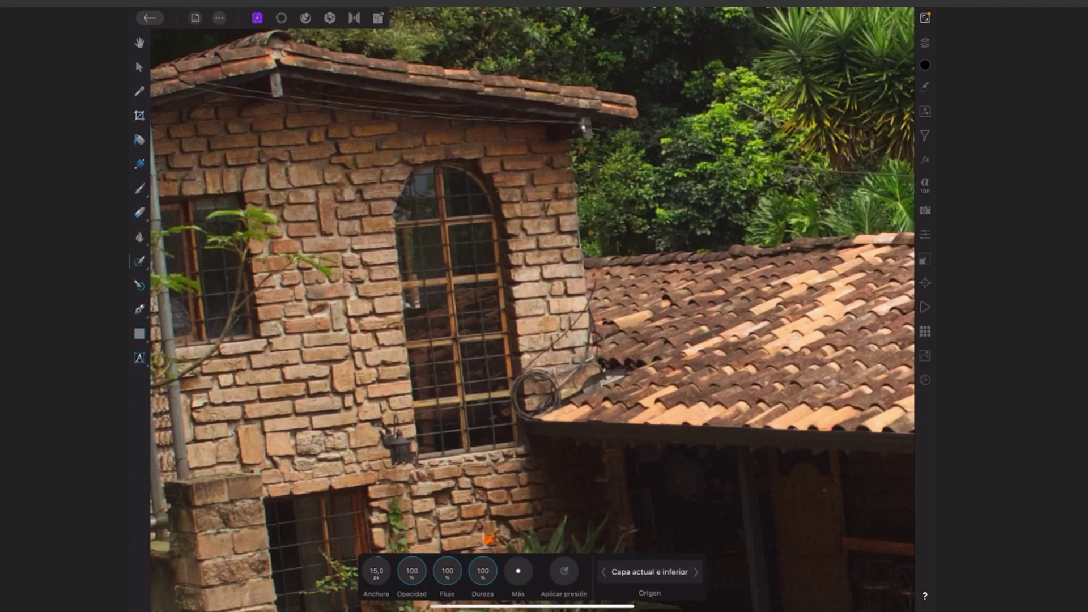
left_click_drag(588, 308, 595, 340)
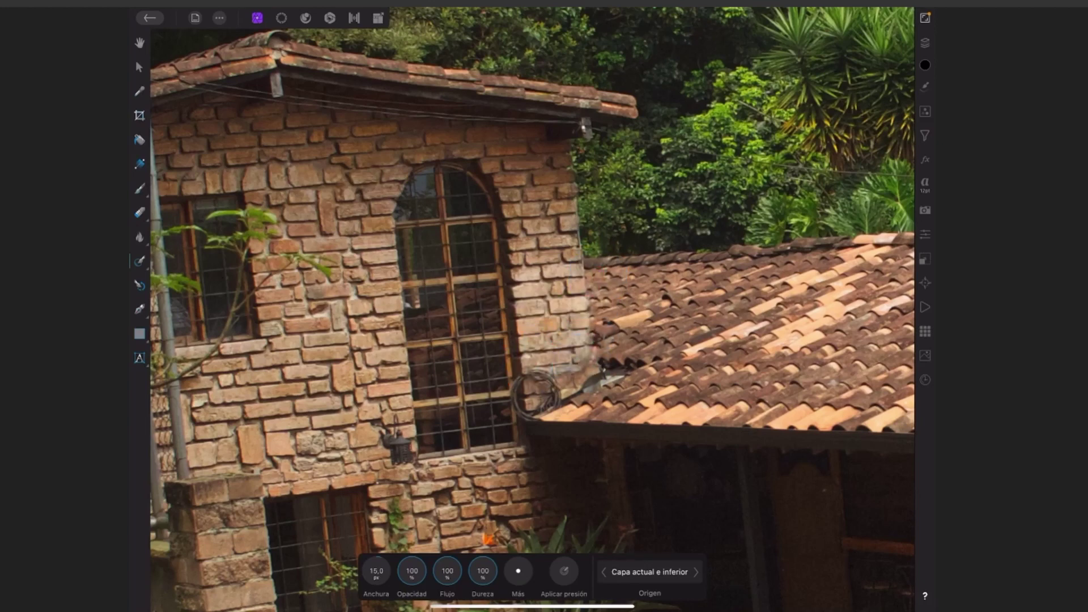
left_click_drag(513, 366, 527, 414)
left_click(556, 381)
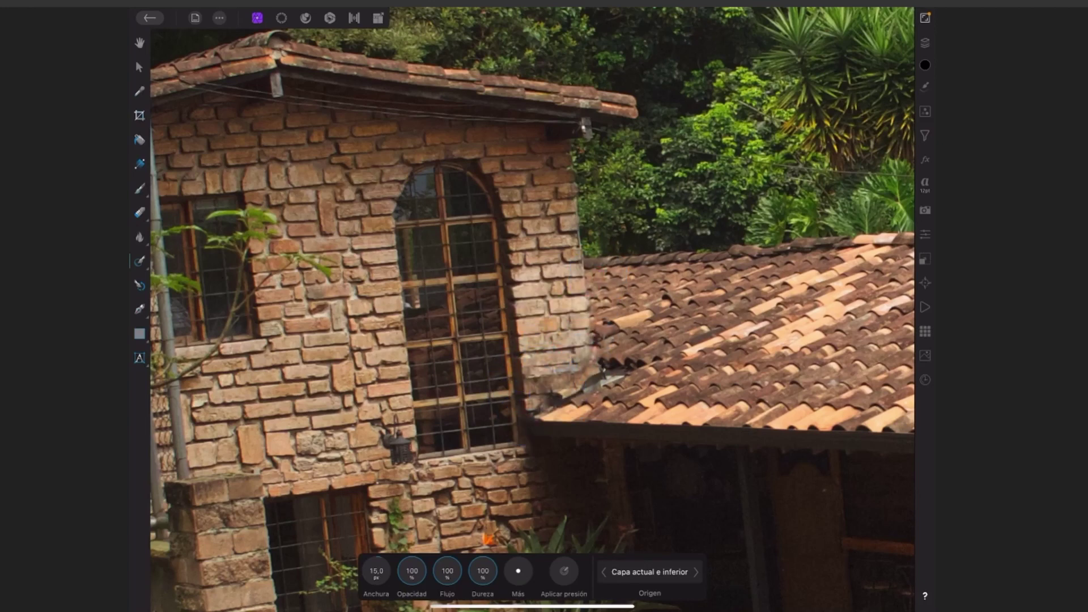
Step: Erase the wires under the left eave and along the tiled roof line
left_click_drag(196, 86, 587, 129)
left_click_drag(294, 89, 473, 106)
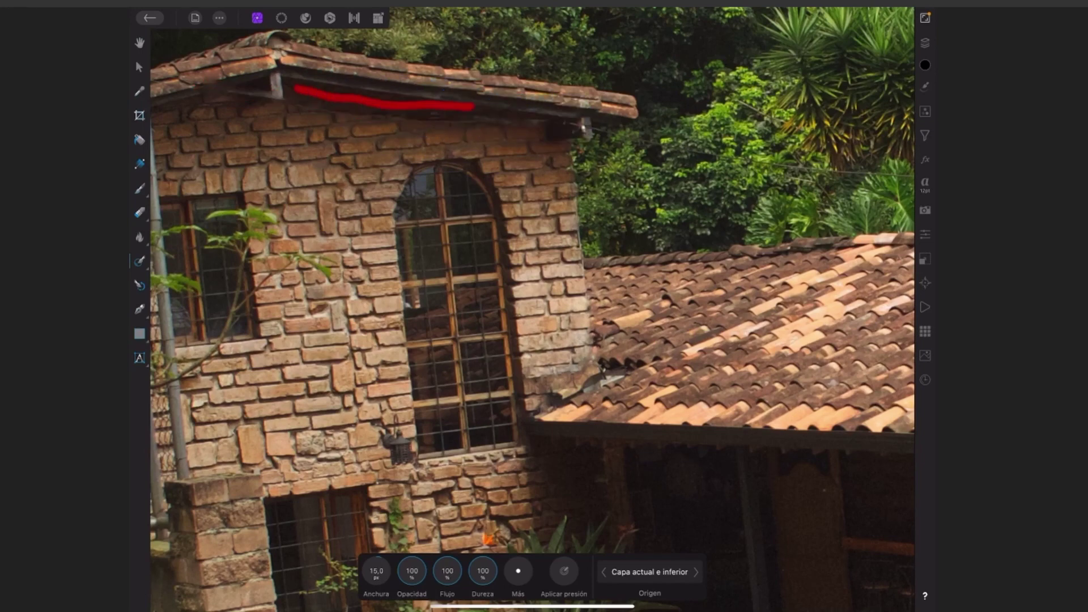
left_click_drag(510, 226, 323, 363)
mouse_move(373, 278)
left_mouse_down()
mouse_move(614, 316)
mouse_move(906, 316)
left_mouse_up()
left_click_drag(821, 179, 595, 242)
left_click_drag(581, 352, 772, 336)
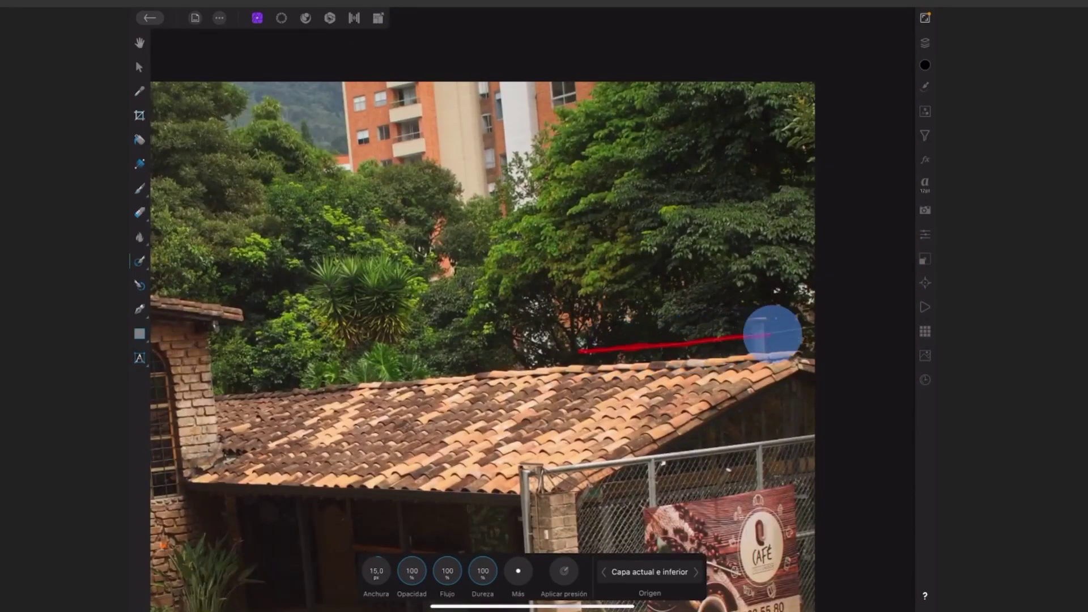
scroll(510, 340, "down", 5)
scroll(667, 306, "up", 5)
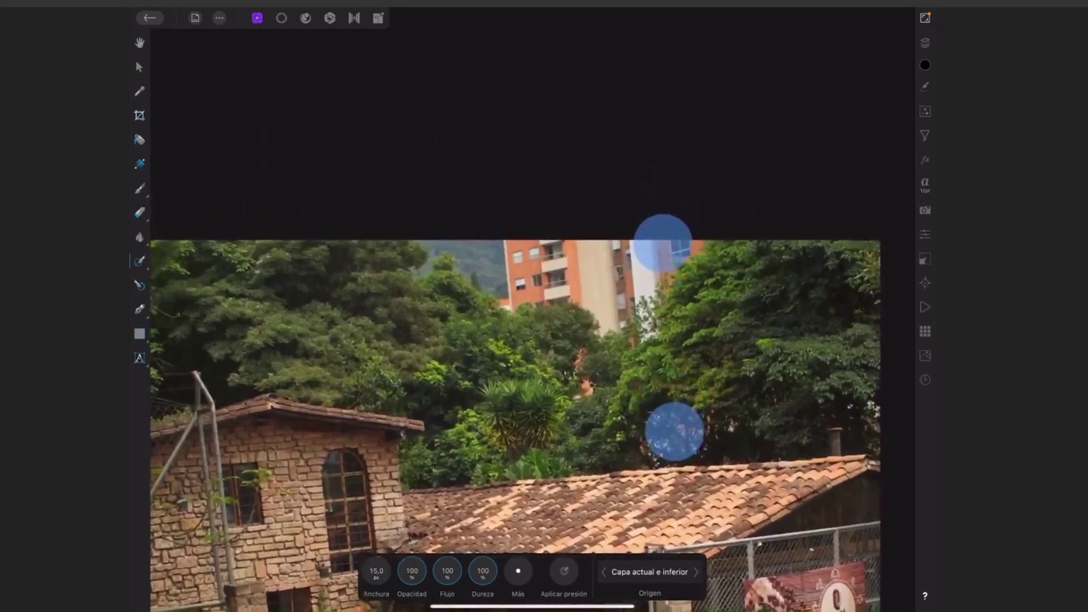
scroll(668, 336, "down", 1)
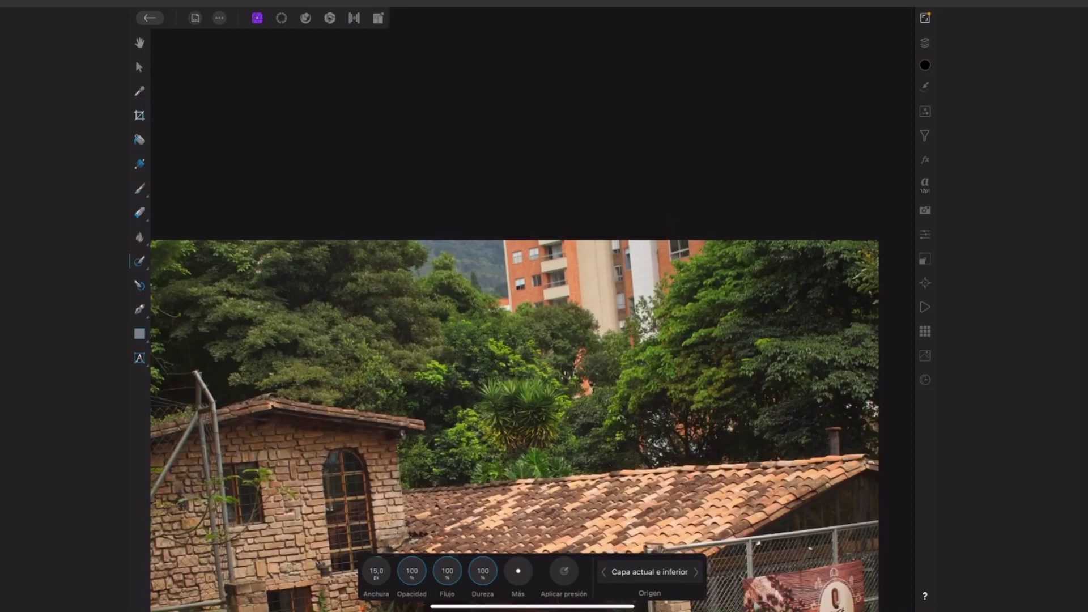
Step: Switch to the Clone Brush, sample the trees and start painting foliage over the building
left_click(139, 261)
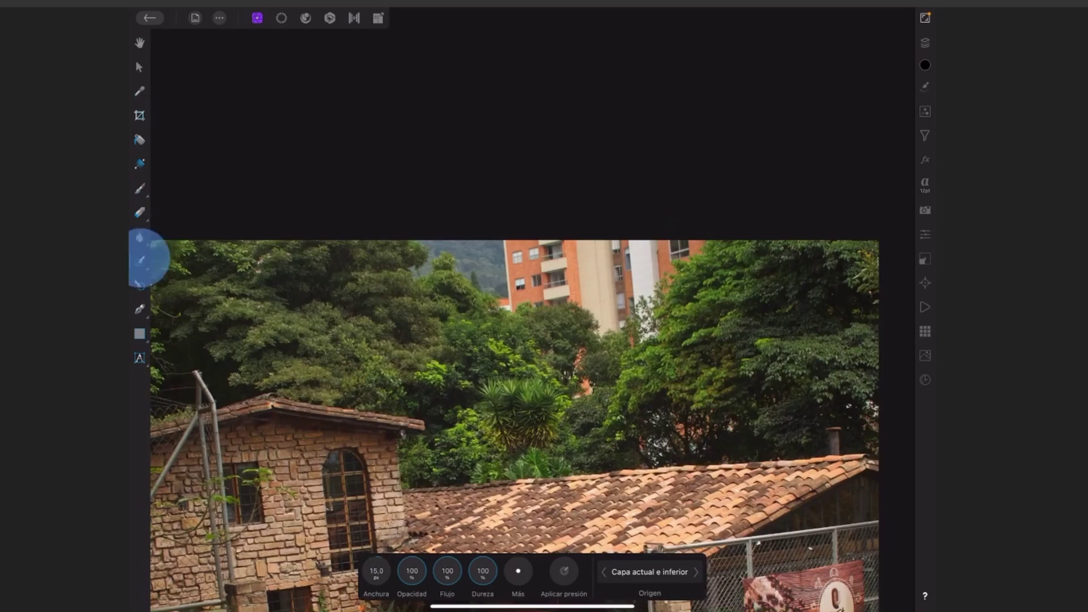
left_click(210, 207)
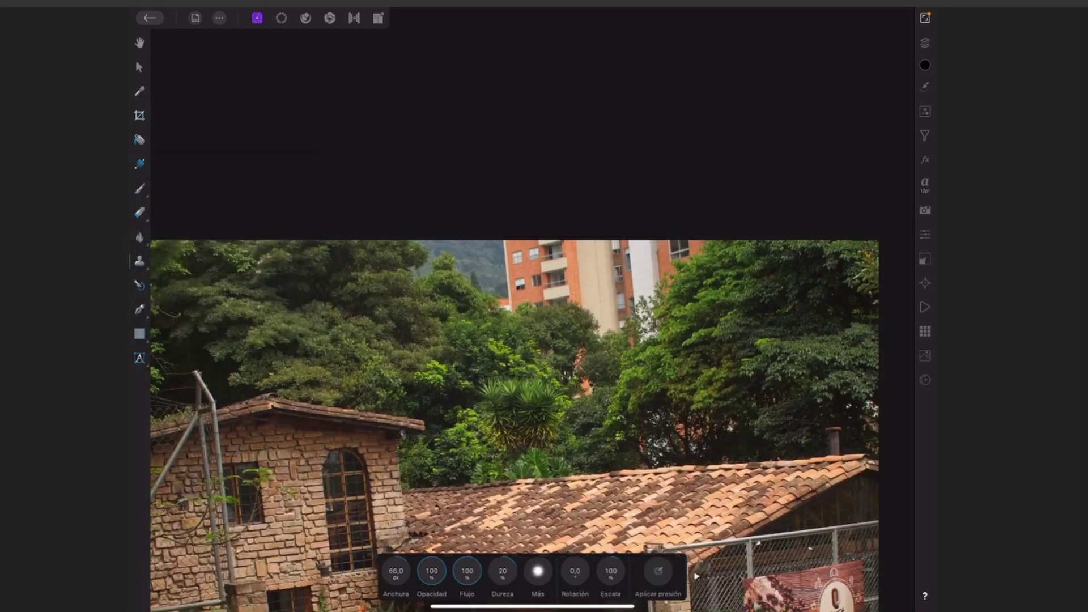
left_click(697, 576)
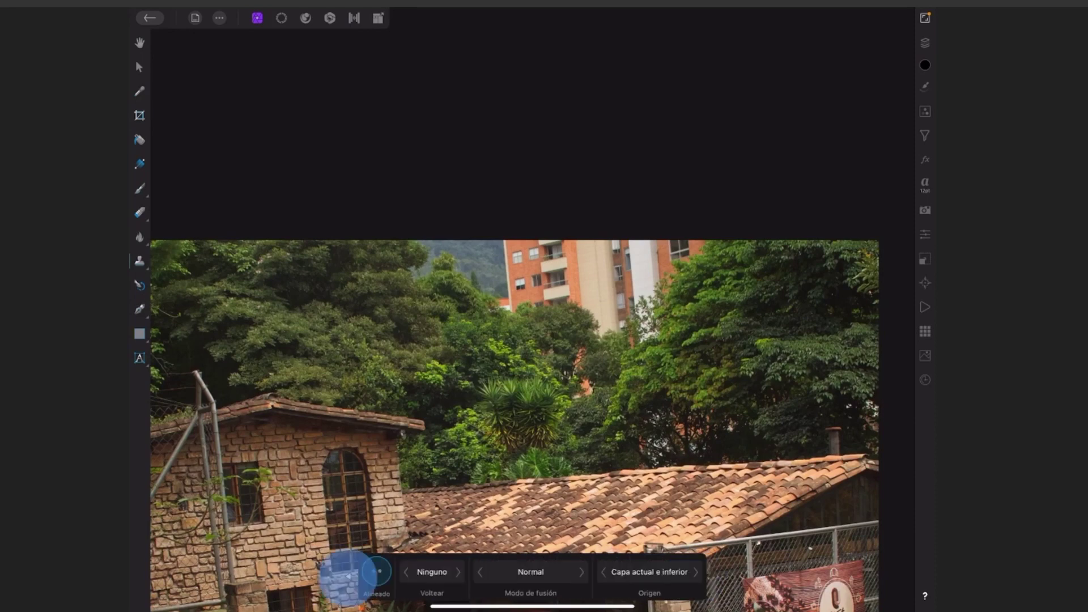
left_click(348, 575)
left_click(925, 42)
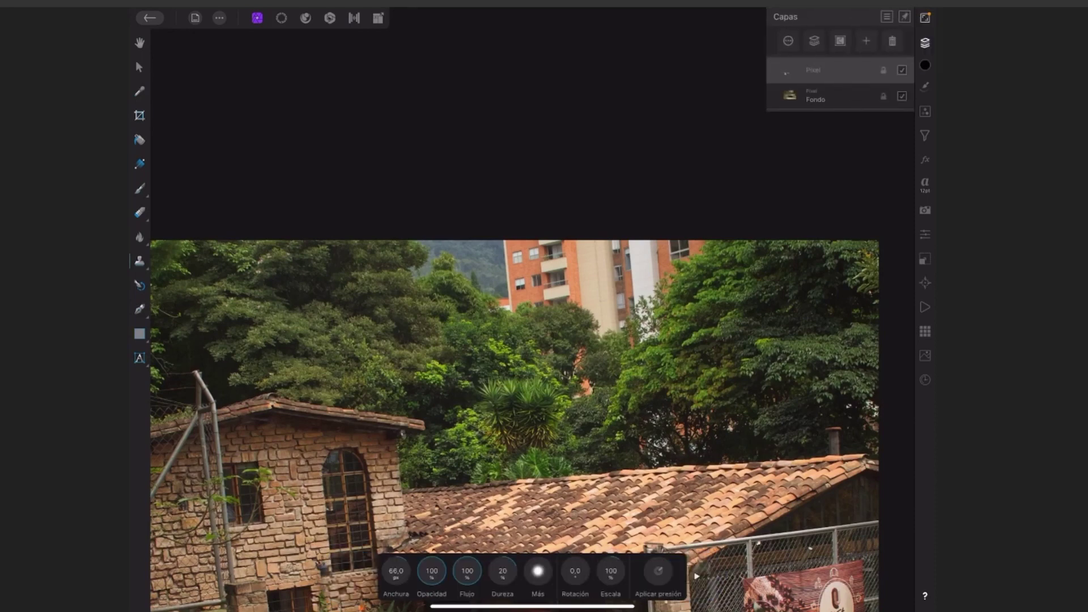
left_click(925, 42)
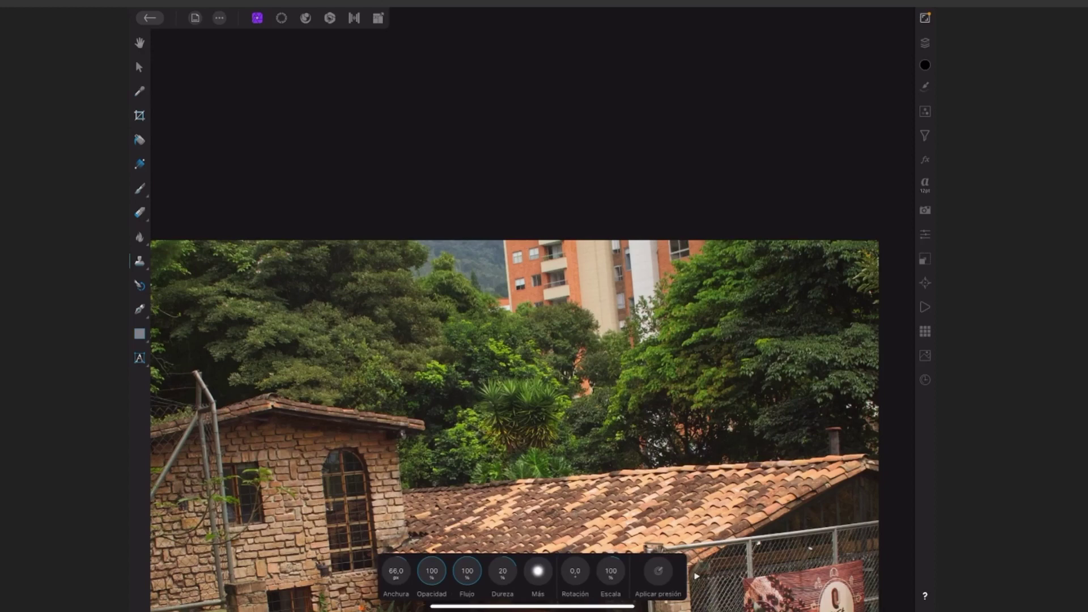
left_click(743, 289)
mouse_move(704, 238)
left_mouse_down()
mouse_move(647, 335)
mouse_move(641, 328)
left_mouse_up()
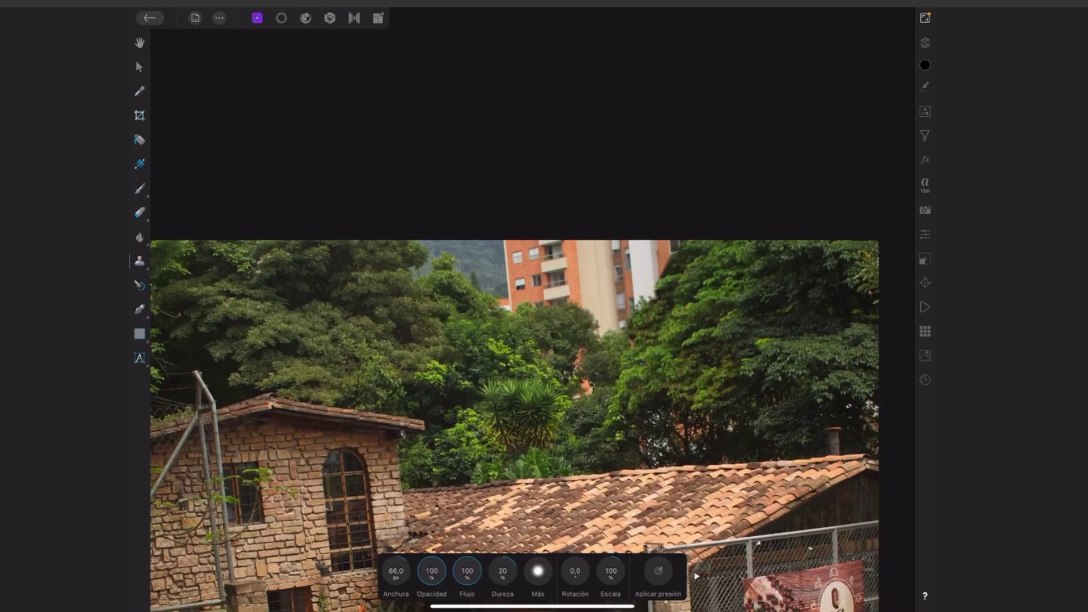
Step: Raise the brush width to 140.5 and cover the rest of the orange building with greenery
left_click_drag(396, 570, 413, 553)
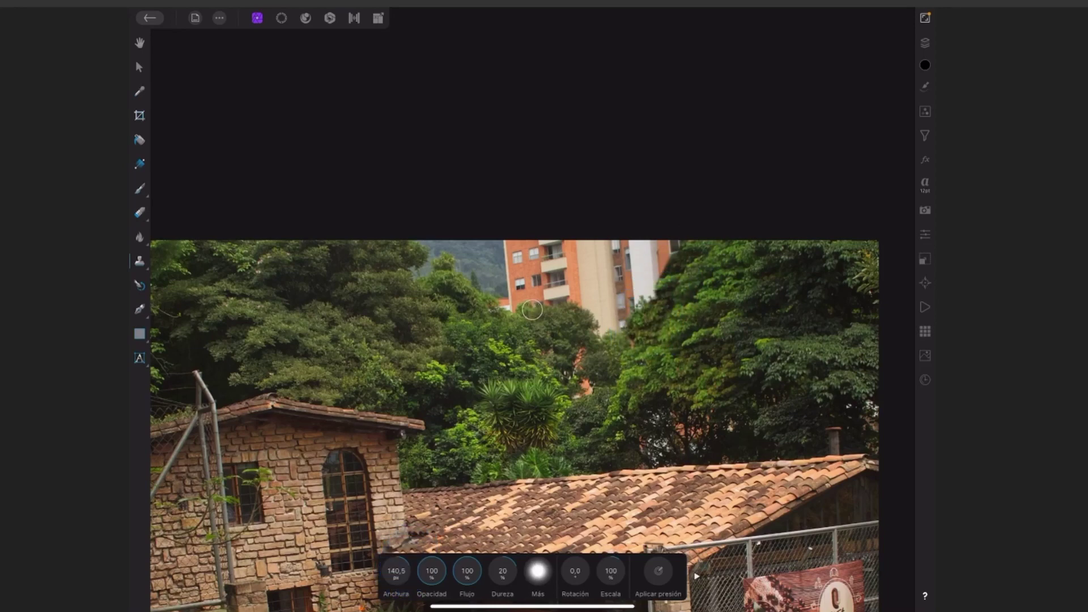
mouse_move(627, 323)
left_mouse_down()
mouse_move(603, 324)
mouse_move(678, 250)
mouse_move(618, 293)
left_mouse_up()
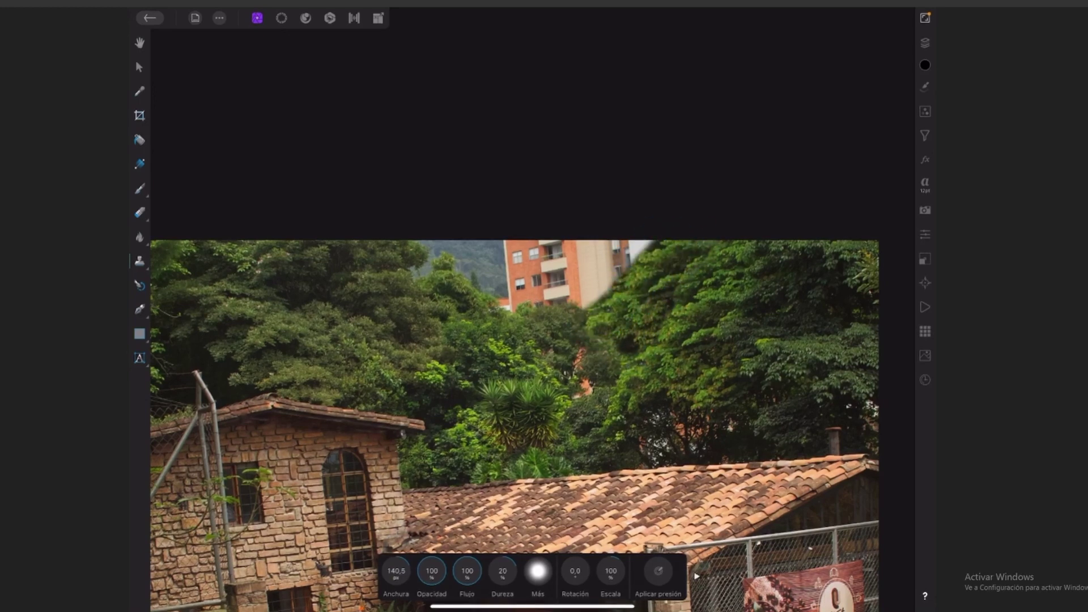
left_click(323, 293)
mouse_move(422, 241)
left_mouse_down()
mouse_move(418, 253)
mouse_move(440, 272)
mouse_move(470, 281)
mouse_move(454, 248)
mouse_move(505, 303)
mouse_move(542, 292)
mouse_move(546, 243)
mouse_move(624, 270)
left_mouse_up()
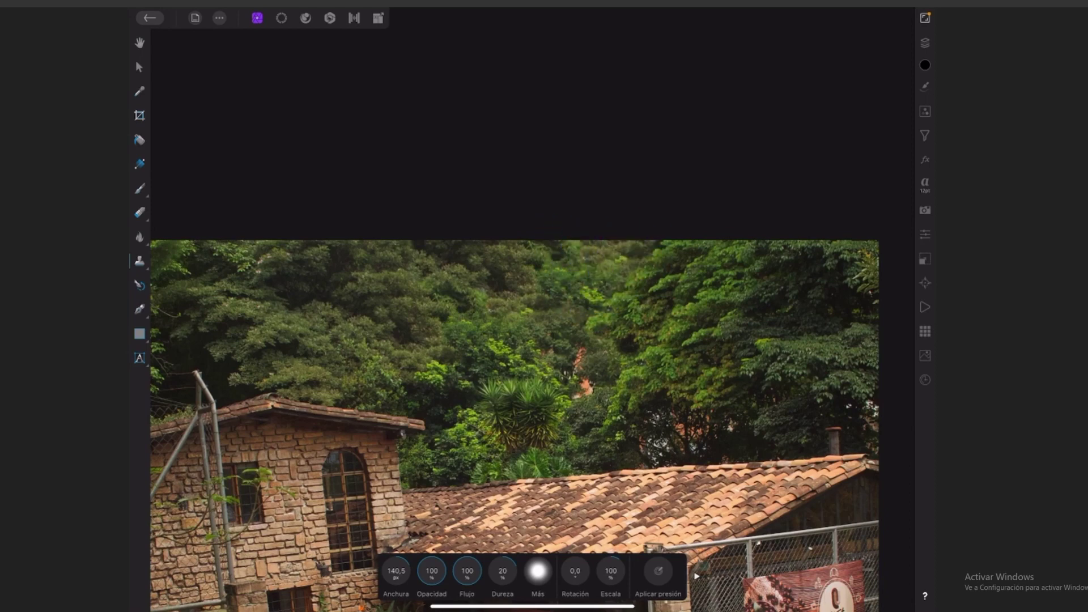
scroll(781, 329, "down", 5)
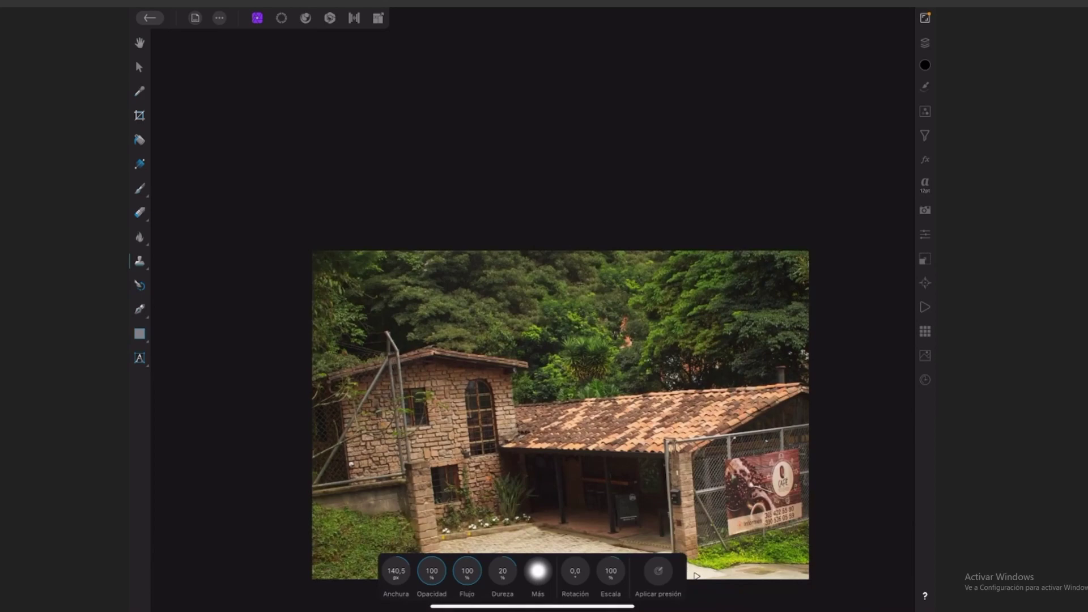
Step: Switch to the Inpainting brush and dab out the first chalkboard writing
scroll(680, 459, "up", 5)
scroll(581, 374, "up", 2)
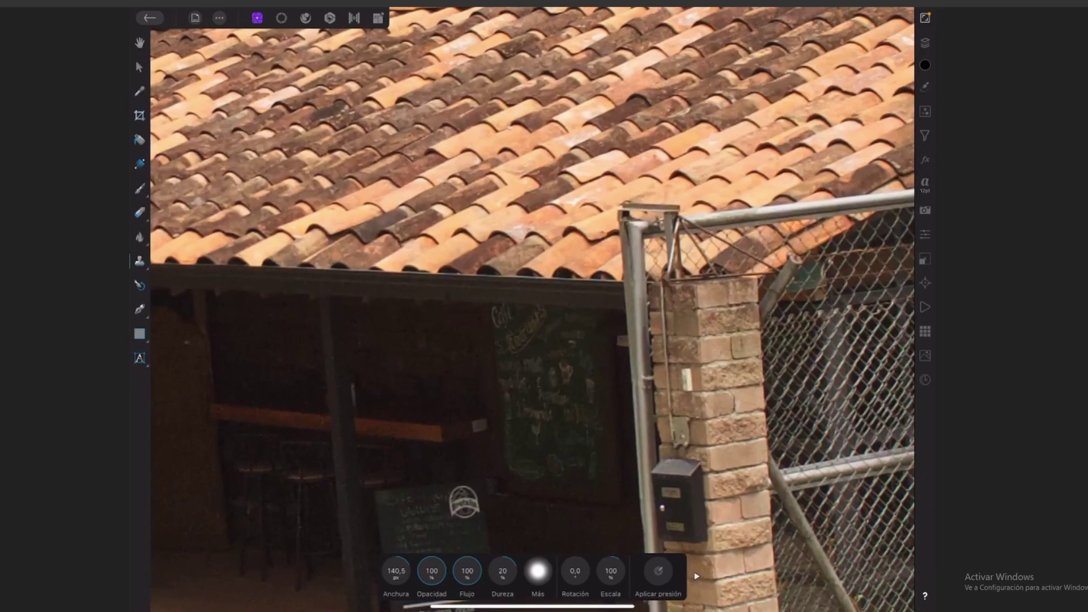
left_click(139, 260)
left_click(221, 292)
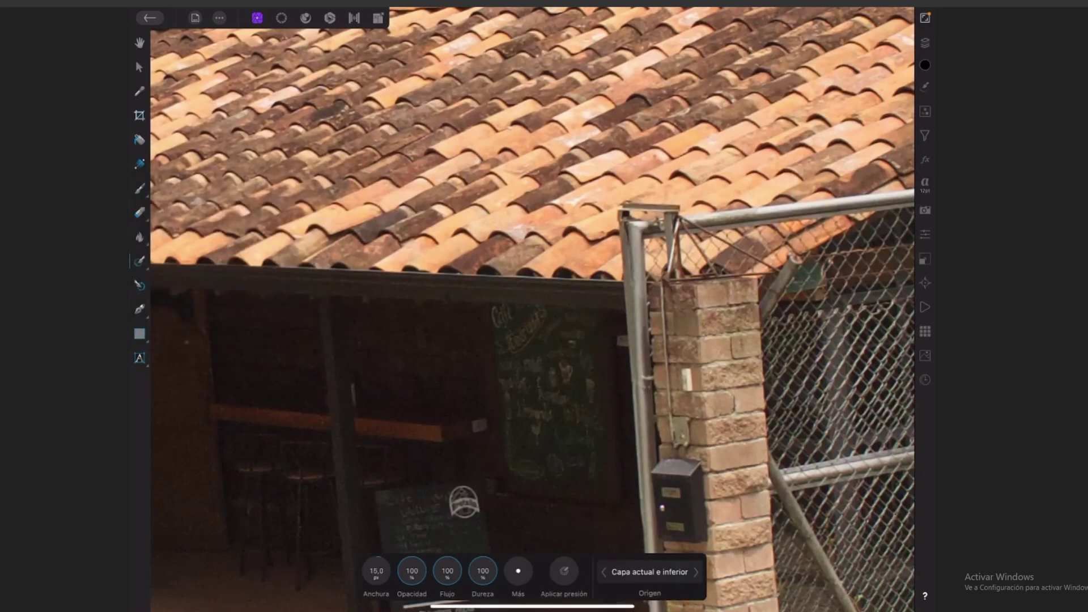
left_click(534, 432)
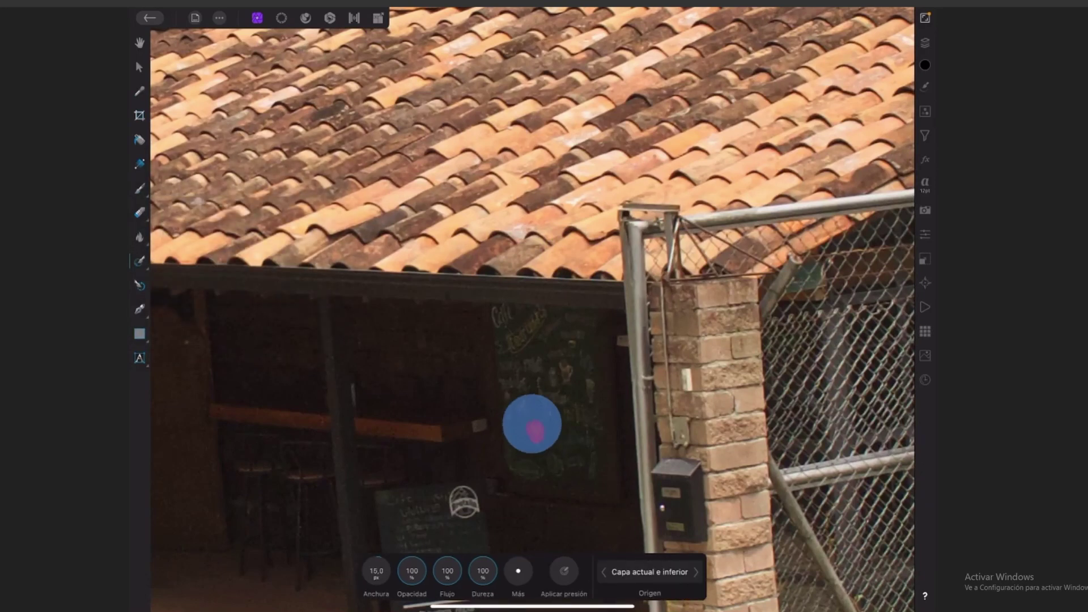
left_click(551, 463)
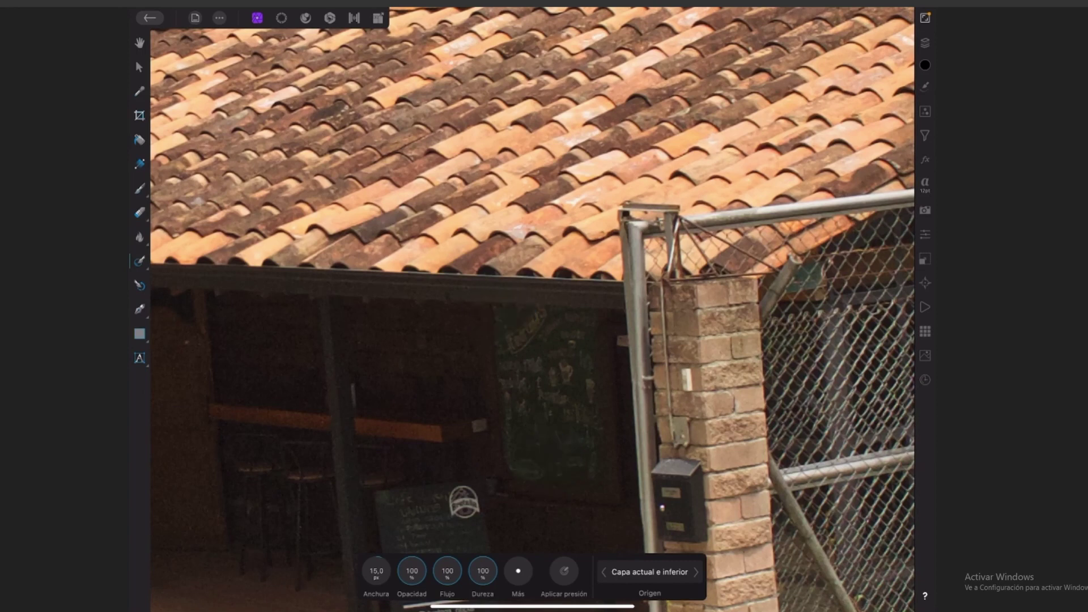
Step: Paint out the Café writing and the other chalk marks across the board
mouse_move(510, 313)
left_mouse_down()
mouse_move(535, 323)
mouse_move(510, 340)
left_mouse_up()
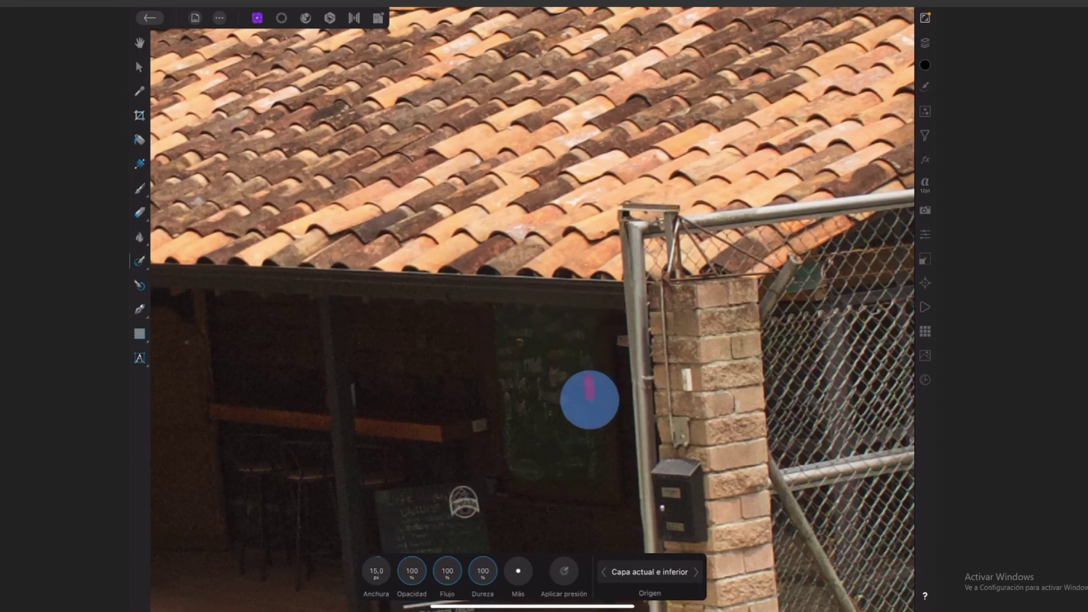
left_click_drag(538, 379, 593, 420)
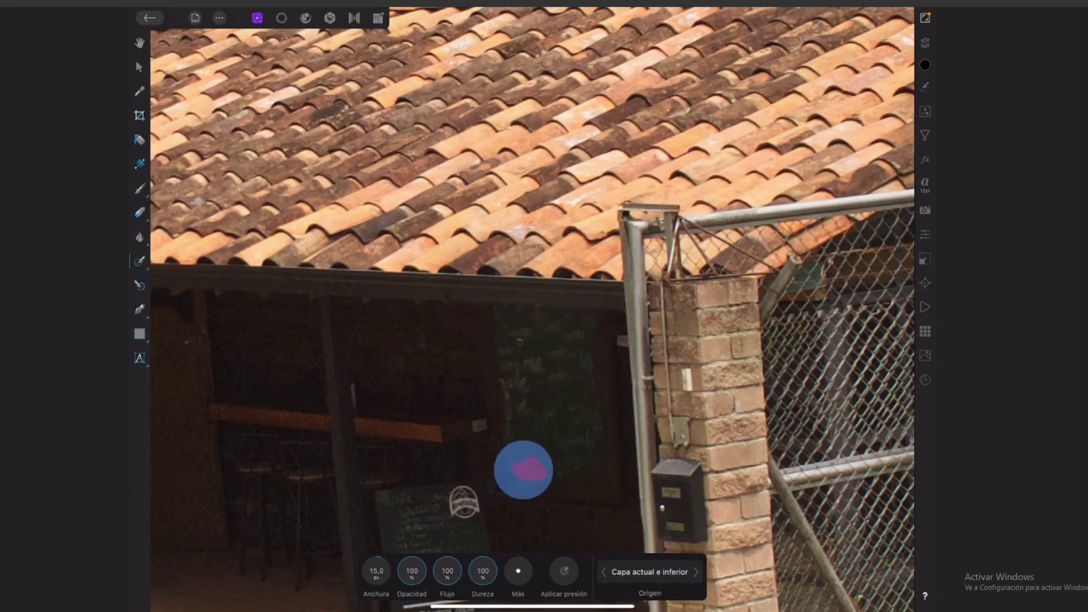
left_click_drag(513, 465, 507, 381)
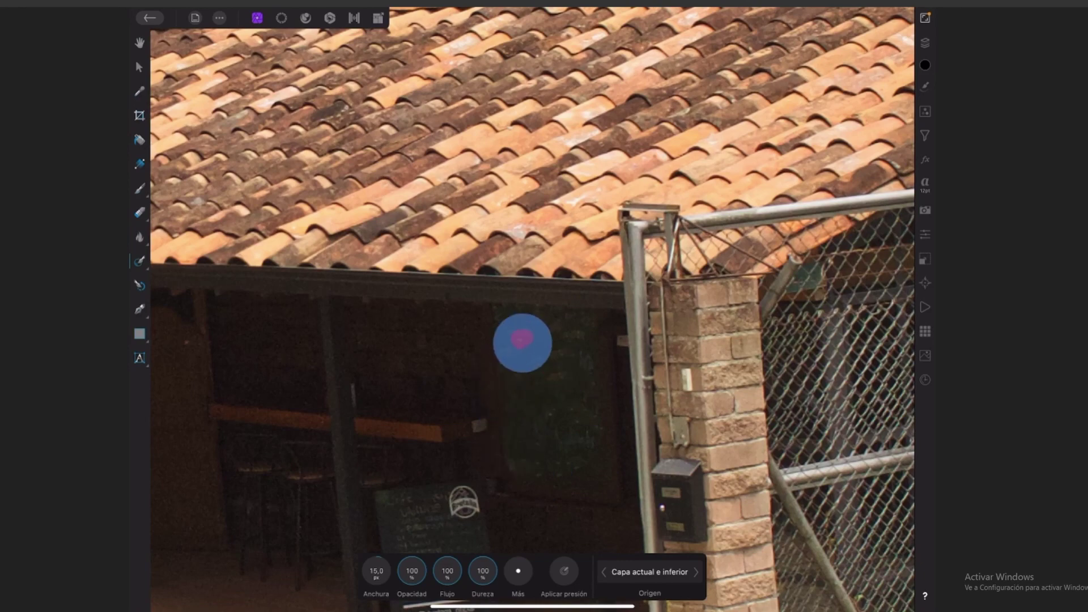
left_click_drag(567, 440, 586, 444)
Step: Remove the social-media handle, the logo and the white chalk bar from the chalkboard
scroll(558, 405, "down", 3)
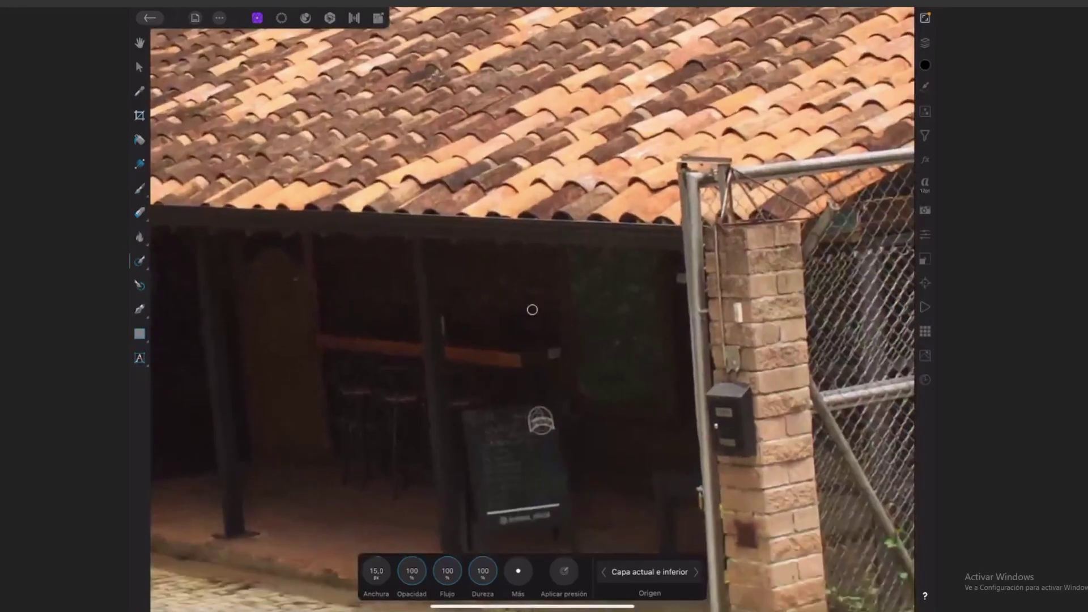
scroll(536, 389, "down", 2)
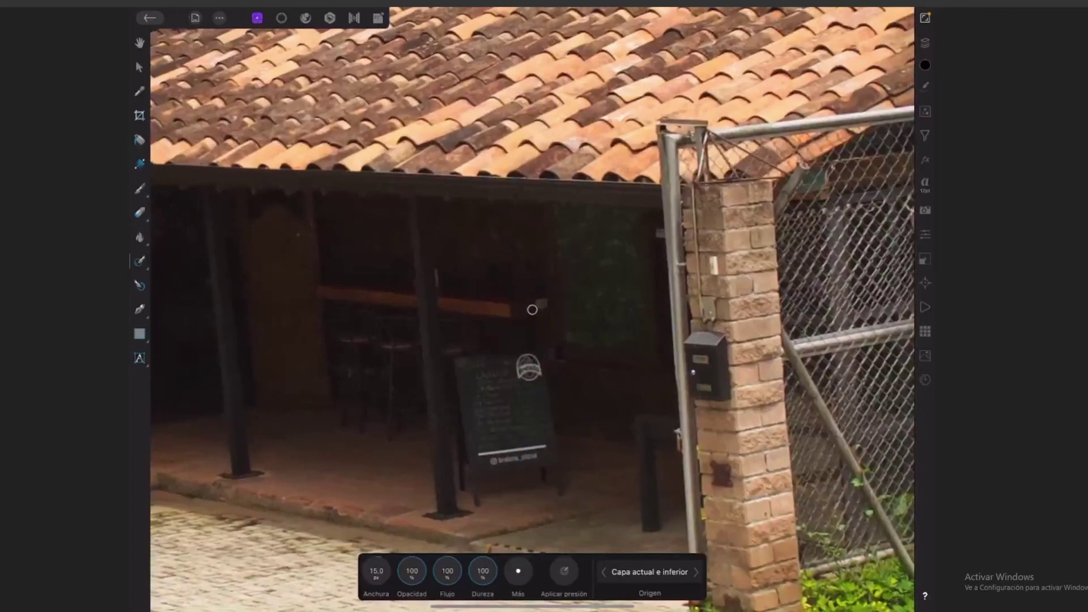
left_click_drag(489, 461, 527, 454)
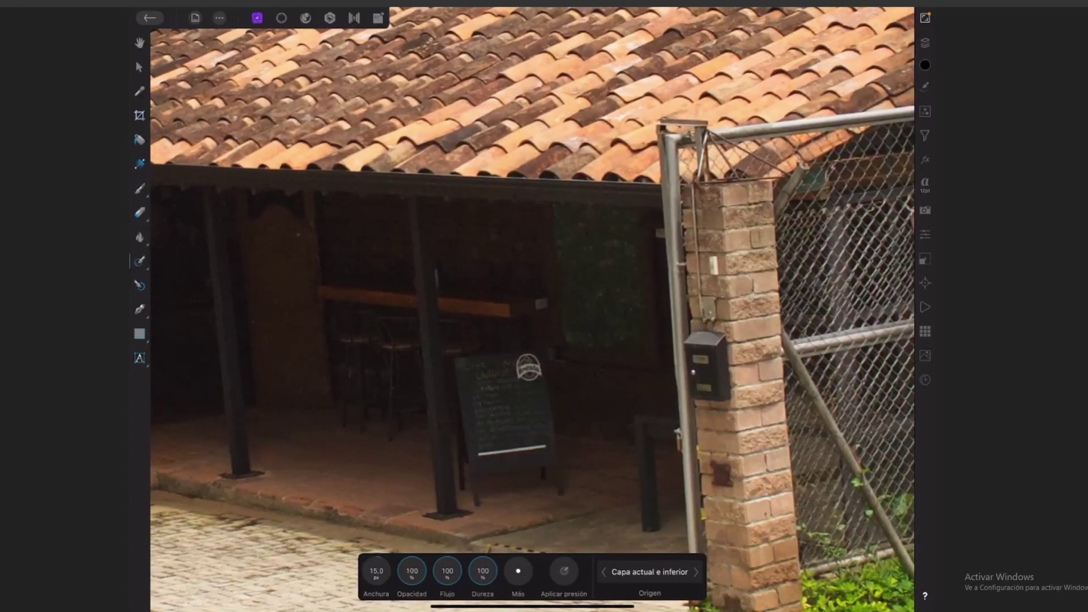
left_click_drag(522, 372, 527, 369)
left_click_drag(481, 453, 546, 448)
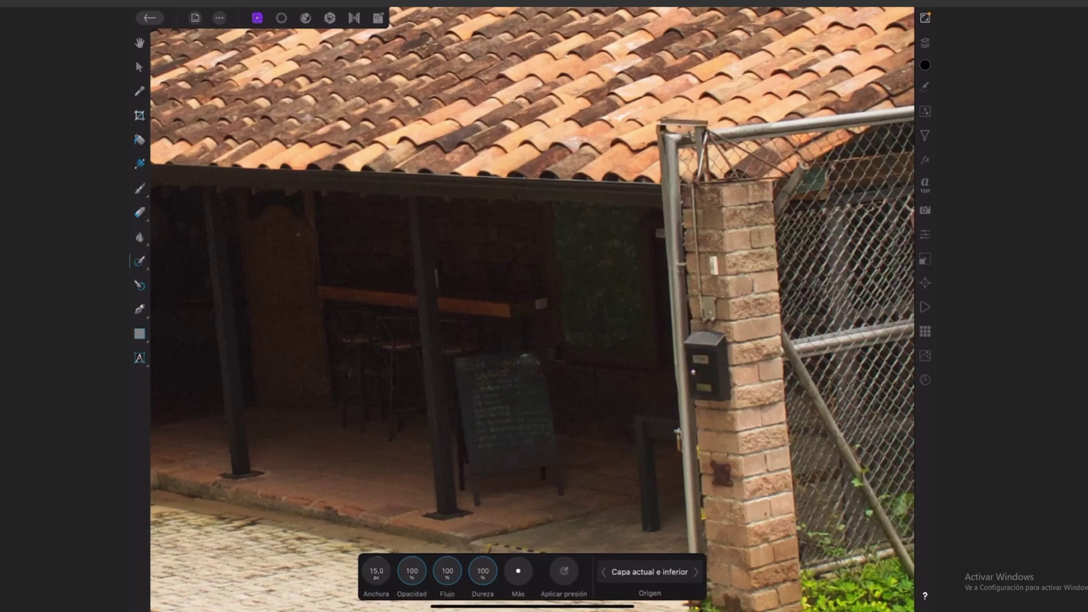
scroll(776, 261, "down", 5)
scroll(715, 300, "down", 2)
Step: Switch to a smaller Clone Brush and sample the brick wall as the source
scroll(715, 300, "down", 2)
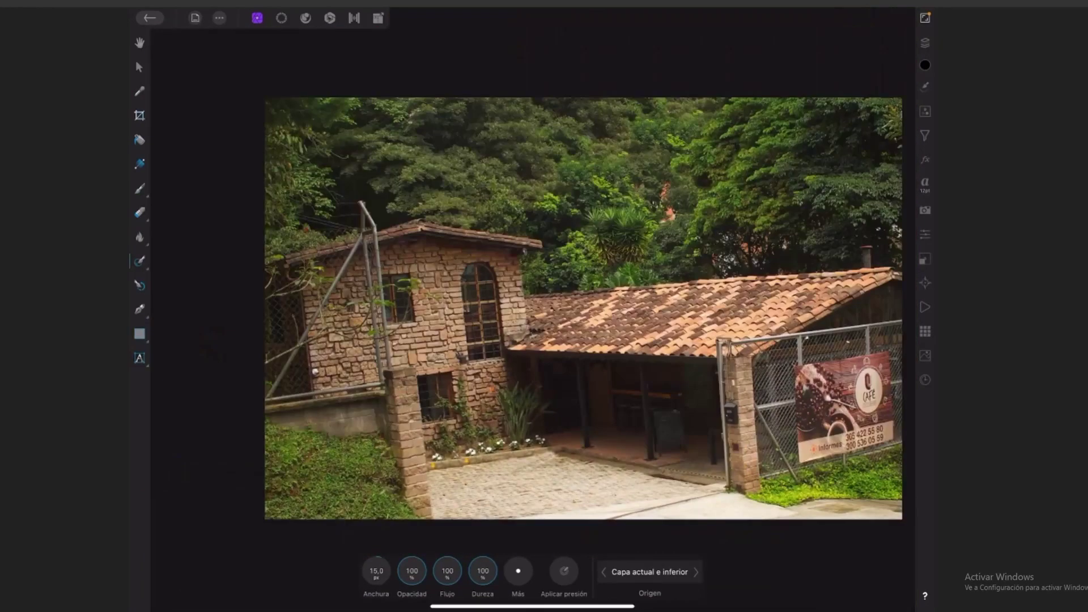
scroll(545, 299, "up", 3)
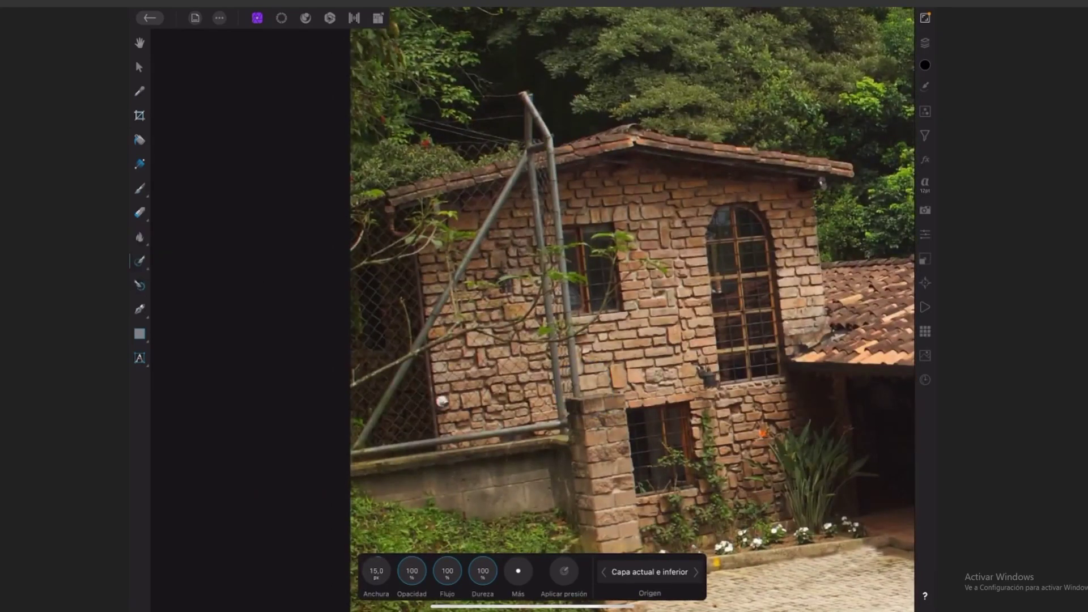
left_click(139, 261)
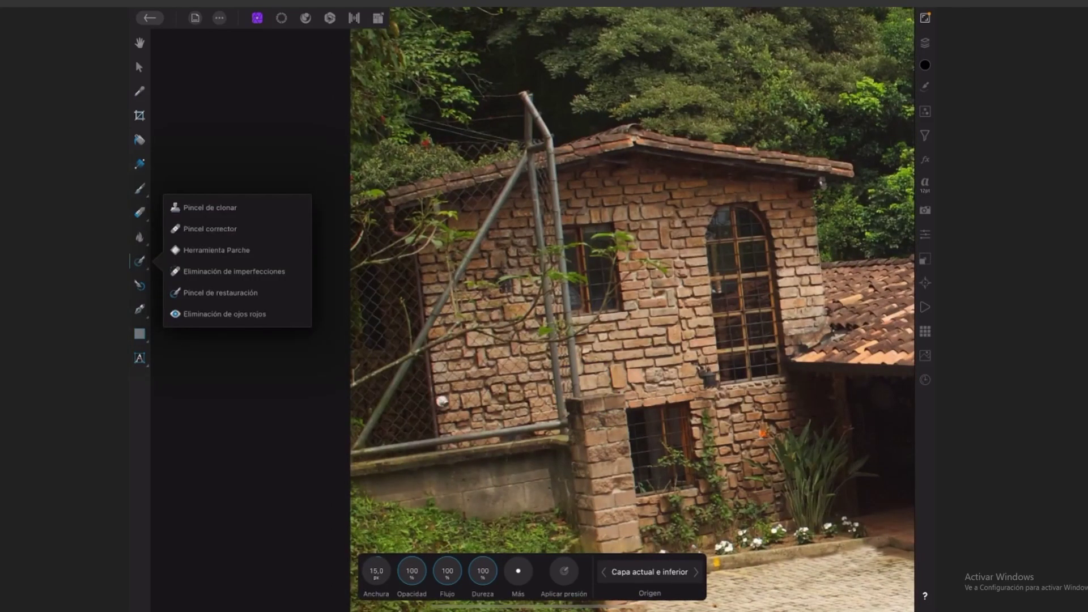
left_click(209, 207)
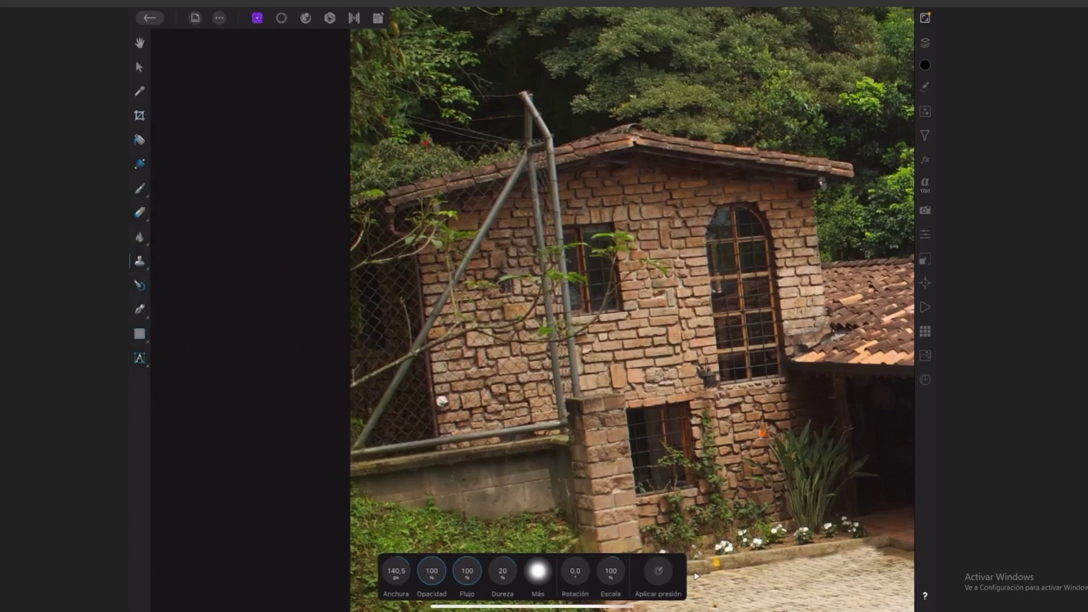
scroll(618, 295, "up", 2)
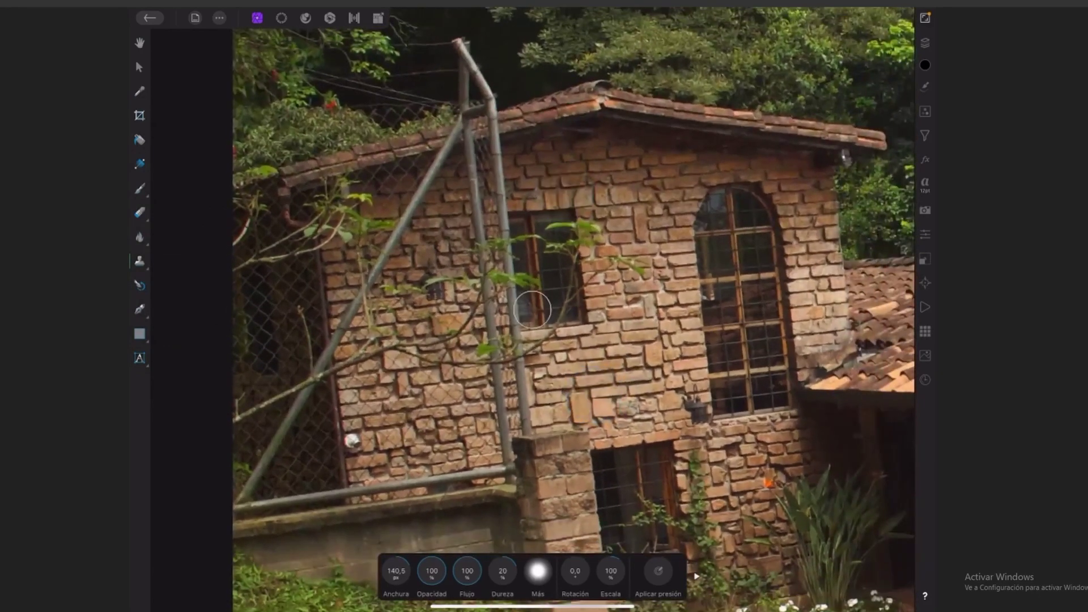
left_click_drag(396, 571, 402, 586)
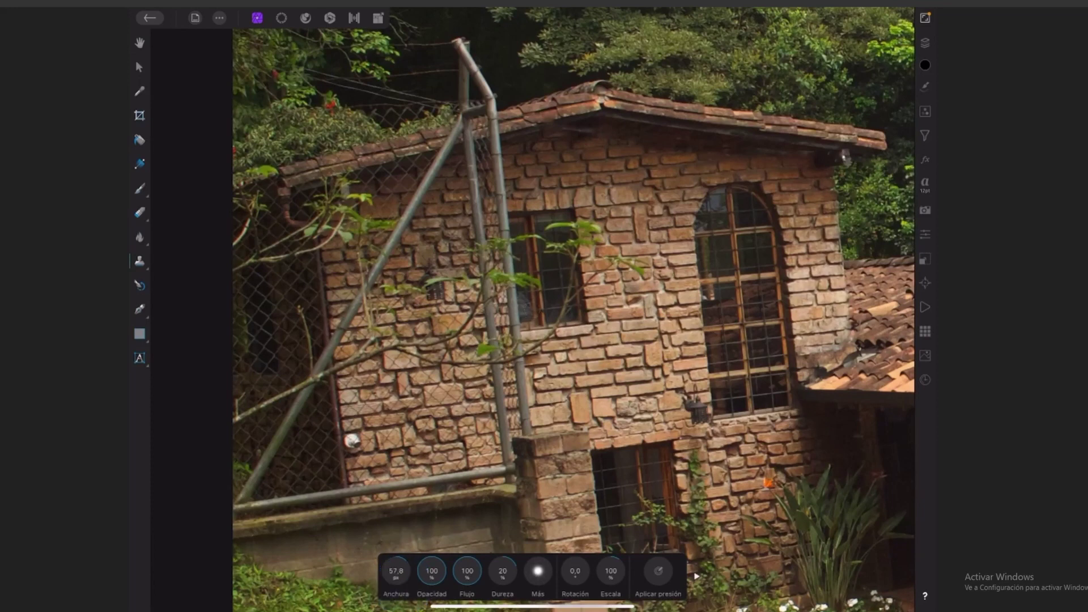
left_click(670, 353)
Step: Clone brick texture over the pipe along the wall, beside the pillar and at the roof edge
mouse_move(522, 377)
left_mouse_down()
mouse_move(526, 400)
mouse_move(516, 408)
left_mouse_up()
left_click(523, 384)
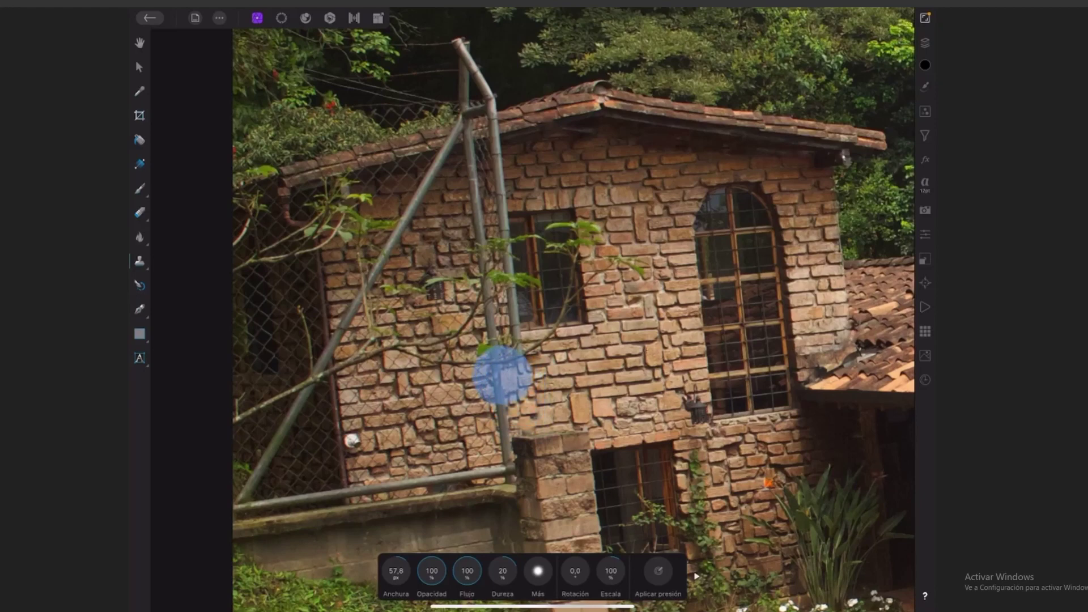
left_click_drag(497, 371, 500, 406)
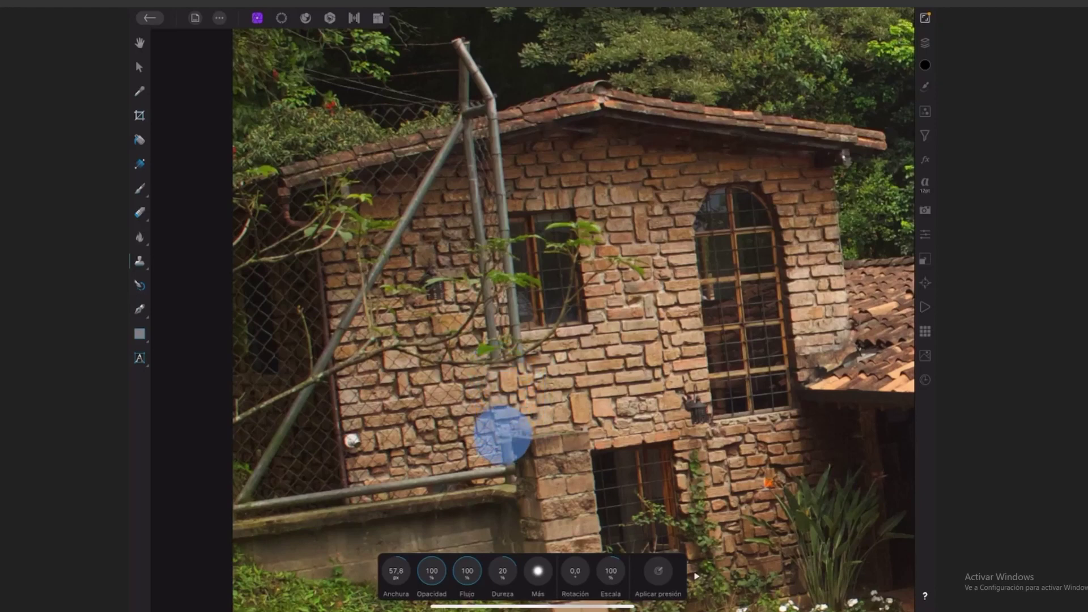
left_click(495, 457)
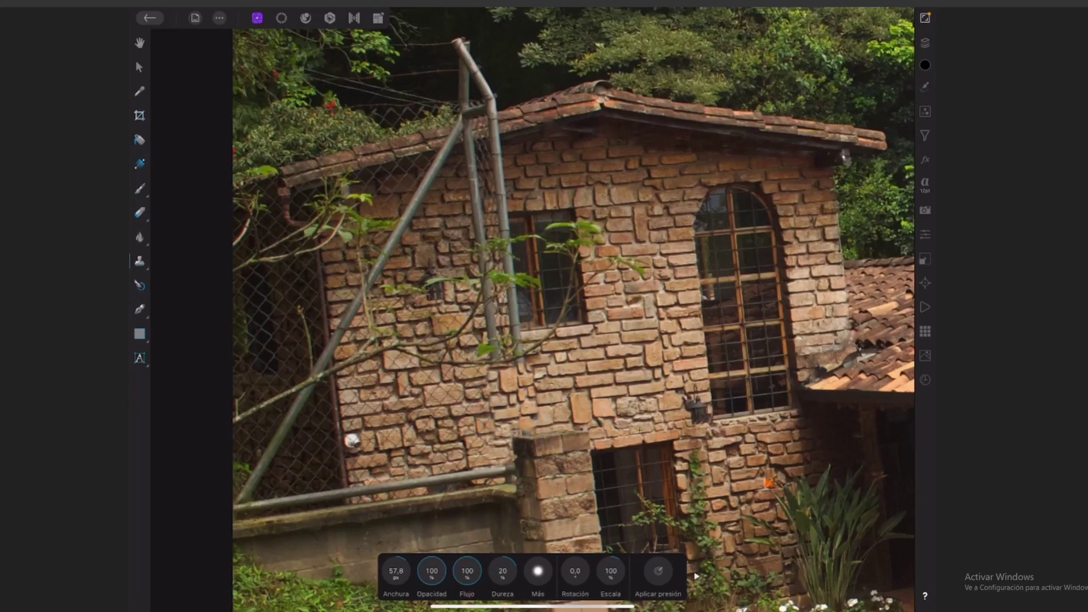
mouse_move(484, 425)
left_mouse_down()
mouse_move(430, 387)
mouse_move(425, 427)
left_mouse_up()
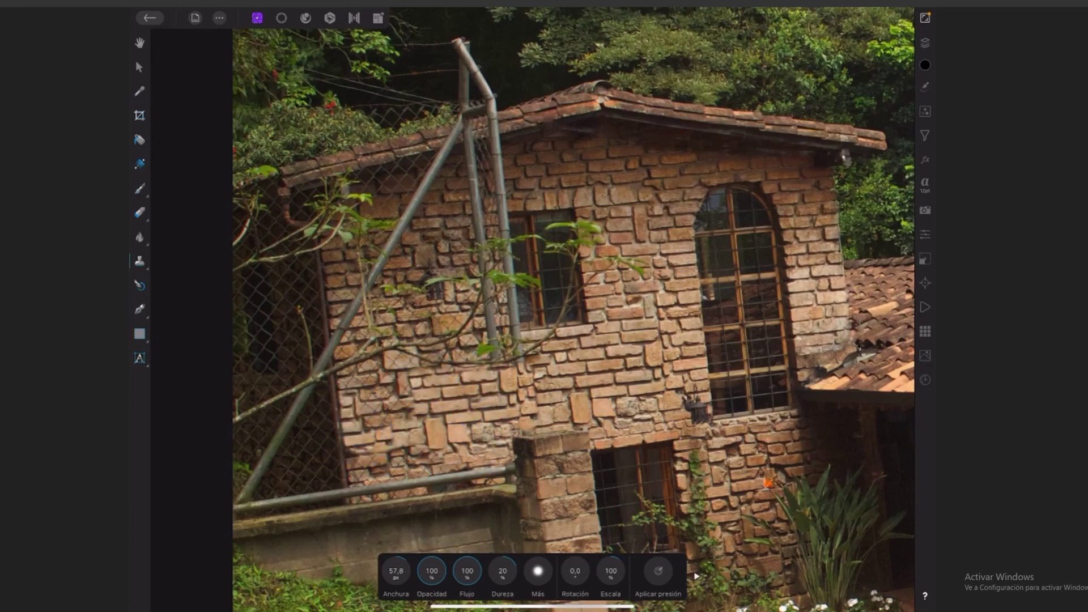
mouse_move(370, 392)
left_mouse_down()
mouse_move(393, 406)
mouse_move(377, 474)
mouse_move(496, 471)
left_mouse_up()
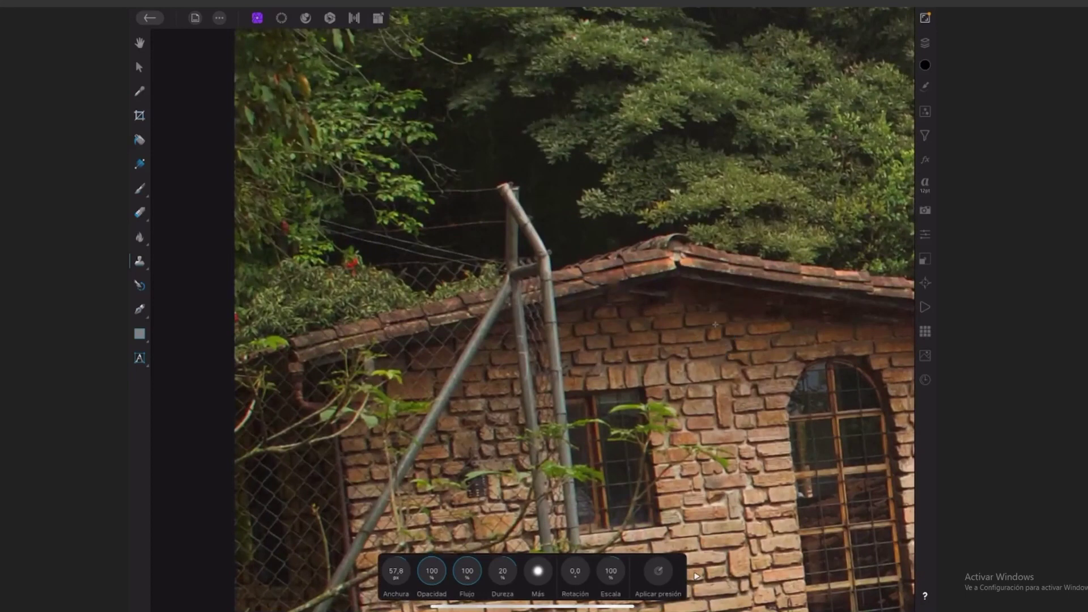
mouse_move(553, 321)
left_mouse_down()
mouse_move(506, 360)
mouse_move(401, 352)
mouse_move(541, 397)
mouse_move(506, 429)
left_mouse_up()
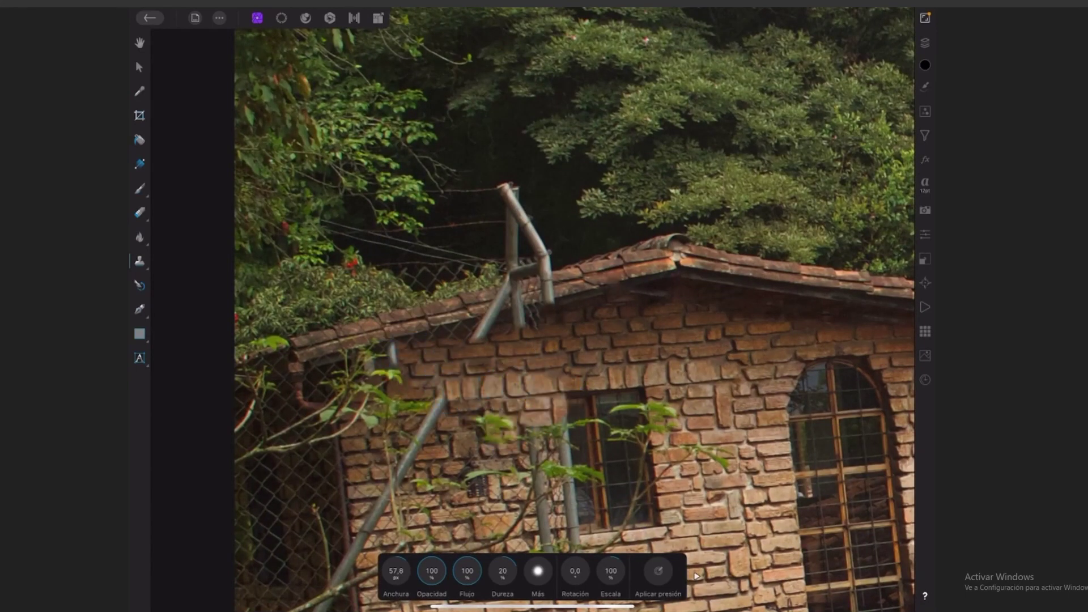
Step: Clone brick over the top of the diagonal pipe, then undo the last stroke
mouse_move(445, 394)
left_mouse_down()
mouse_move(416, 386)
mouse_move(395, 361)
left_mouse_up()
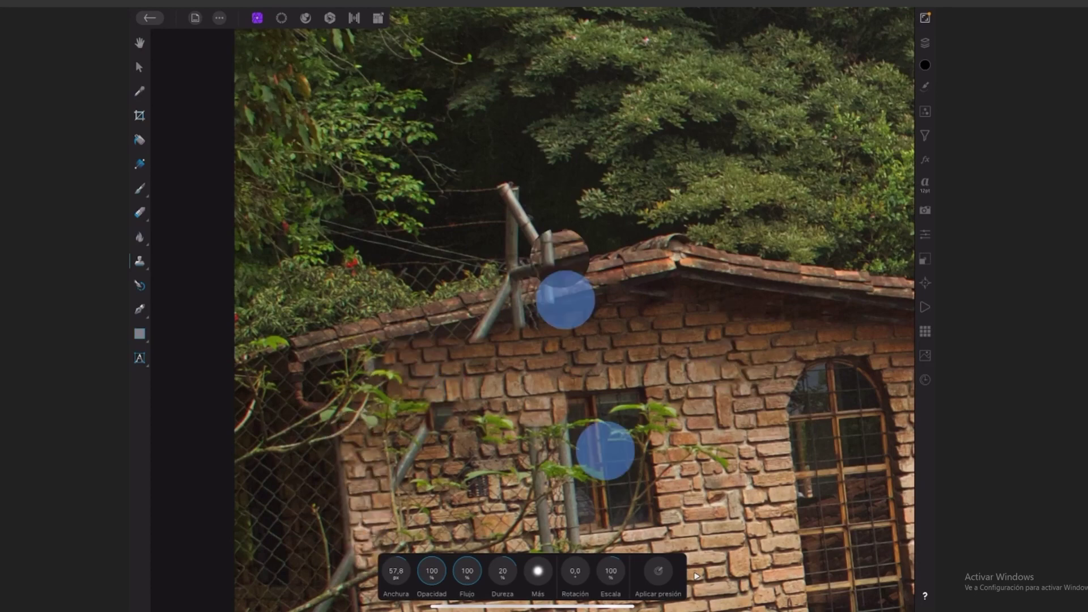
scroll(583, 374, "down", 3)
left_click_drag(474, 414, 511, 421)
scroll(599, 361, "down", 3)
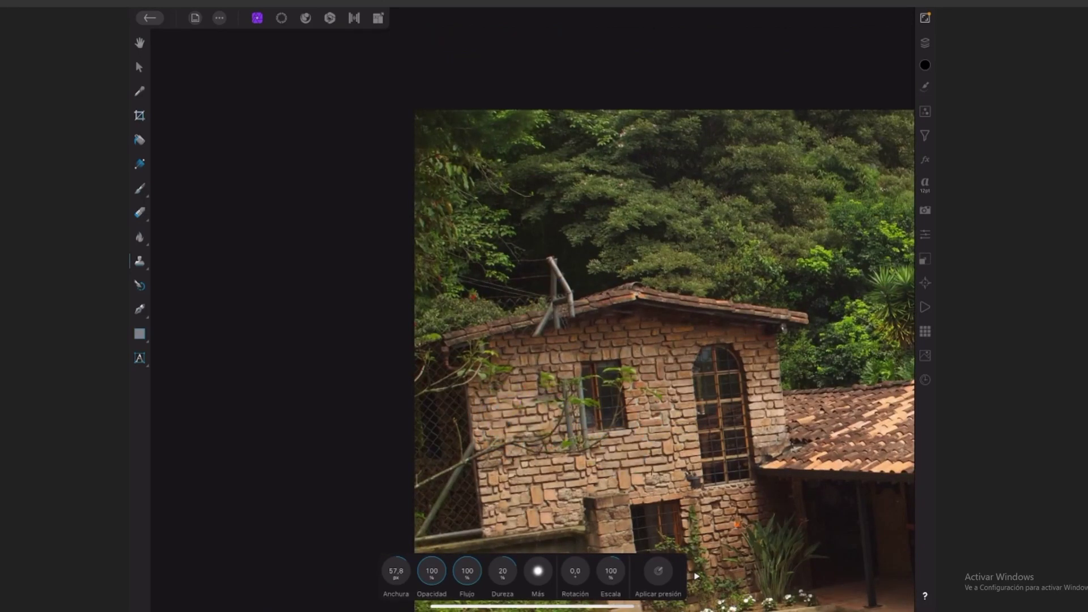
key("ctrl+z")
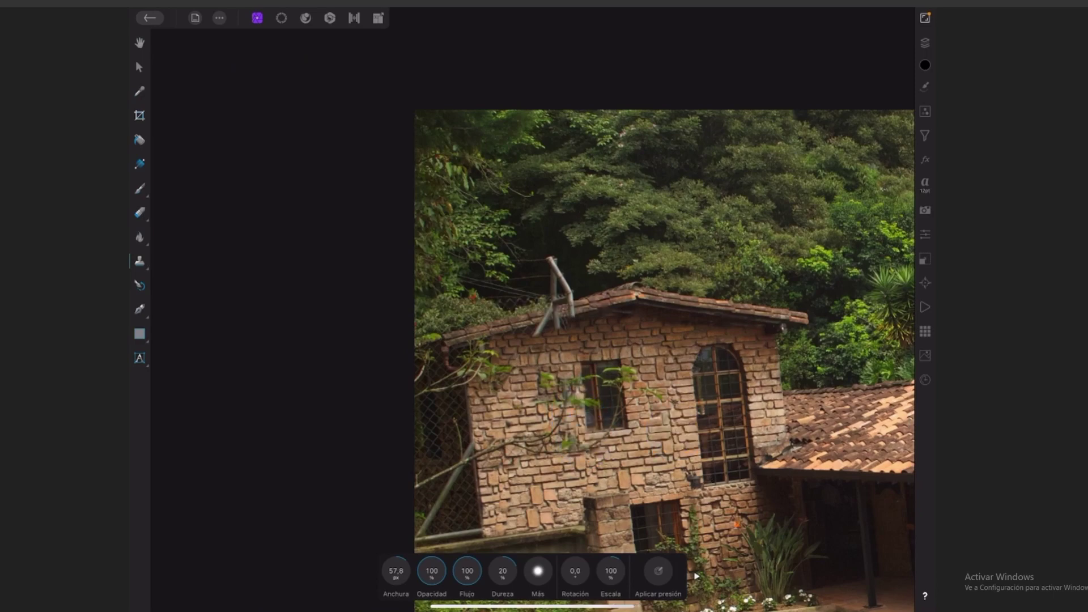
Step: Zoom in and out to review the cloned pipe area
scroll(701, 340, "down", 3)
scroll(701, 340, "up", 3)
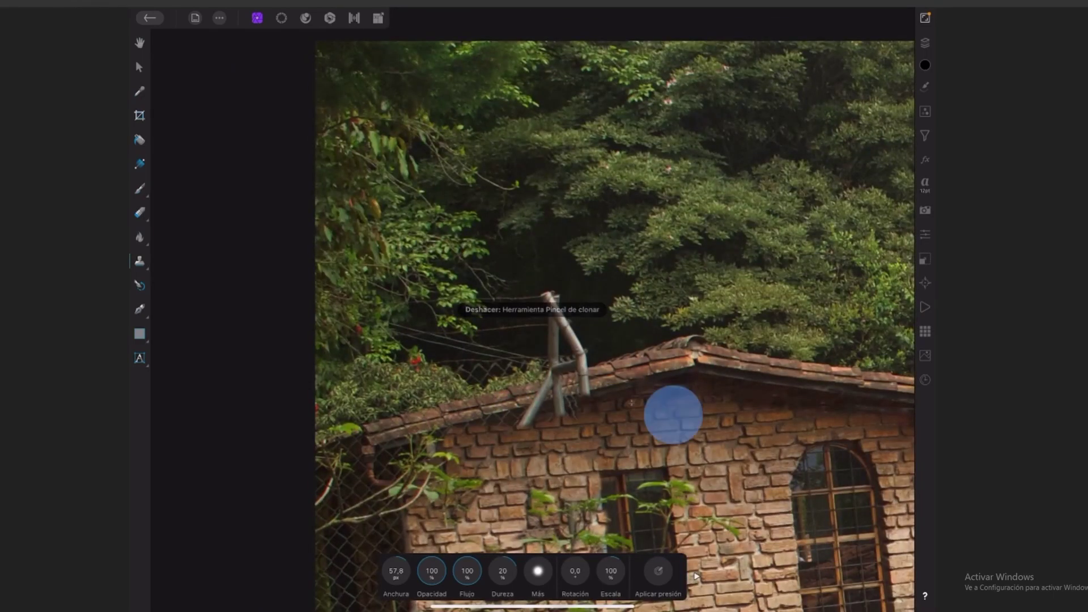
scroll(670, 342, "down", 3)
scroll(618, 343, "up", 5)
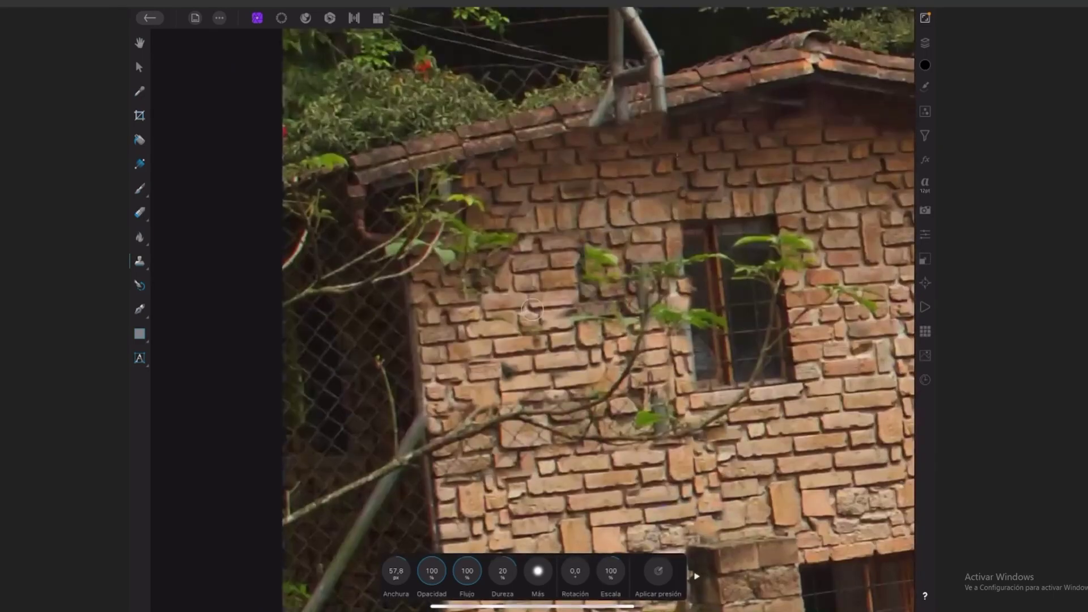
scroll(686, 365, "down", 3)
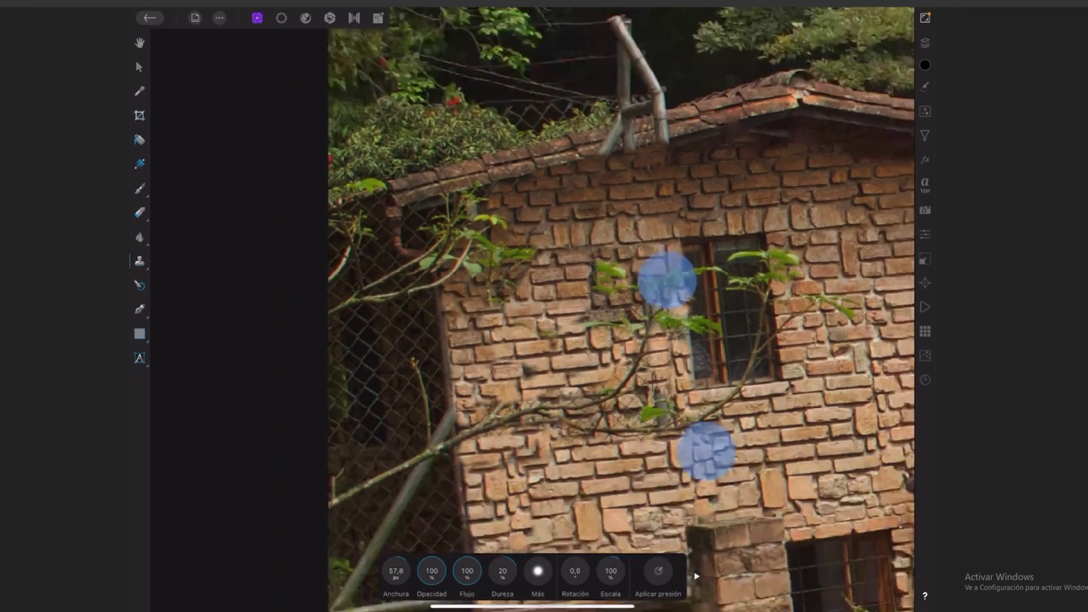
scroll(725, 327, "down", 5)
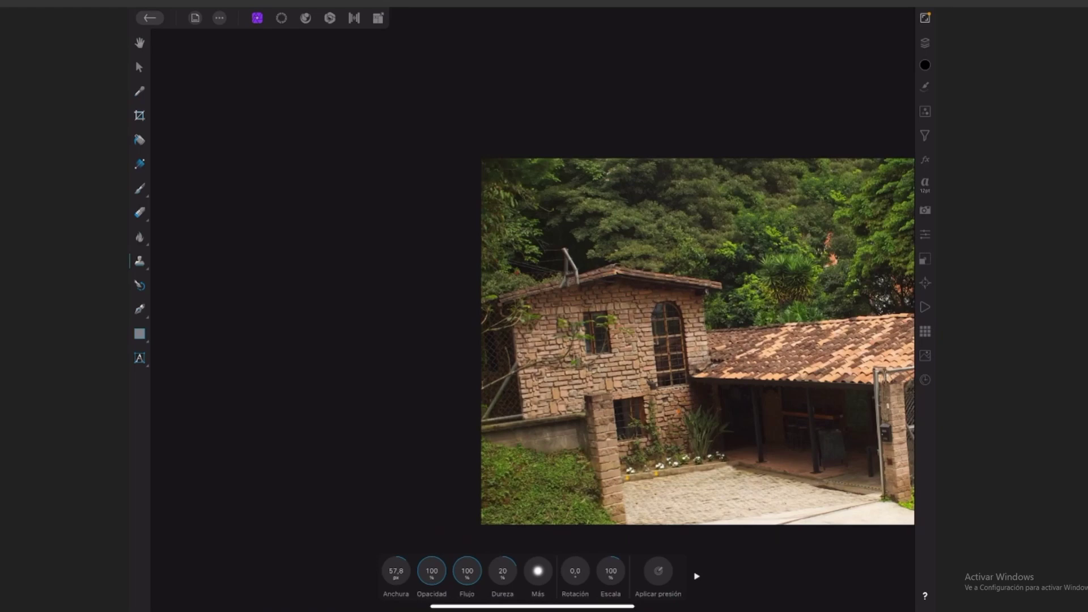
scroll(634, 317, "up", 3)
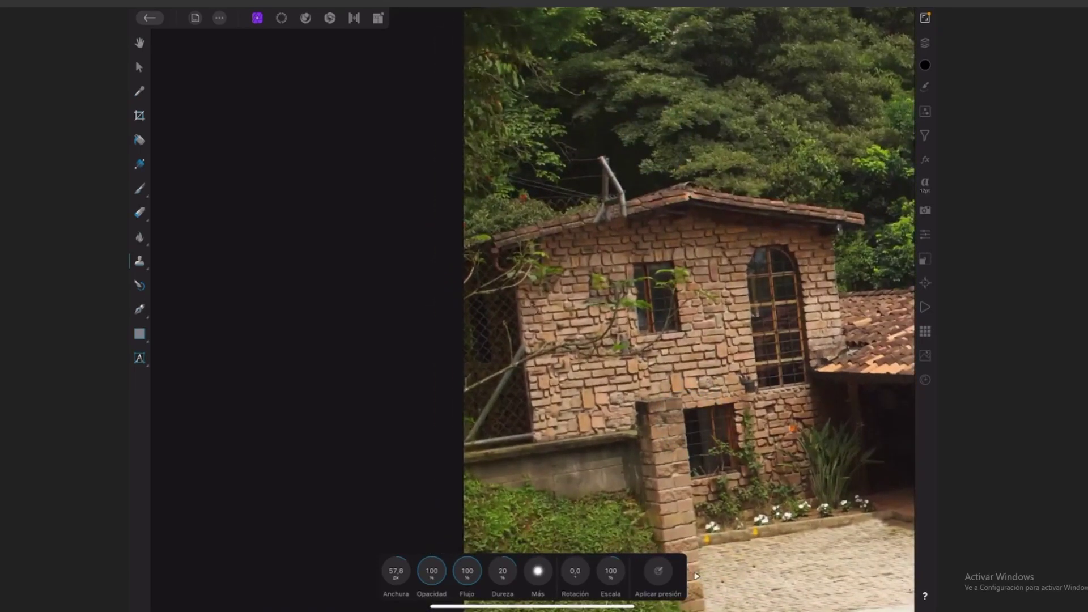
Step: Switch to a larger Inpainting brush and paint out the pole above the roof
left_click(140, 261)
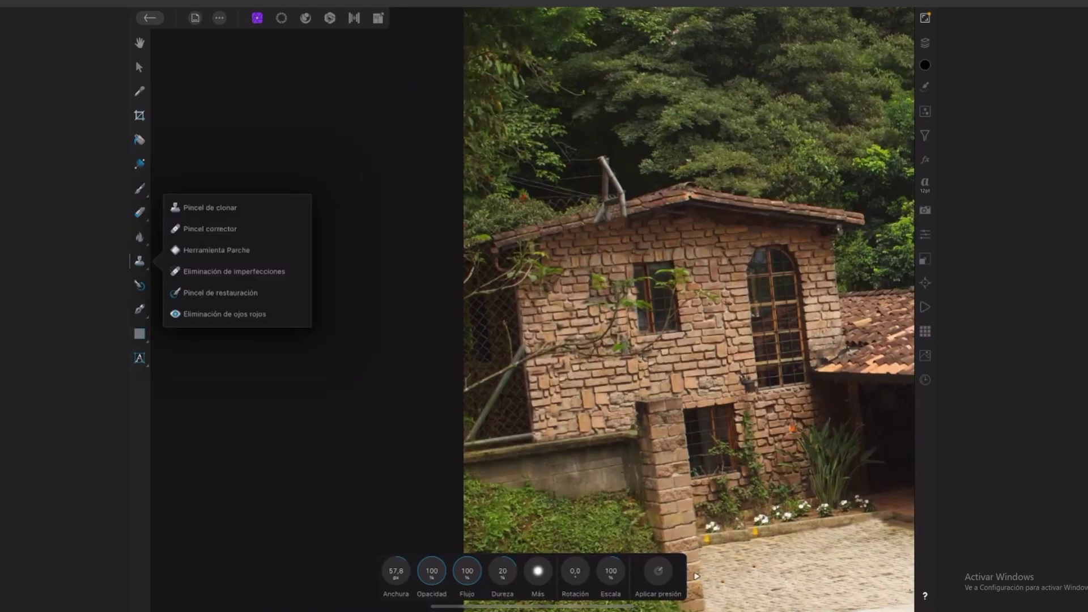
left_click(220, 292)
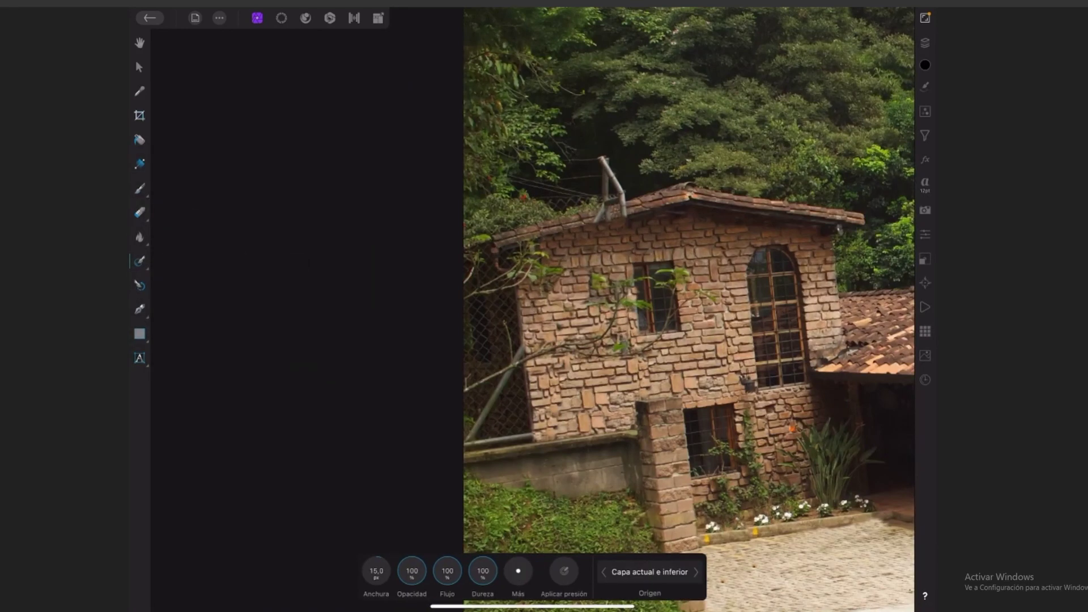
scroll(649, 227, "up", 3)
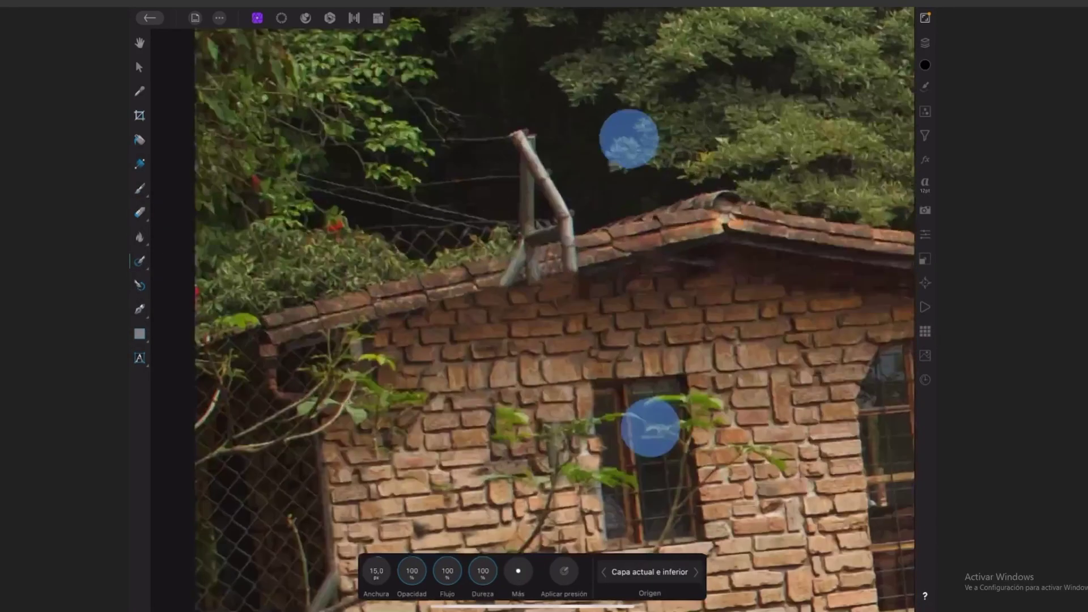
left_click_drag(377, 571, 381, 565)
left_click_drag(493, 292, 502, 263)
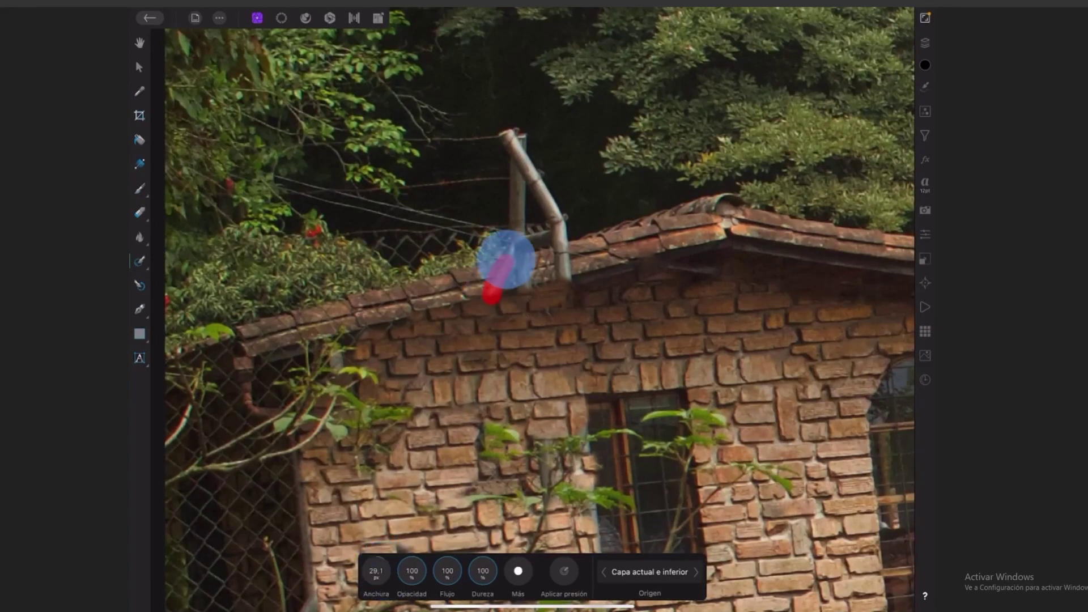
mouse_move(567, 286)
left_mouse_down()
mouse_move(559, 223)
mouse_move(505, 139)
mouse_move(520, 139)
mouse_move(523, 205)
mouse_move(517, 190)
mouse_move(549, 233)
mouse_move(503, 275)
left_mouse_up()
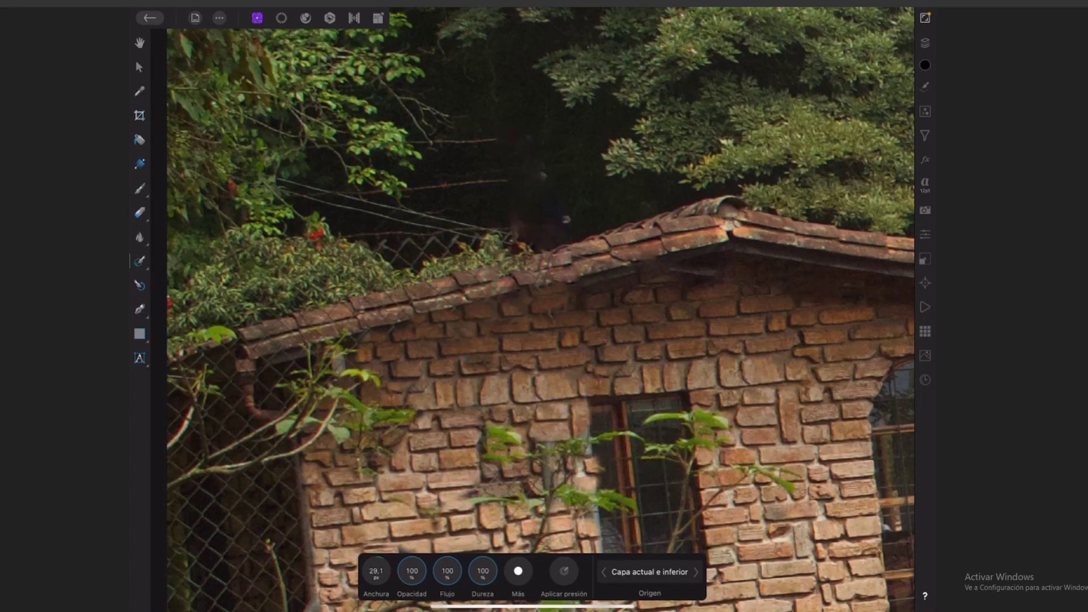
Step: Inpaint away the overhead wires stretching above the roof
left_click_drag(510, 177, 417, 190)
left_click_drag(499, 136, 446, 141)
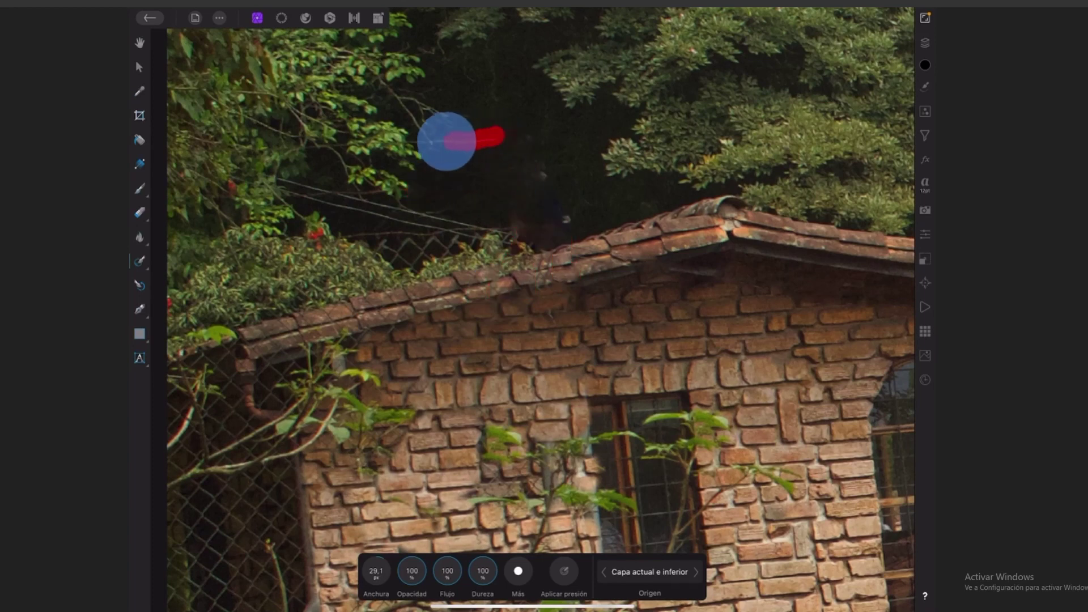
left_click_drag(279, 179, 493, 226)
mouse_move(289, 194)
left_mouse_down()
mouse_move(471, 235)
mouse_move(359, 233)
mouse_move(418, 263)
mouse_move(460, 233)
mouse_move(505, 240)
left_mouse_up()
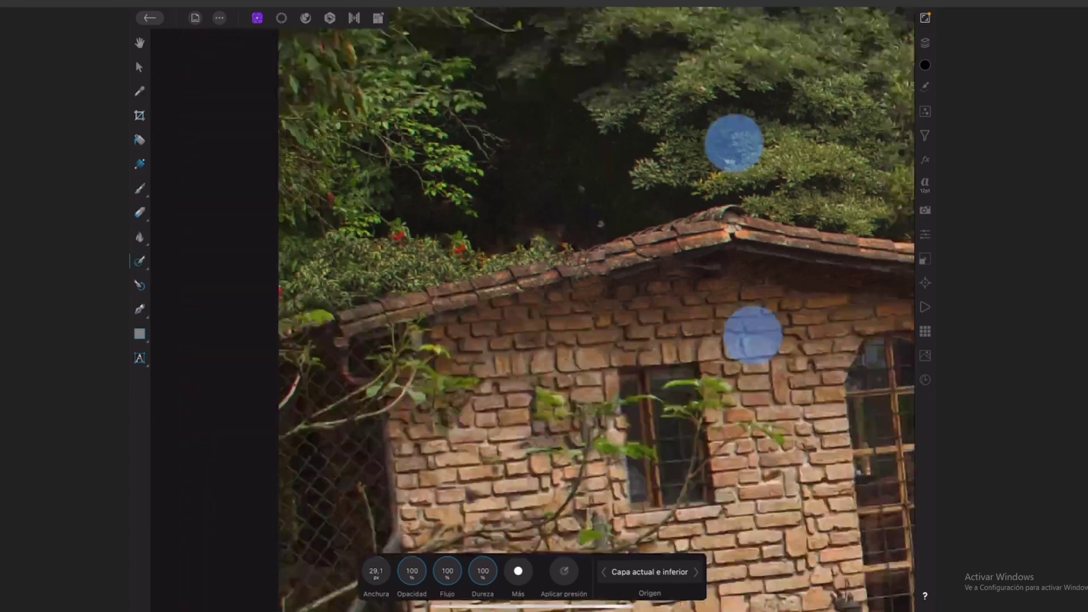
Step: Zoom to the fence area and adjust the Inpainting brush width
scroll(744, 237, "down", 5)
scroll(532, 309, "up", 3)
scroll(532, 309, "up", 3)
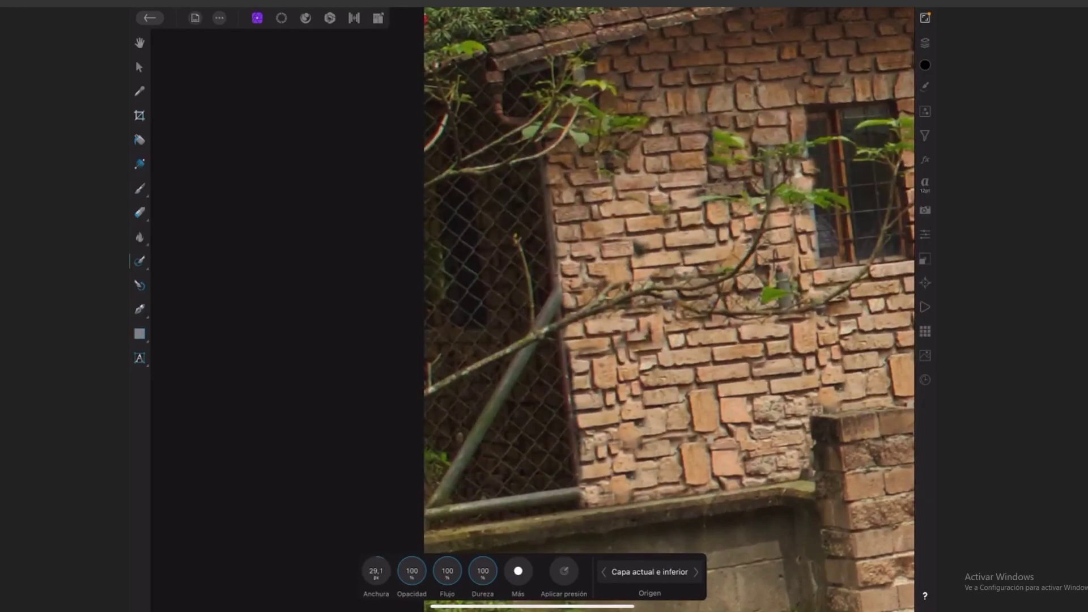
scroll(669, 306, "down", 5)
scroll(773, 240, "up", 2)
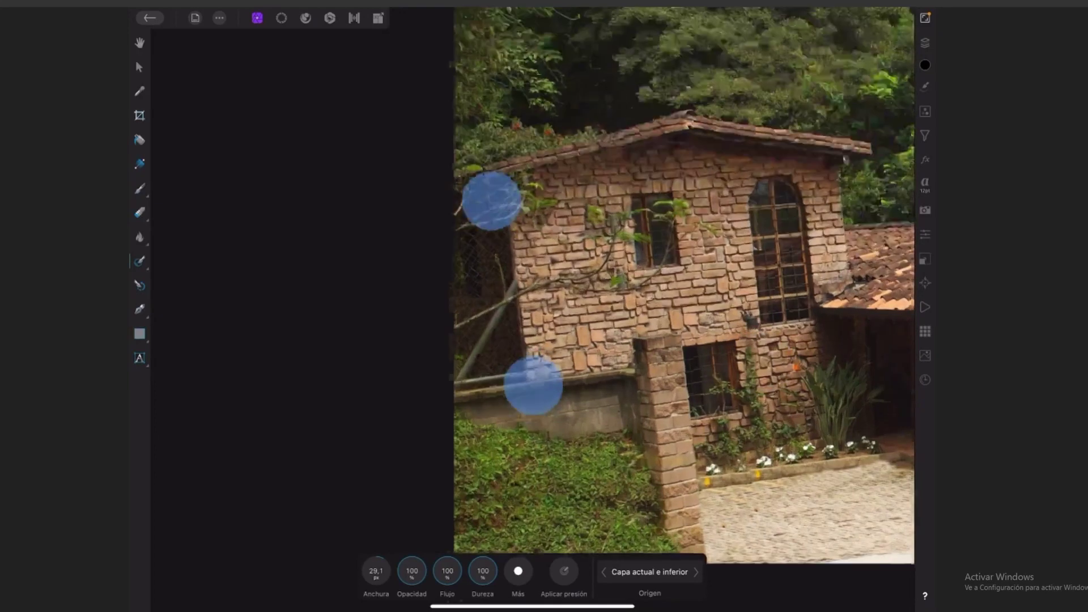
scroll(513, 291, "up", 3)
scroll(568, 240, "up", 2)
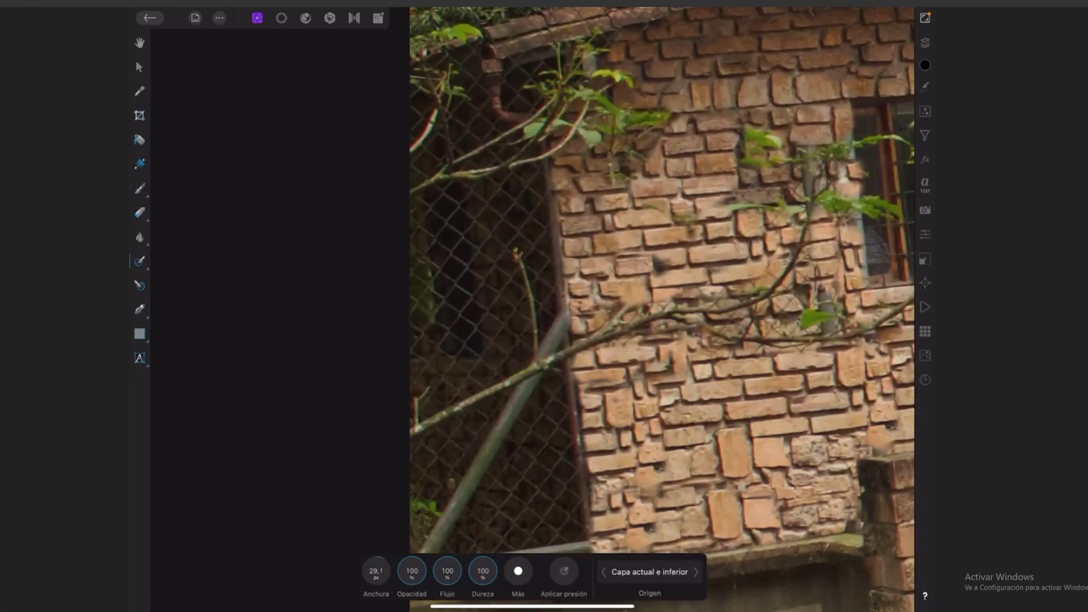
left_click_drag(377, 571, 384, 573)
left_click_drag(376, 571, 383, 559)
Step: Paint out the pole at the branch crossing and the pipe along the low ledge
left_click_drag(563, 315, 554, 328)
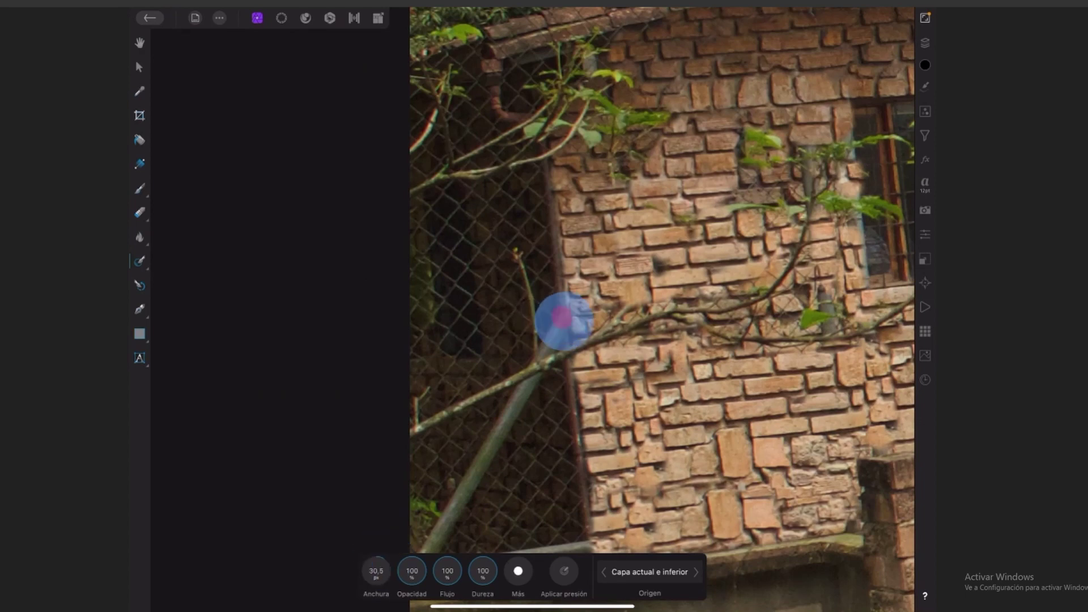
scroll(655, 193, "down", 3)
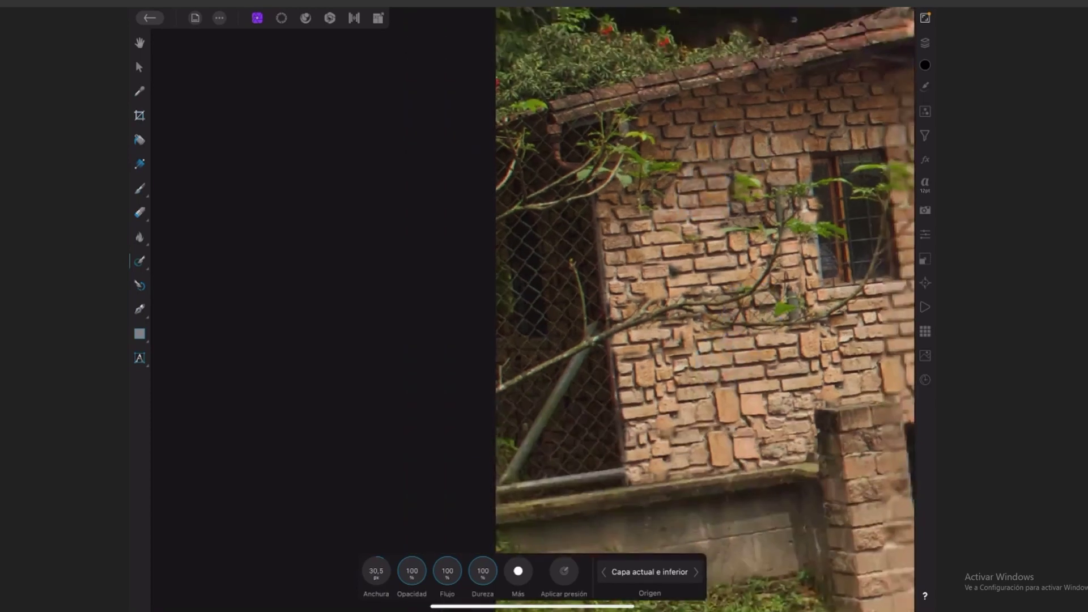
left_click_drag(502, 482, 579, 354)
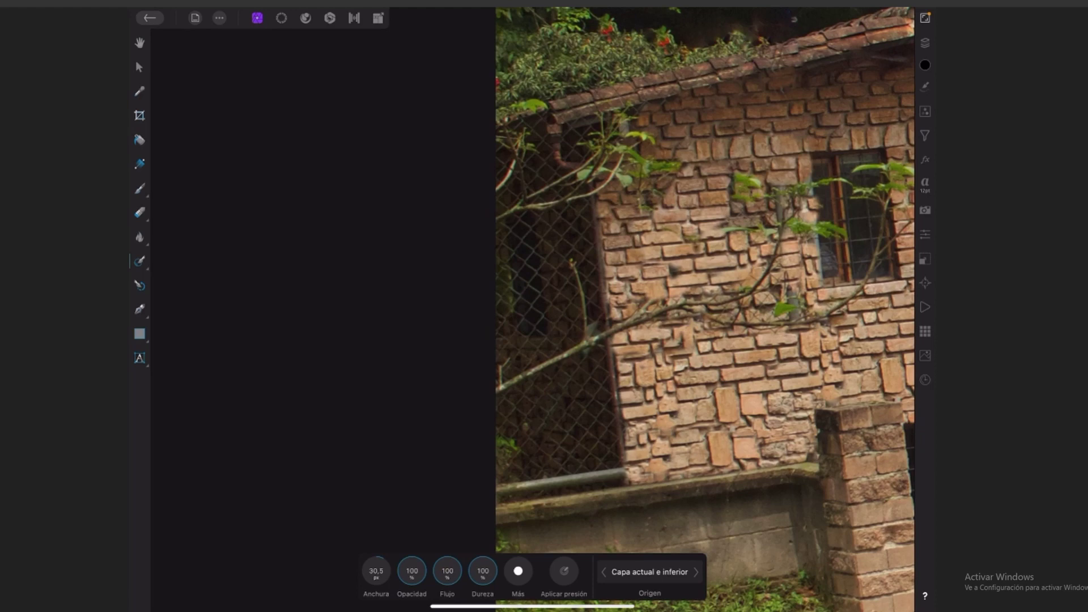
left_click_drag(620, 474, 593, 478)
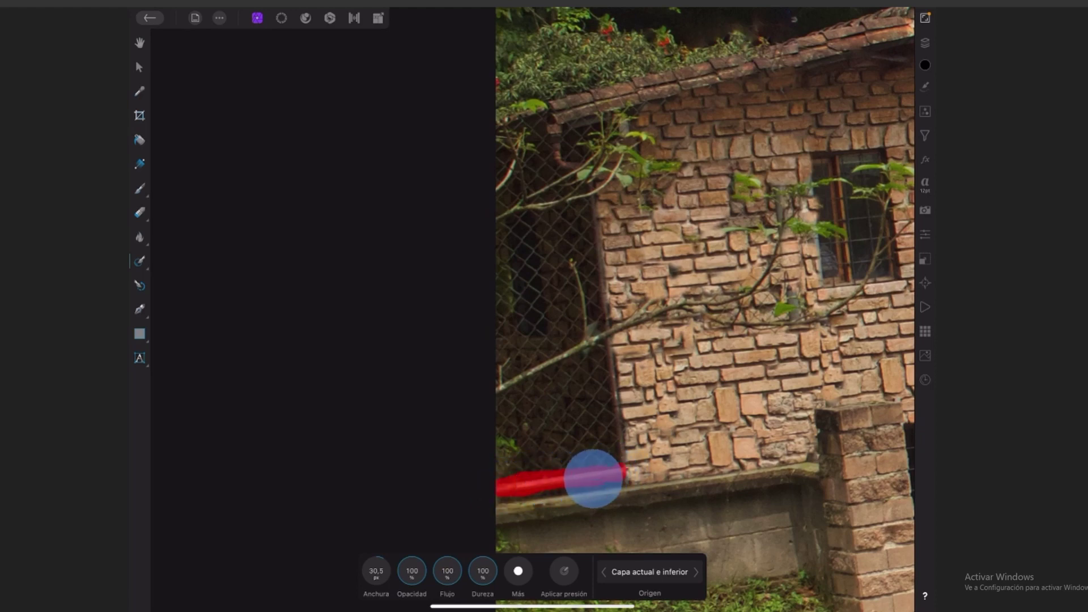
Step: Shrink the Inpainting brush to a tiny size and start painting out fence lines
scroll(597, 322, "up", 3)
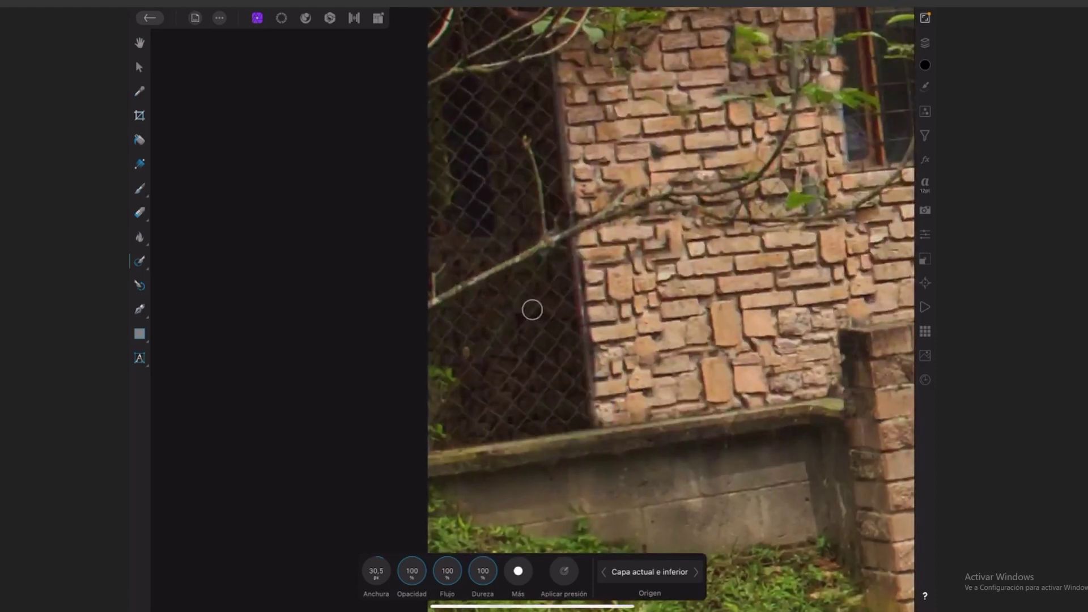
left_click_drag(376, 571, 384, 573)
left_click_drag(573, 413, 563, 398)
left_click_drag(476, 400, 495, 367)
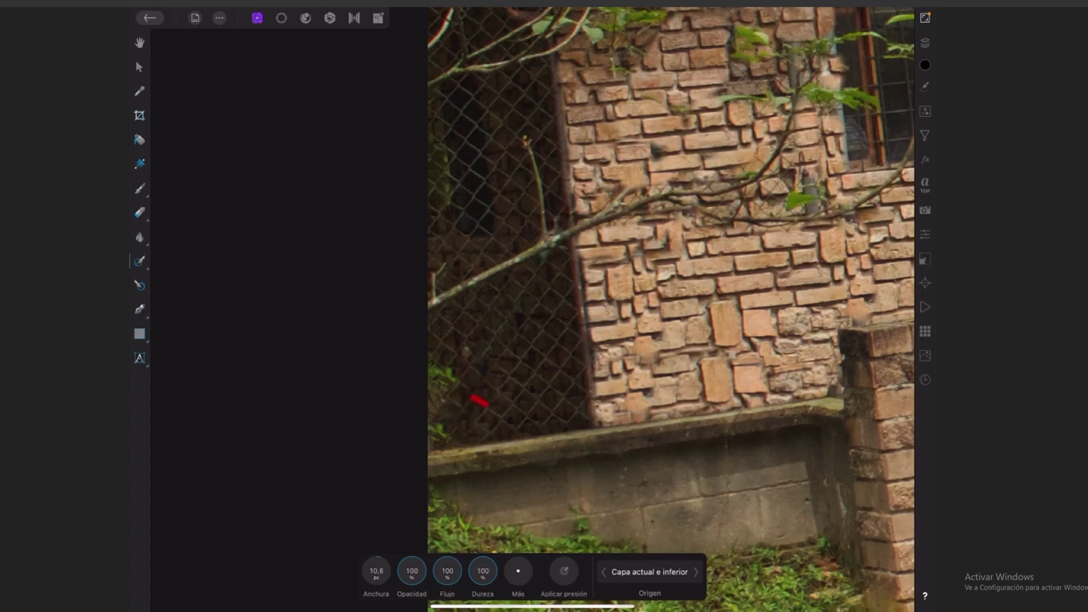
left_click(516, 354)
left_click_drag(518, 382, 506, 377)
left_click(533, 369)
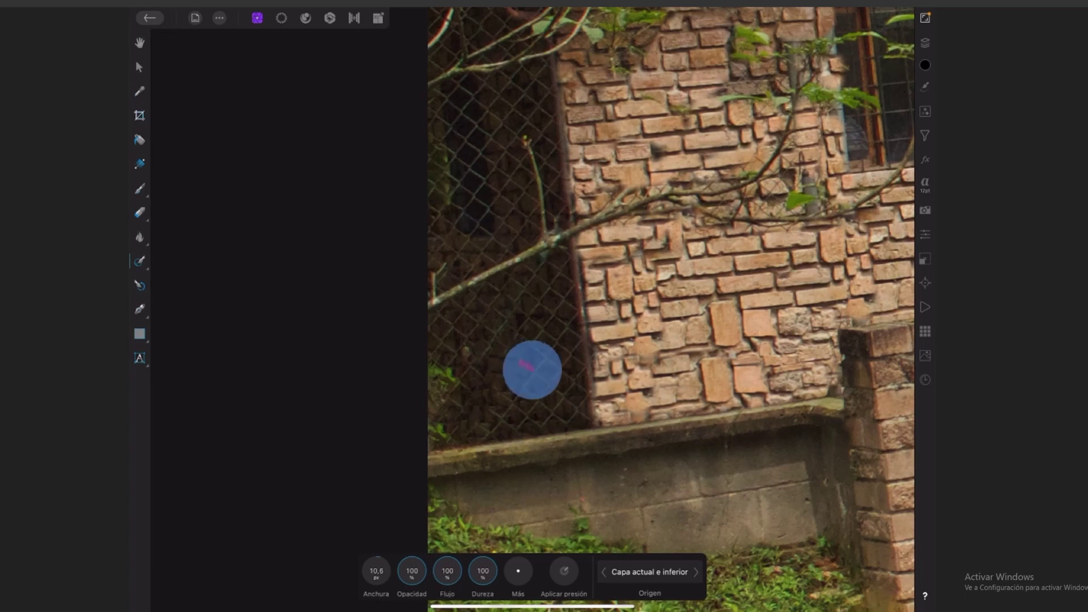
Step: Remove small fence spots and a patch of fence wire
left_click(532, 349)
mouse_move(539, 333)
left_mouse_down()
mouse_move(556, 342)
mouse_move(527, 319)
left_mouse_up()
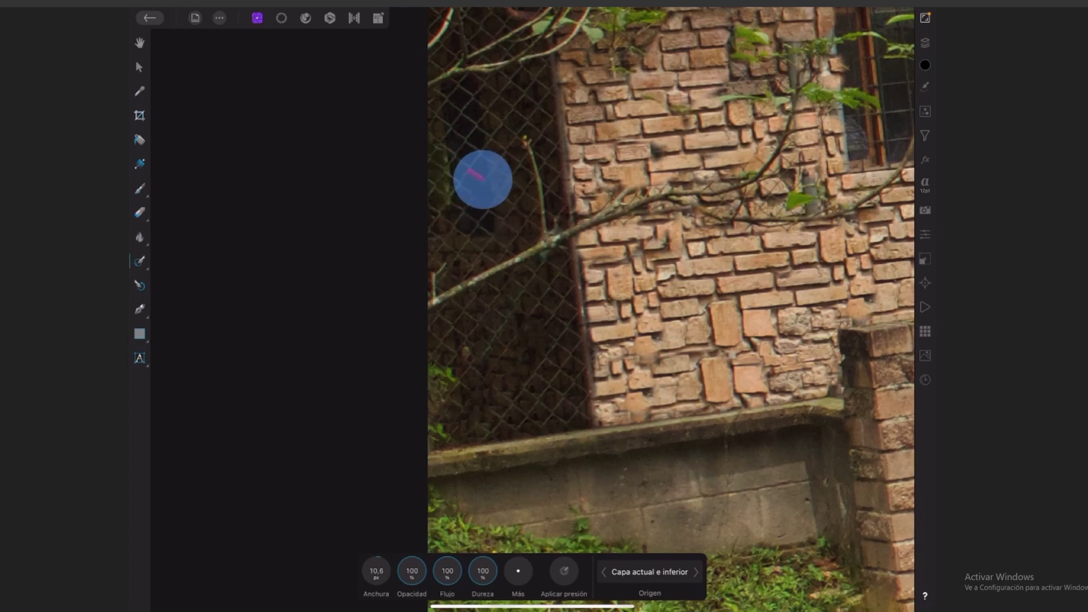
left_click_drag(469, 168, 494, 167)
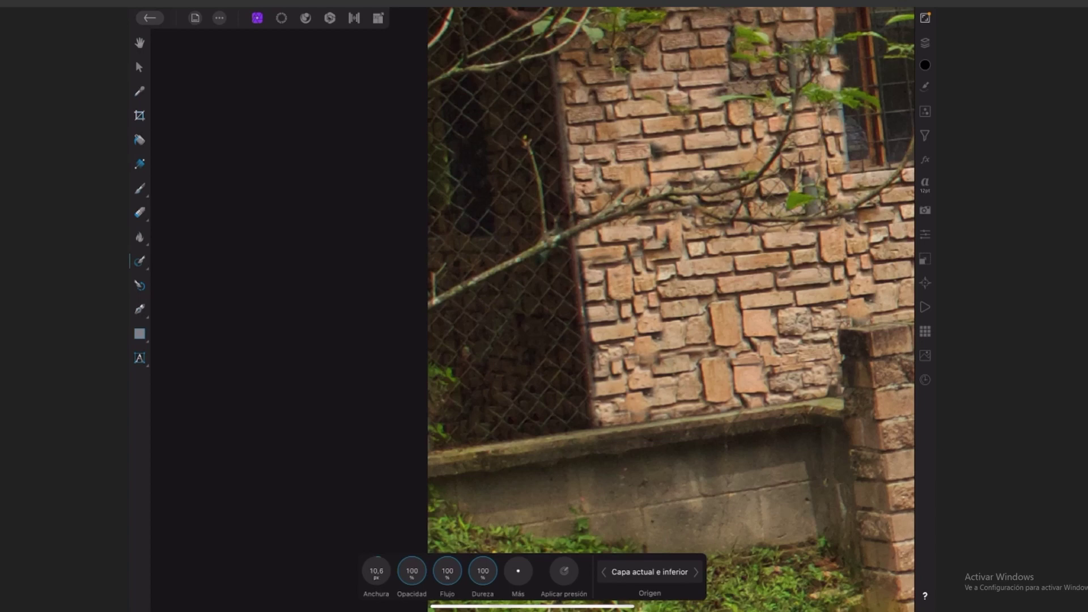
scroll(532, 308, "up", 2)
left_click_drag(503, 265, 486, 287)
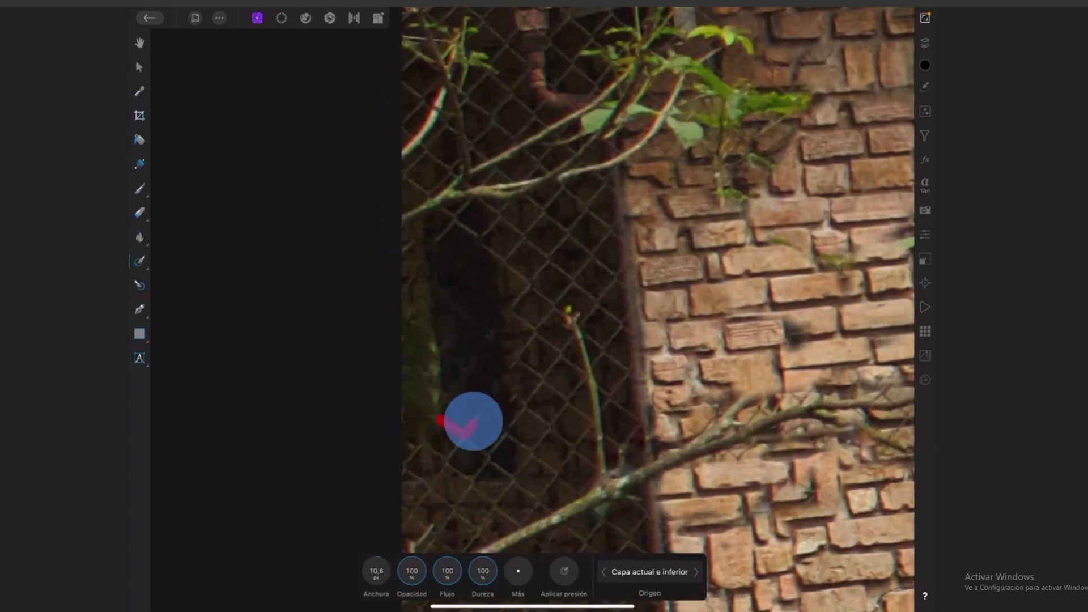
mouse_move(527, 284)
left_mouse_down()
mouse_move(544, 260)
mouse_move(596, 306)
left_mouse_up()
Step: Remove the red hook, a leftover spot and the fence lines in the dark gap
left_click_drag(590, 210, 587, 213)
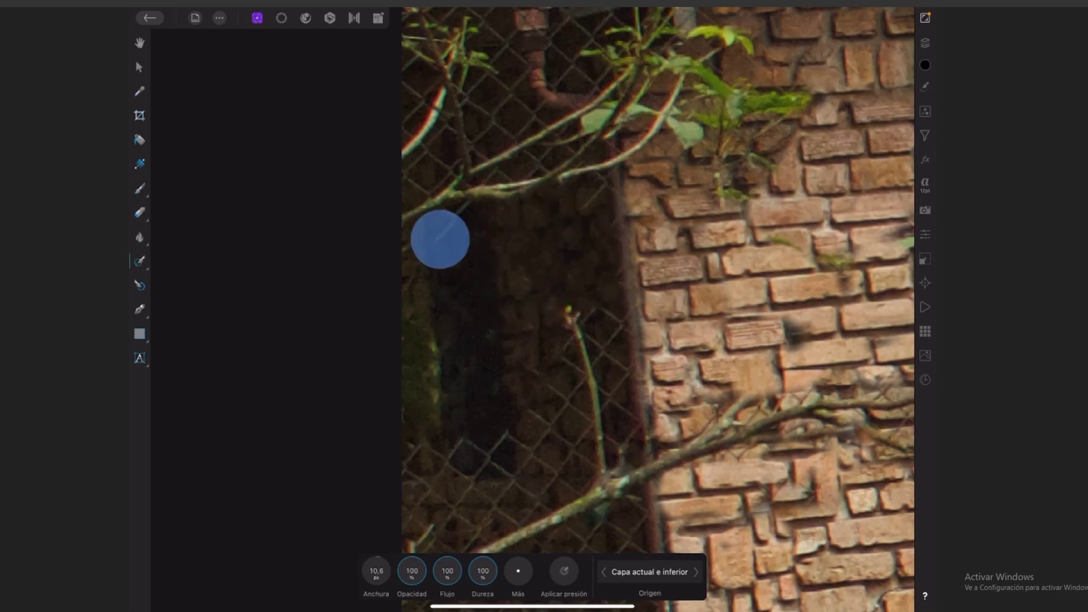
left_click(567, 359)
left_click_drag(426, 449, 436, 456)
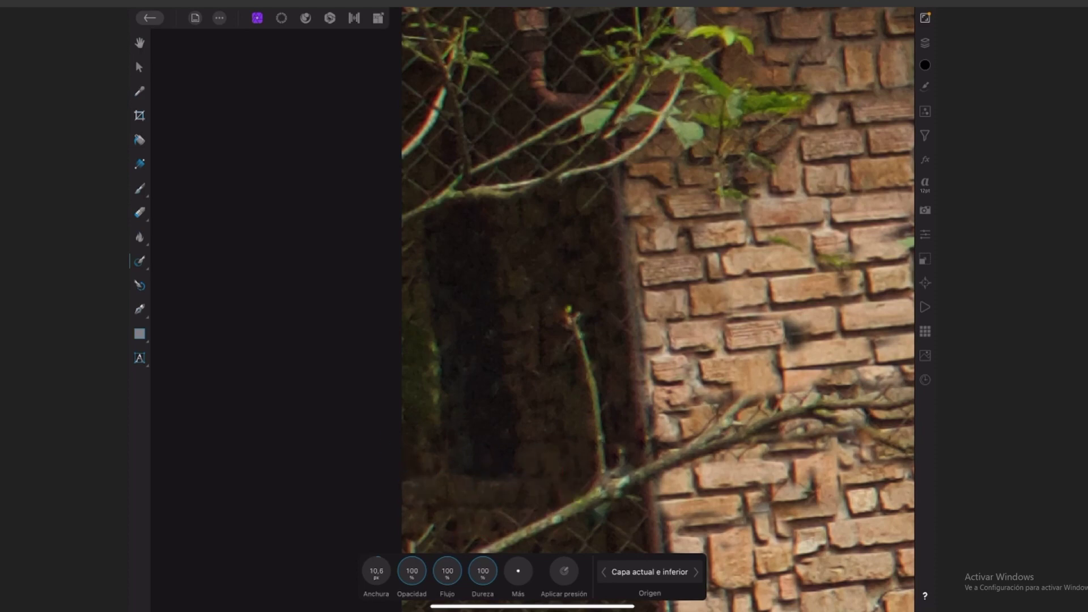
scroll(464, 448, "down", 3)
scroll(436, 510, "up", 3)
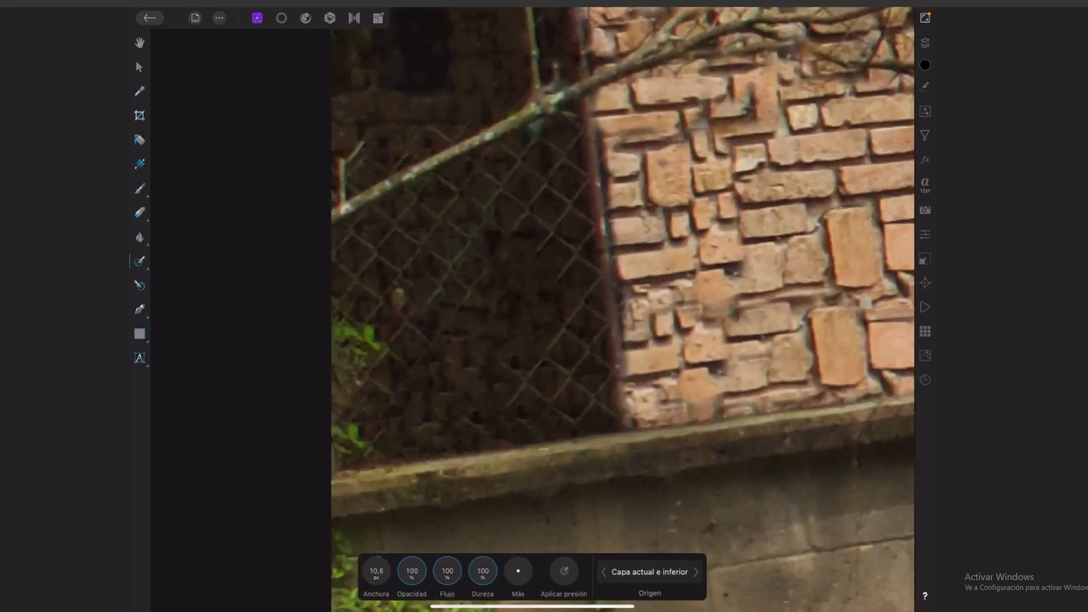
Step: Paint out the chain-link lines across the opening, from the left side to the wall
left_click_drag(543, 340, 584, 352)
left_click_drag(363, 377, 482, 226)
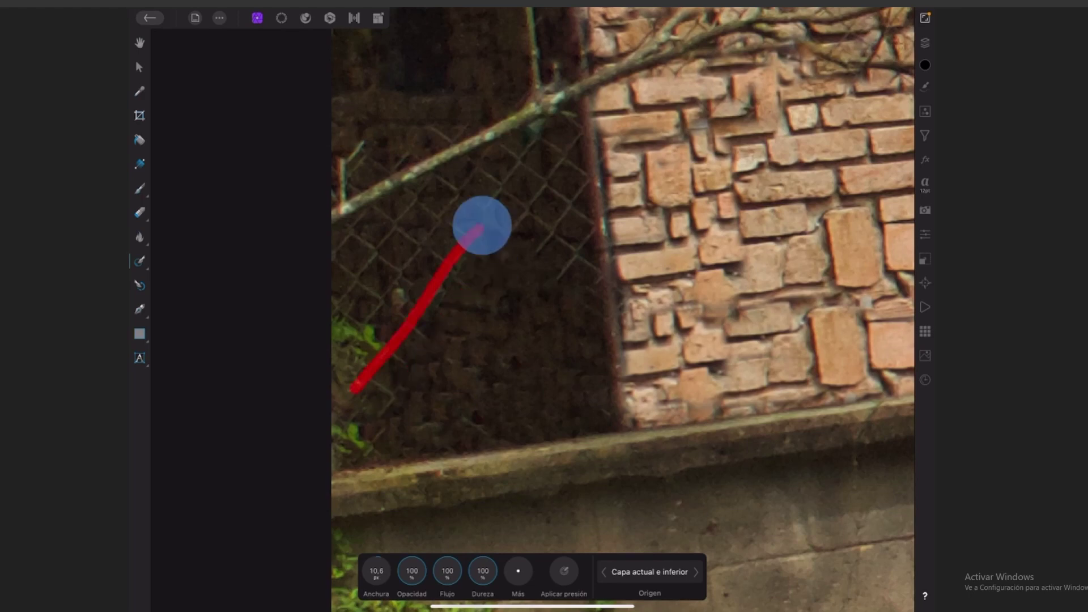
left_click_drag(340, 317, 352, 216)
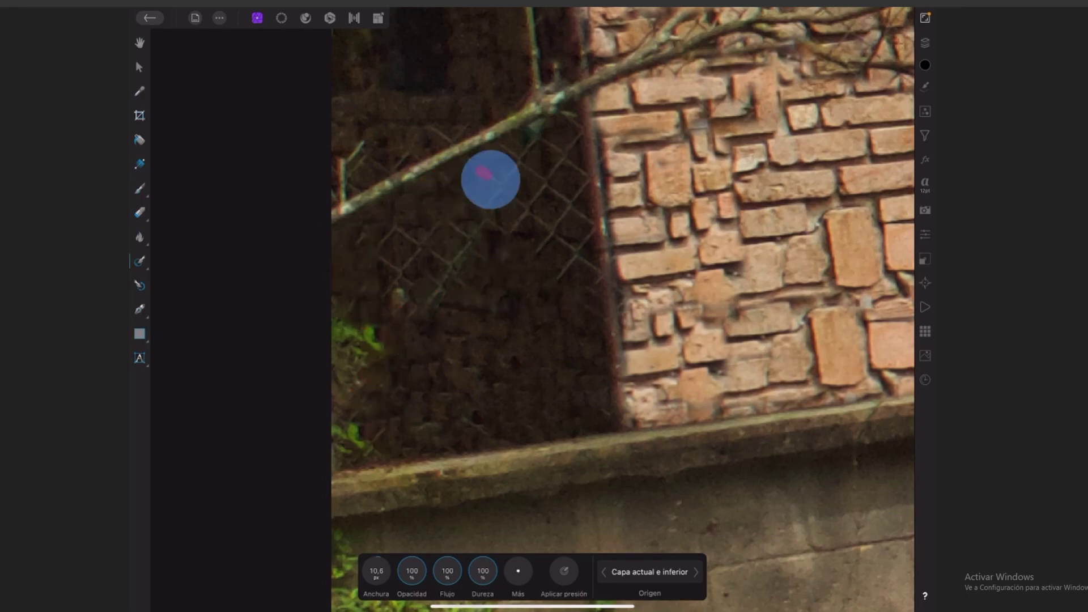
left_click_drag(420, 209, 590, 131)
left_click_drag(462, 218, 418, 316)
left_click_drag(502, 219, 410, 269)
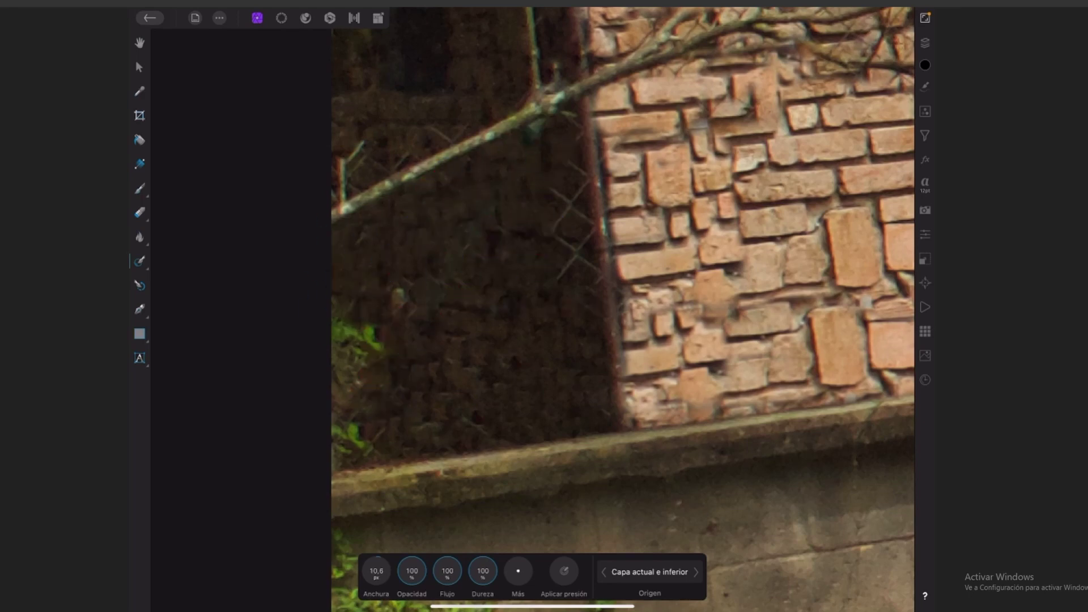
left_click_drag(595, 187, 544, 275)
Step: Inpaint the leftover fence wire inside the dark window opening
scroll(532, 309, "down", 3)
scroll(533, 308, "down", 2)
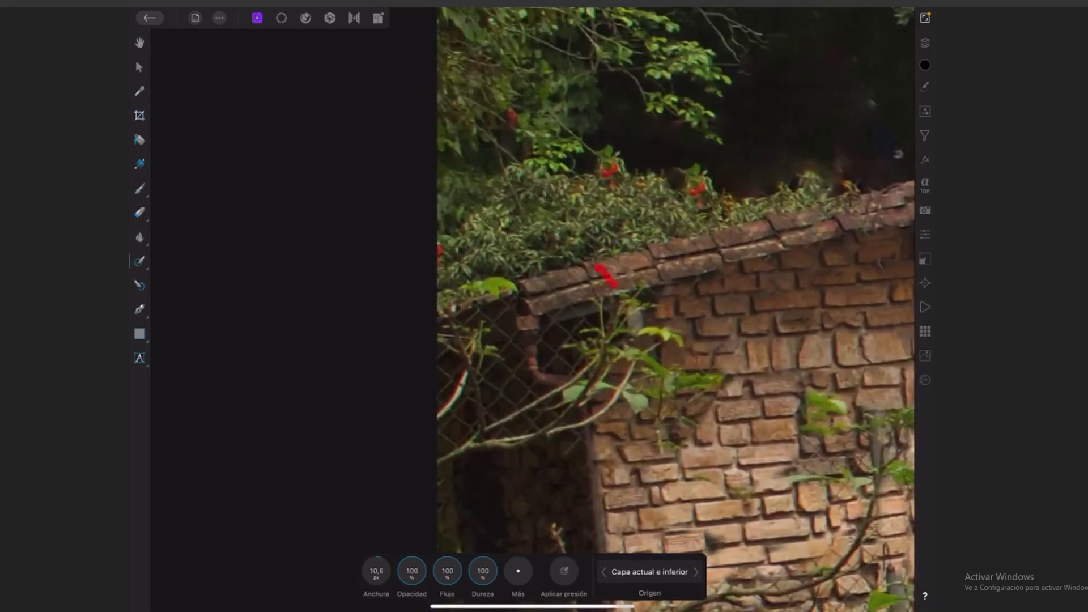
mouse_move(523, 415)
left_mouse_down()
mouse_move(530, 425)
mouse_move(460, 405)
left_mouse_up()
left_click(505, 371)
left_click(498, 353)
left_click(514, 371)
left_click(552, 346)
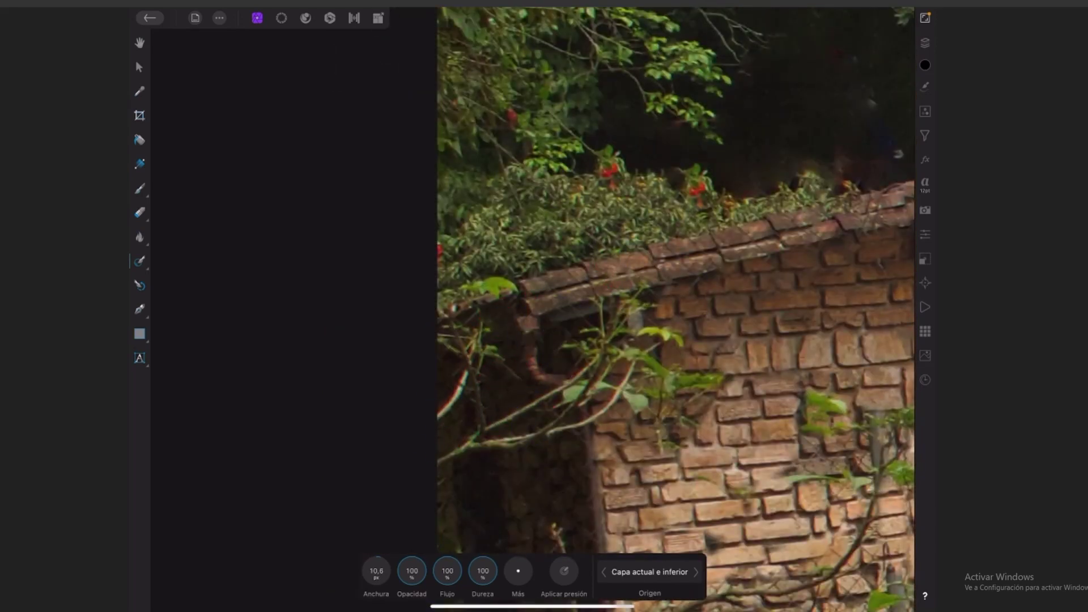
Step: Touch up small spots and a branch piece on the brick wall
scroll(575, 311, "down", 3)
scroll(575, 311, "down", 1)
scroll(632, 329, "up", 5)
left_click(540, 368)
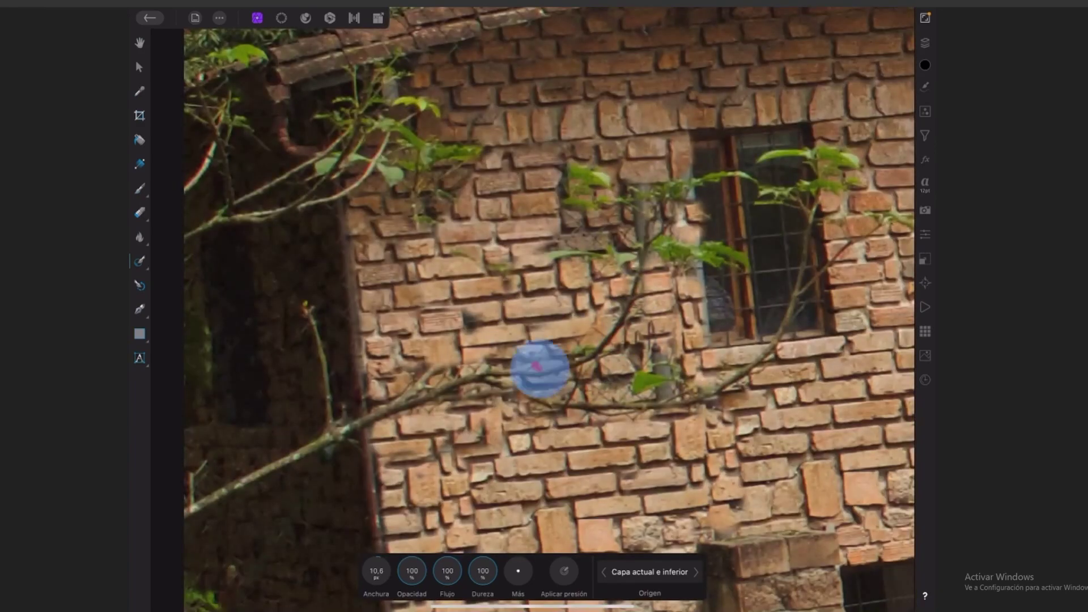
left_click(429, 408)
left_click(594, 399)
left_click(631, 225)
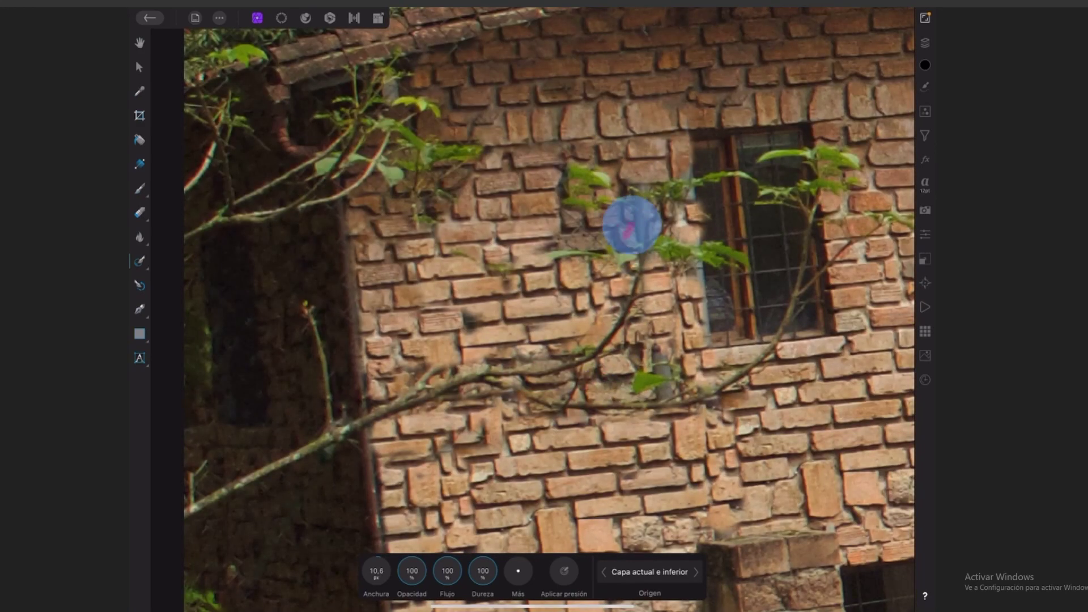
scroll(687, 277, "down", 5)
scroll(687, 277, "down", 3)
scroll(740, 276, "down", 3)
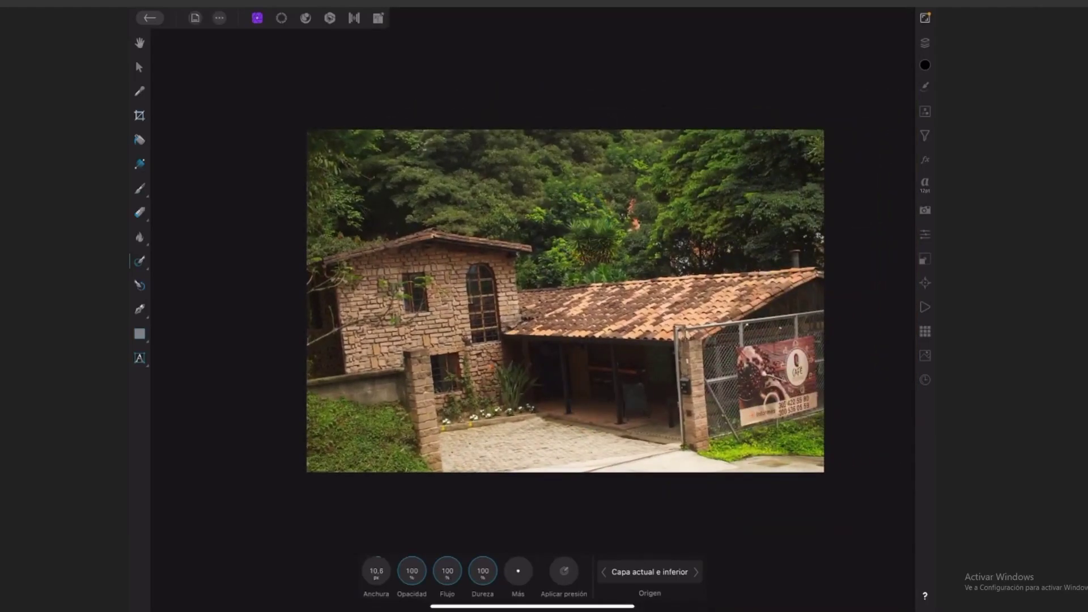
scroll(655, 299, "up", 2)
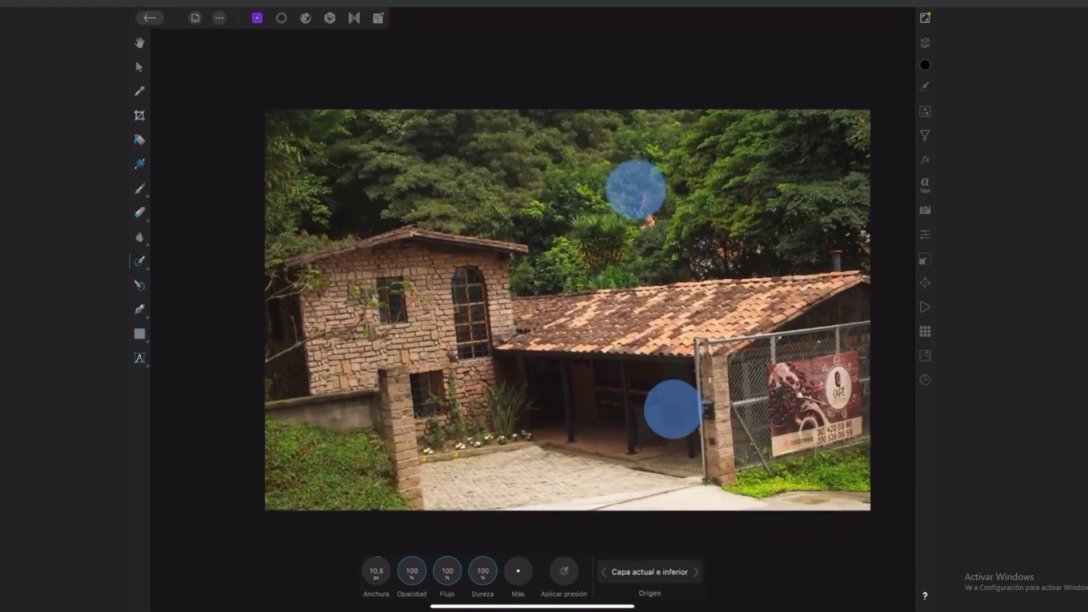
scroll(654, 299, "up", 3)
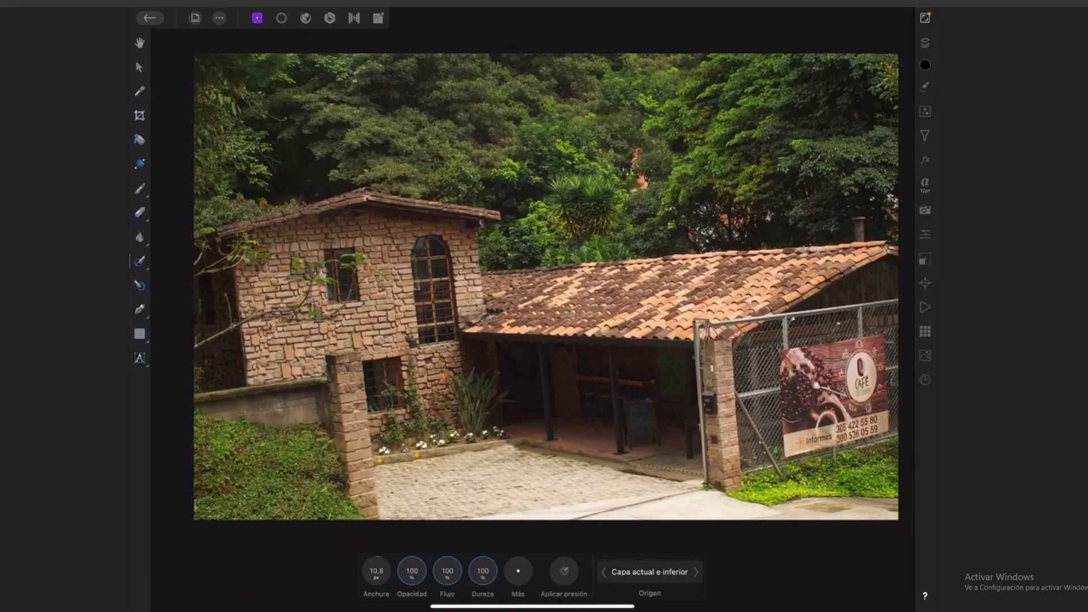
left_click_drag(782, 335, 757, 334)
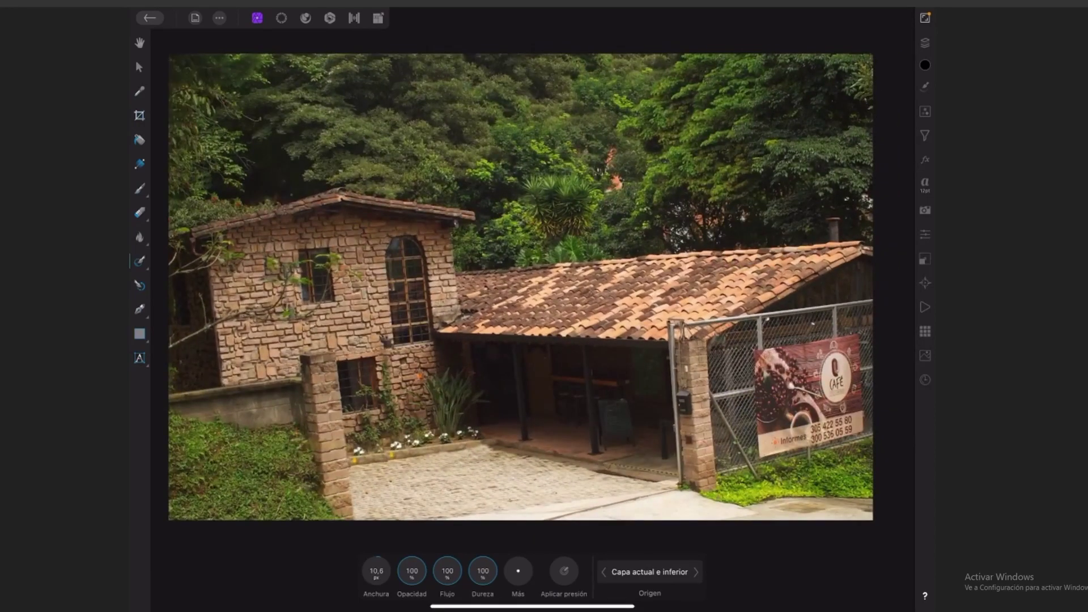
left_click(925, 355)
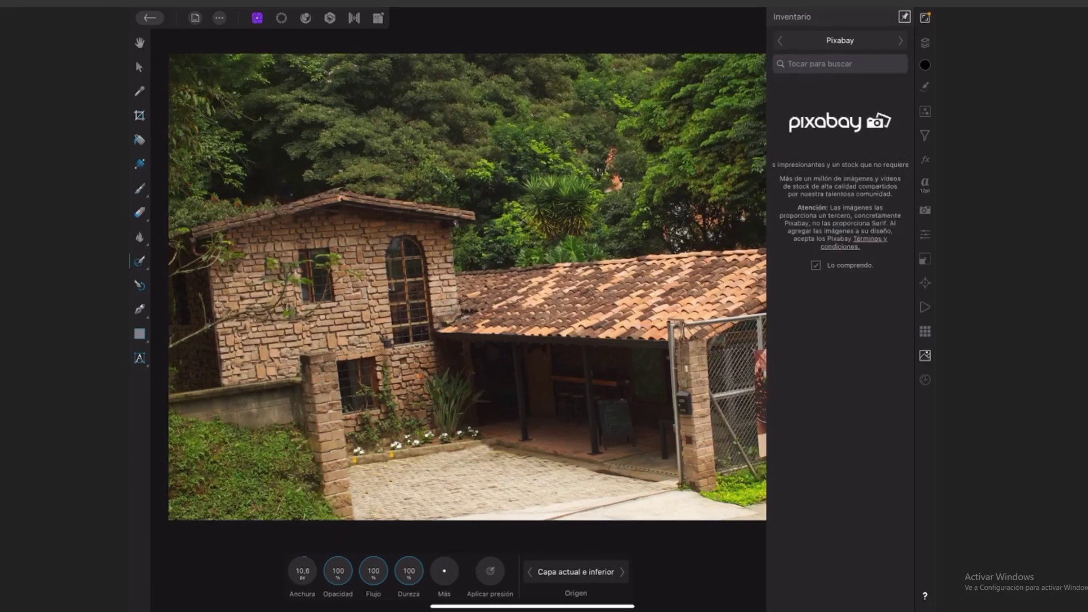
left_click(925, 356)
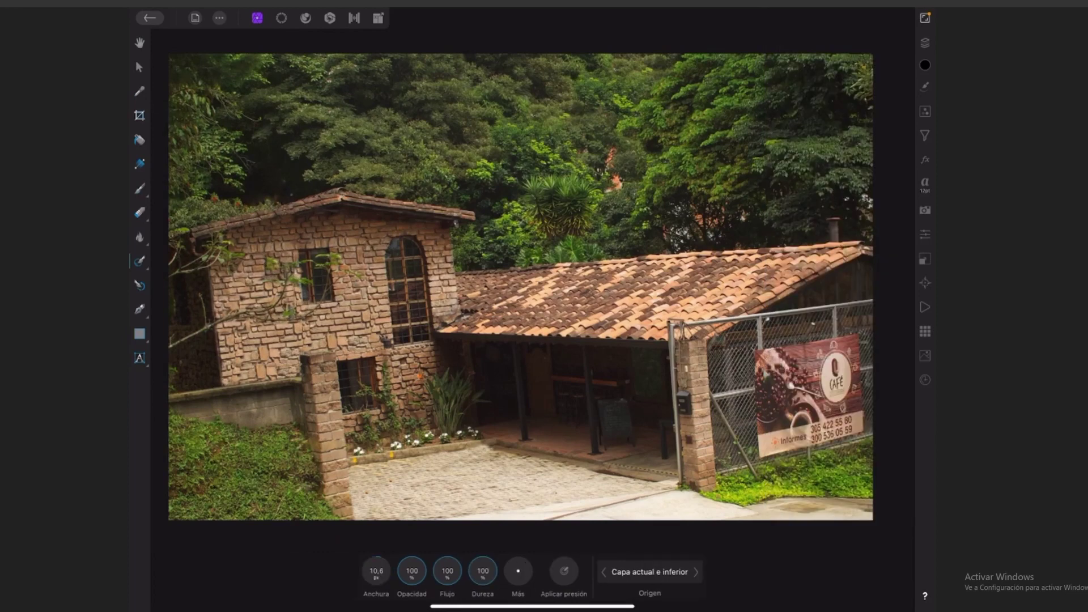
Step: Place the 'Casa rustica' cabin photo from the cloud, dragged over most of the canvas
left_click(219, 18)
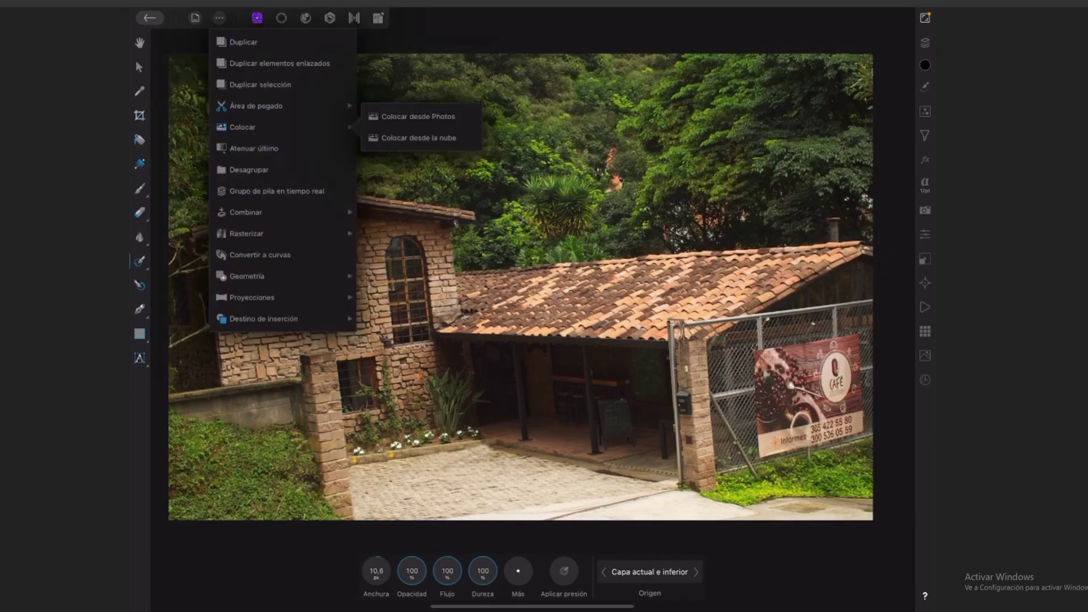
left_click(419, 138)
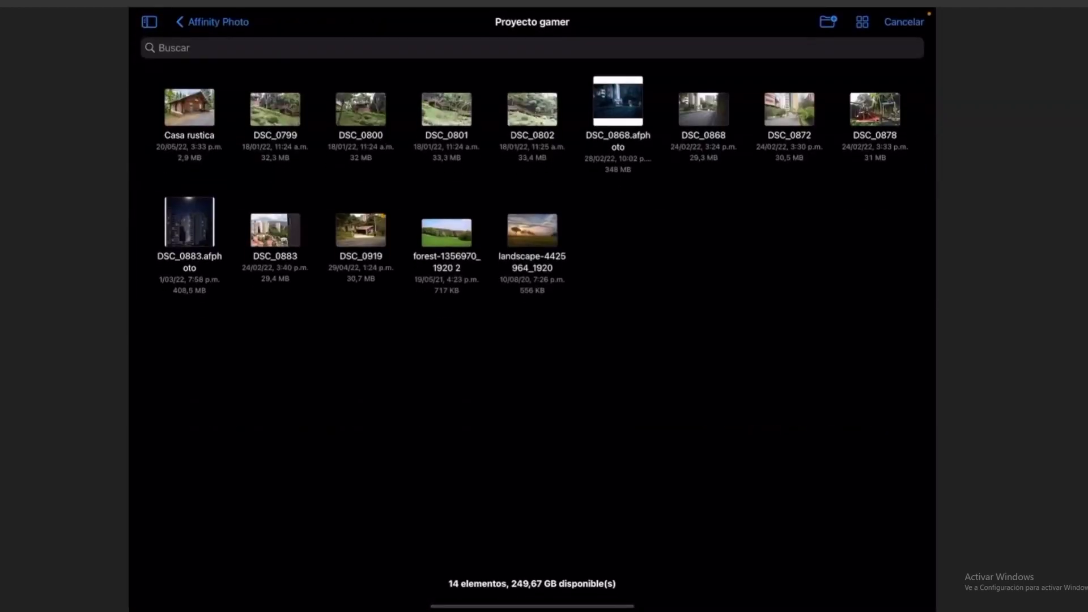
left_click(189, 108)
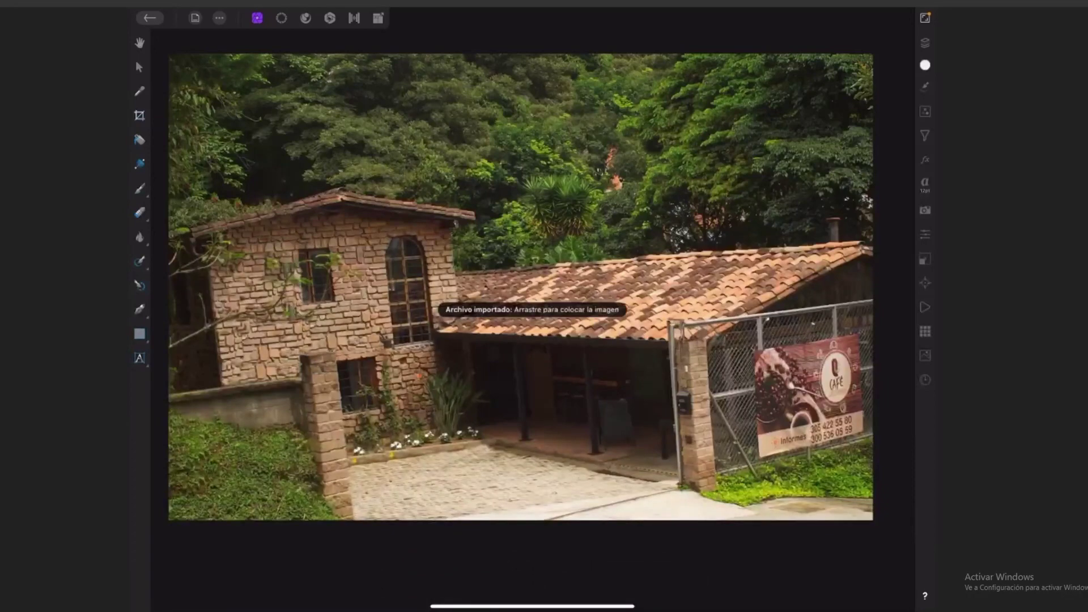
left_click_drag(221, 78, 841, 433)
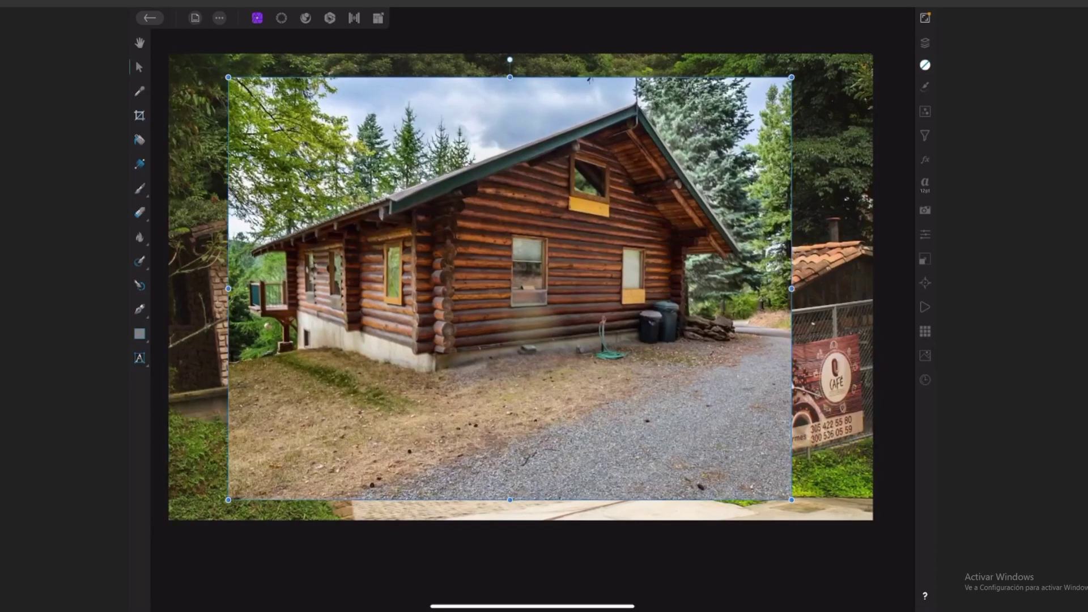
Step: In the Selection persona, brush-select the log cabin and subtract stray edges along the roof
left_click(281, 18)
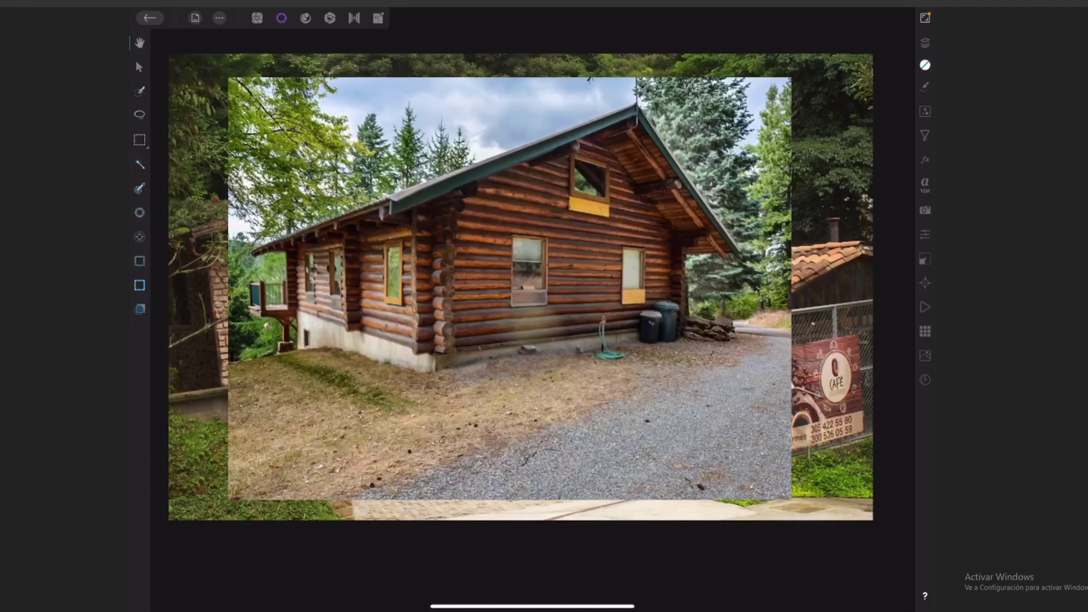
left_click(139, 91)
mouse_move(462, 335)
left_mouse_down()
mouse_move(457, 287)
mouse_move(449, 330)
mouse_move(435, 333)
mouse_move(436, 207)
mouse_move(449, 345)
mouse_move(531, 332)
mouse_move(437, 211)
left_mouse_up()
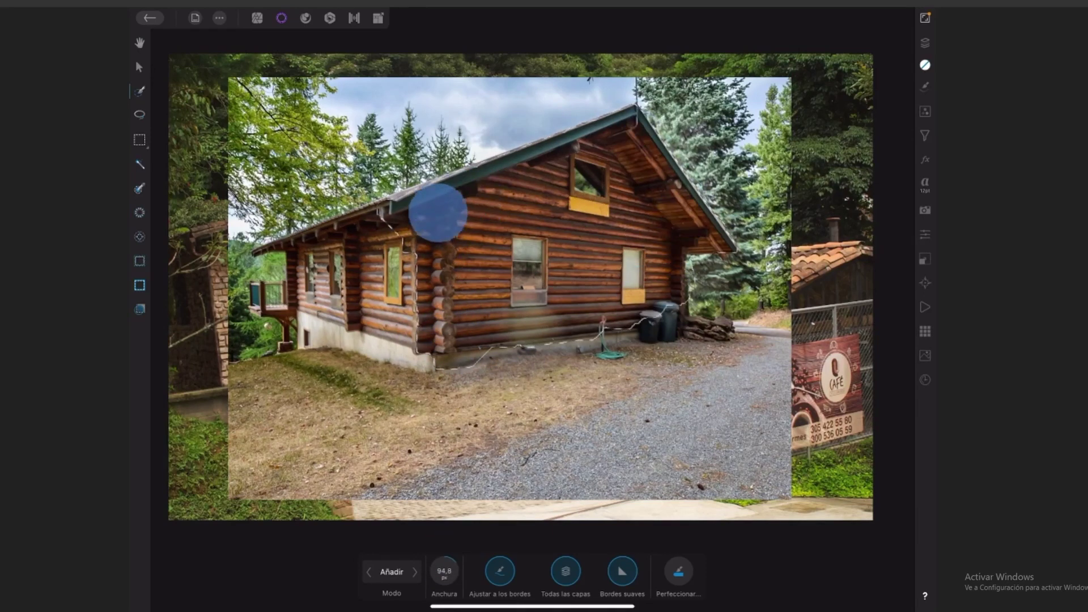
left_click_drag(755, 264, 695, 262)
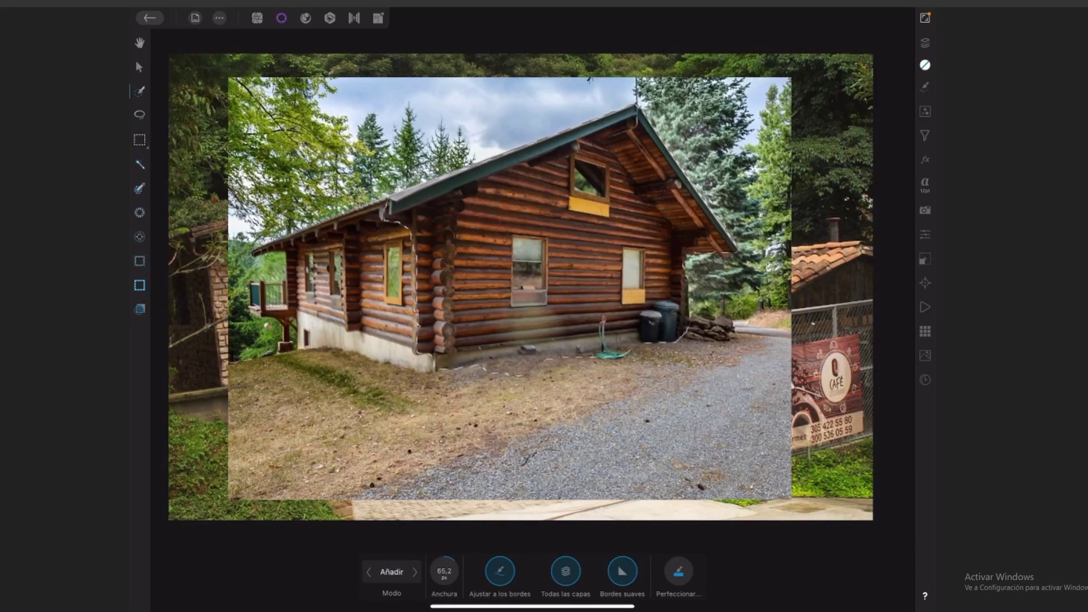
left_click(415, 572)
left_click_drag(444, 570, 419, 573)
mouse_move(412, 213)
left_mouse_down()
mouse_move(422, 211)
mouse_move(444, 288)
mouse_move(488, 365)
mouse_move(607, 347)
left_mouse_up()
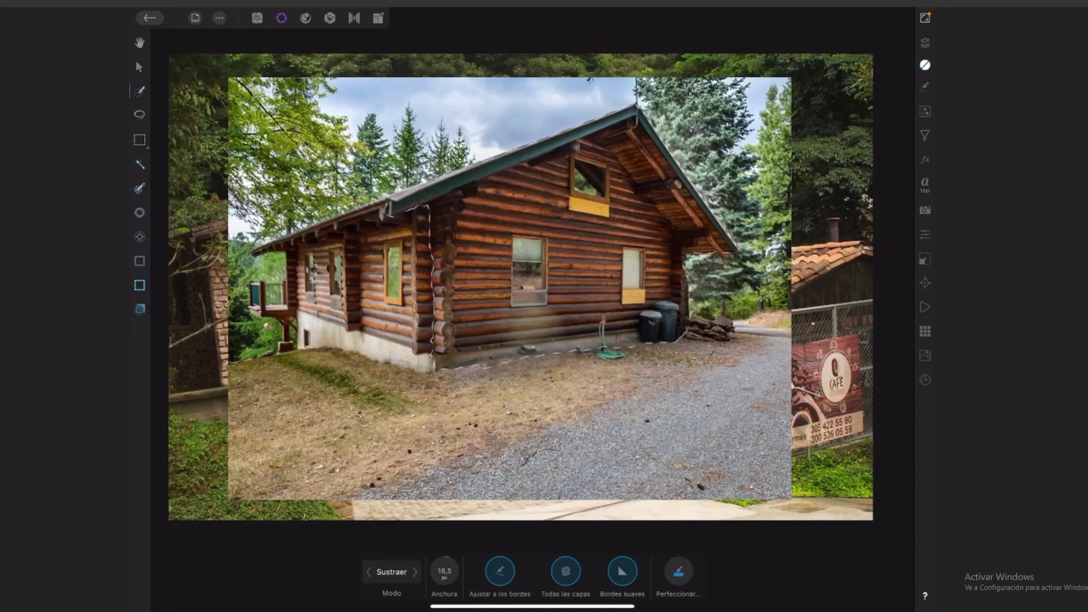
Step: Mask the cabin layer from the Layers panel, deselect, and return to the Photo persona
left_click(925, 43)
left_click(866, 40)
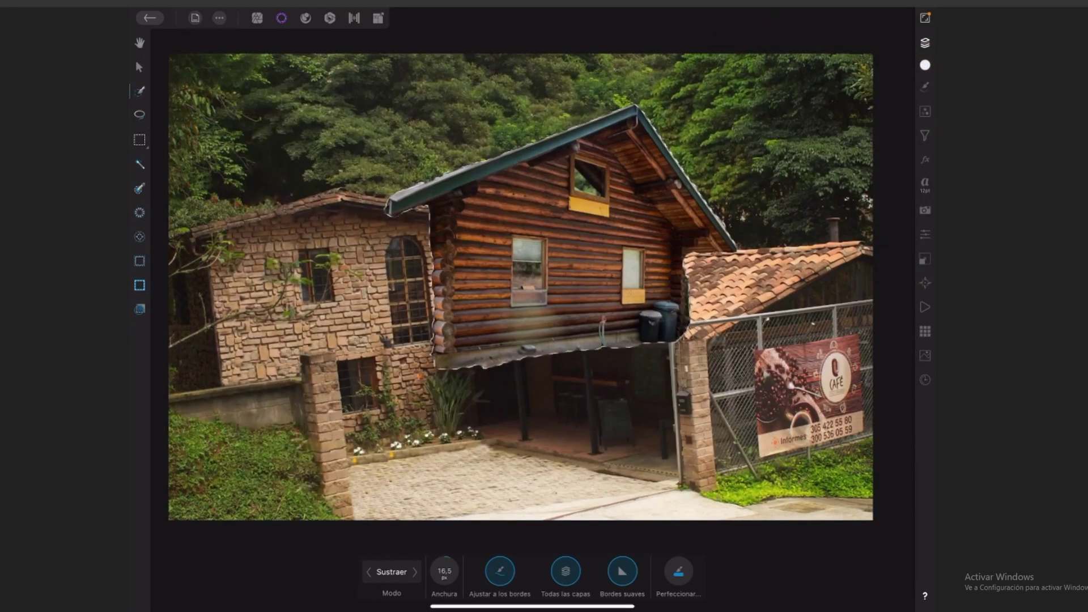
left_click(220, 18)
left_click(268, 60)
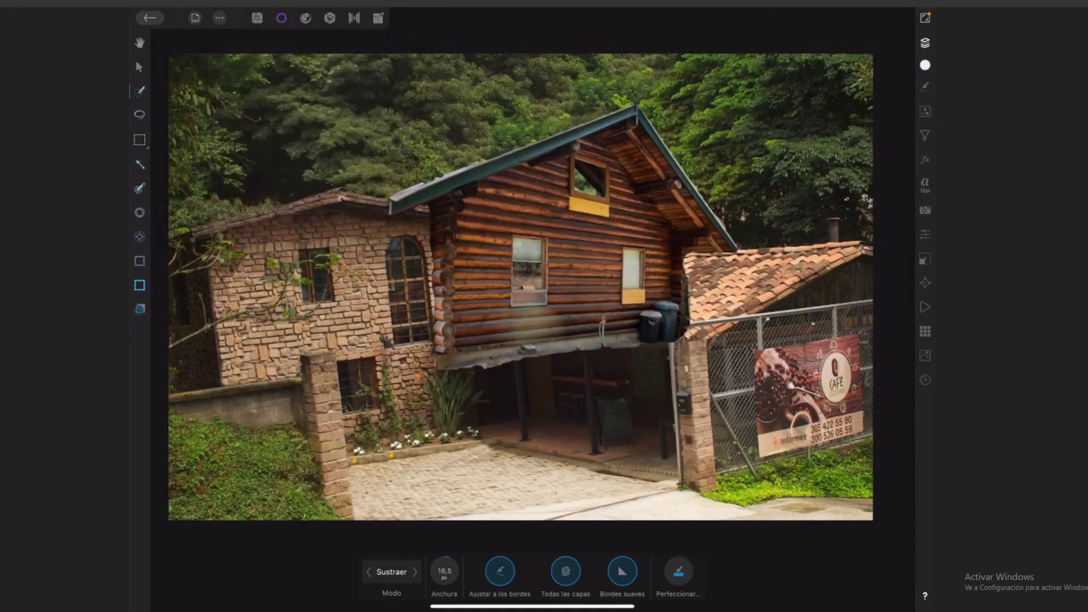
left_click(257, 18)
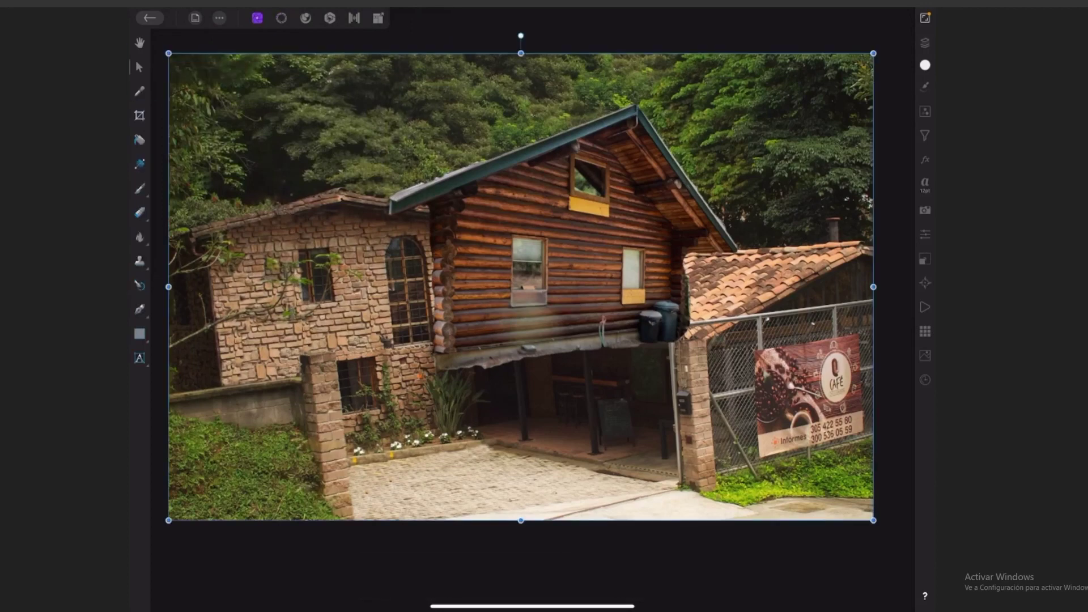
Step: Reposition the cut-out cabin in front of the tiled roof and show the Filters panel
scroll(764, 266, "down", 5)
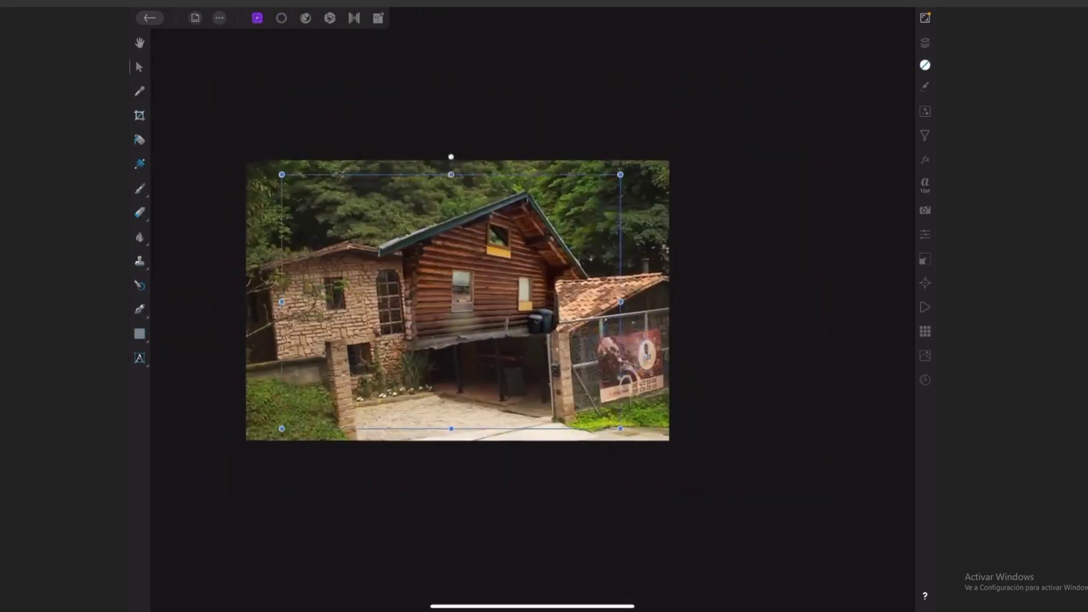
mouse_move(502, 273)
left_mouse_down()
mouse_move(612, 273)
mouse_move(687, 347)
mouse_move(651, 368)
left_mouse_up()
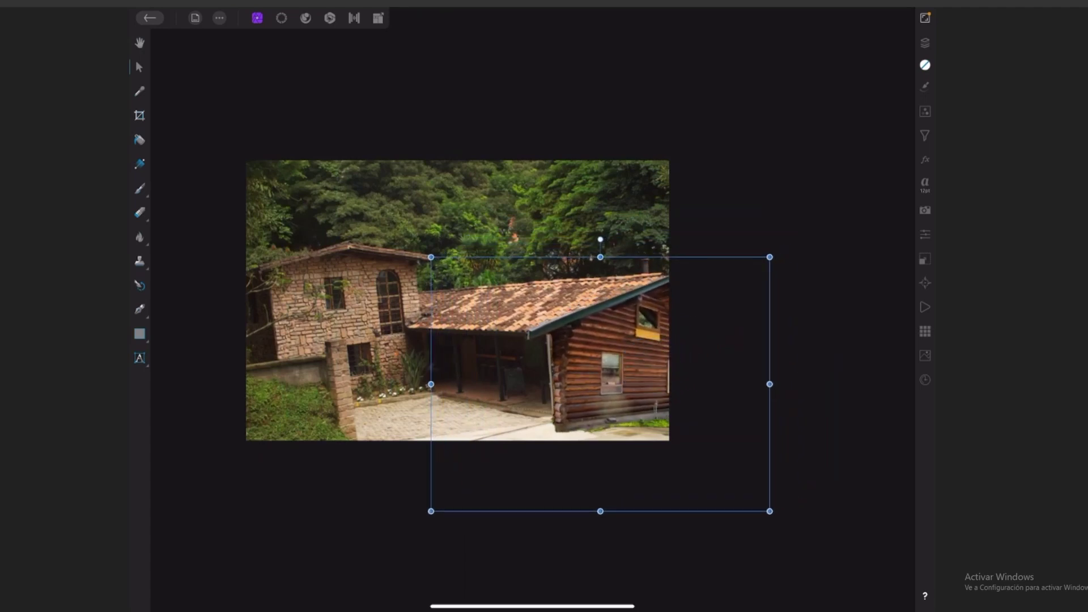
mouse_move(629, 340)
left_mouse_down()
mouse_move(573, 338)
mouse_move(595, 327)
mouse_move(583, 336)
left_mouse_up()
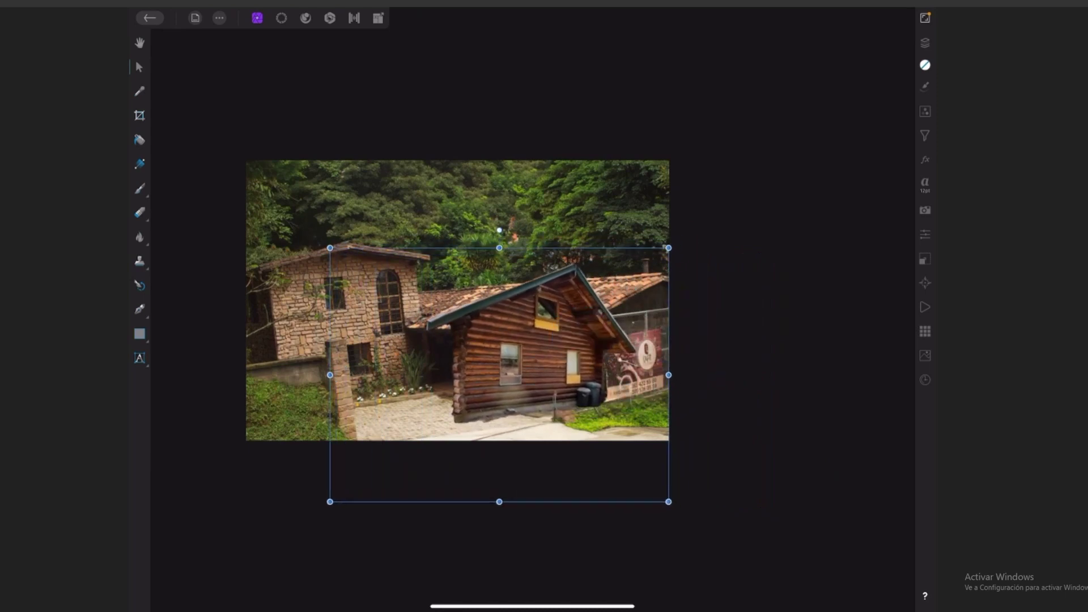
left_click(925, 136)
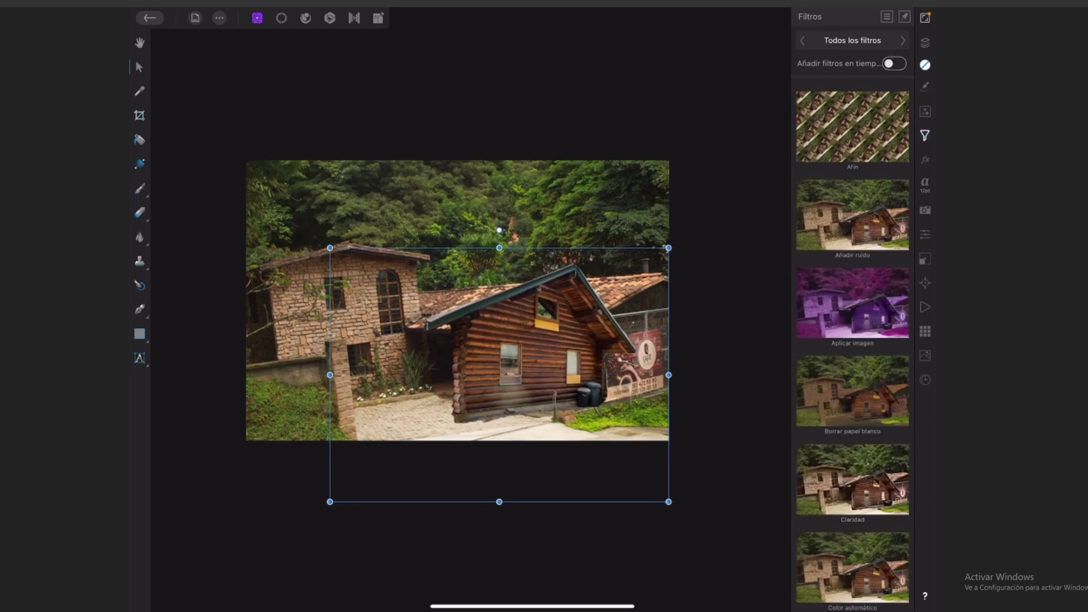
Step: Turn on live filters and apply a live Perspective filter to the cabin photo
left_click(894, 64)
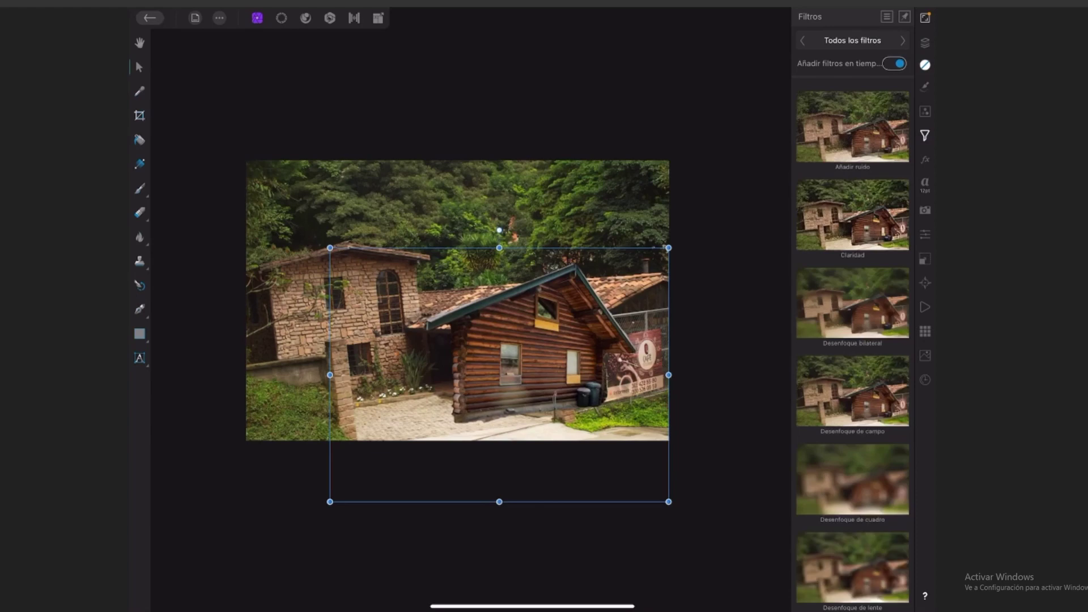
scroll(853, 340, "down", 10)
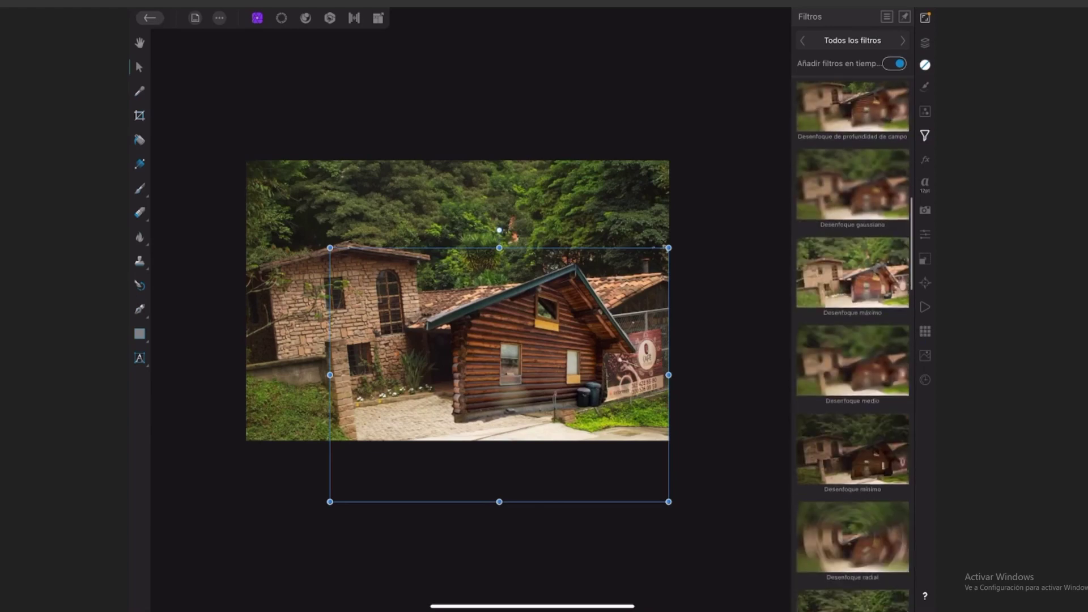
scroll(878, 292, "down", 10)
scroll(878, 292, "down", 10)
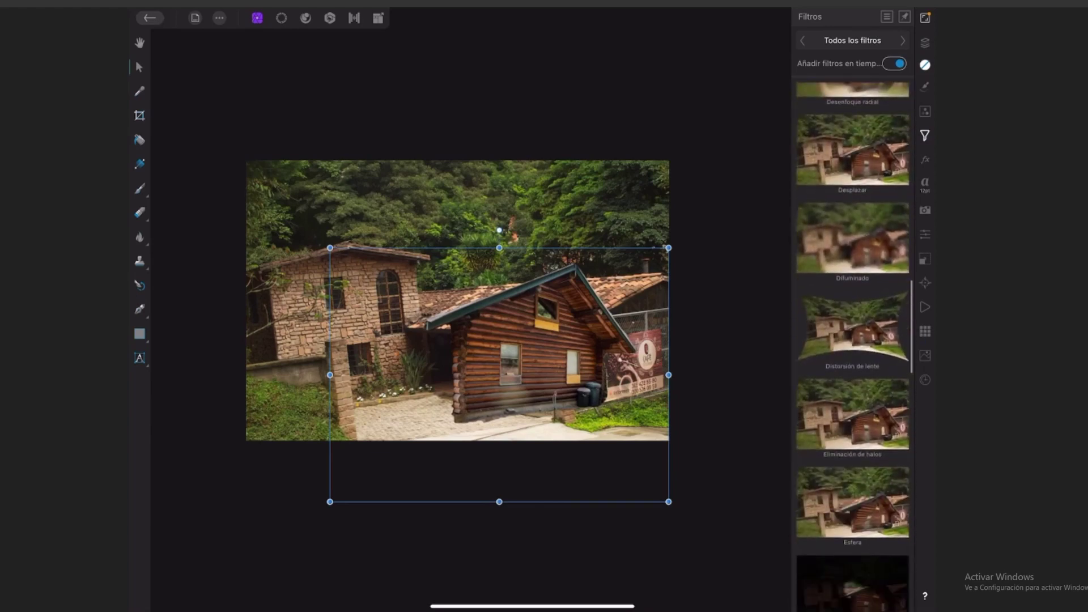
scroll(878, 292, "up", 2)
left_click(856, 162)
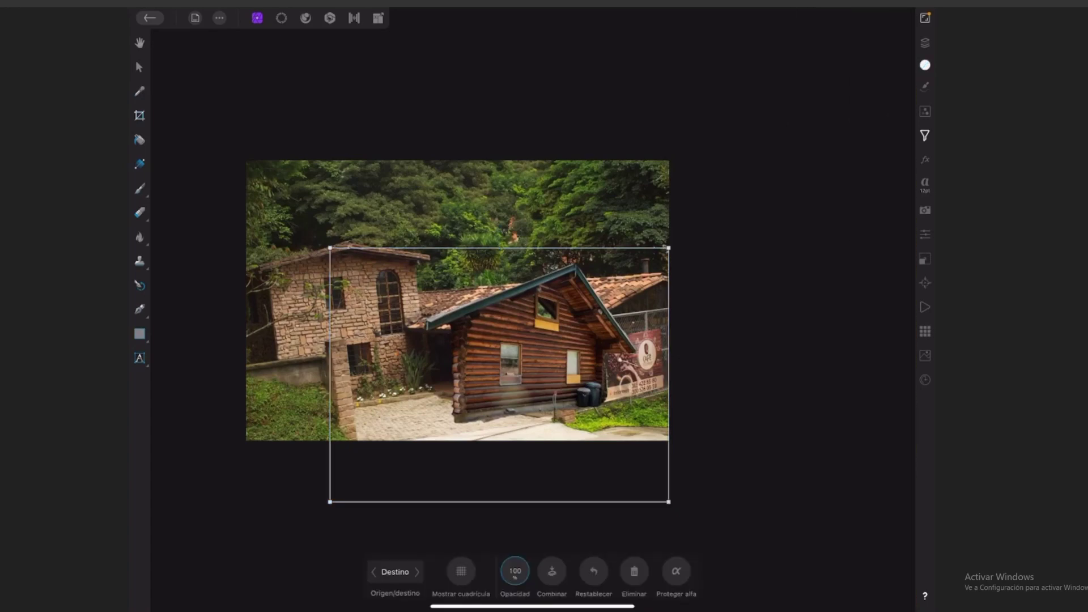
Step: Warp the cabin's four perspective corners to fit the scene, then shift the layer right
mouse_move(669, 248)
left_mouse_down()
mouse_move(673, 207)
mouse_move(647, 200)
left_mouse_up()
mouse_move(669, 501)
left_mouse_down()
mouse_move(736, 512)
mouse_move(728, 532)
left_mouse_up()
left_click_drag(330, 248, 324, 260)
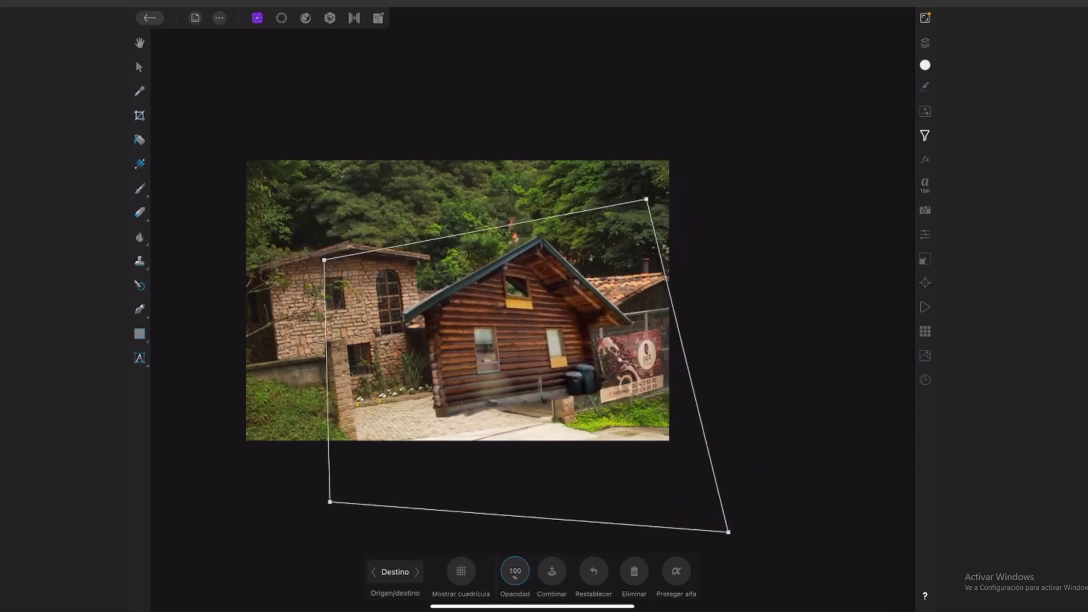
left_click_drag(646, 200, 715, 147)
left_click_drag(330, 501, 322, 481)
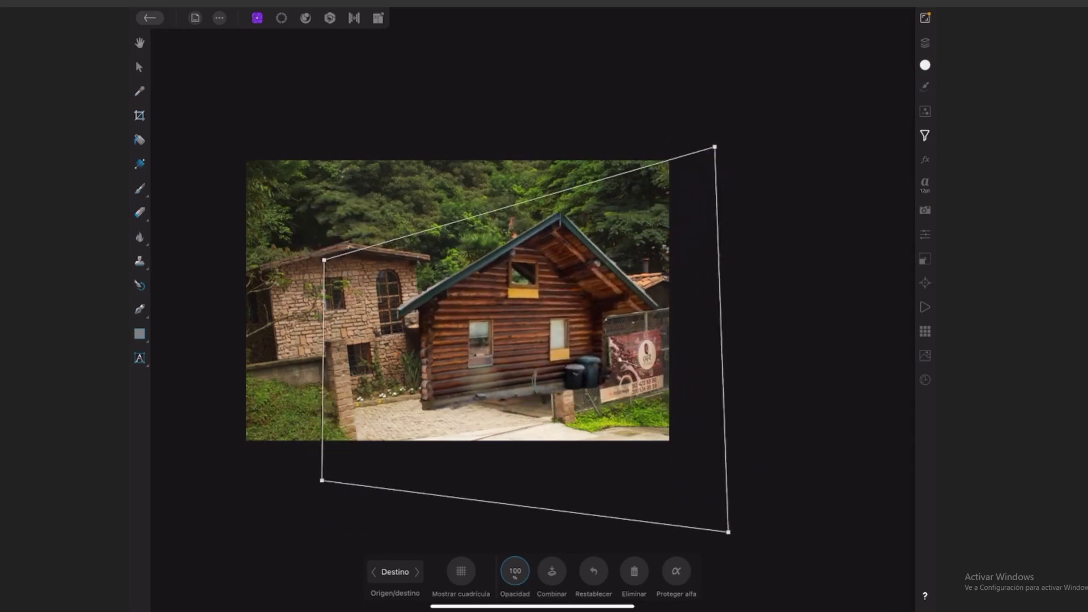
left_click(139, 67)
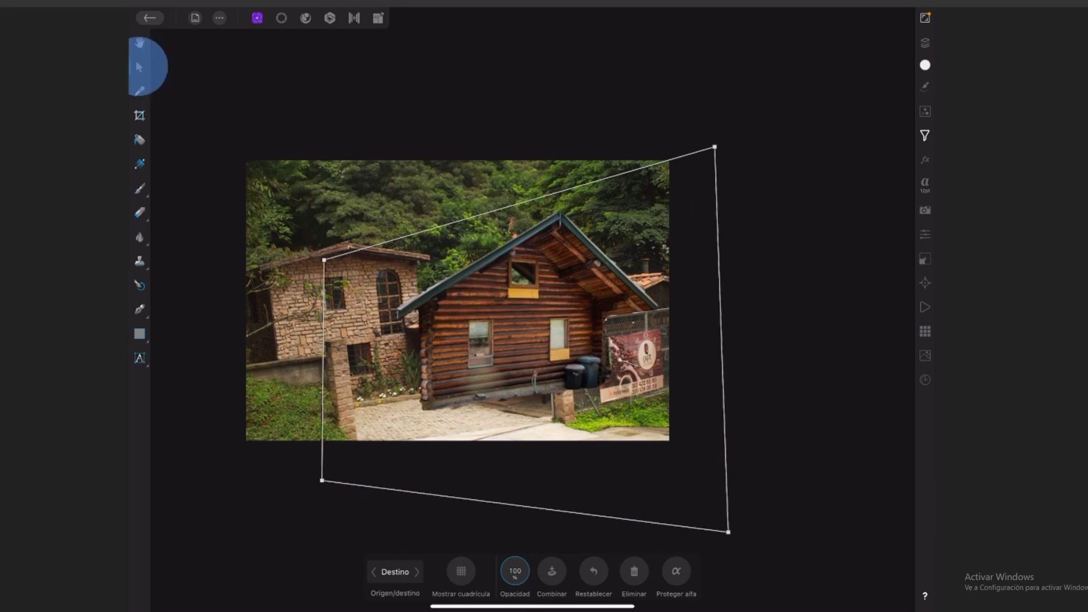
mouse_move(558, 338)
left_mouse_down()
mouse_move(645, 338)
mouse_move(706, 357)
left_mouse_up()
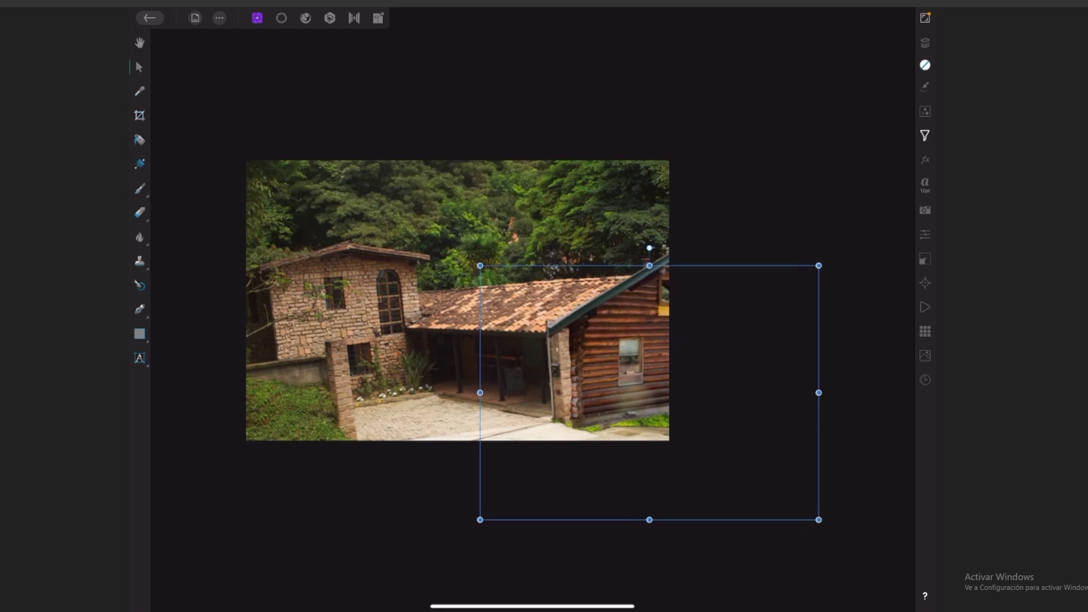
Step: Pull the top-right perspective corner down and inward to refine the cabin's warp
left_click(925, 43)
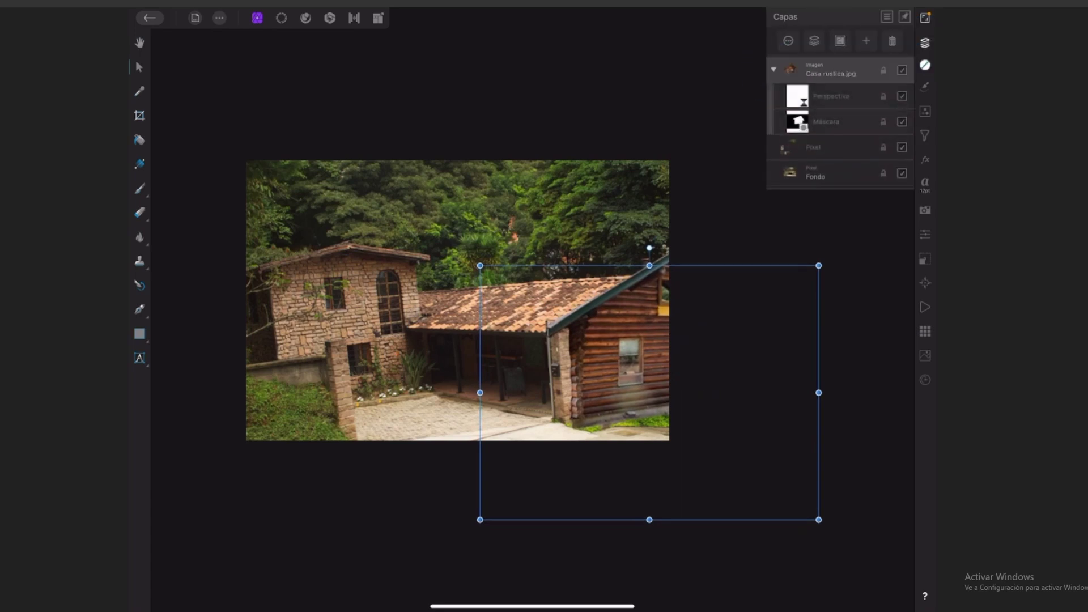
left_click_drag(865, 164, 828, 226)
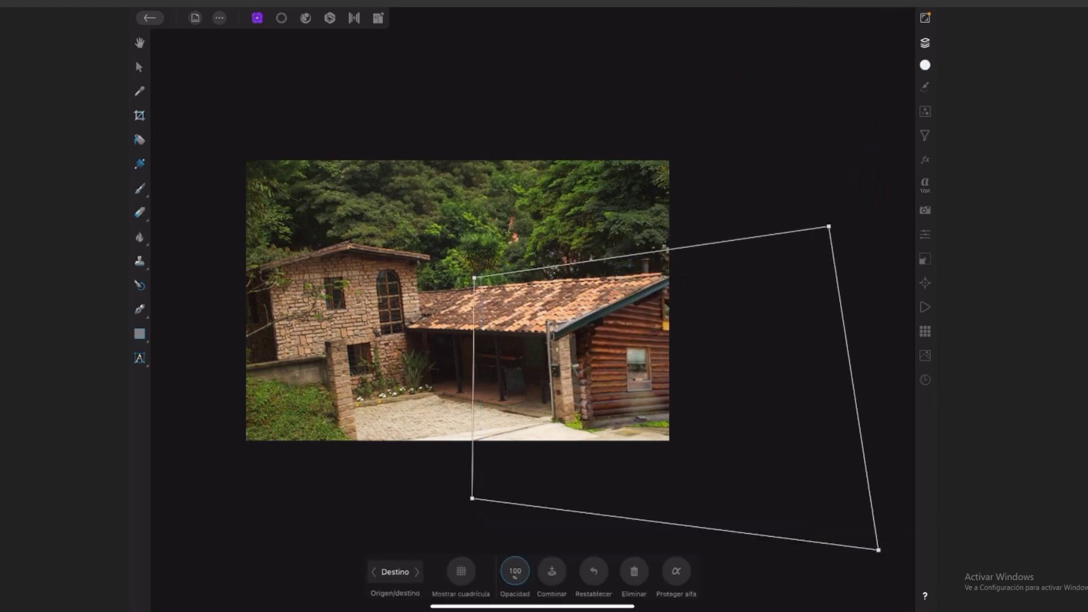
left_click(138, 67)
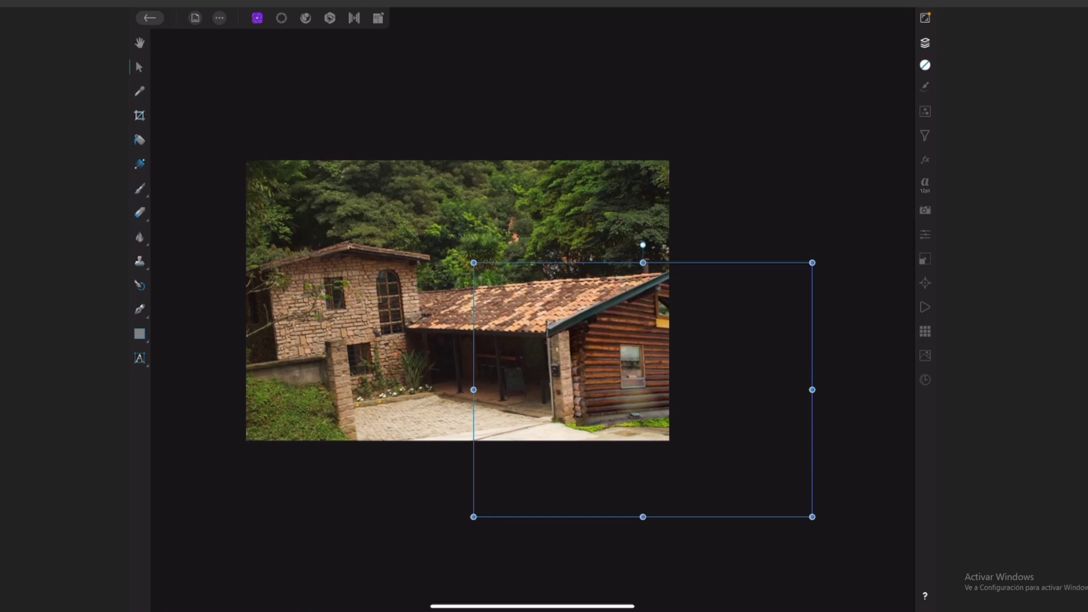
Step: Paint black with an 81.5 px brush on the cabin's mask to hide the lower-right grass
left_click(925, 43)
left_click(833, 122)
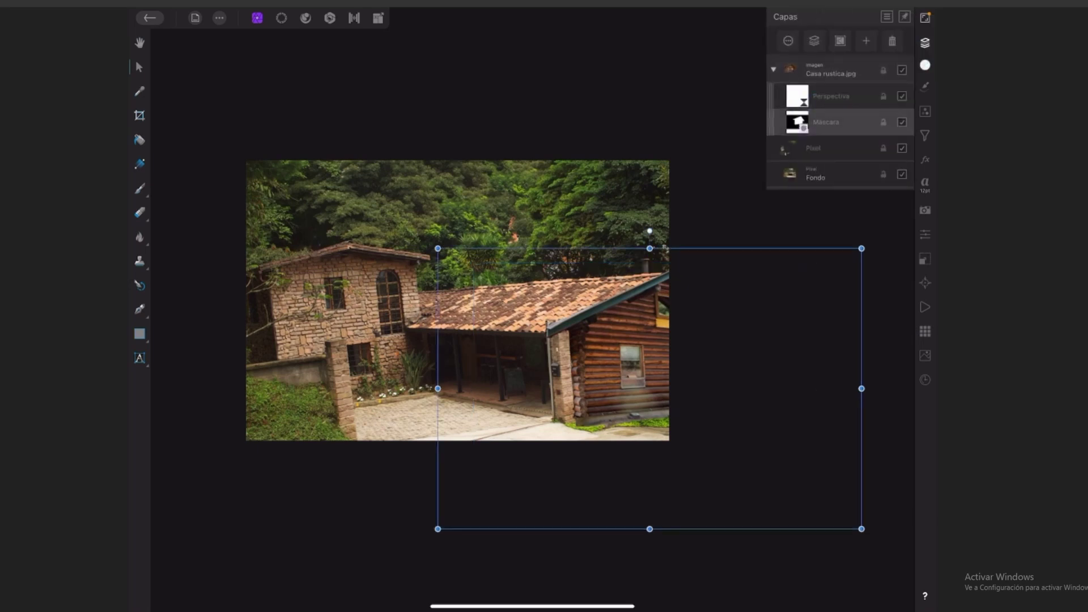
left_click(140, 189)
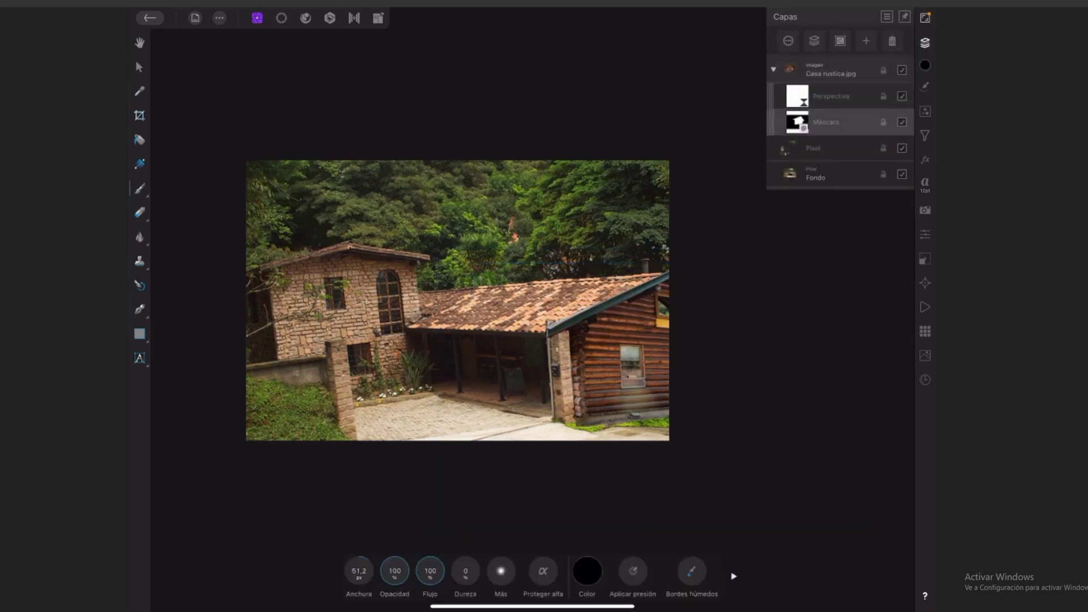
left_click(587, 571)
left_click(360, 572)
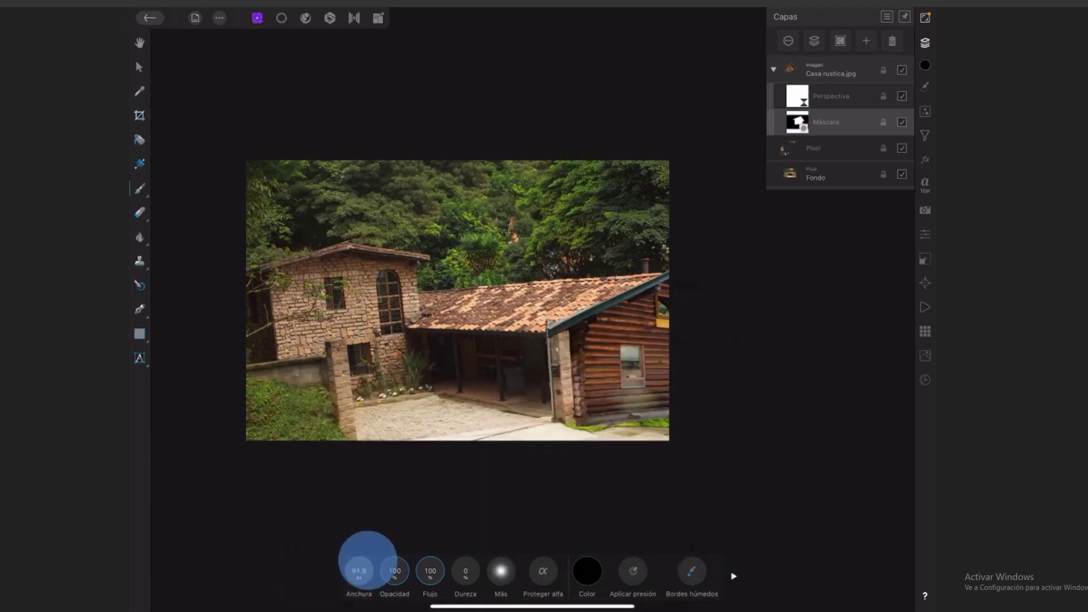
left_click_drag(364, 567, 365, 564)
mouse_move(624, 425)
left_mouse_down()
mouse_move(604, 428)
mouse_move(661, 414)
left_mouse_up()
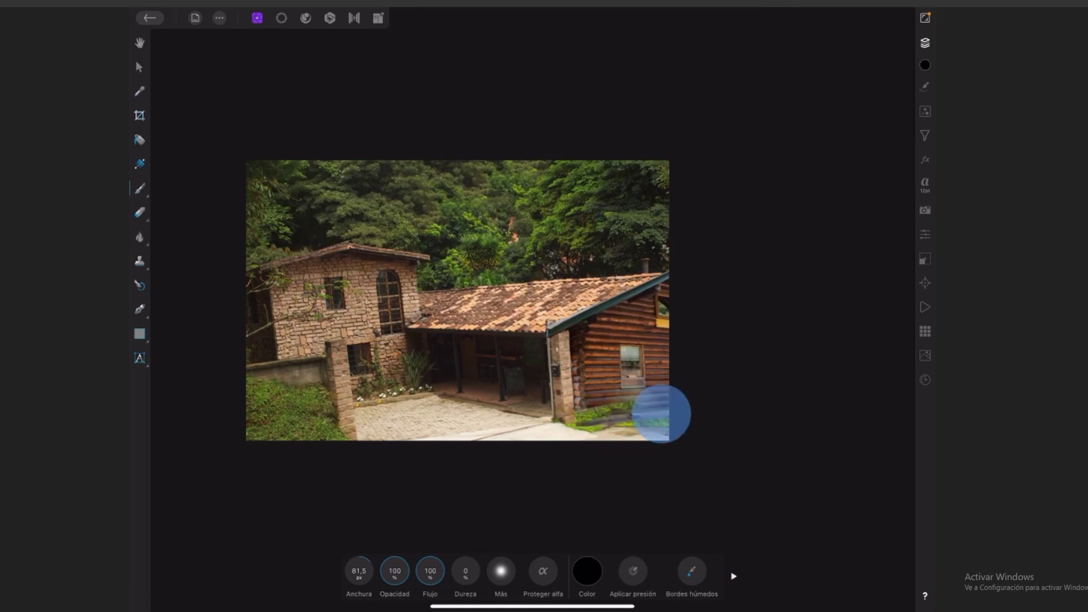
Step: Collapse the cabin layer, hide it to reveal the fence, and switch to the clone brush
left_click(139, 67)
left_click(925, 43)
left_click_drag(797, 97, 805, 74)
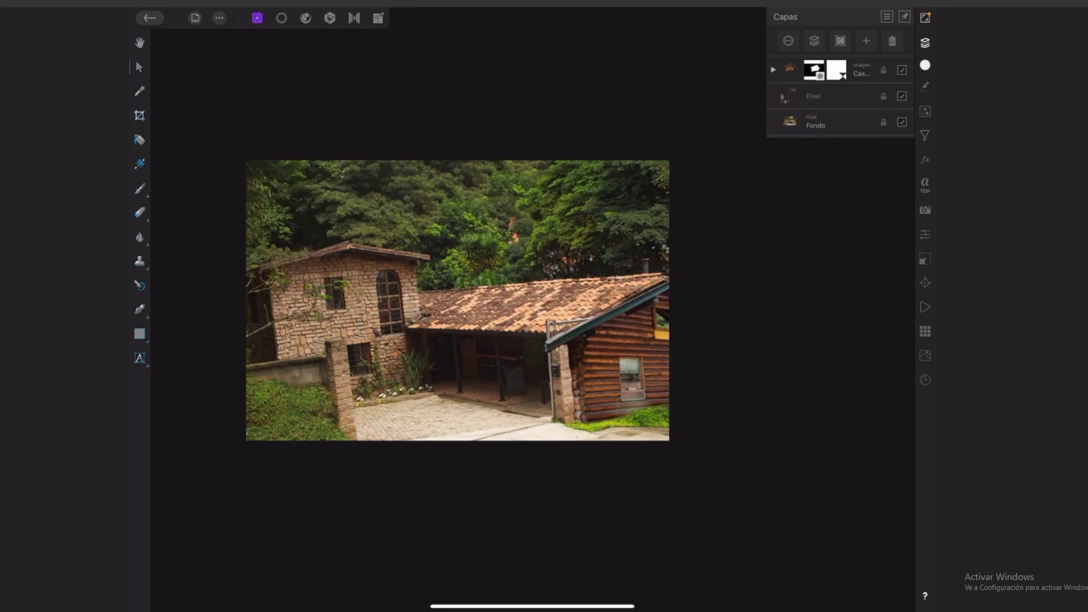
left_click(813, 96)
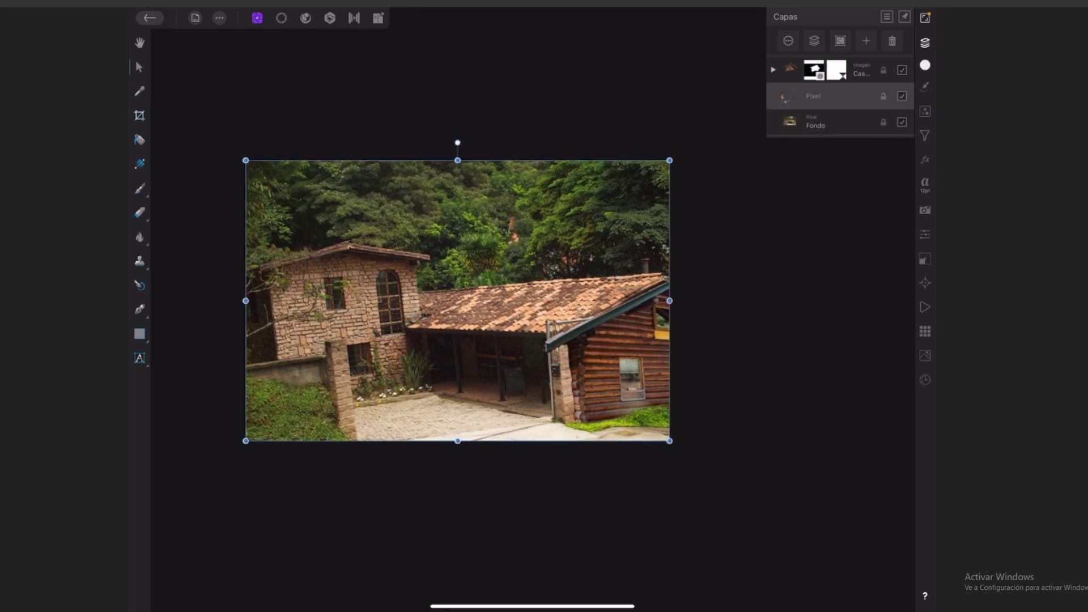
left_click(902, 70)
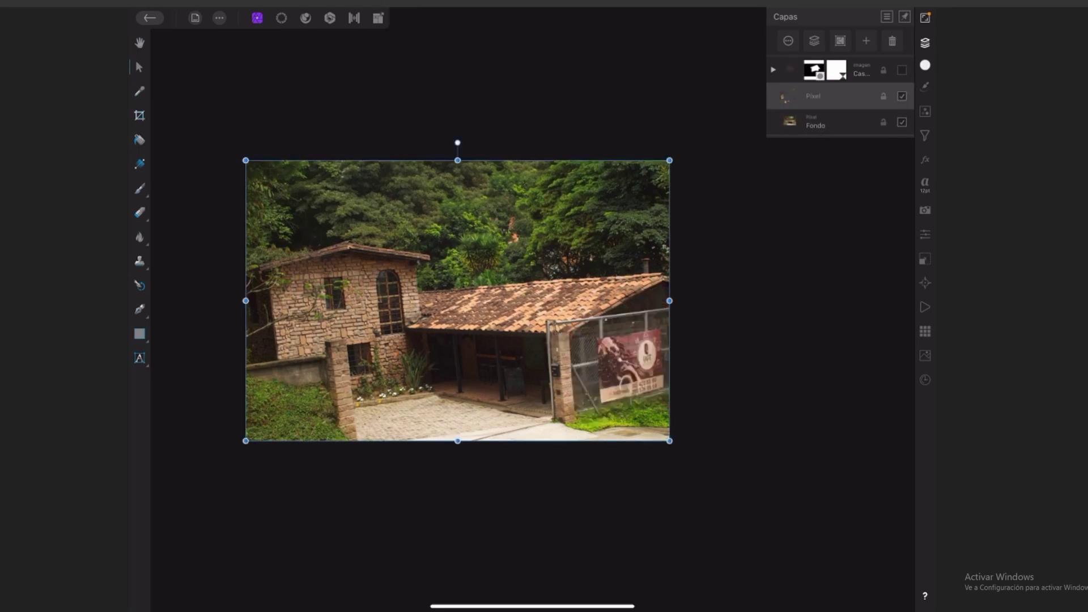
key("s")
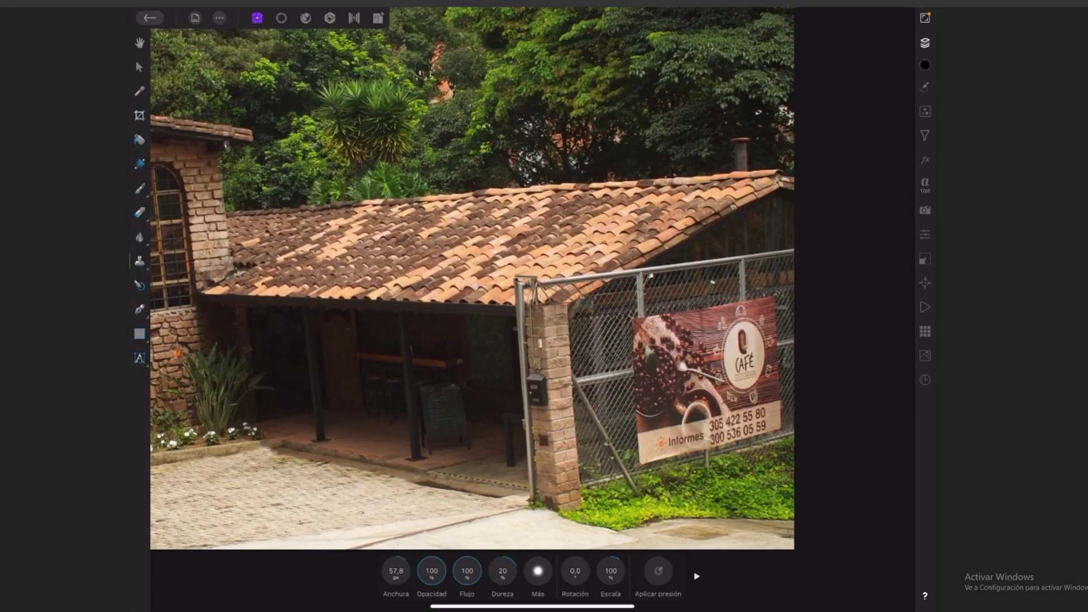
Step: Choose the Inpainting brush (Pincel de restauración) with a 52.7 px width
left_click(139, 261)
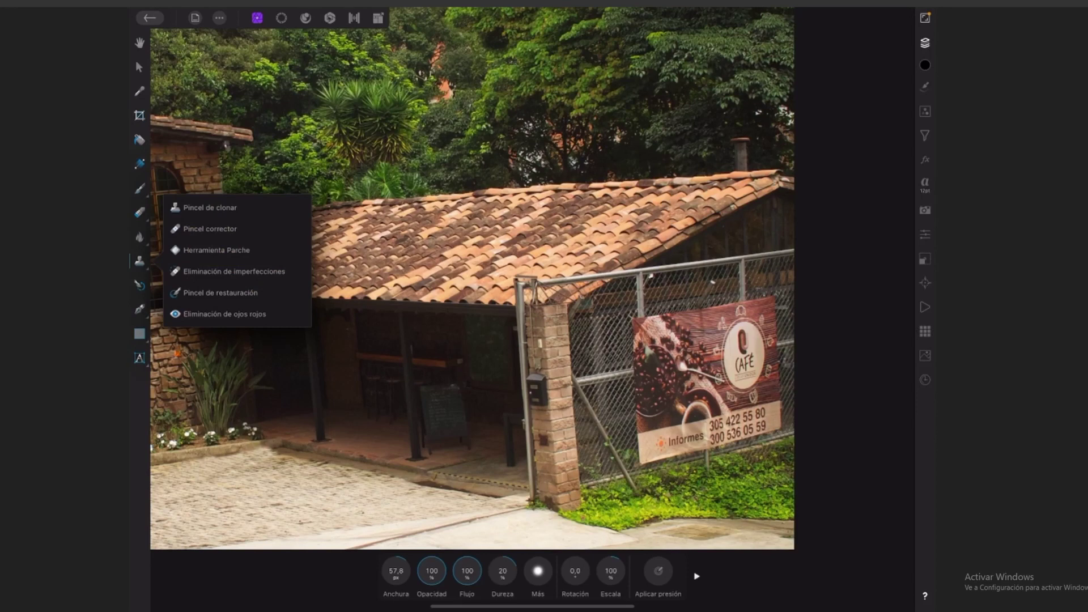
left_click(221, 293)
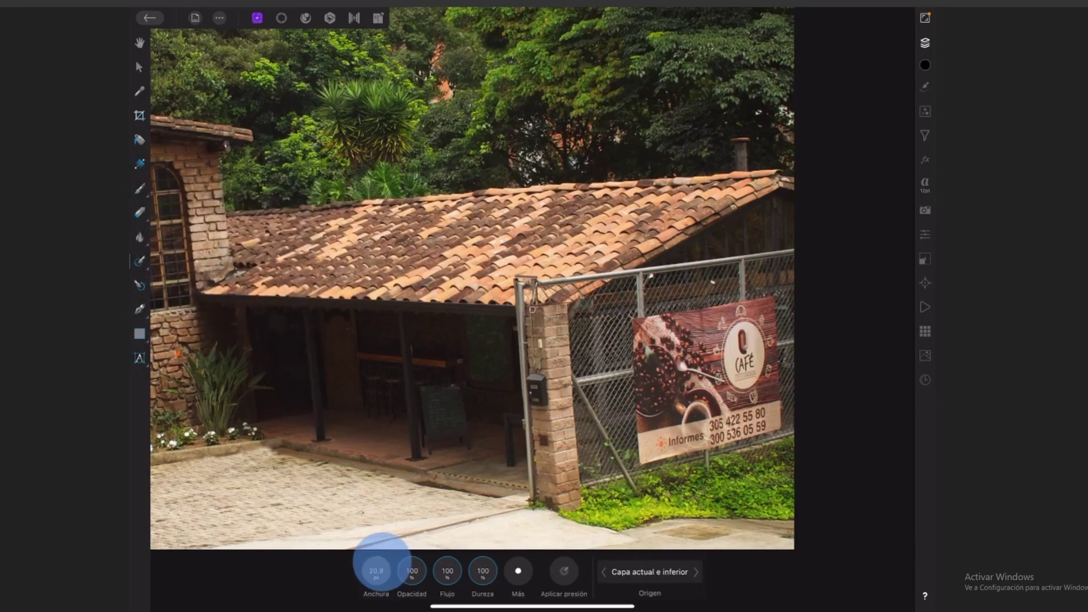
left_click_drag(376, 571, 408, 572)
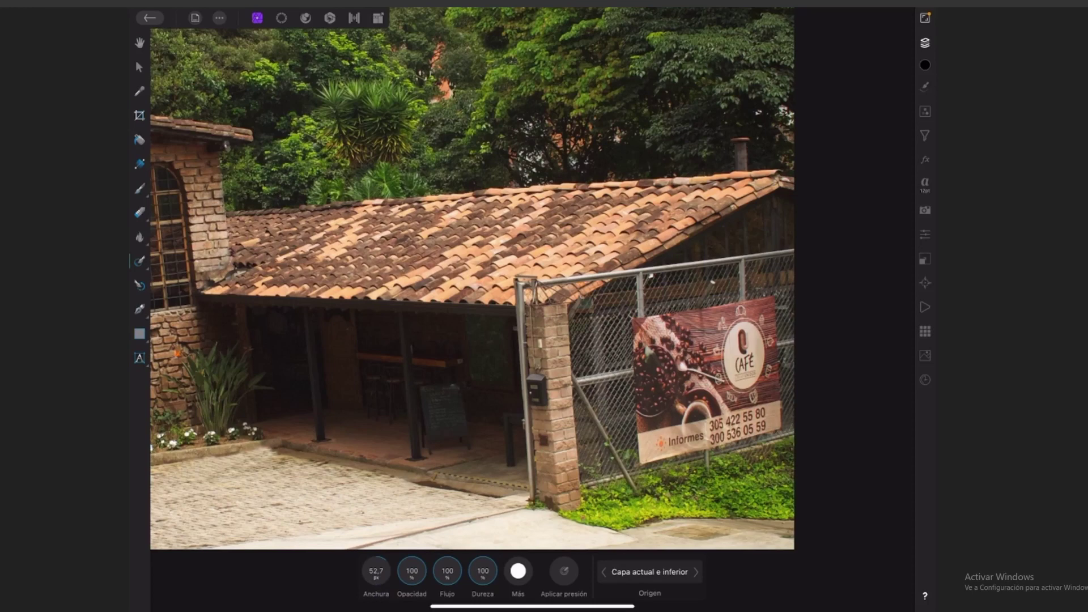
left_click(925, 43)
left_click(925, 43)
Step: Inpaint the roof edge and pillar top beside the fence post
mouse_move(534, 280)
left_mouse_down()
mouse_move(520, 292)
mouse_move(594, 283)
left_mouse_up()
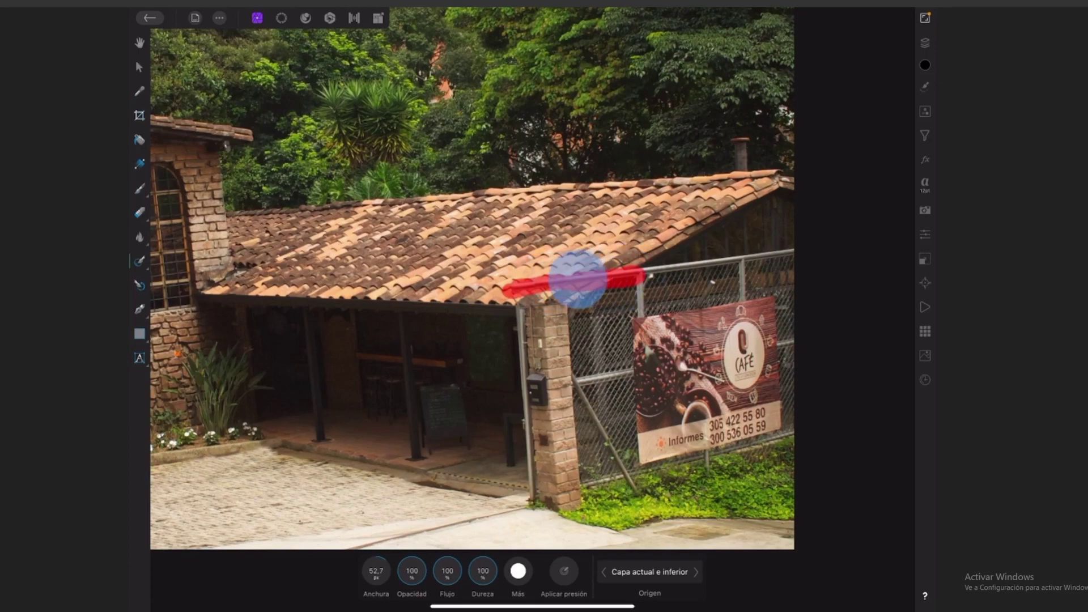
left_click_drag(594, 283, 578, 276)
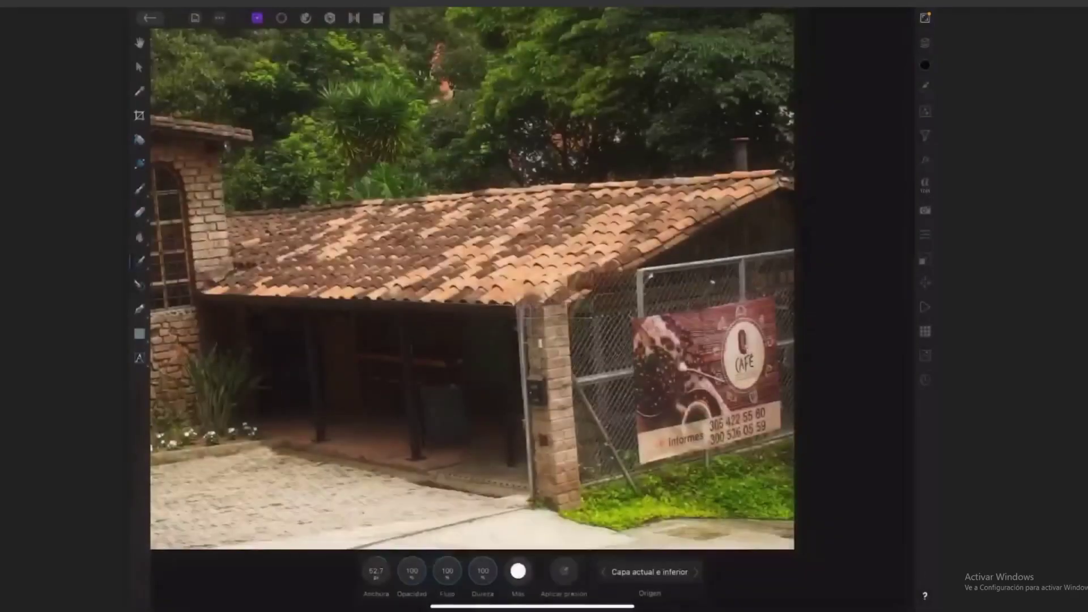
left_click_drag(527, 302, 558, 299)
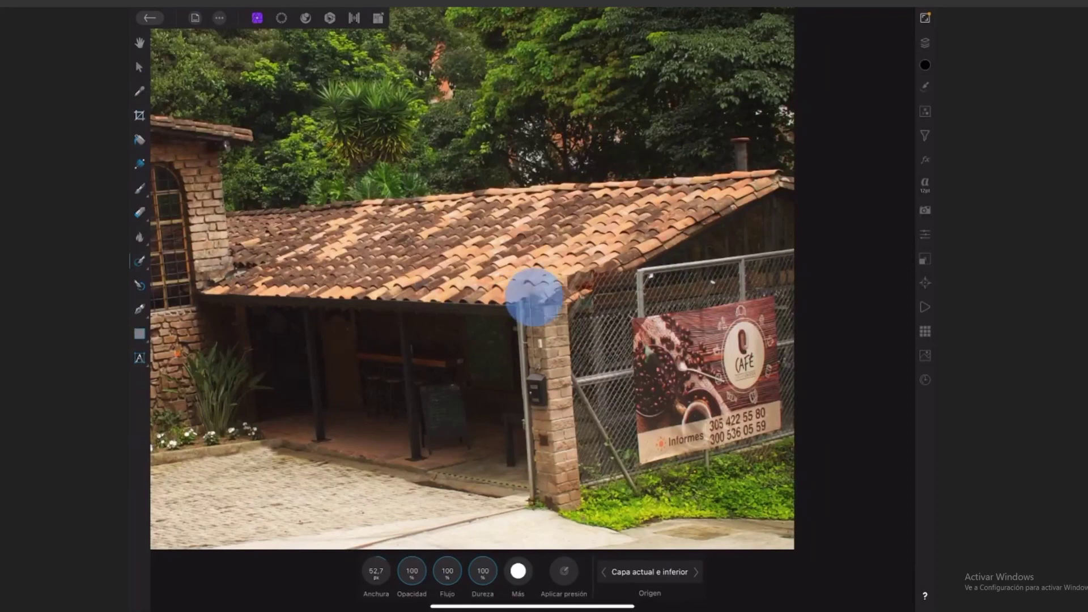
left_click(532, 299)
left_click(561, 295)
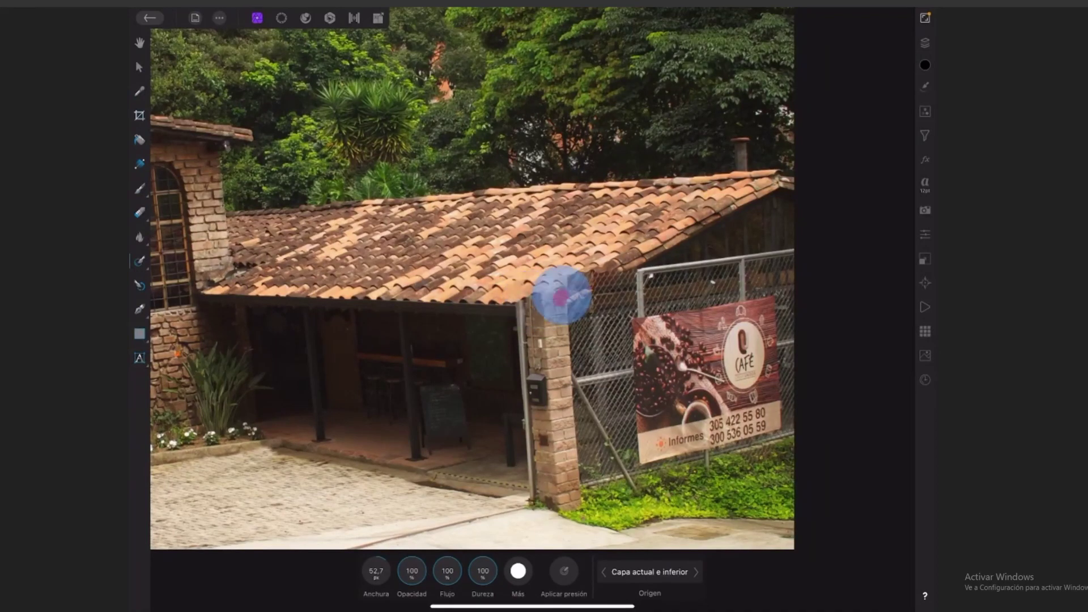
left_click(573, 281)
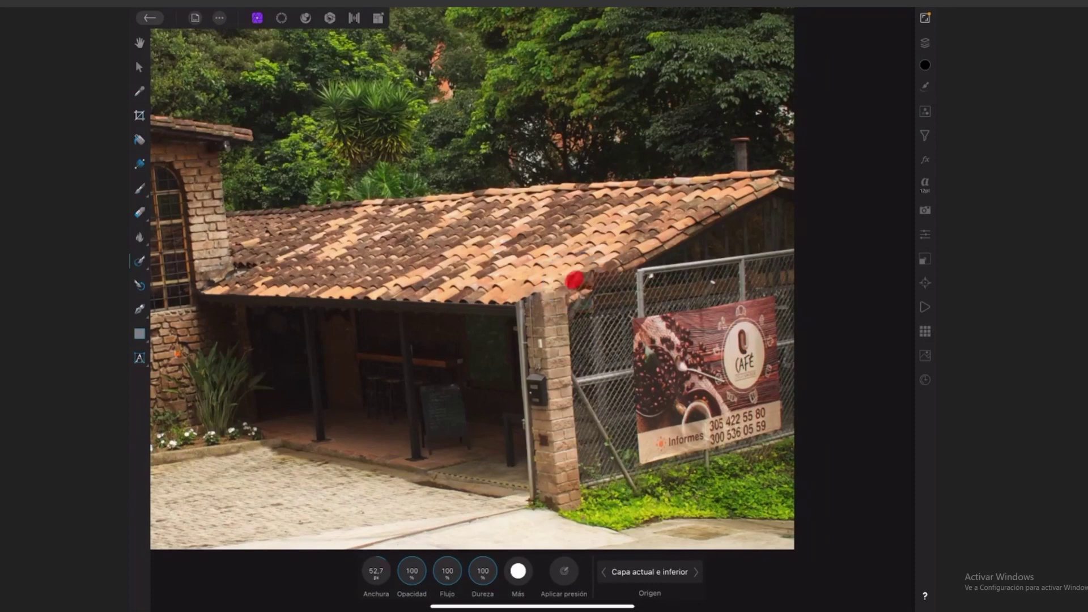
left_click(925, 43)
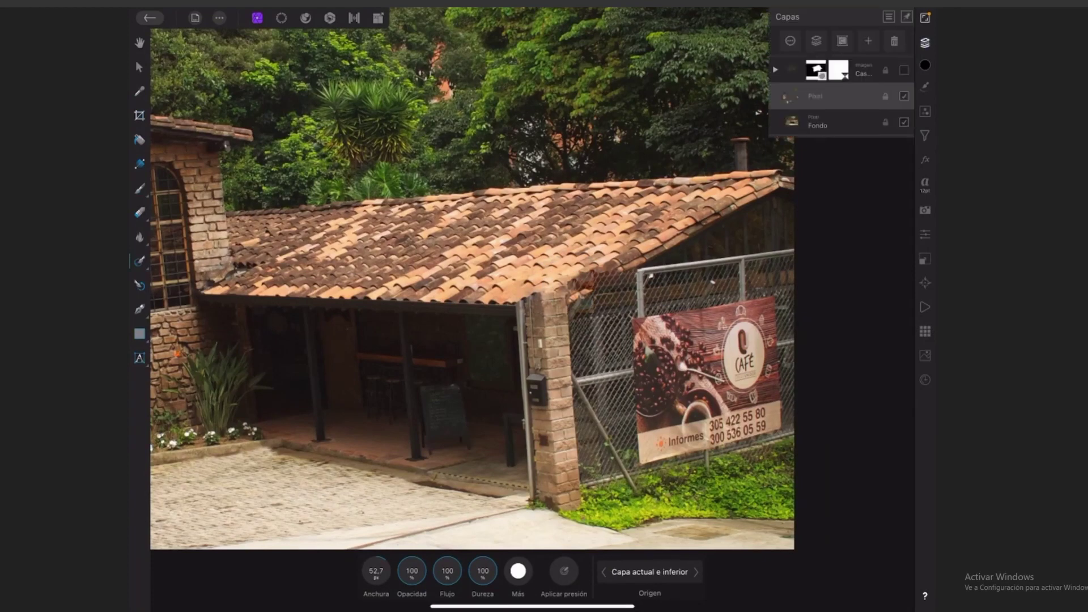
Step: Show the cabin layer again and inpaint more of the roof edge beside its gable
left_click(904, 69)
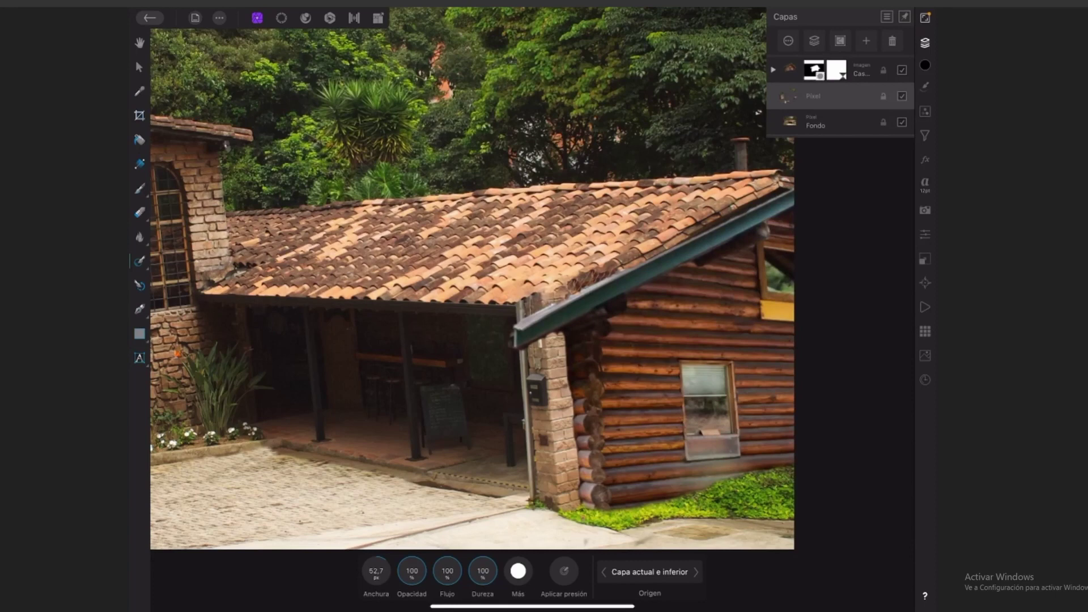
left_click_drag(607, 272, 541, 299)
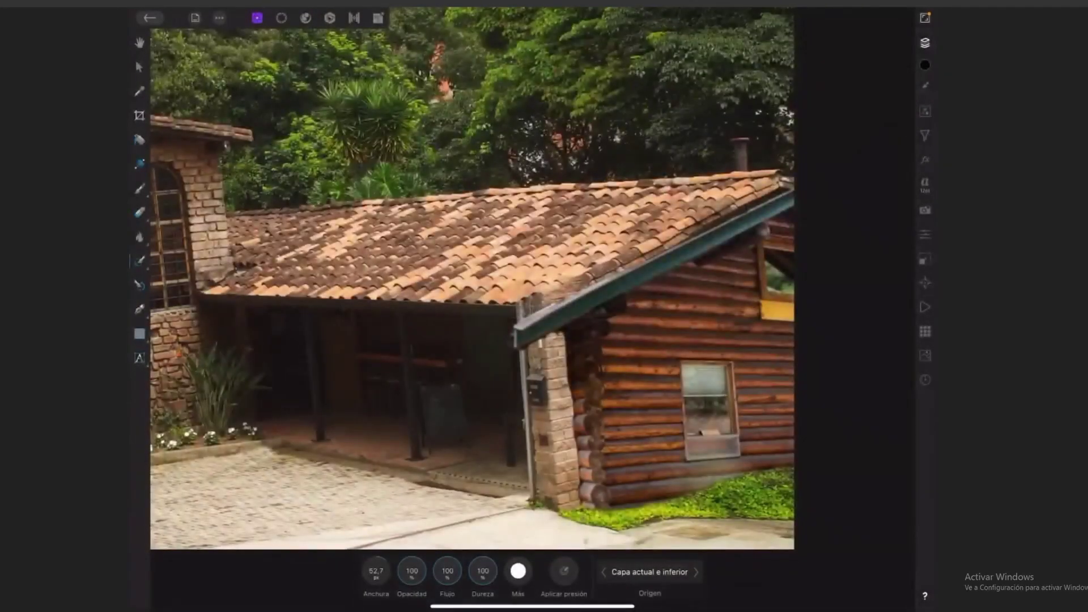
scroll(716, 287, "down", 5)
scroll(719, 303, "down", 3)
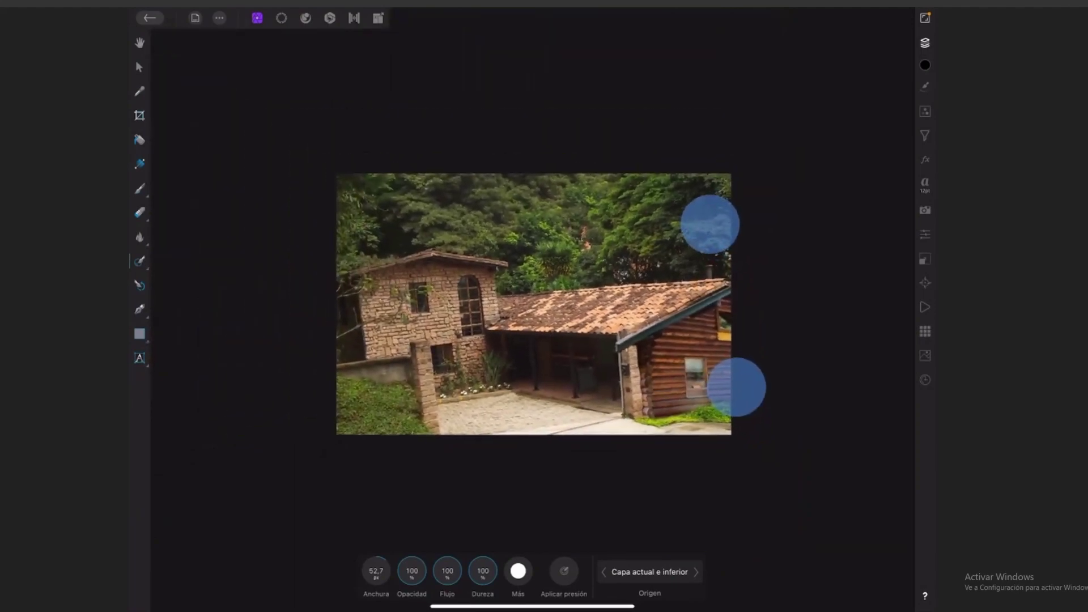
Step: Expand the Casa rustica.jpg group and select its Perspectiva layer
left_click(925, 42)
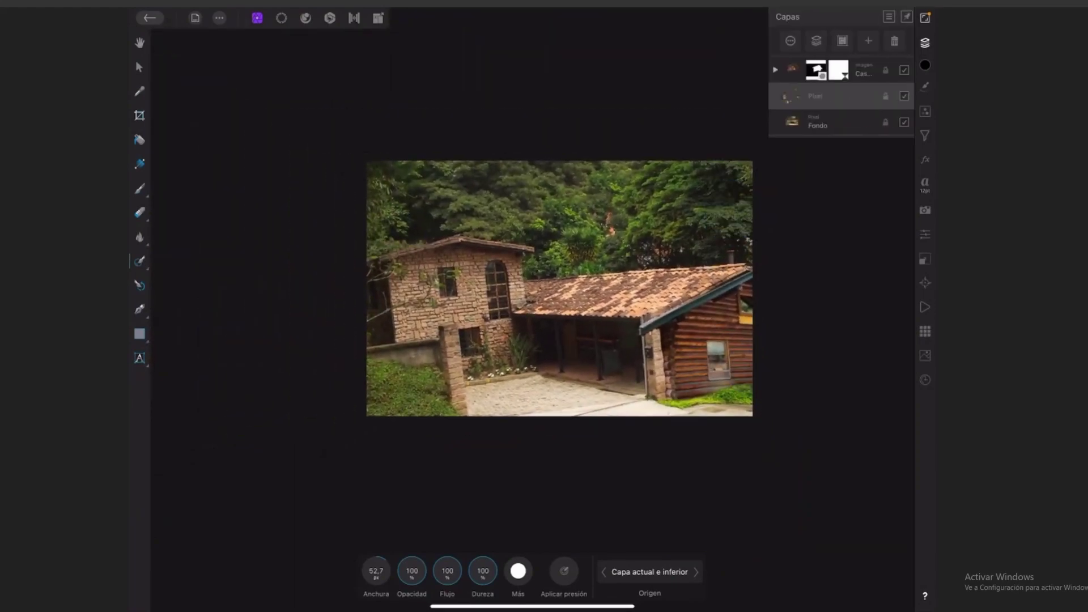
left_click(775, 70)
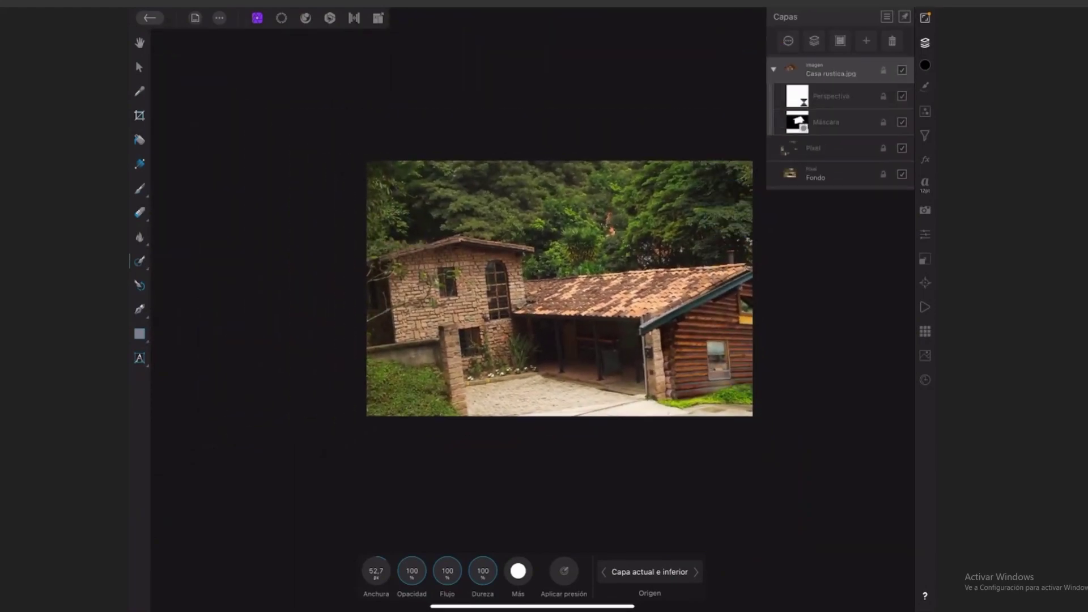
left_click(831, 96)
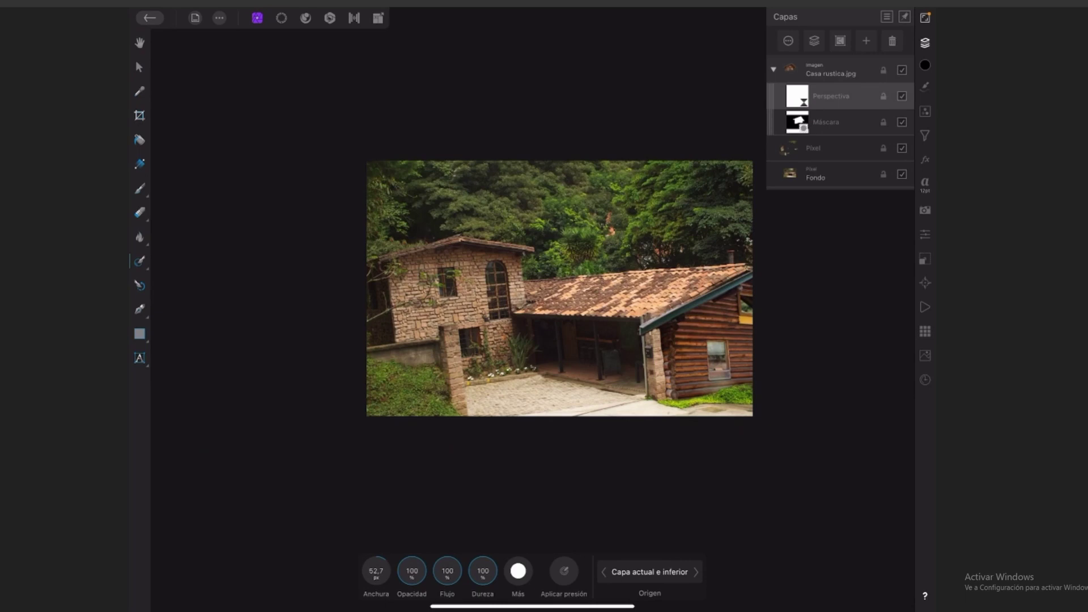
Step: Add an HSL adjustment with saturation -35% and luminosity -18%, and select its layer
left_click(925, 111)
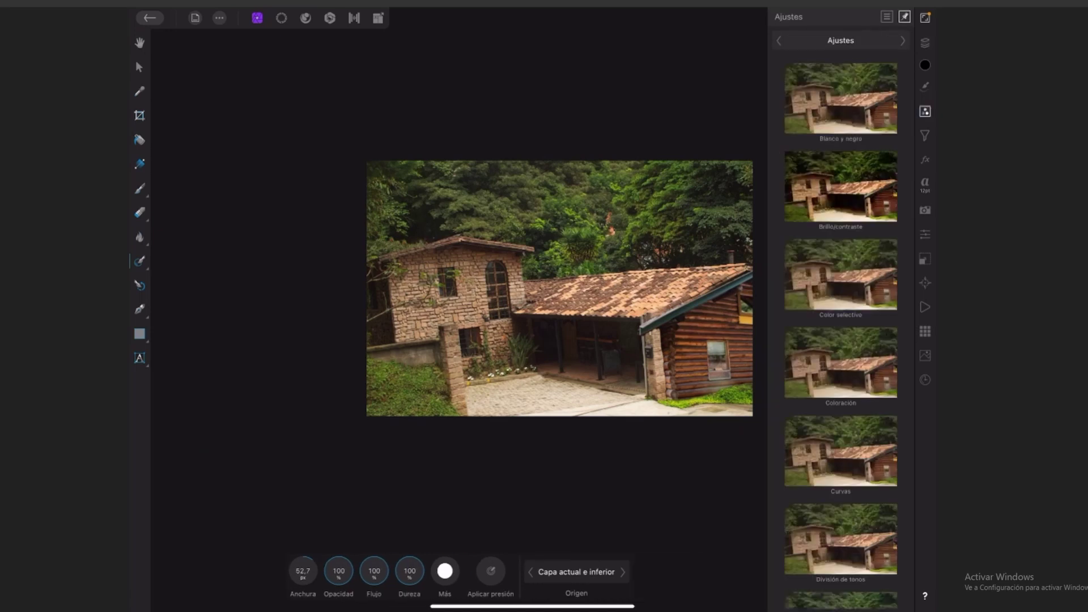
scroll(860, 270, "down", 2)
scroll(859, 270, "down", 2)
scroll(860, 270, "down", 2)
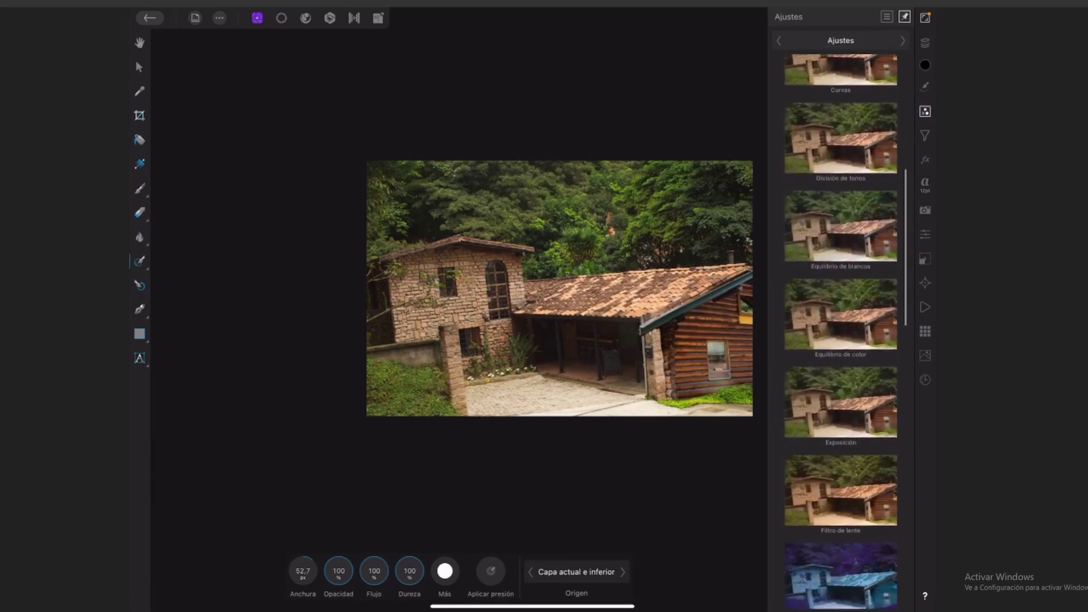
scroll(860, 270, "down", 2)
scroll(860, 270, "down", 3)
left_click(860, 391)
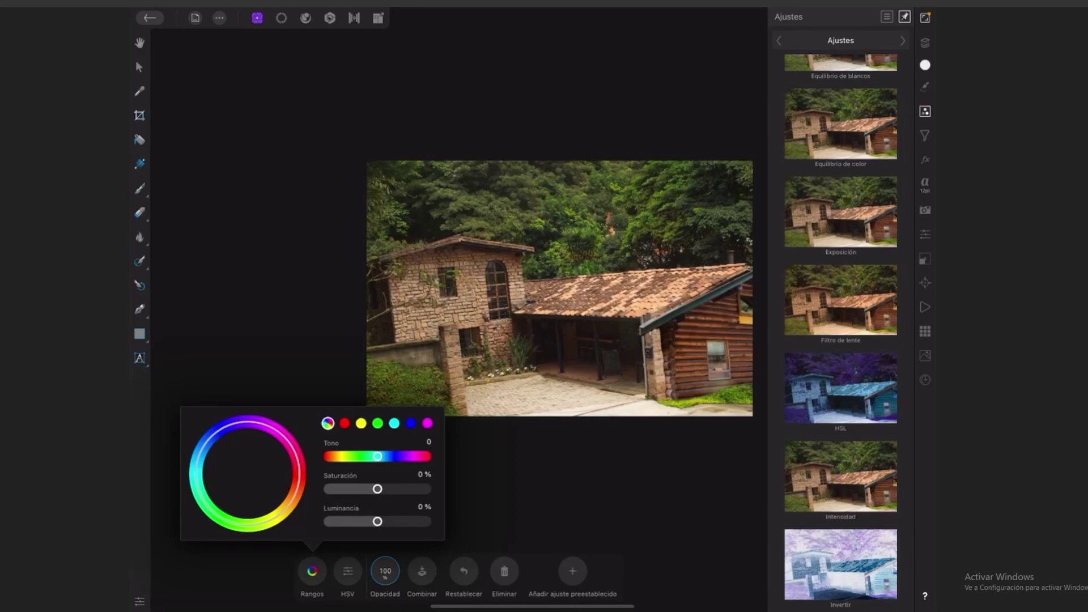
left_click_drag(377, 489, 360, 488)
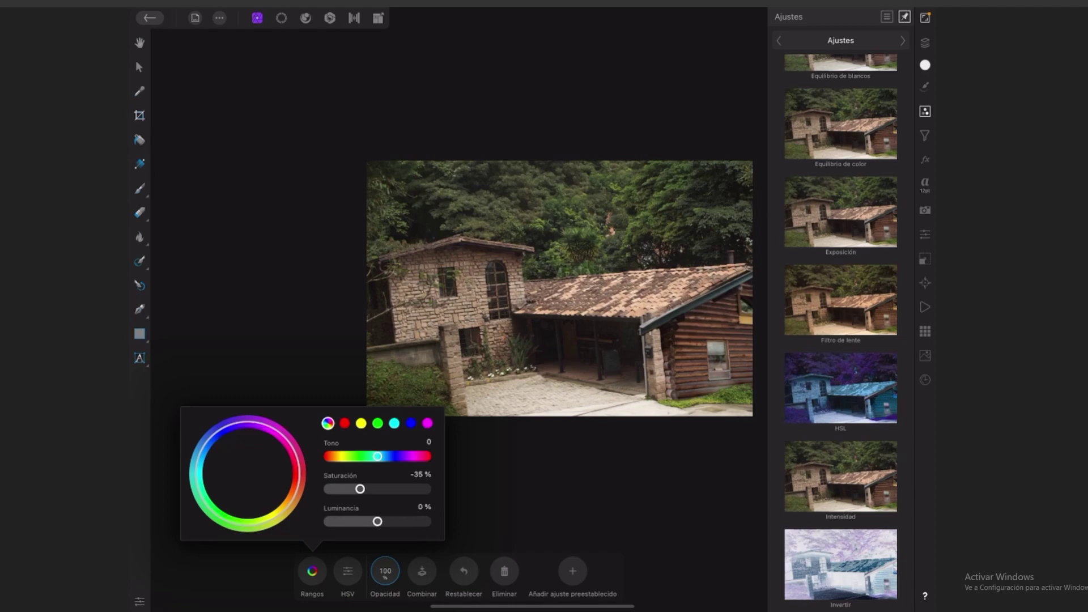
left_click_drag(377, 522, 364, 522)
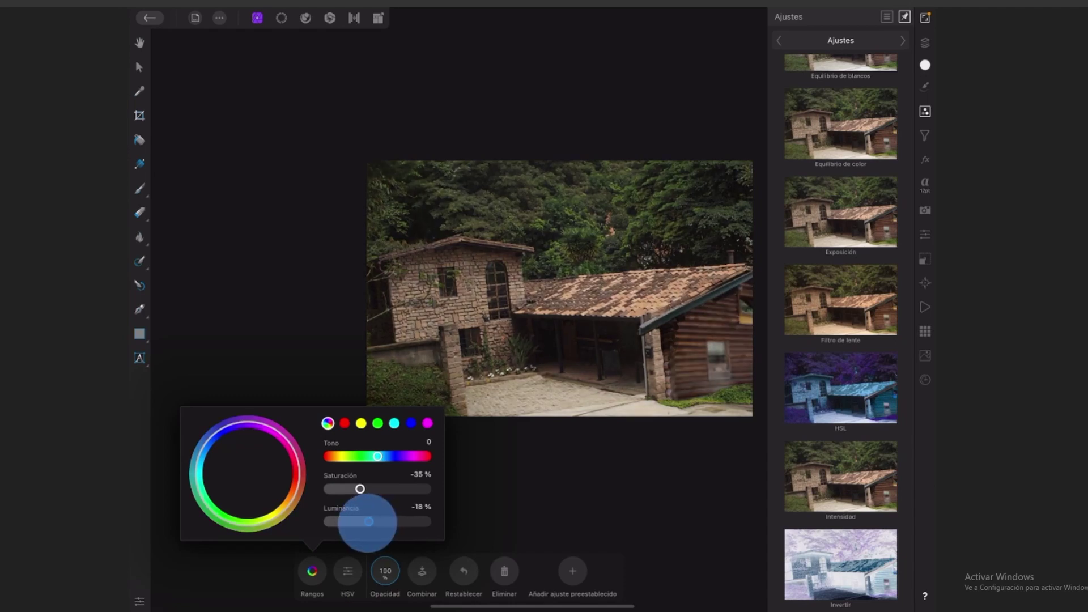
left_click(925, 42)
left_click(850, 70)
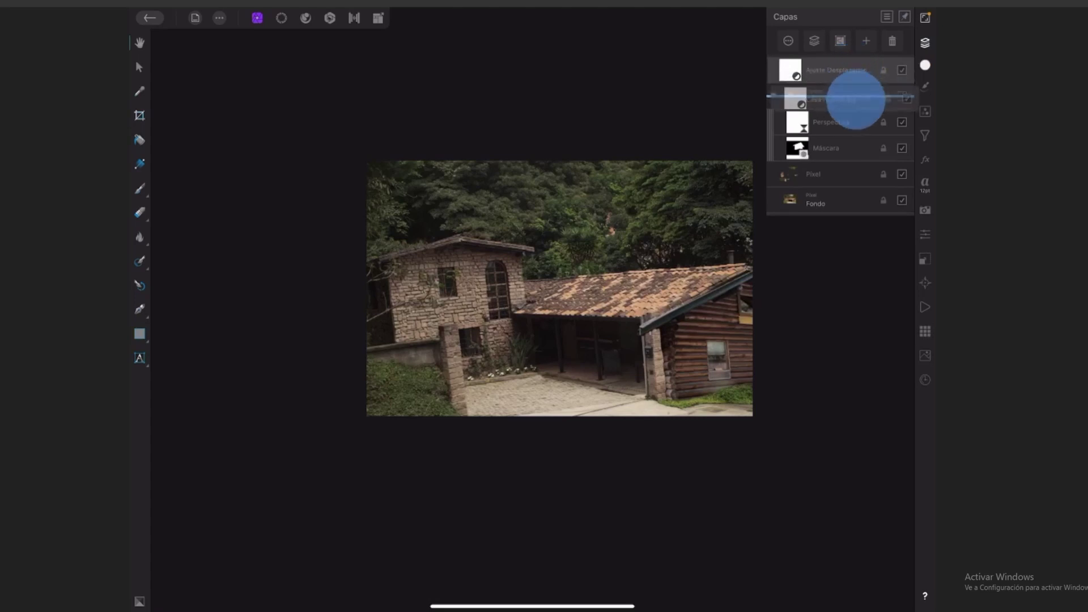
Step: Move the HSL adjustment into the Casa rustica.jpg group and add a Selective Colour adjustment
left_click_drag(850, 71, 854, 96)
left_click(925, 111)
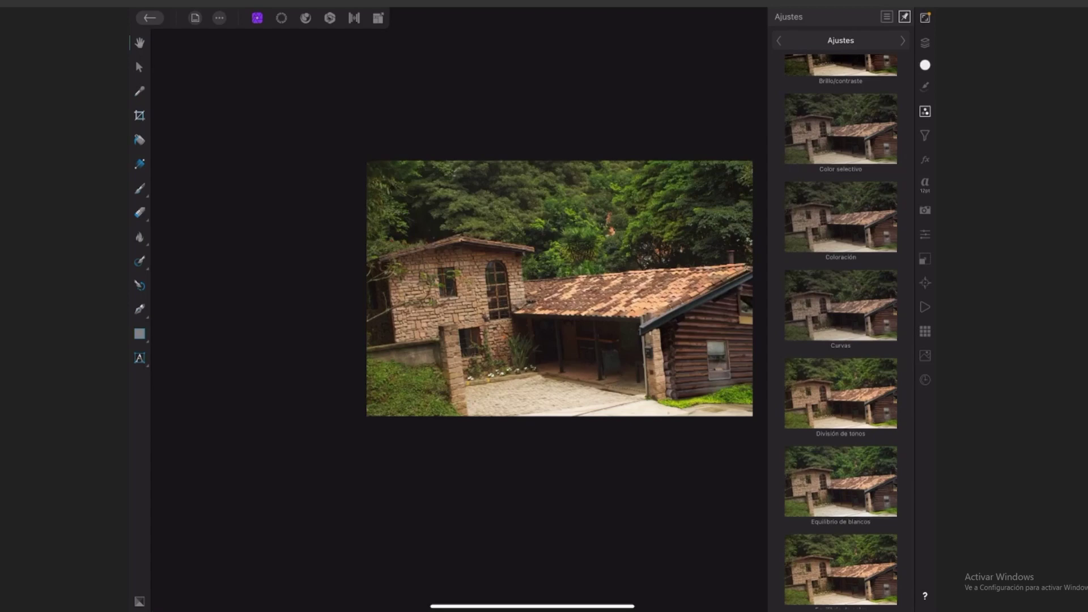
left_click(863, 133)
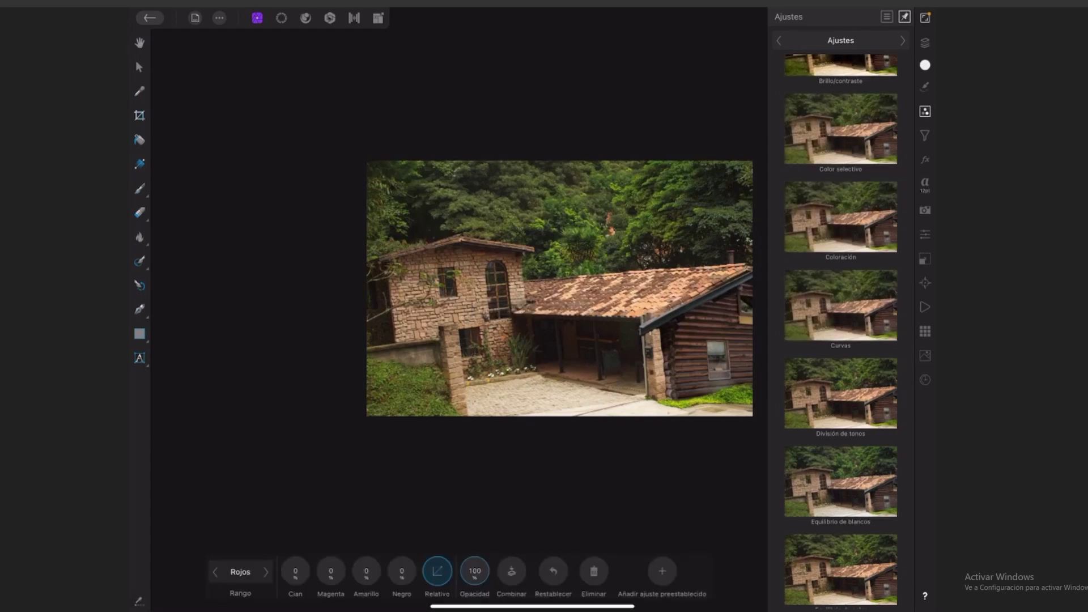
left_click(925, 42)
left_click(925, 43)
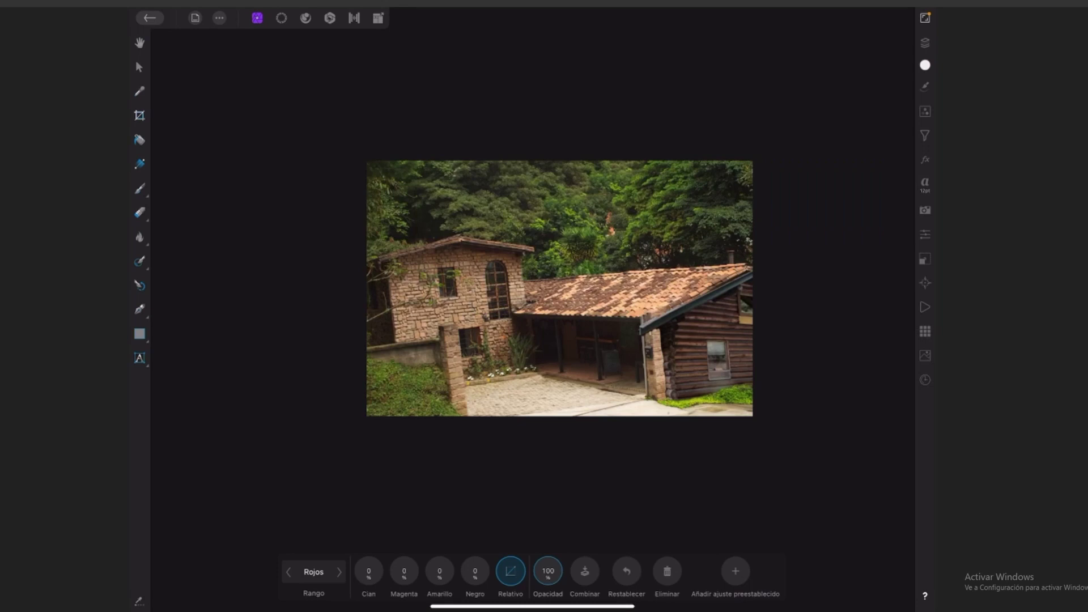
Step: Set Selective Colour reds to Cyan 100%, Magenta 100%, Yellow 90%, Black 84%
left_click_drag(374, 558, 406, 536)
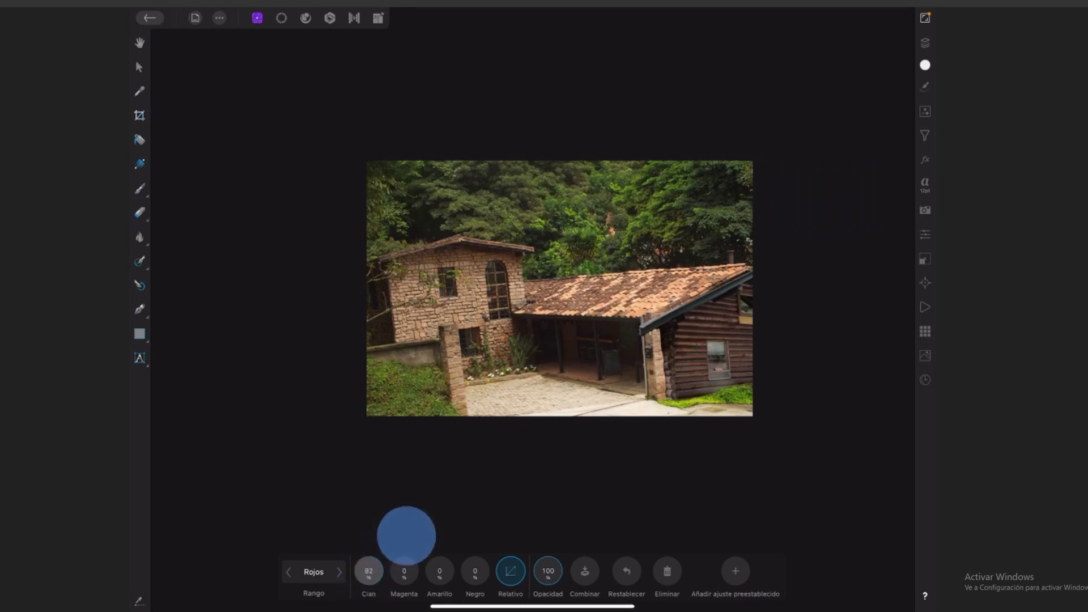
left_click_drag(405, 572, 413, 554)
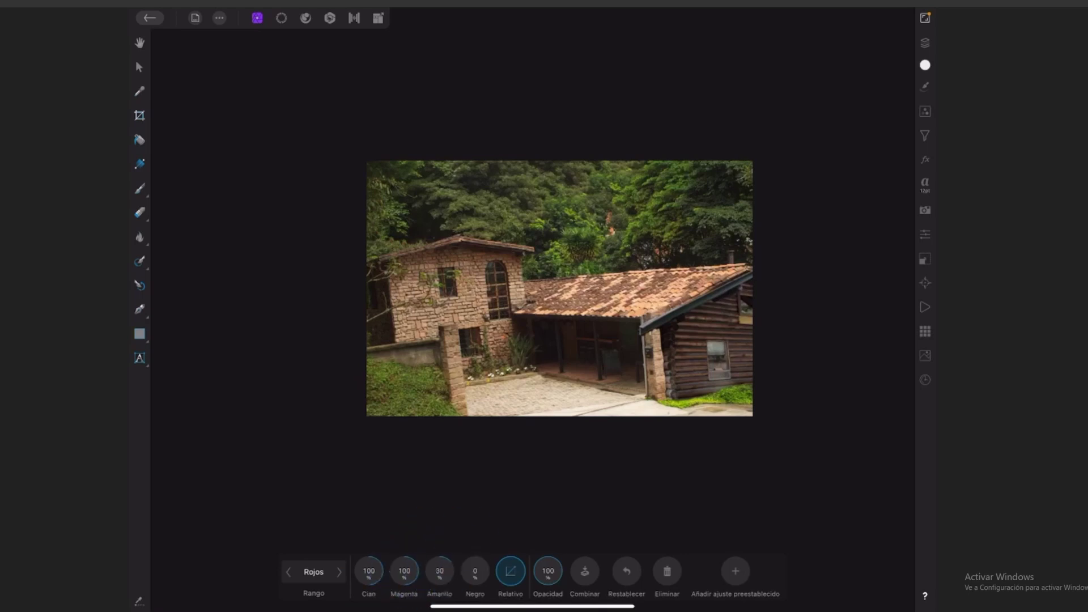
left_click_drag(440, 566, 471, 513)
left_click_drag(475, 571, 487, 544)
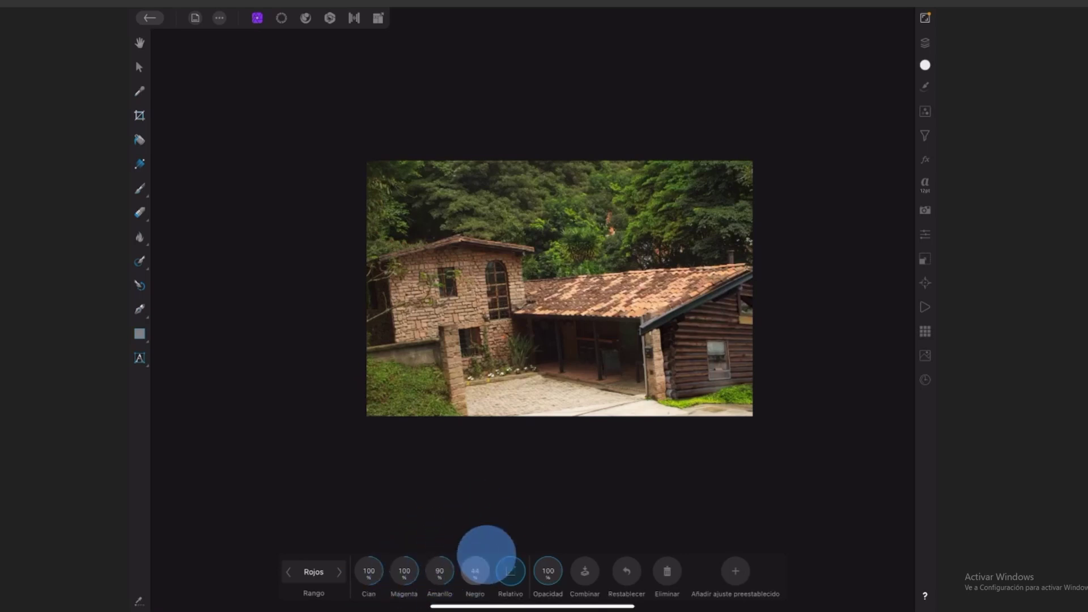
Step: Keep only the Selective Colour adjustment selected and collapse the Casa rustica.jpg group
left_click(925, 42)
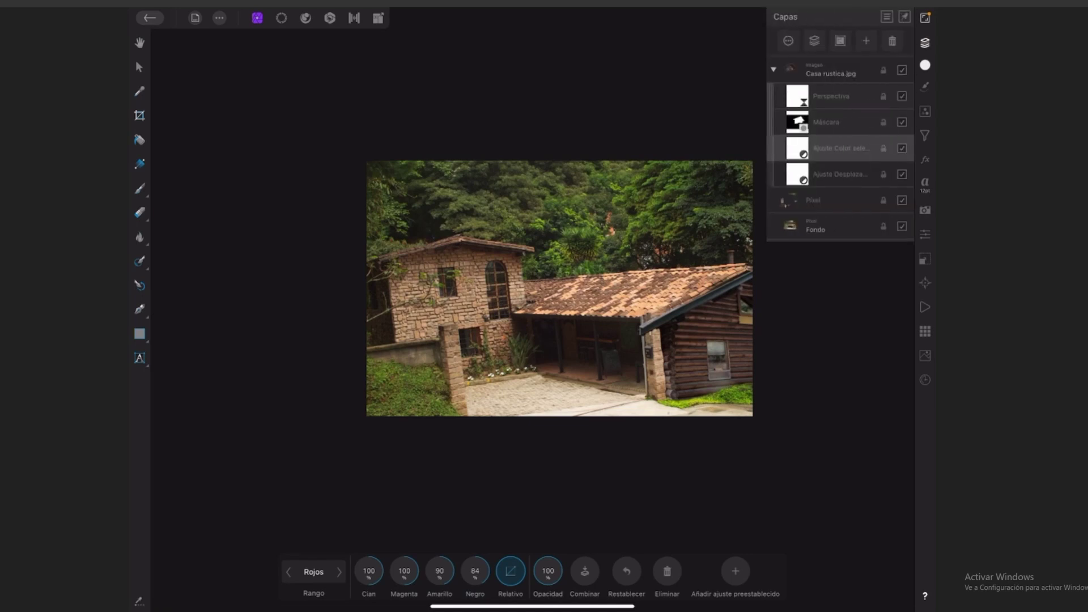
left_click(843, 175)
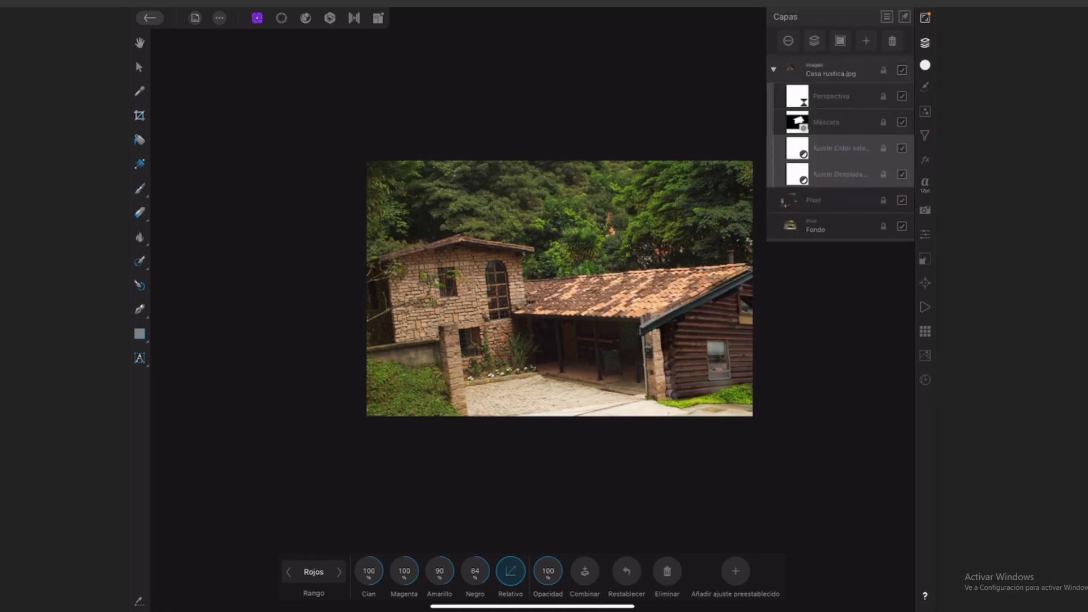
left_click(850, 148)
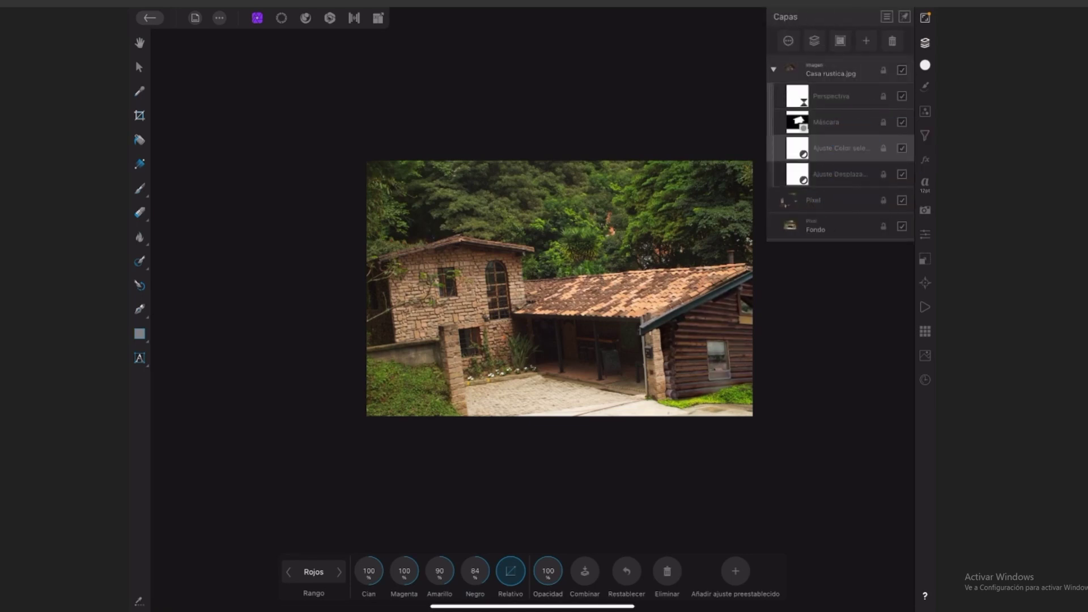
left_click(773, 69)
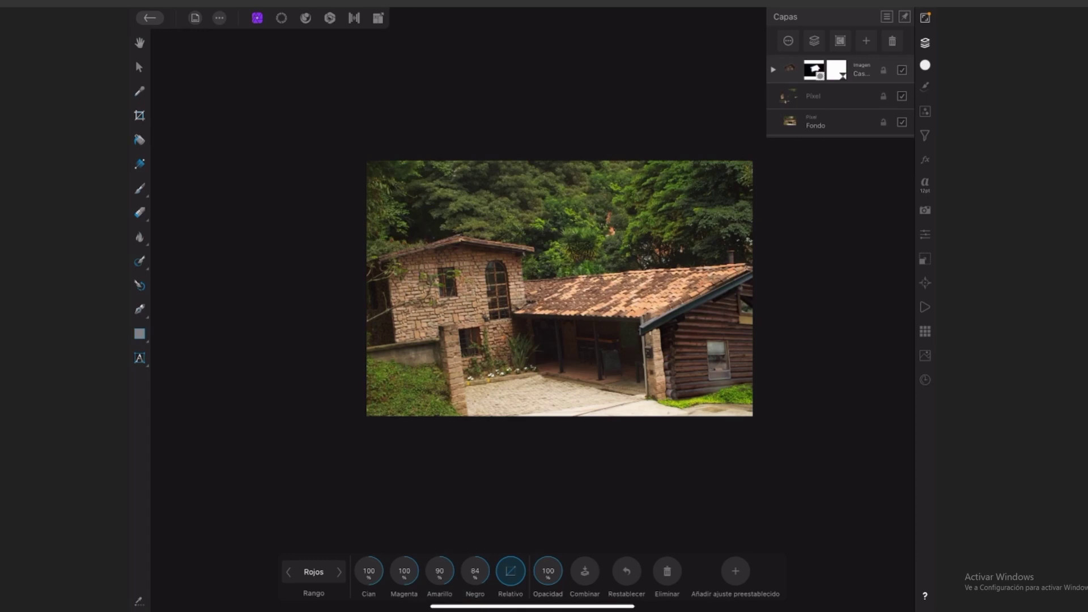
left_click(925, 64)
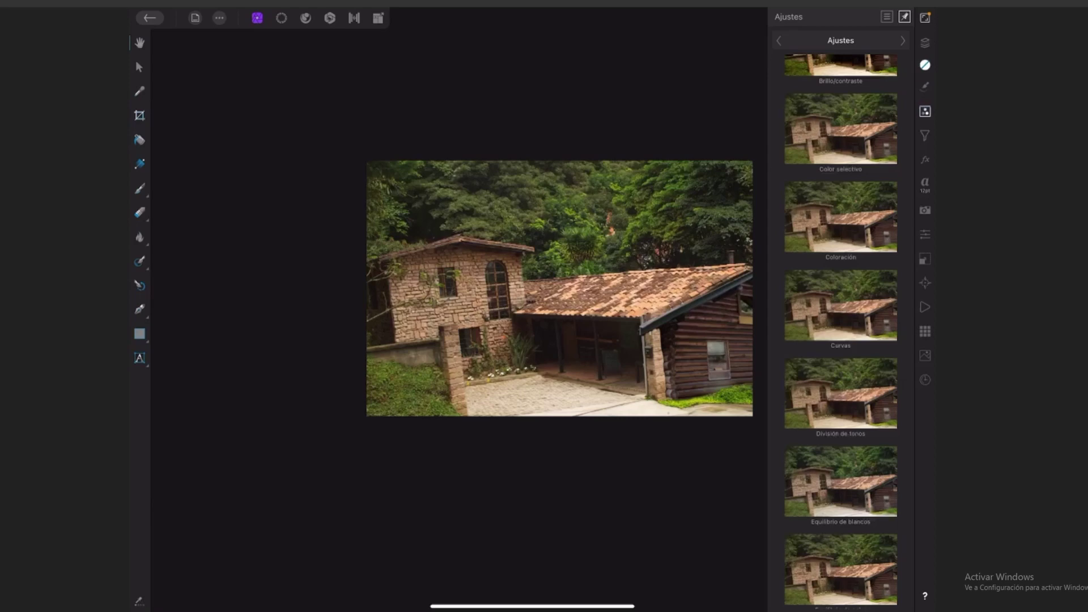
Step: Add a Curves adjustment with three points forming a gentle S-curve for contrast
left_click(851, 304)
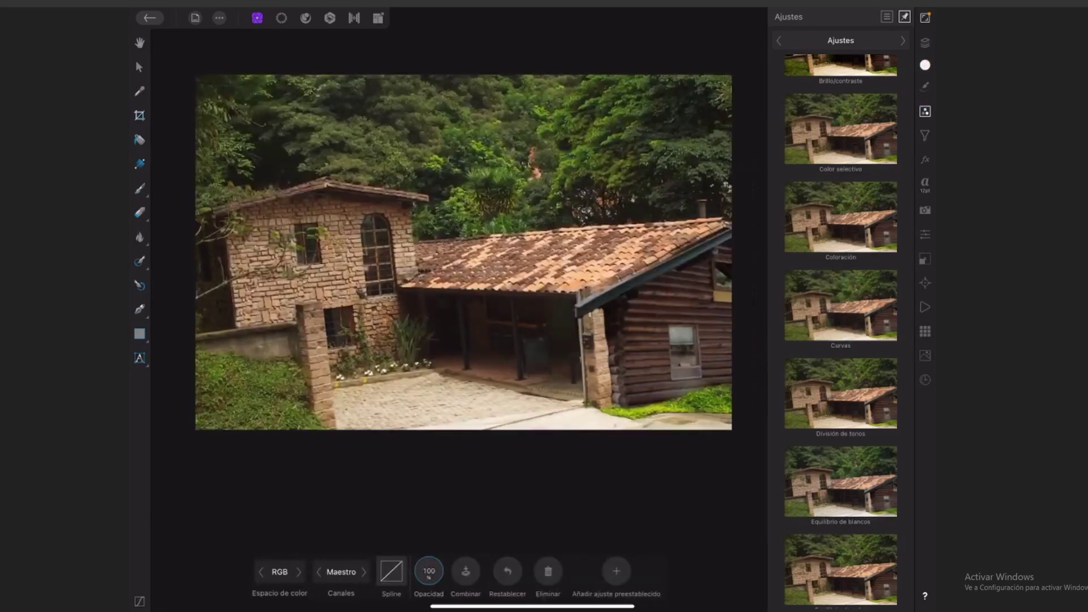
left_click(392, 572)
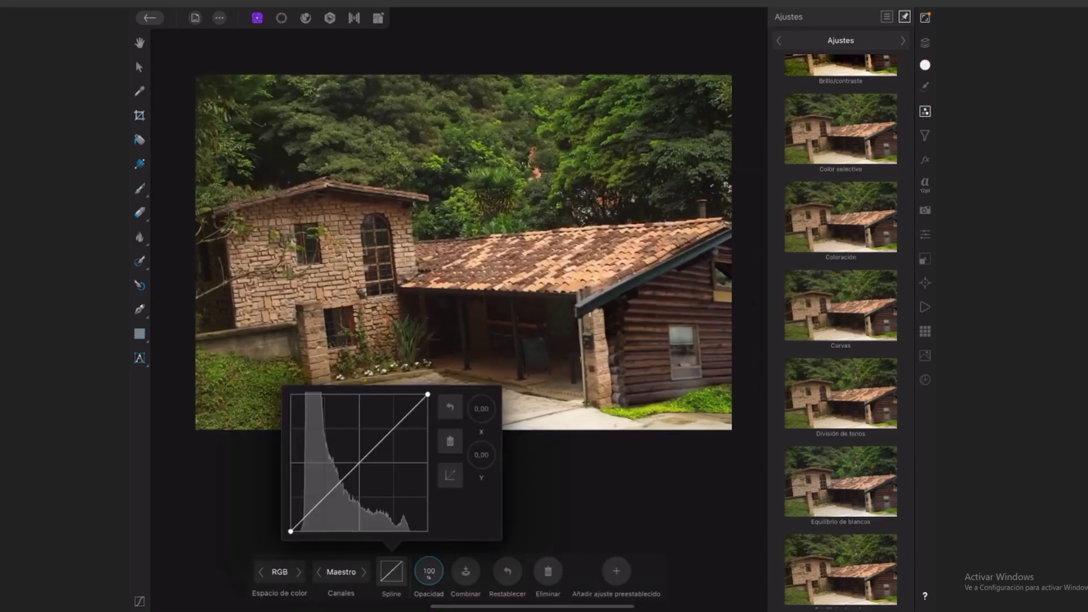
left_click(361, 464)
left_click(395, 430)
left_click(325, 500)
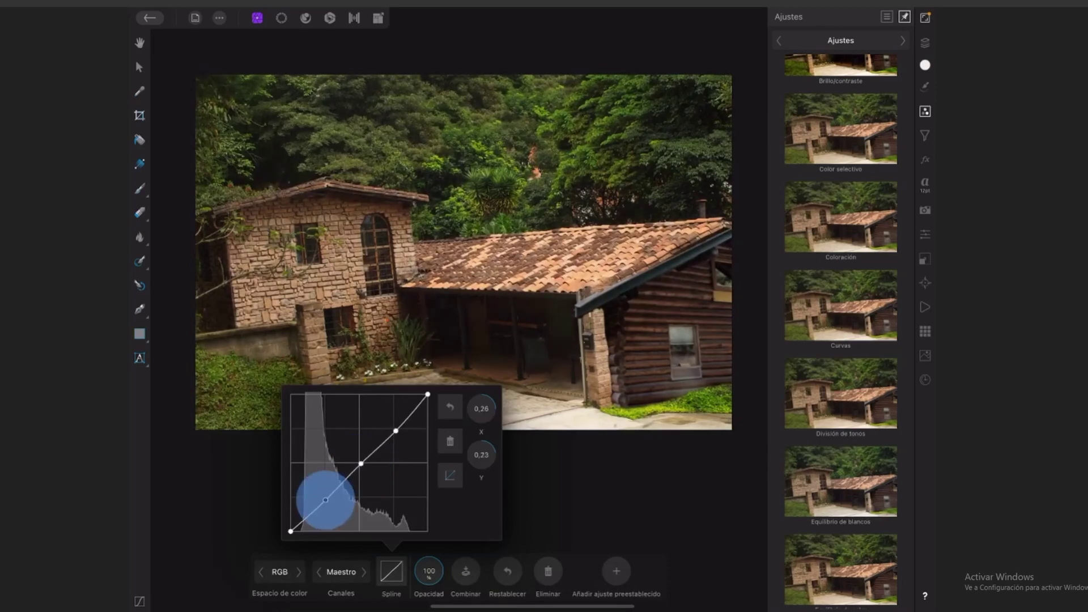
left_click_drag(396, 430, 391, 426)
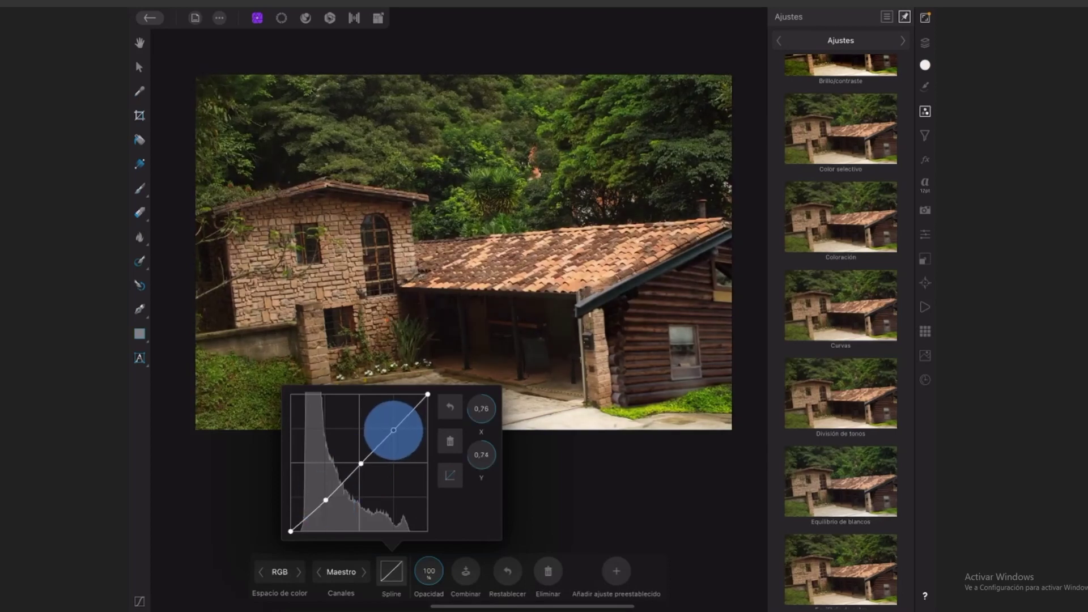
left_click_drag(325, 500, 329, 500)
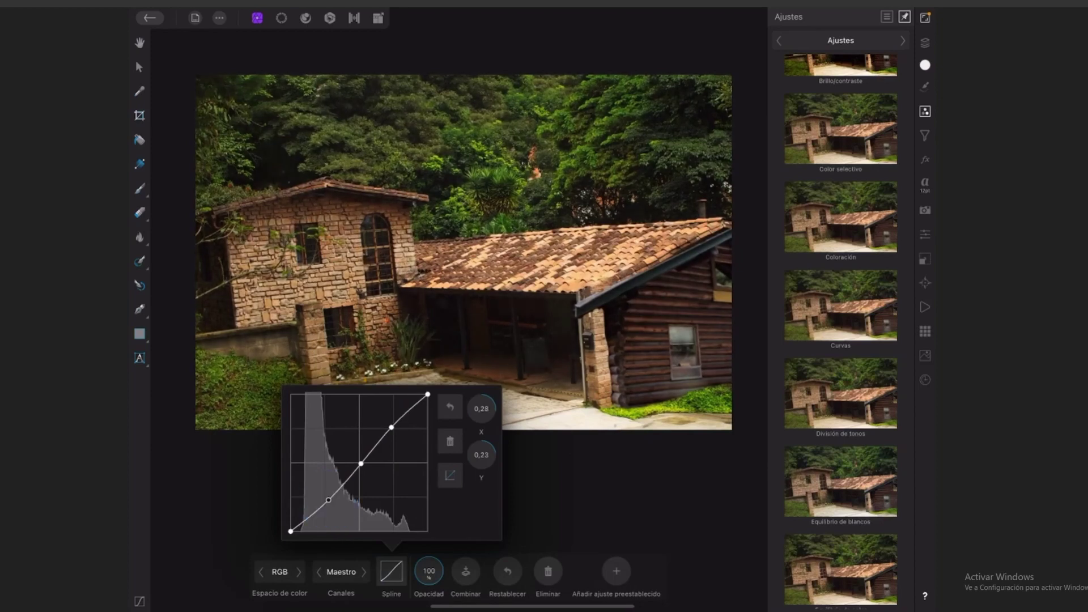
left_click_drag(391, 427, 392, 428)
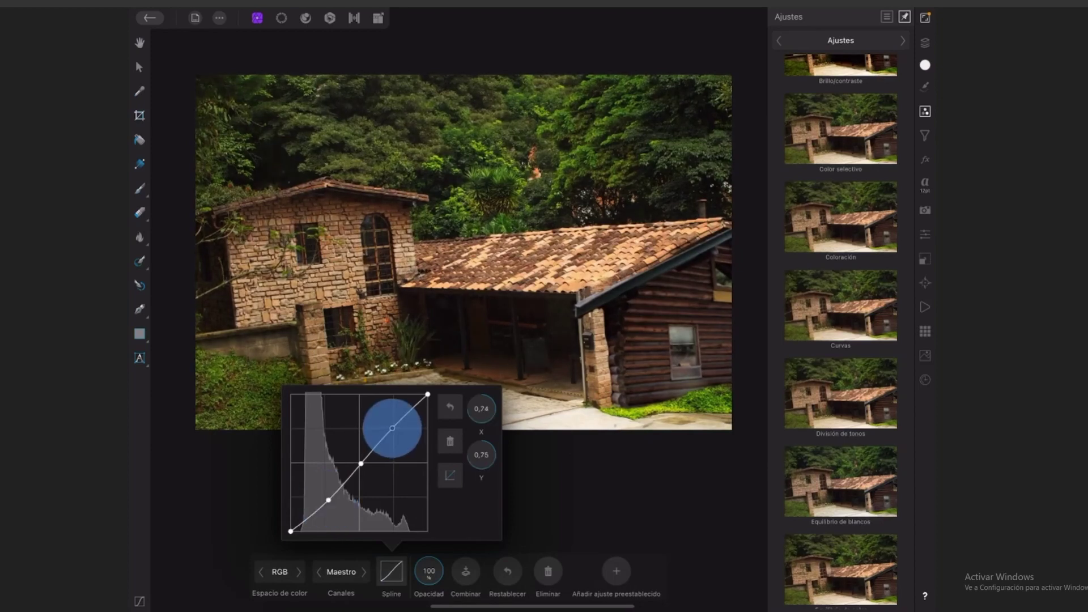
left_click(925, 42)
Step: Set up a black Paint Brush at 119.9 px width
left_click(140, 188)
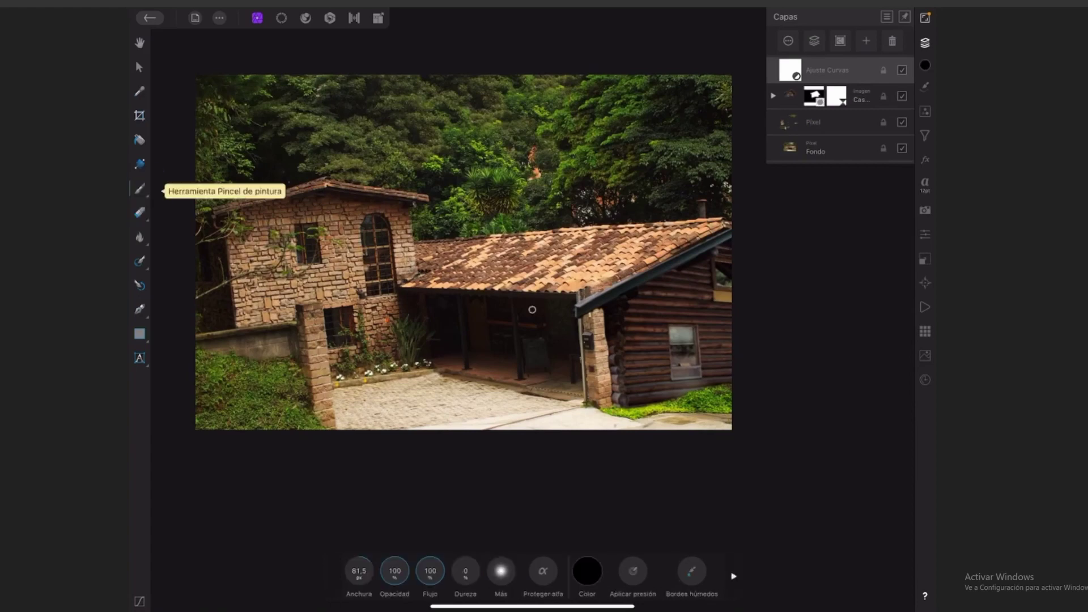
left_click_drag(360, 571, 374, 571)
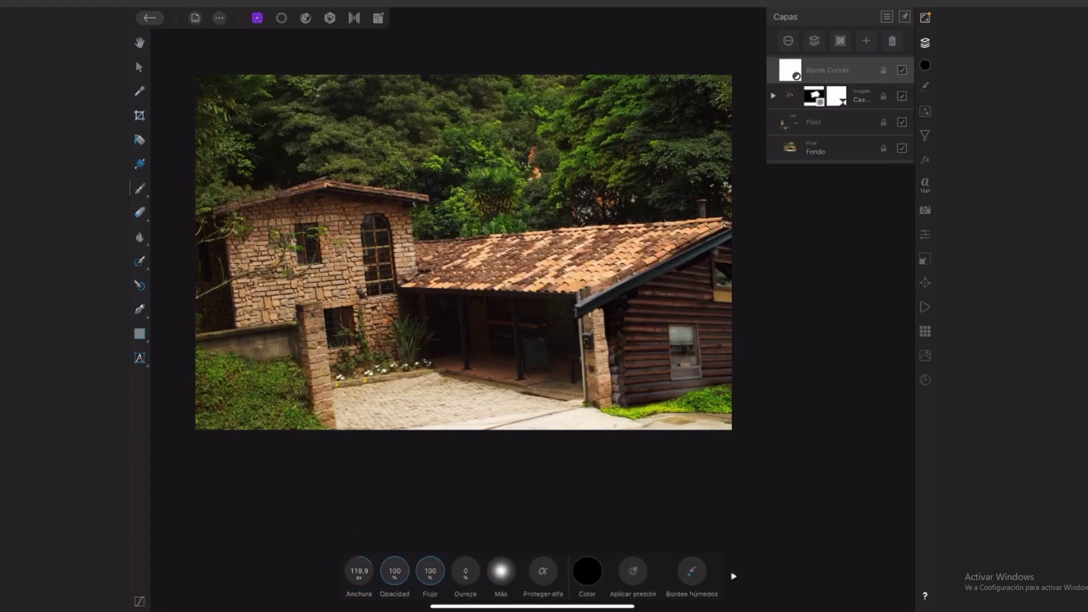
left_click(529, 308)
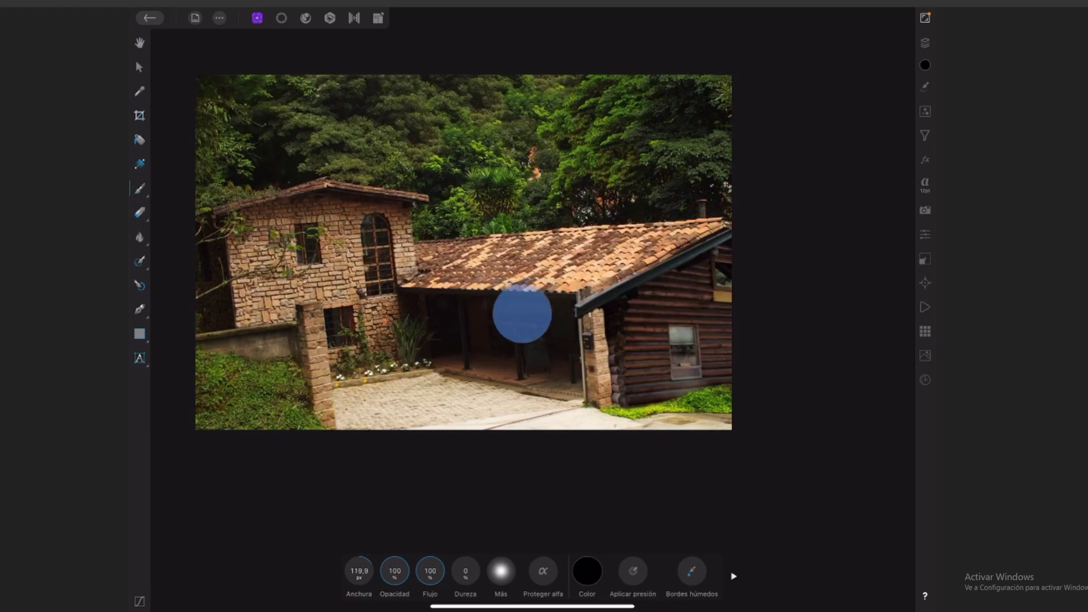
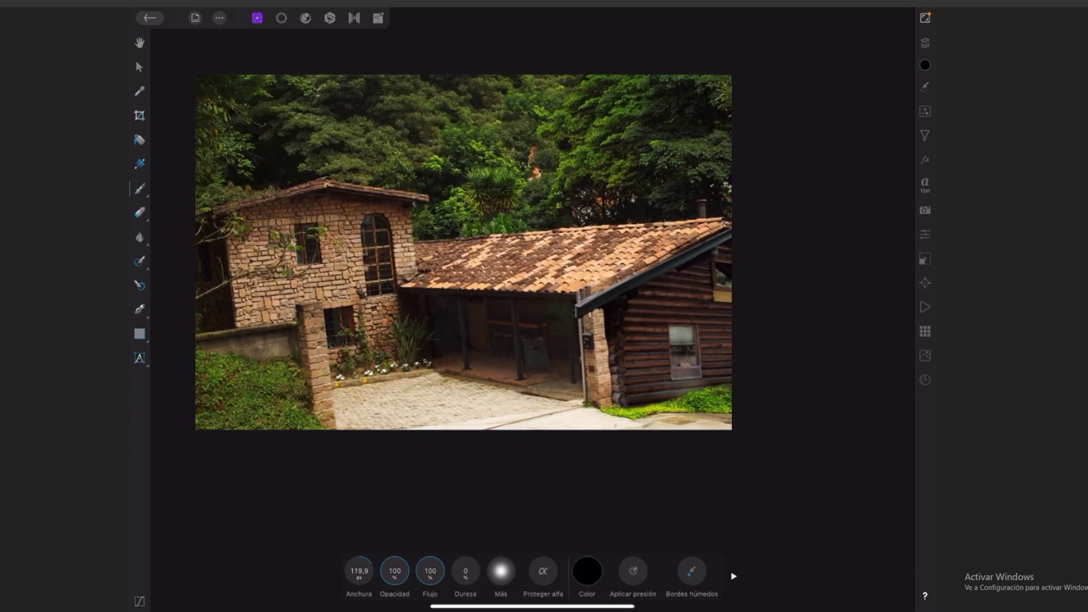
Step: Add an HSL adjustment layer to the photo
left_click(925, 43)
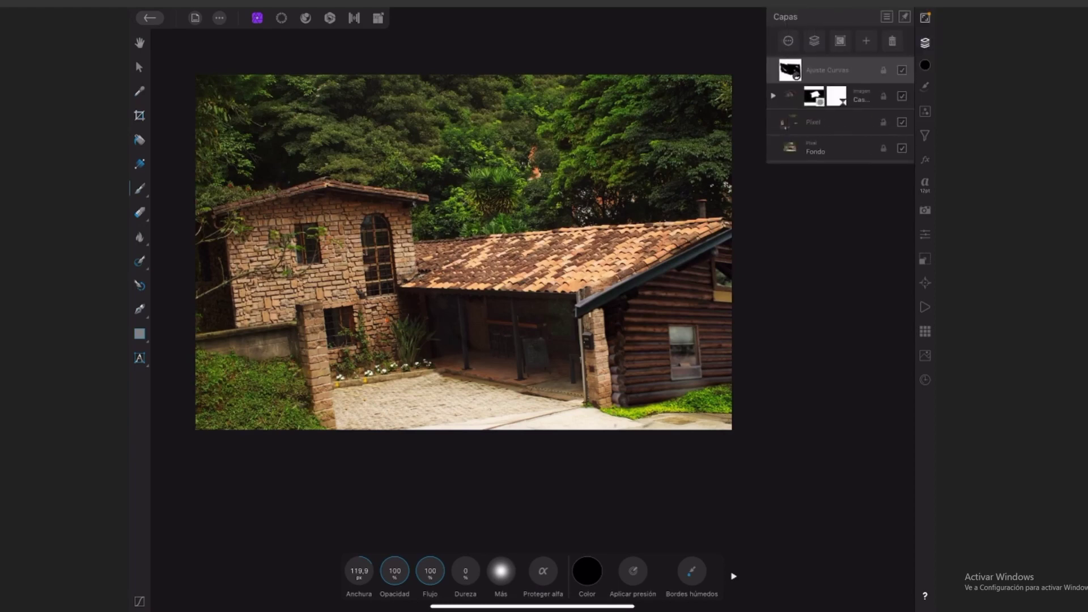
left_click(925, 112)
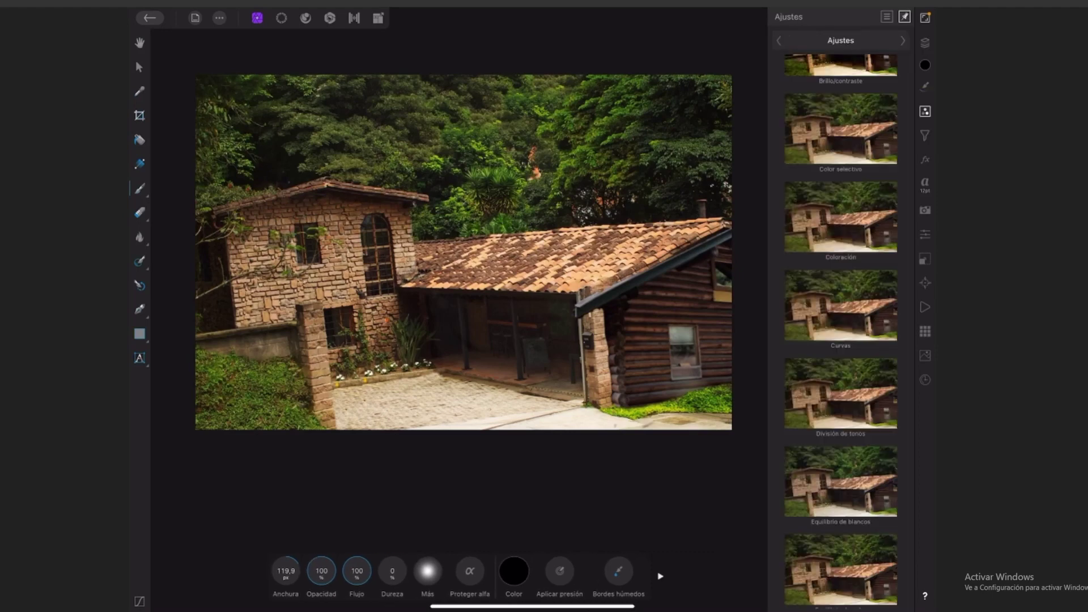
scroll(841, 340, "down", 10)
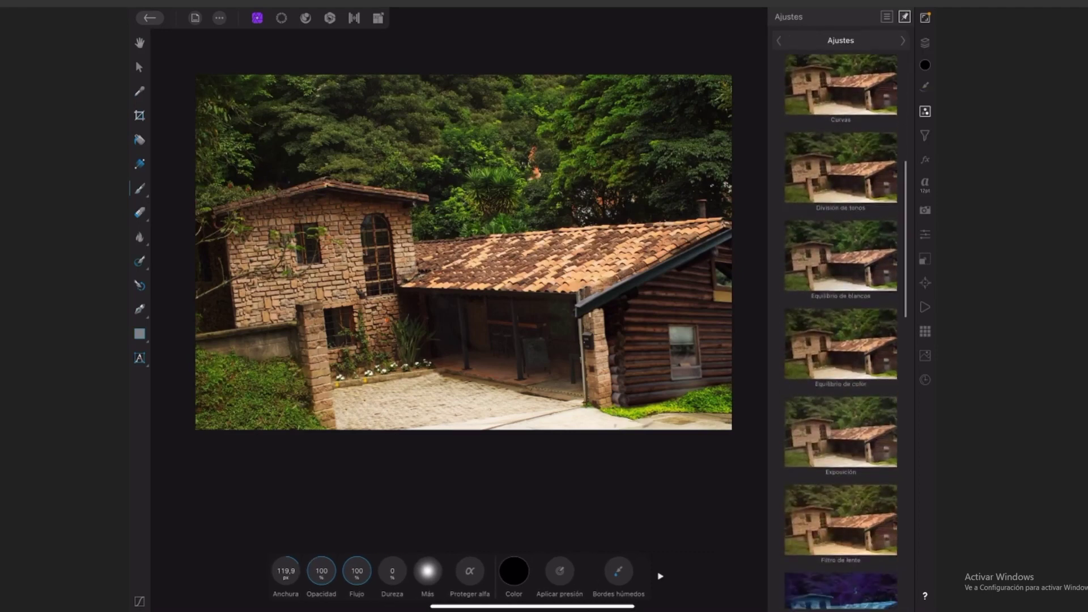
left_click(840, 377)
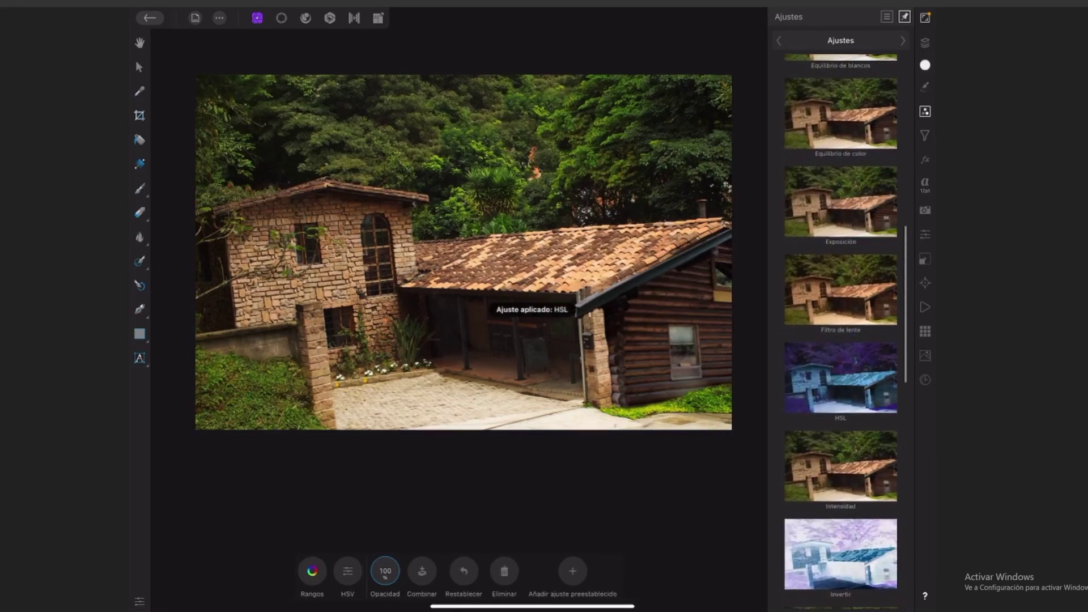
left_click(925, 111)
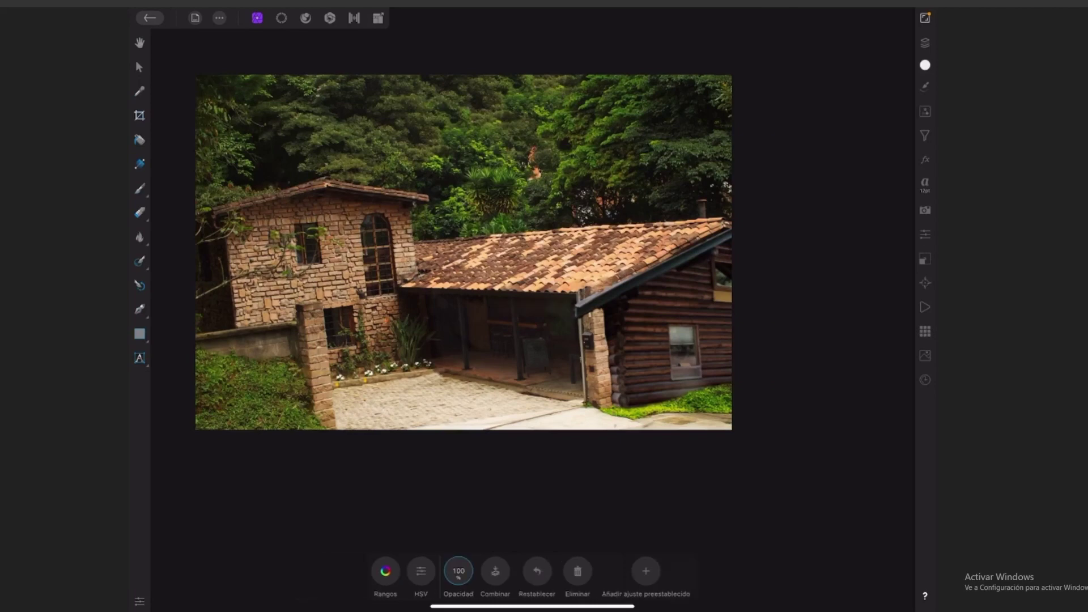
Step: Limit the HSL to the yellow range, shifting hue to 77 and saturation to -36%
left_click(385, 571)
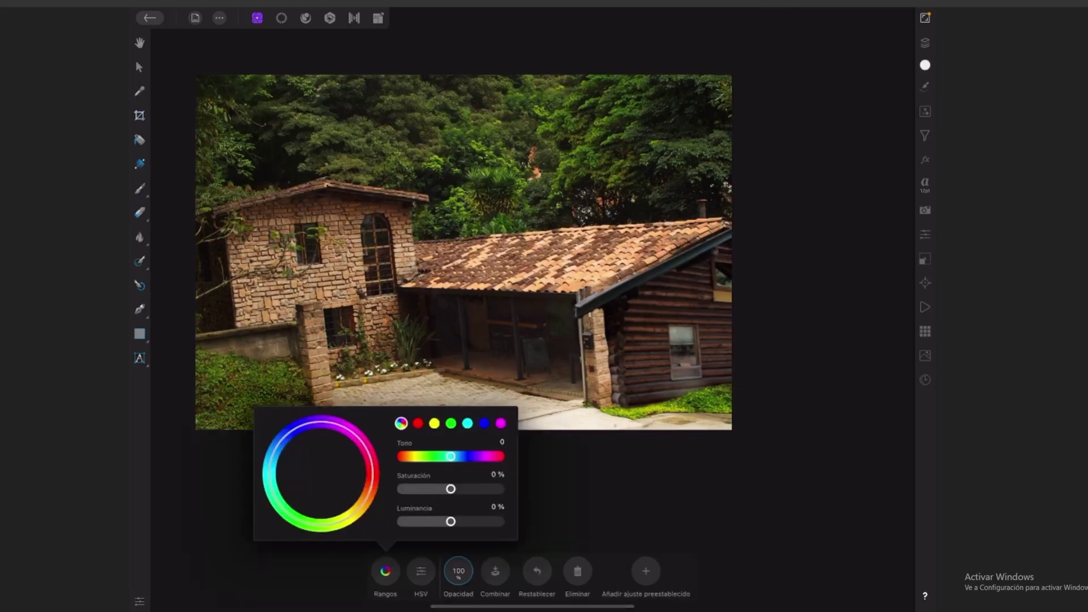
left_click(434, 423)
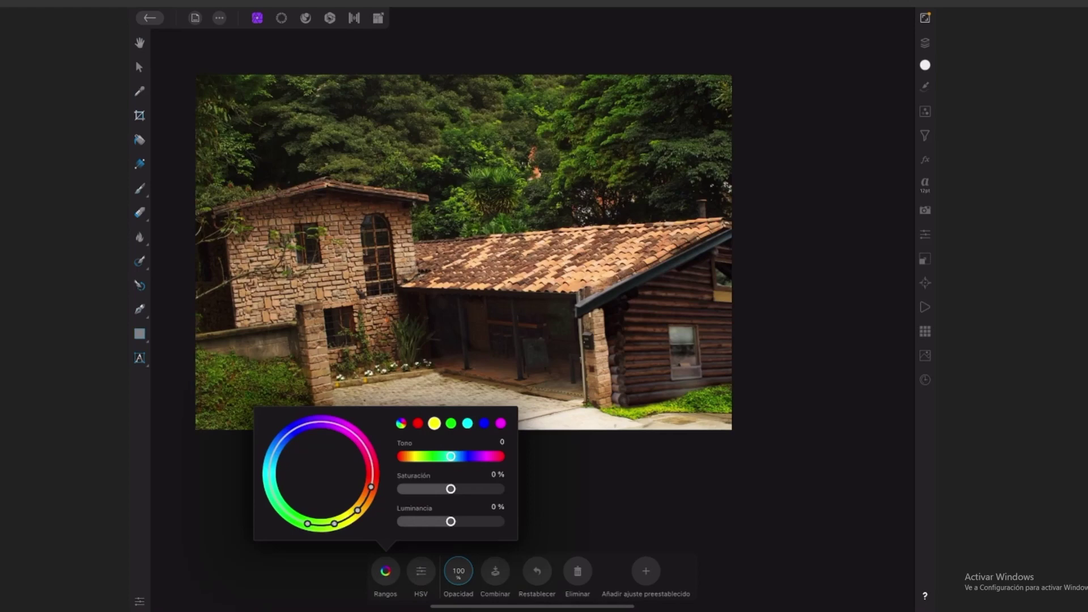
left_click_drag(451, 457, 471, 456)
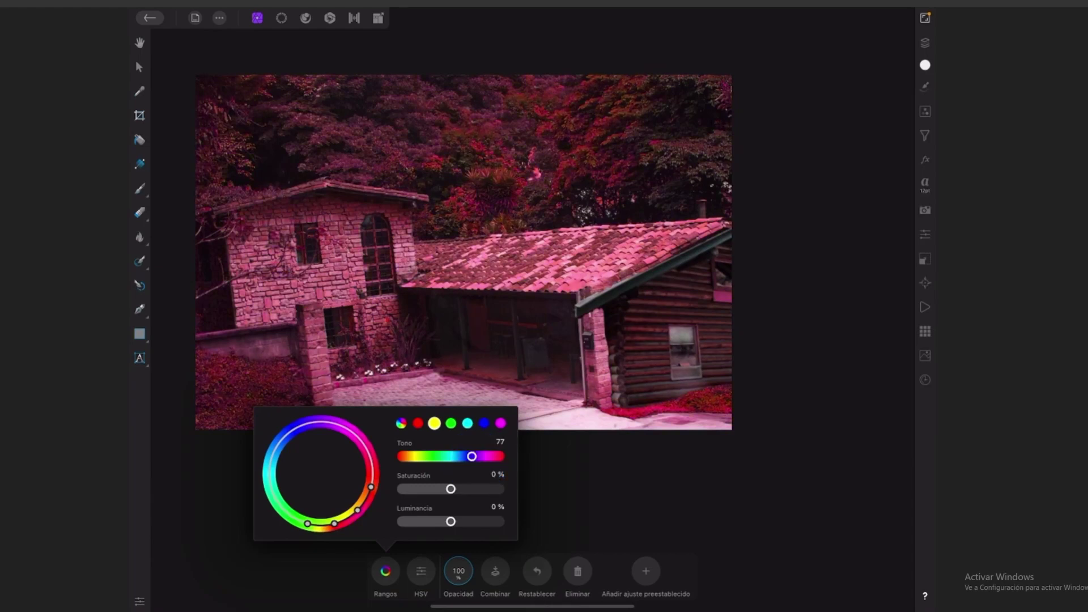
left_click_drag(308, 523, 365, 500)
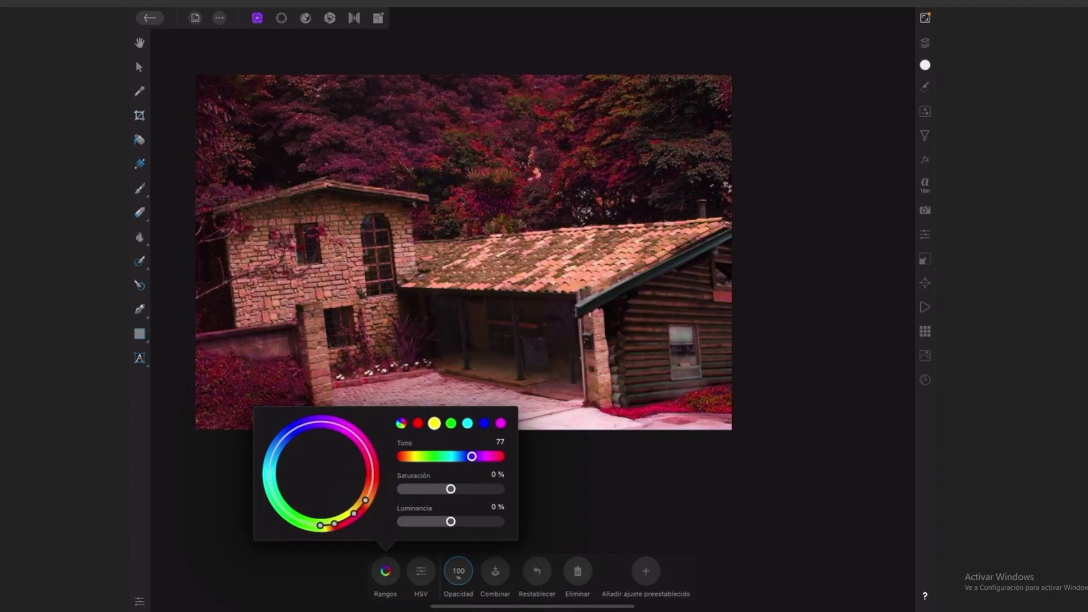
mouse_move(451, 489)
left_mouse_down()
mouse_move(433, 489)
mouse_move(452, 522)
left_mouse_up()
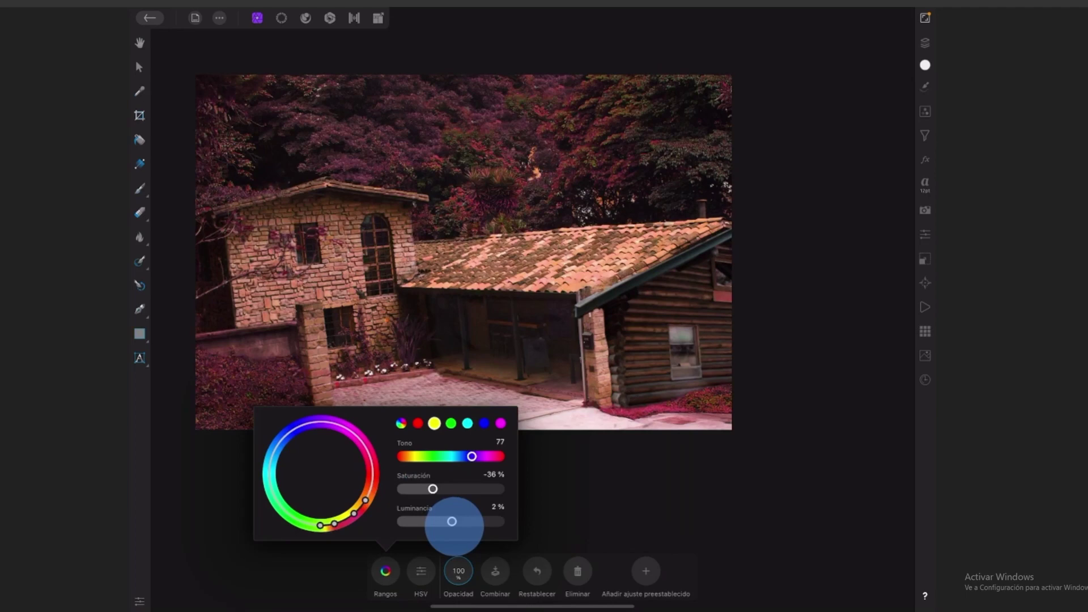
left_click(921, 37)
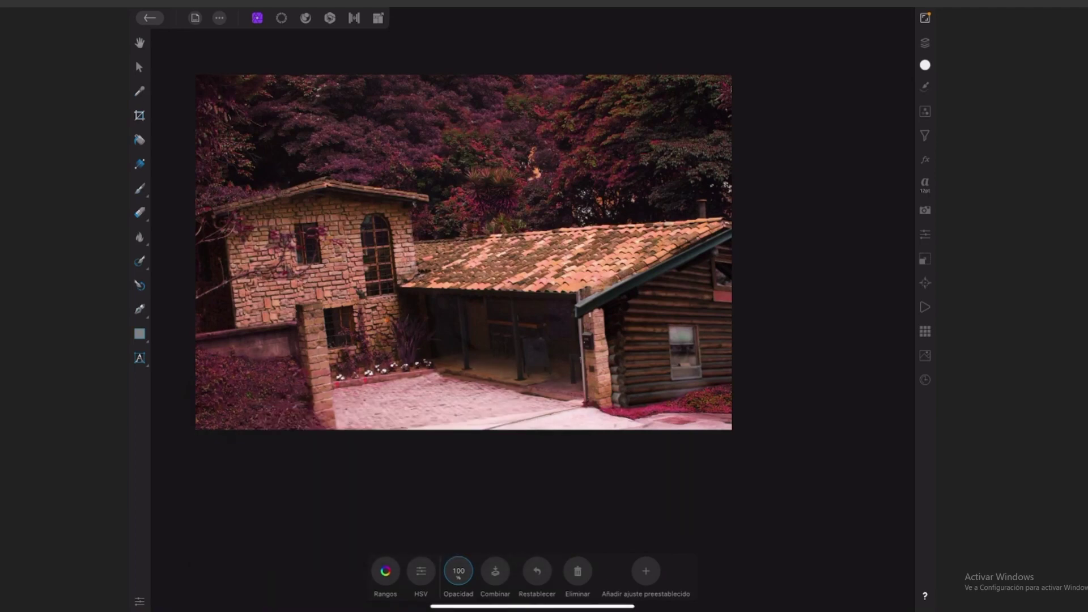
left_click(281, 18)
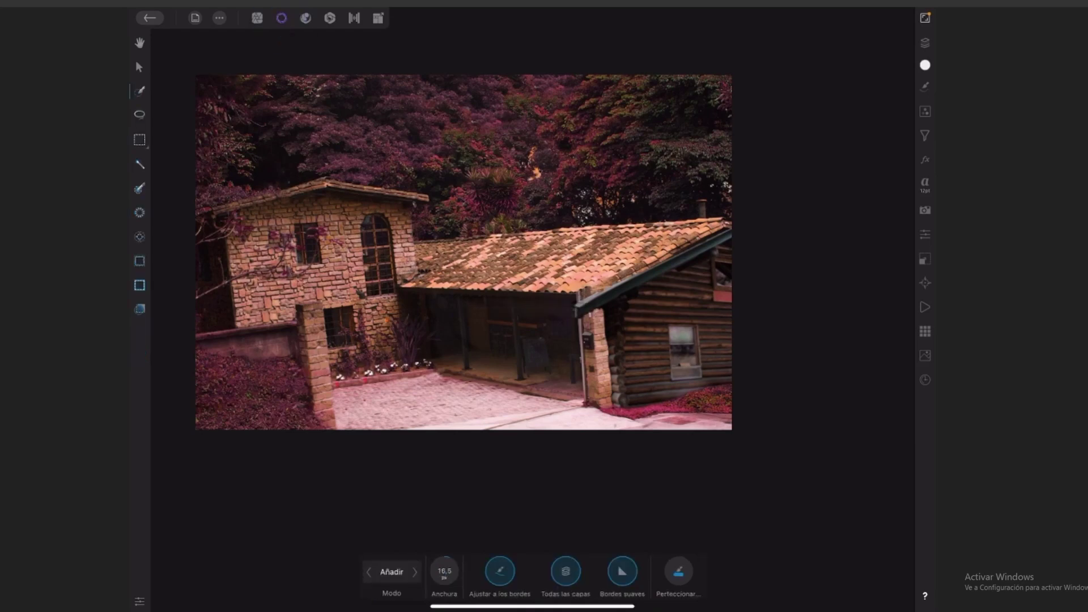
Step: In the Photo persona, start a pen path along the log cabin's roof edge
left_click(257, 17)
left_click(139, 309)
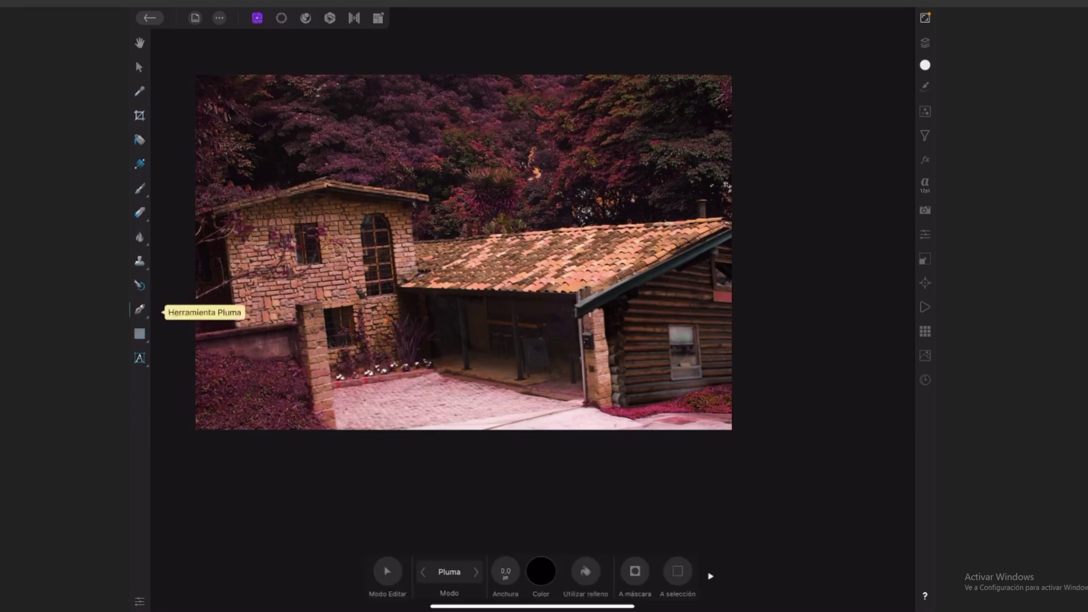
scroll(530, 313, "up", 1)
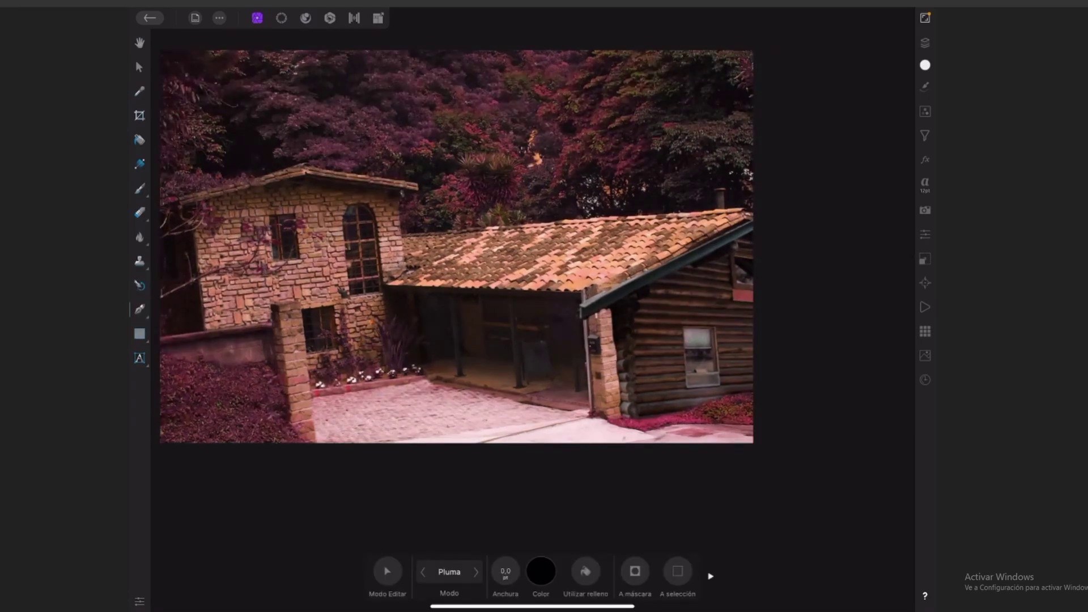
left_click(751, 216)
left_click(742, 210)
scroll(720, 215, "up", 5)
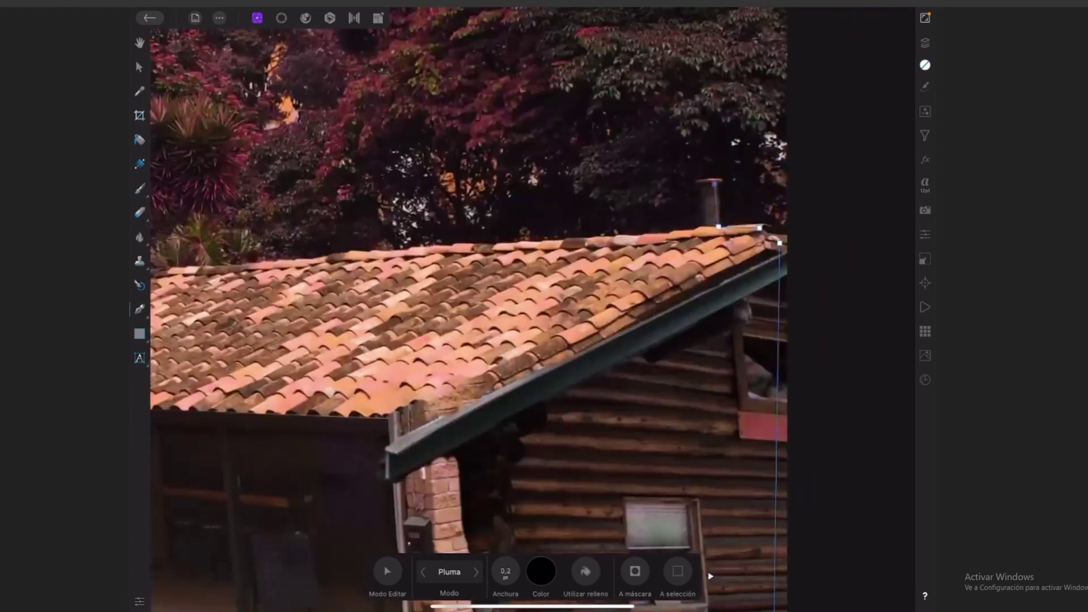
scroll(761, 278, "down", 2)
scroll(761, 278, "up", 3)
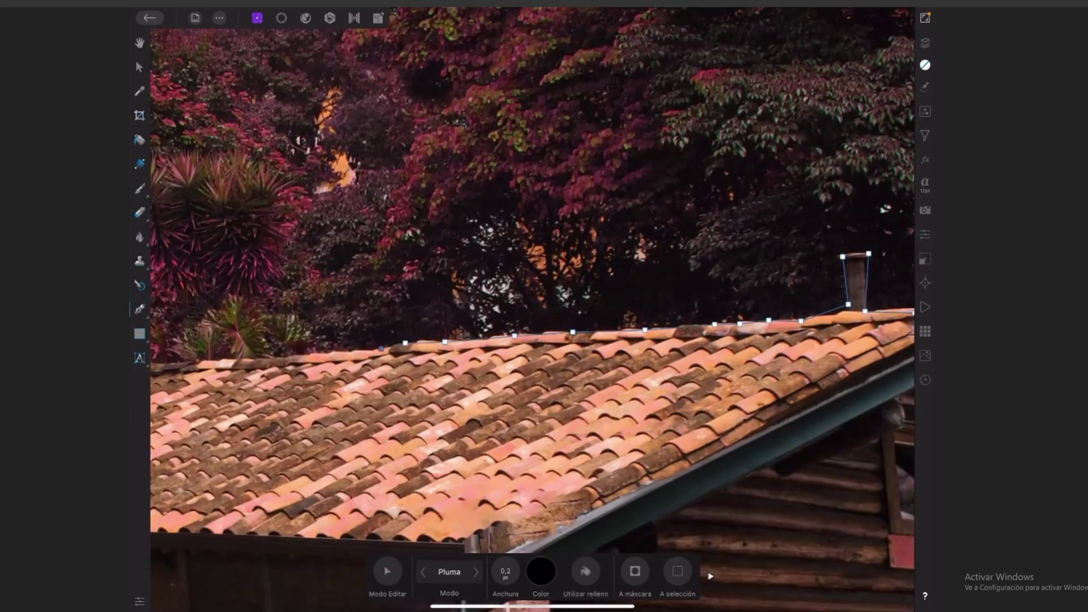
scroll(533, 306, "down", 2)
scroll(532, 306, "down", 2)
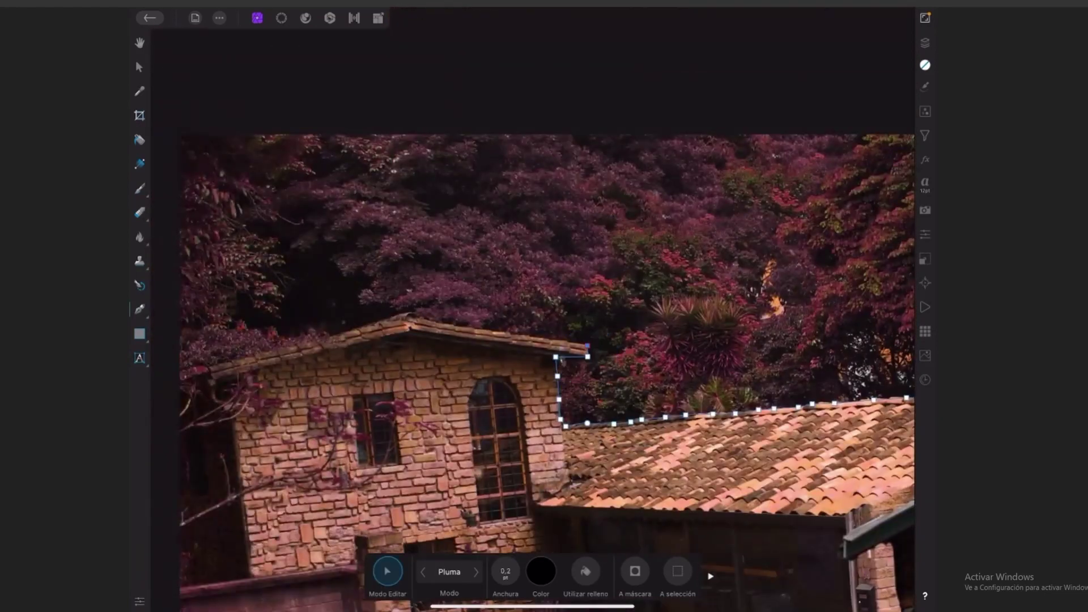
Step: Trace the brick building's roof, walls and base back to the cabin, and convert the path to a selection
left_click(395, 318)
left_click(342, 331)
scroll(545, 340, "up", 3)
scroll(623, 351, "down", 2)
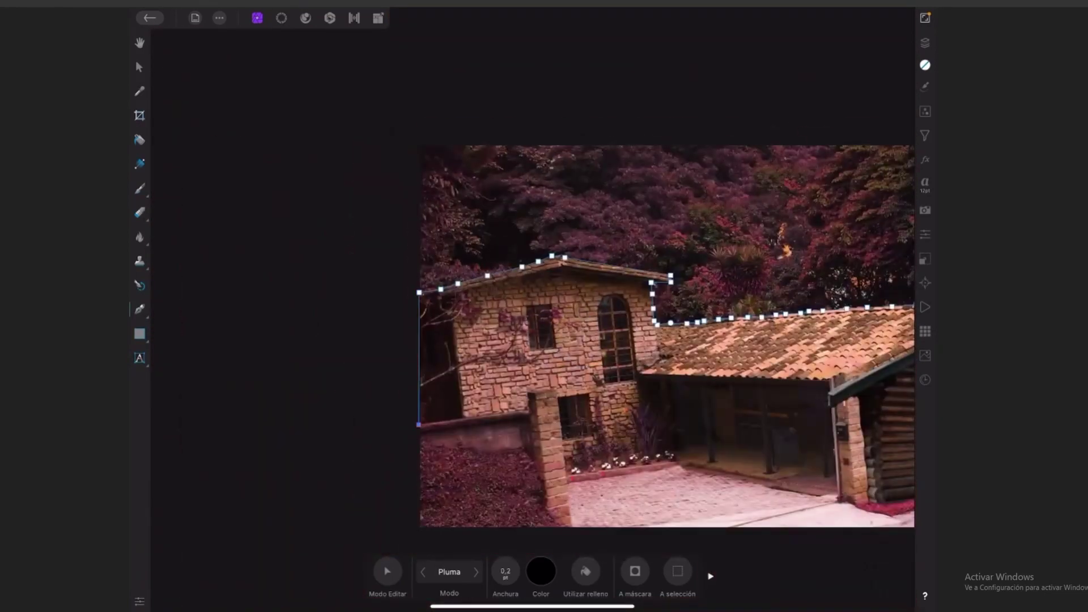
left_click(462, 446)
left_click(527, 453)
scroll(623, 340, "down", 1)
left_click(574, 462)
left_click(742, 450)
left_click_drag(739, 439, 827, 420)
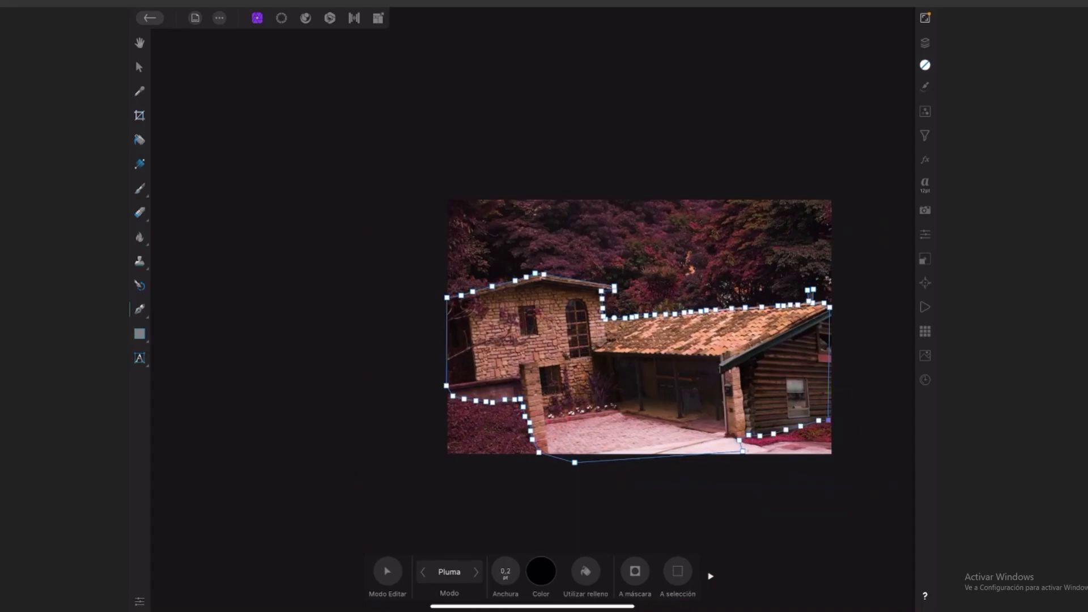
left_click(677, 572)
left_click(925, 43)
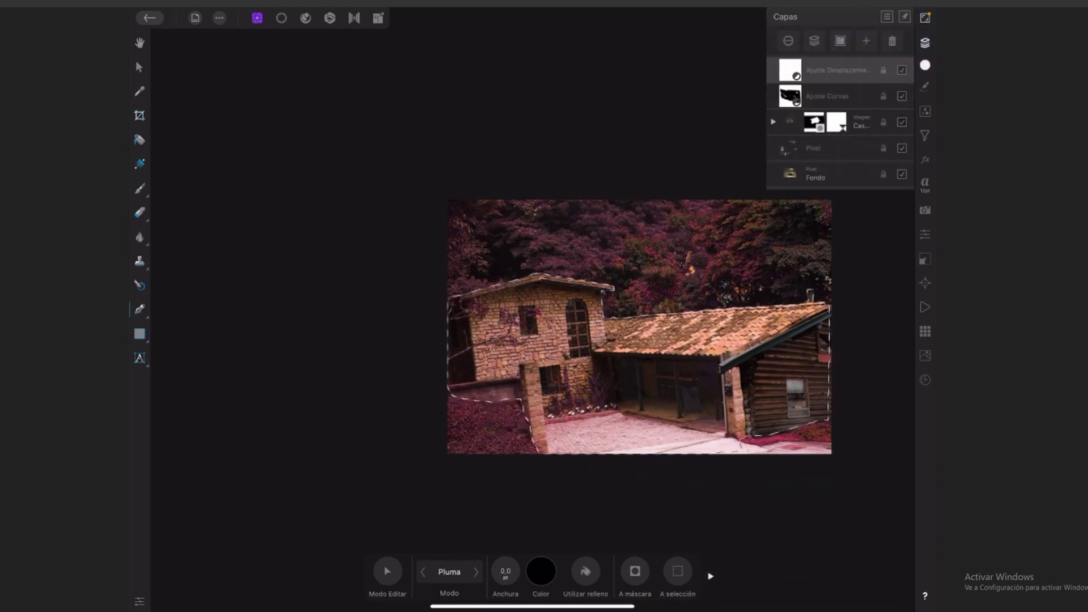
Step: Paint the purple tint off the house with a brush enlarged to about 732 px
left_click(139, 189)
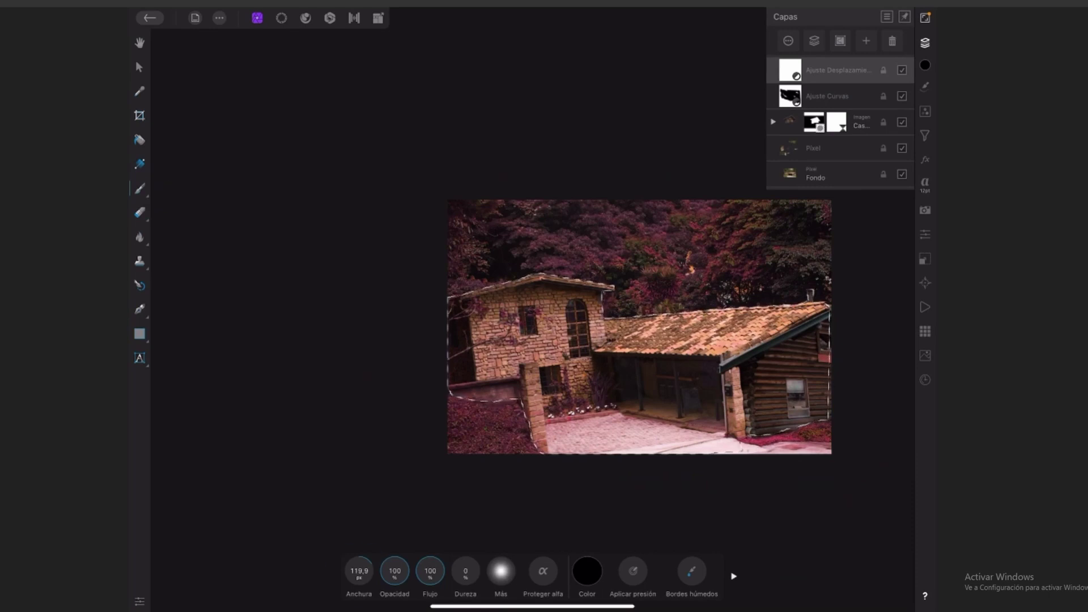
left_click_drag(359, 571, 393, 456)
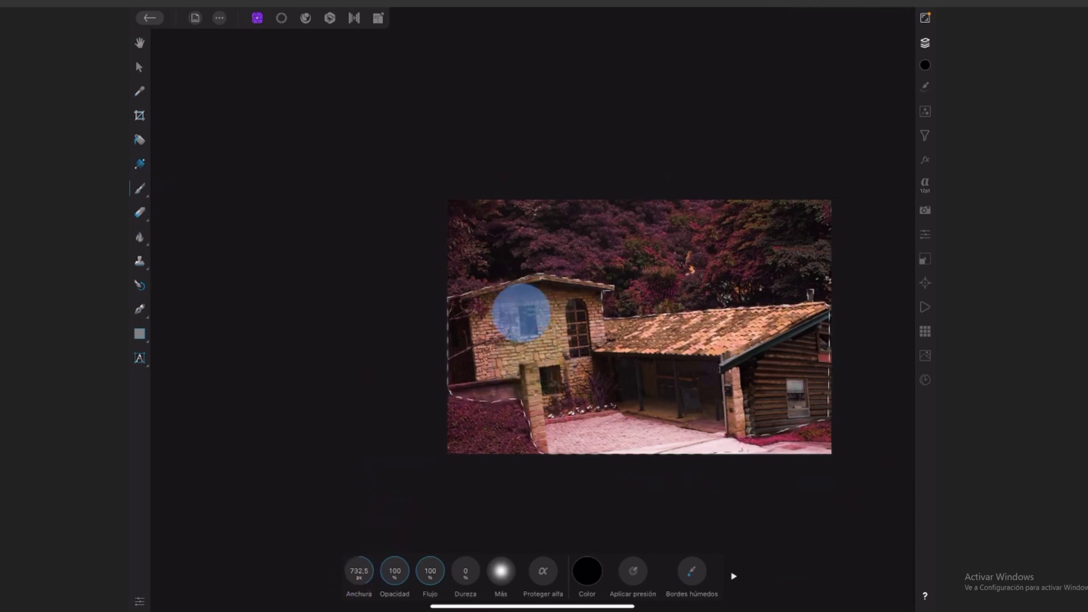
mouse_move(522, 313)
left_mouse_down()
mouse_move(494, 341)
mouse_move(454, 301)
mouse_move(511, 286)
mouse_move(543, 472)
mouse_move(548, 343)
mouse_move(598, 305)
mouse_move(641, 426)
mouse_move(671, 445)
mouse_move(758, 330)
mouse_move(834, 357)
left_mouse_up()
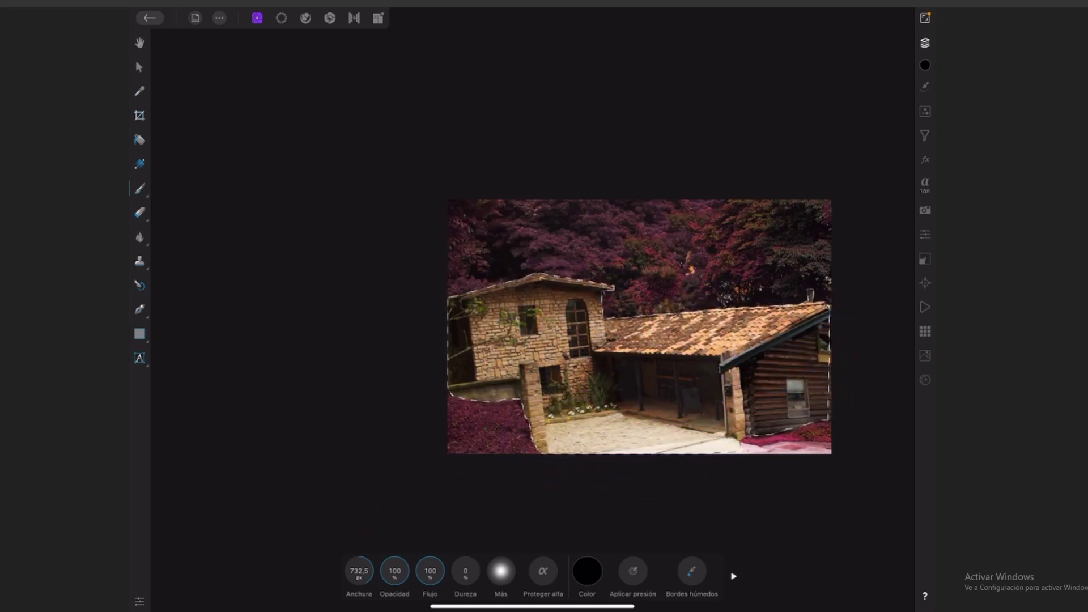
left_click(220, 18)
left_click(220, 17)
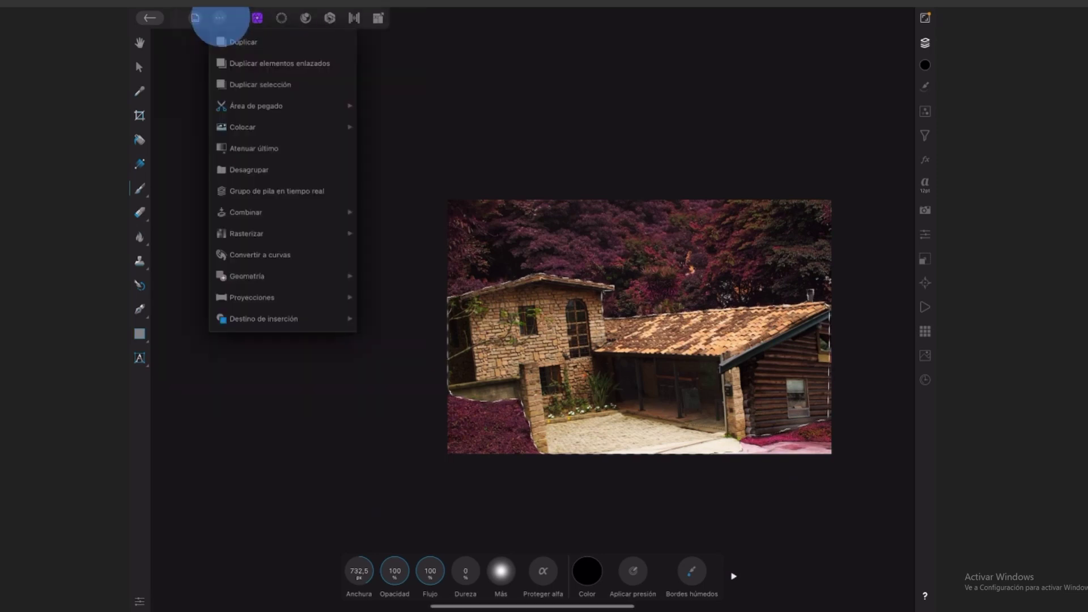
left_click(280, 19)
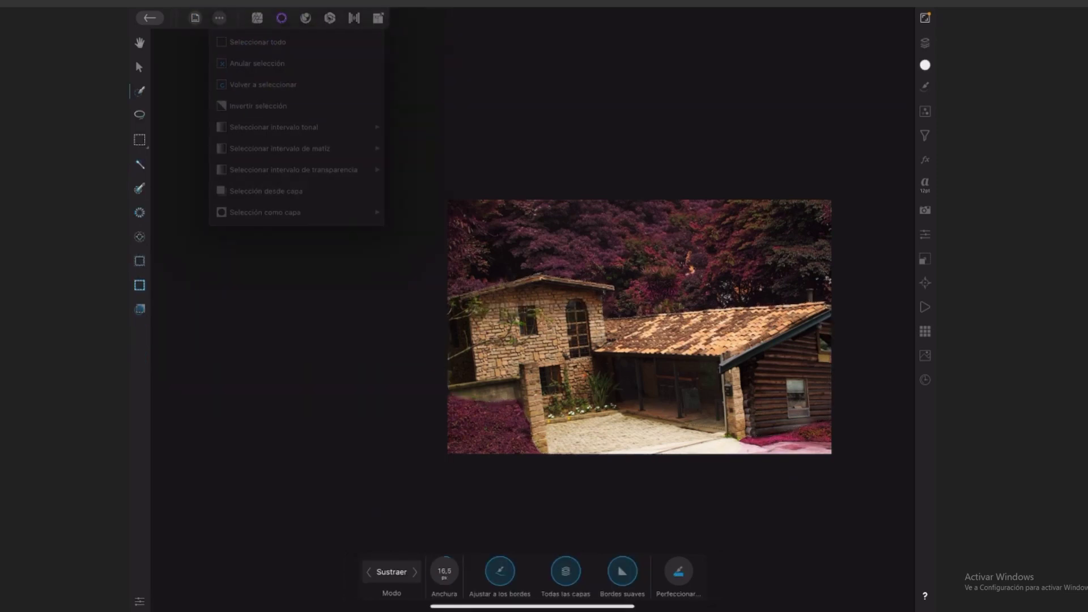
left_click(257, 18)
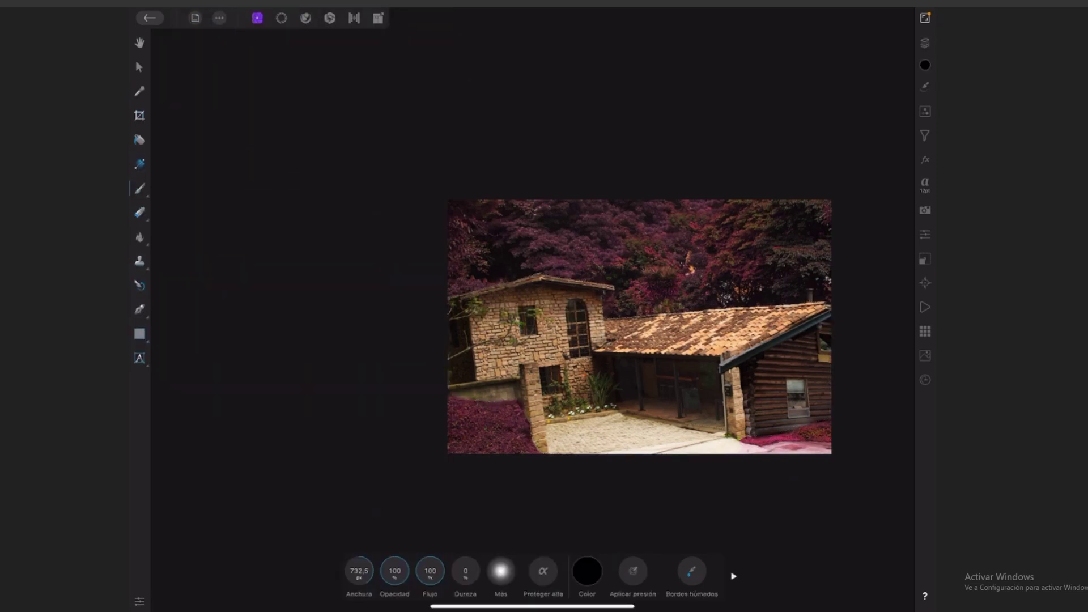
Step: Undo a stray stroke, then paint the bottom-right edge with a 176 px brush
left_click_drag(764, 460, 758, 454)
key("ctrl+z")
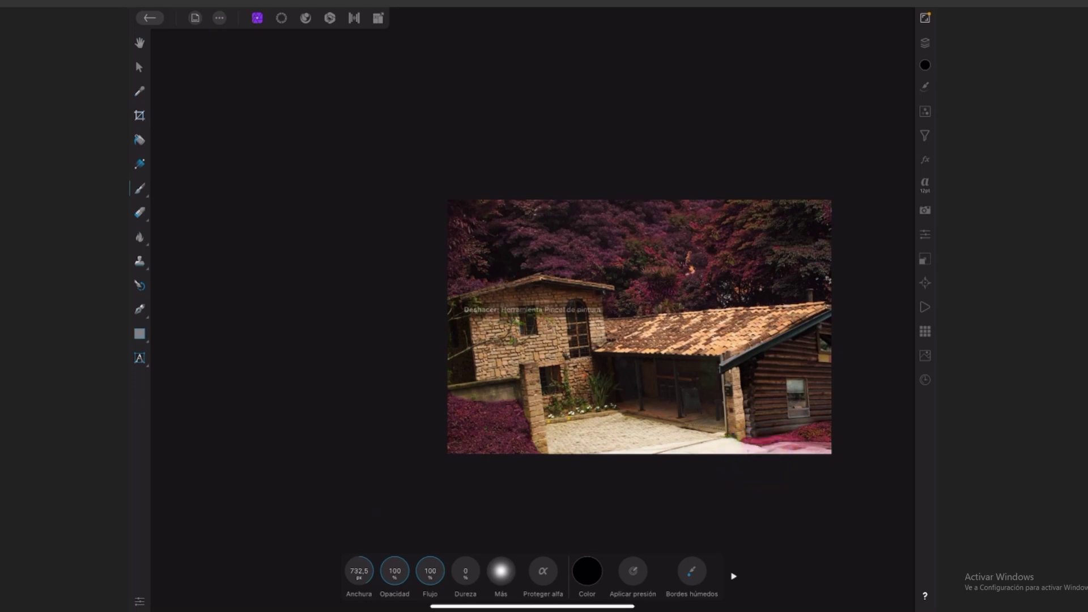
left_click_drag(360, 572, 347, 573)
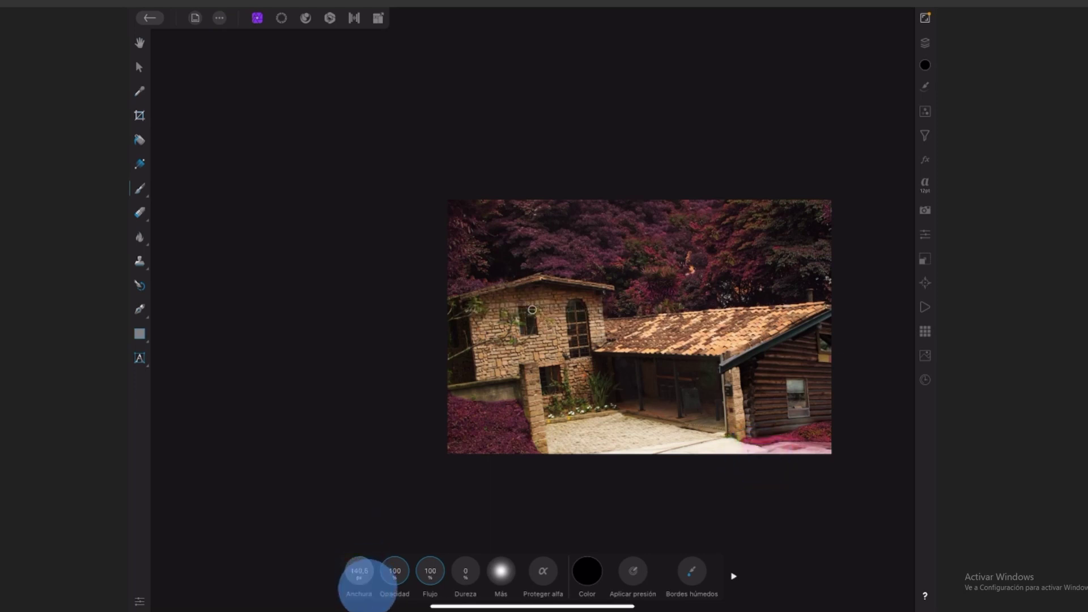
left_click_drag(753, 455, 812, 450)
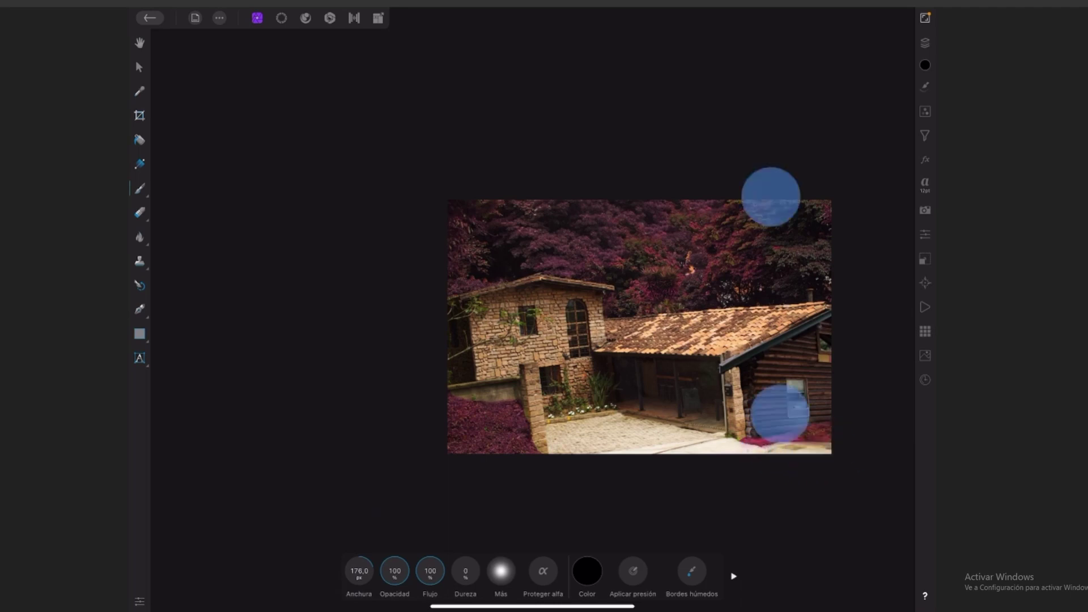
mouse_move(780, 414)
left_mouse_down()
mouse_move(720, 394)
mouse_move(742, 423)
left_mouse_up()
Step: Lower the HSL Shift layer's opacity to 50% and toggle it to compare
left_click(925, 43)
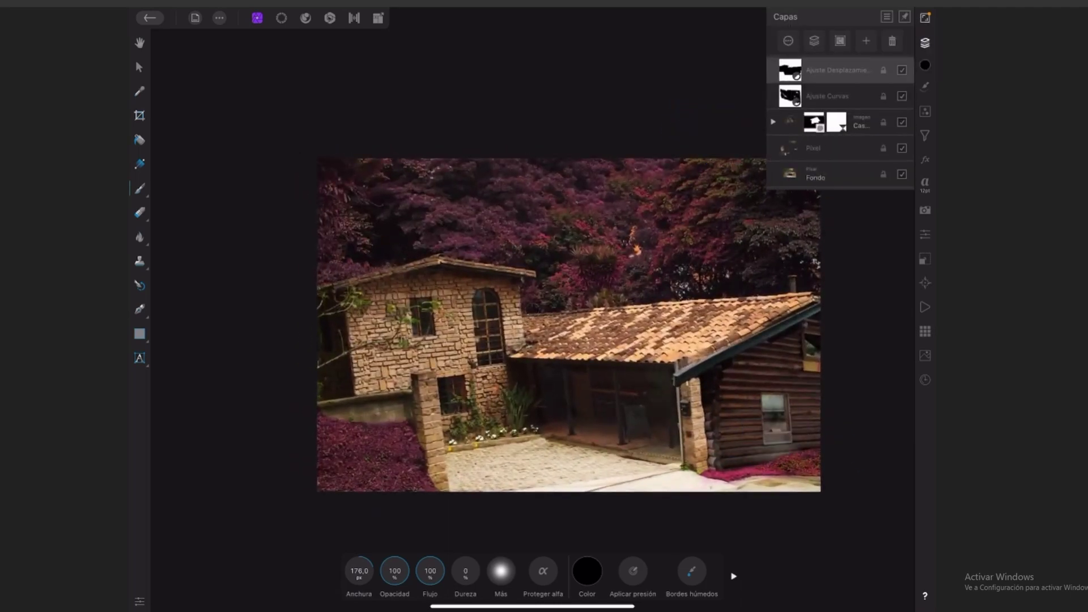
left_click(846, 68)
left_click(839, 70)
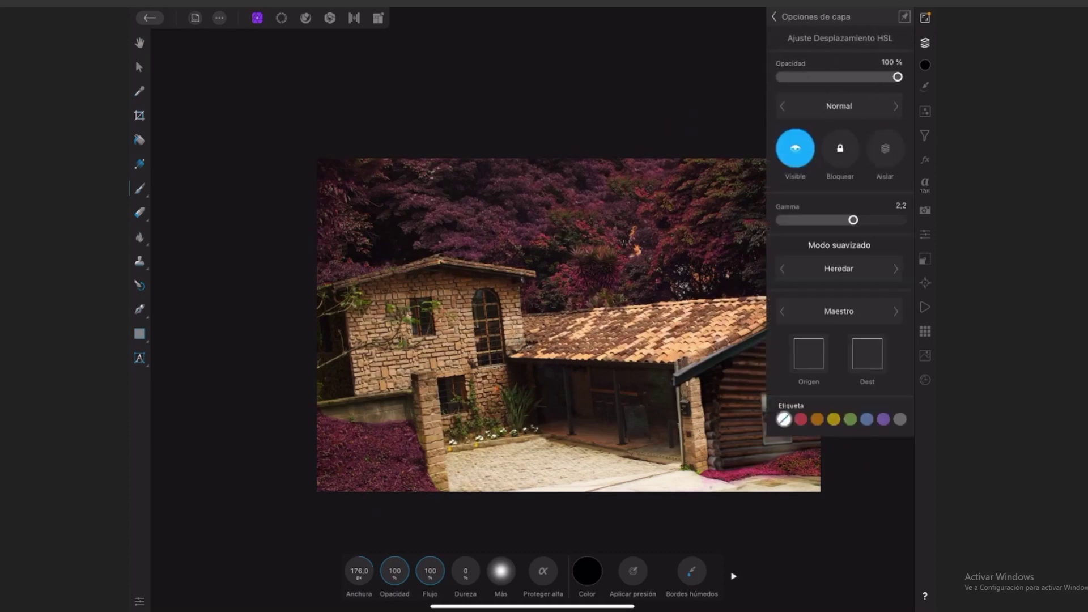
left_click_drag(898, 77, 840, 76)
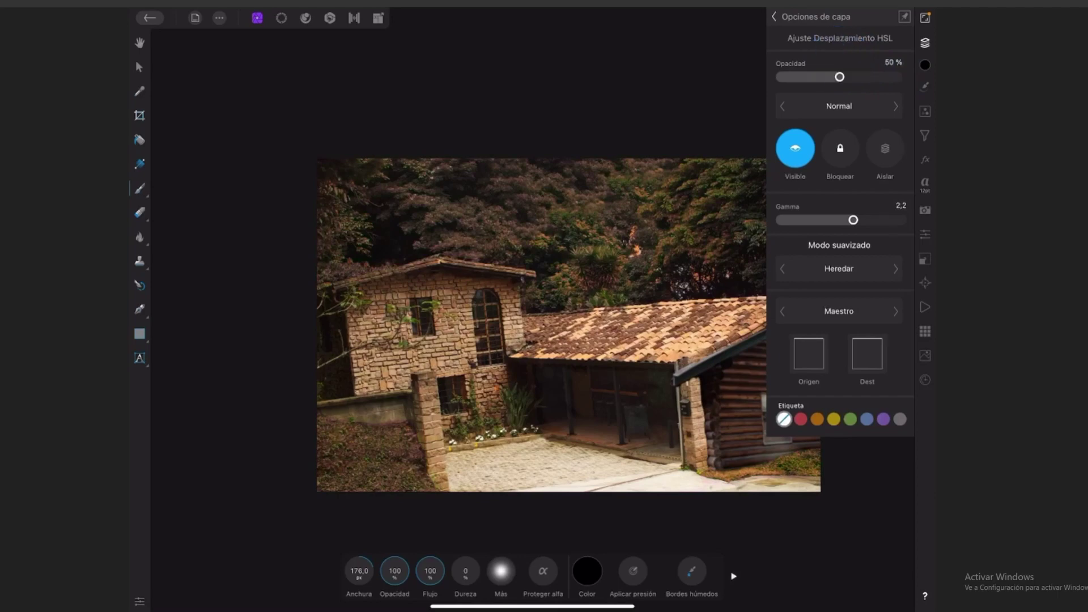
left_click(774, 16)
left_click(902, 70)
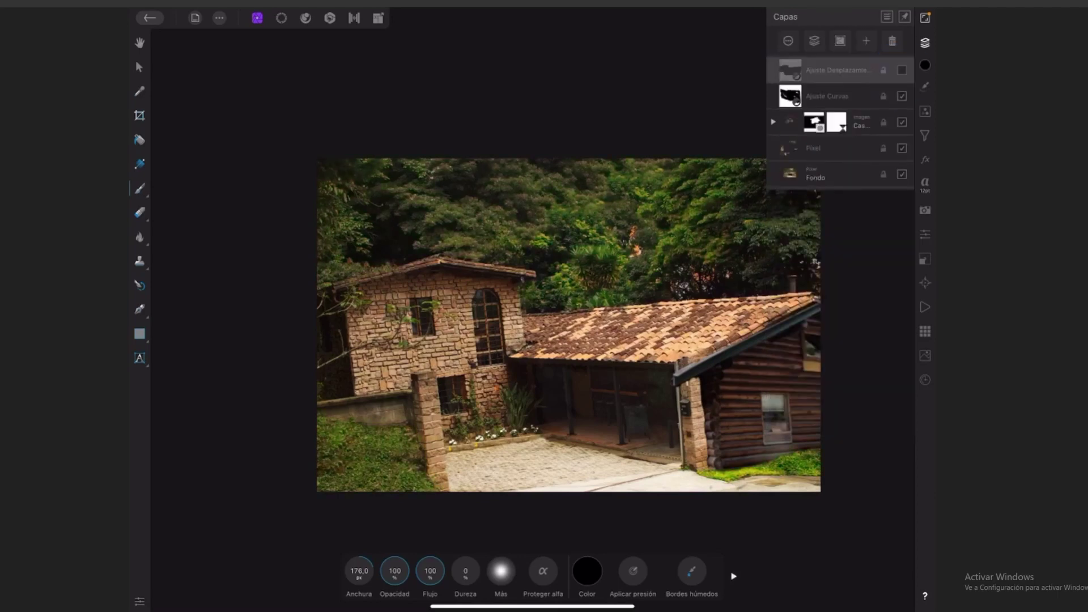
left_click(902, 70)
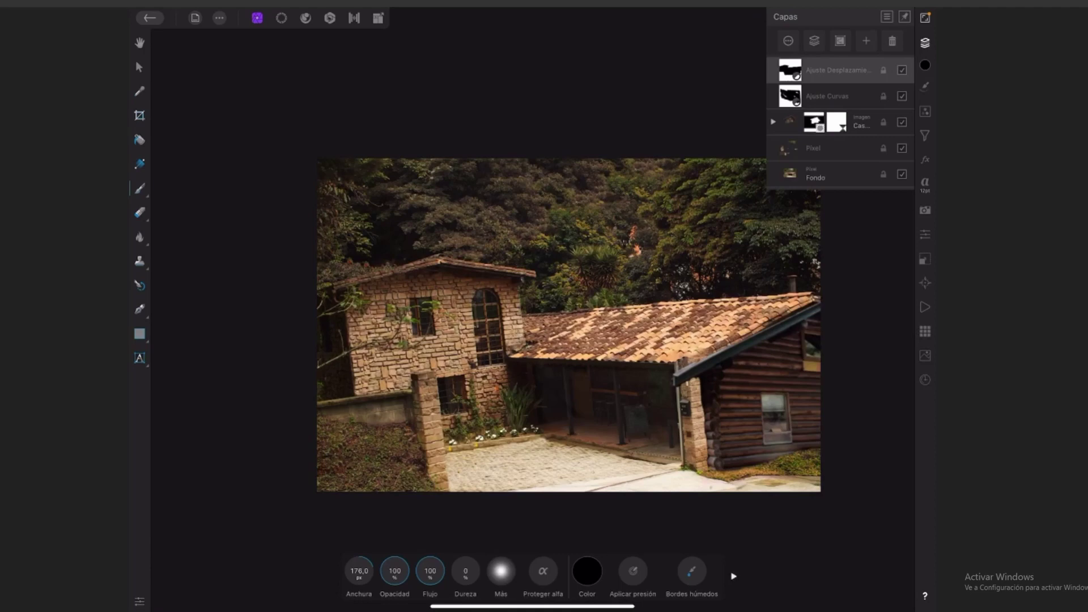
Step: Set the HSL Shift blend mode to Multiplicar and toggle it to compare
left_click(839, 70)
left_click(839, 106)
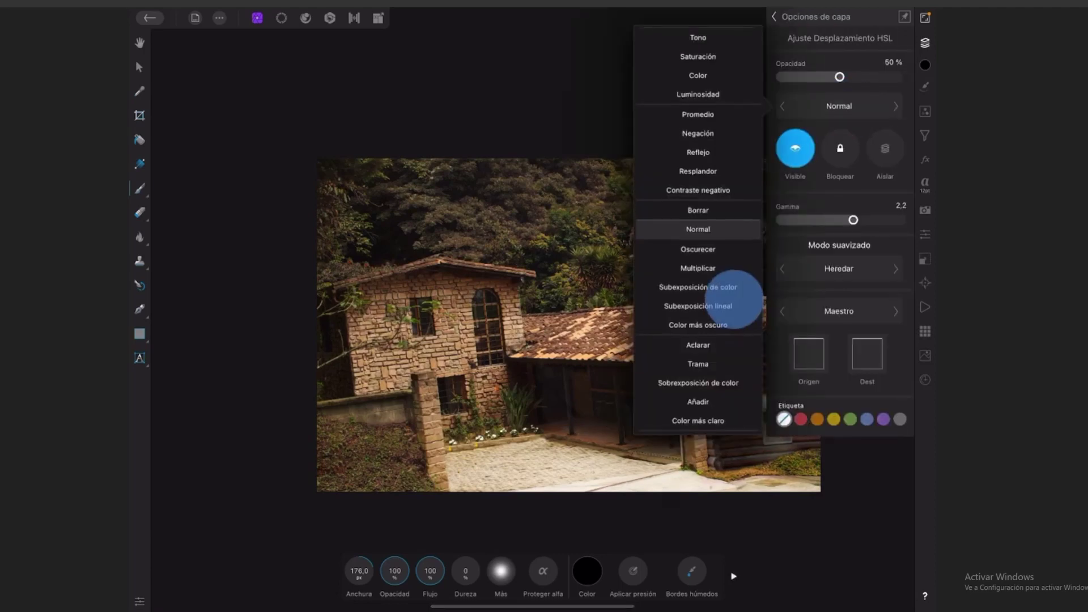
left_click_drag(729, 291, 712, 231)
left_click(774, 16)
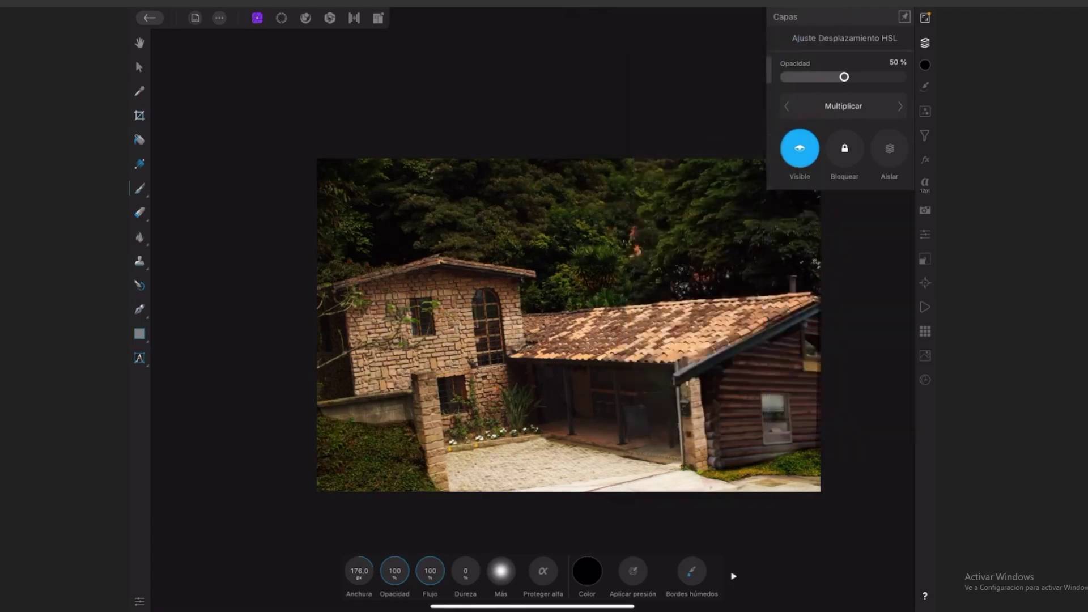
left_click(902, 70)
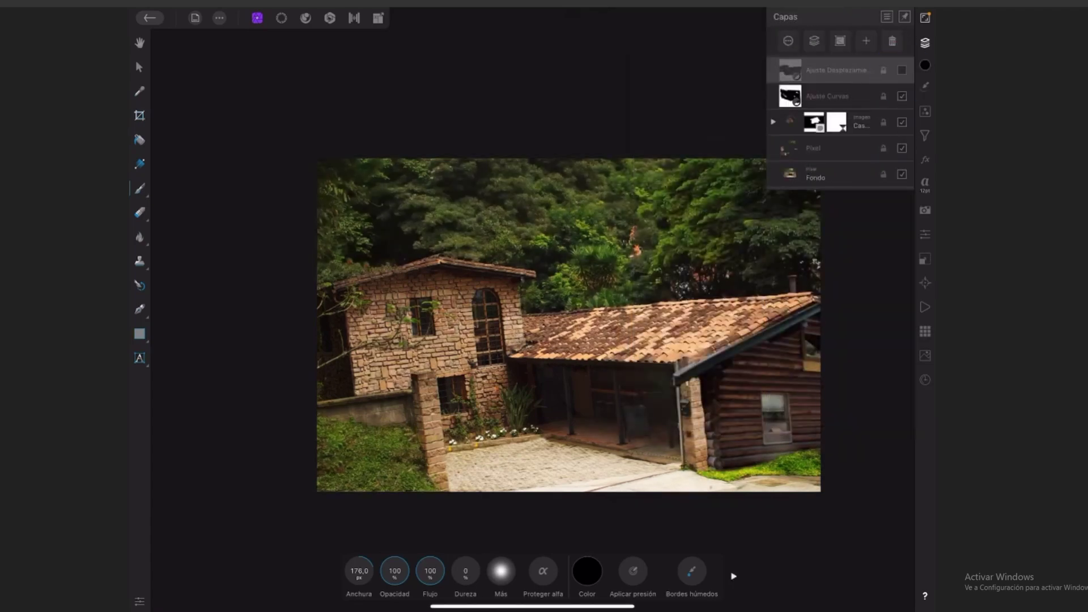
left_click(902, 69)
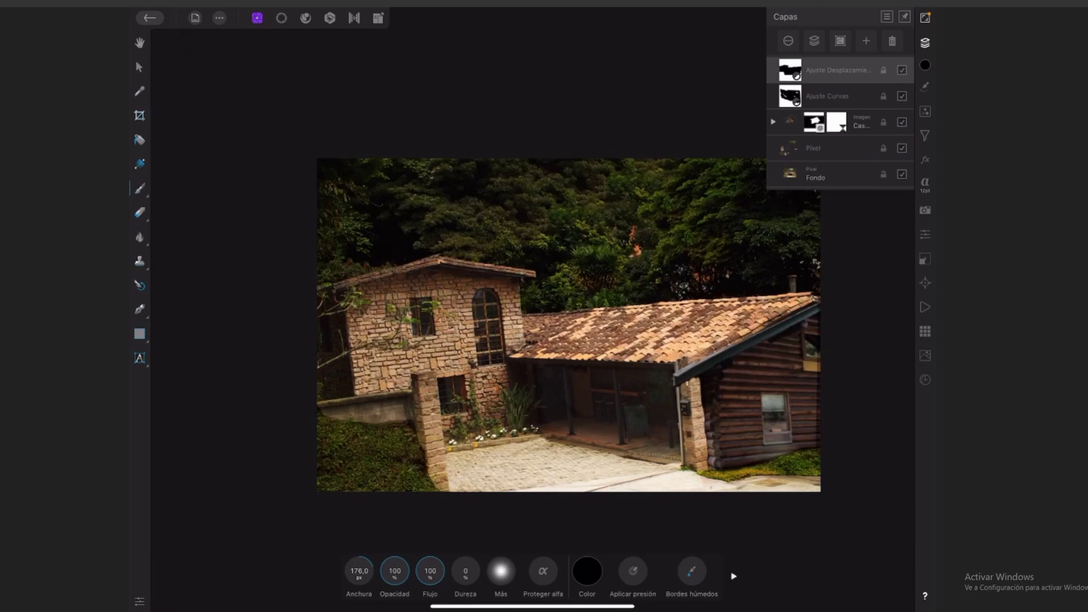
left_click(219, 18)
Step: Place Arbol 4.png from the cloud Árboles folder in front of the log cabin
left_click(243, 127)
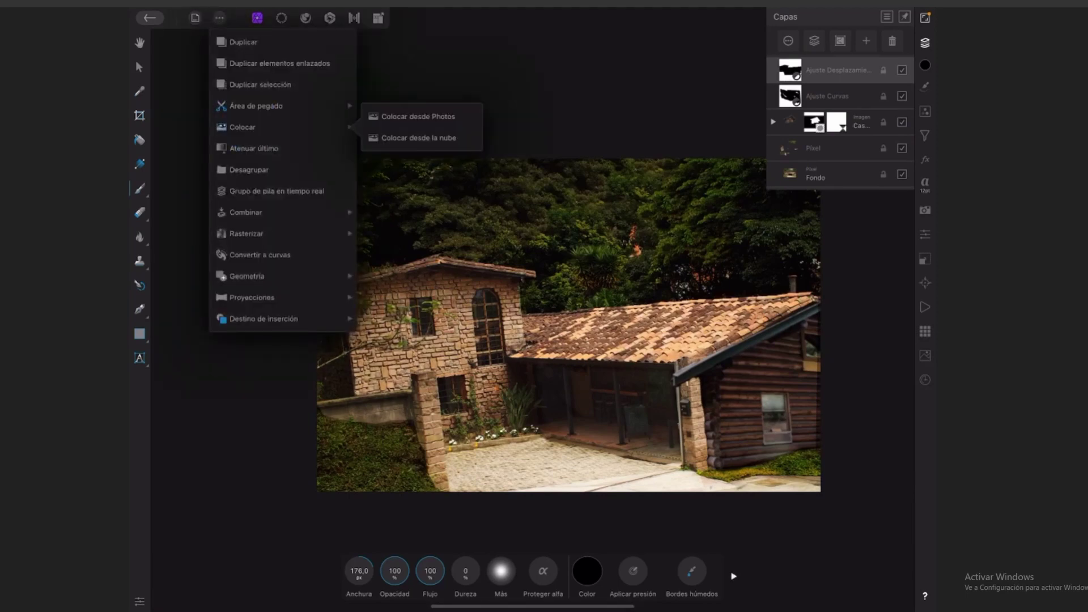
left_click(418, 138)
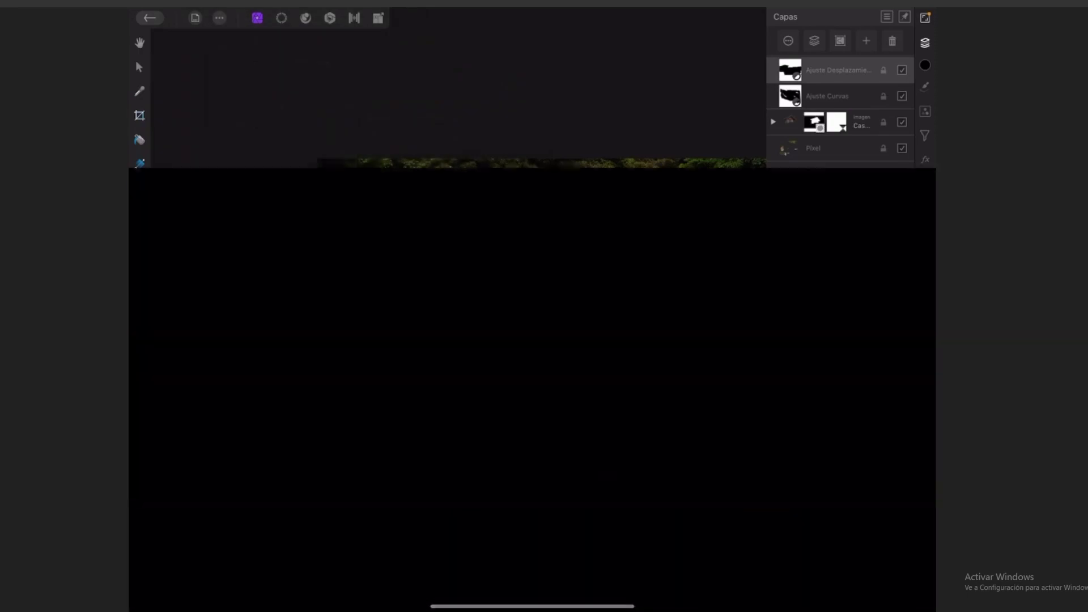
left_click(229, 21)
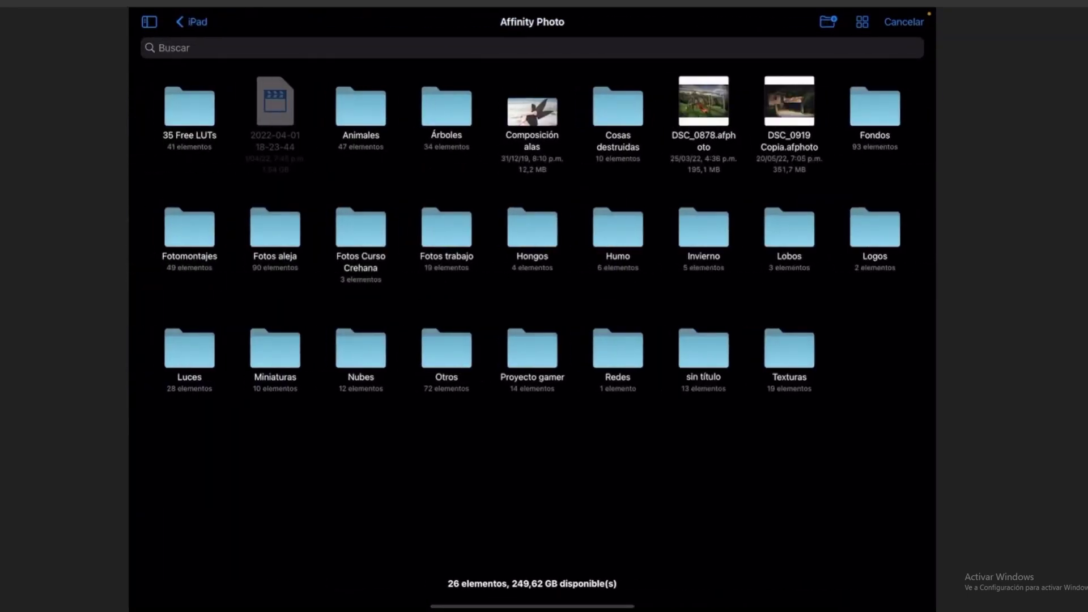
left_click(446, 108)
left_click(361, 108)
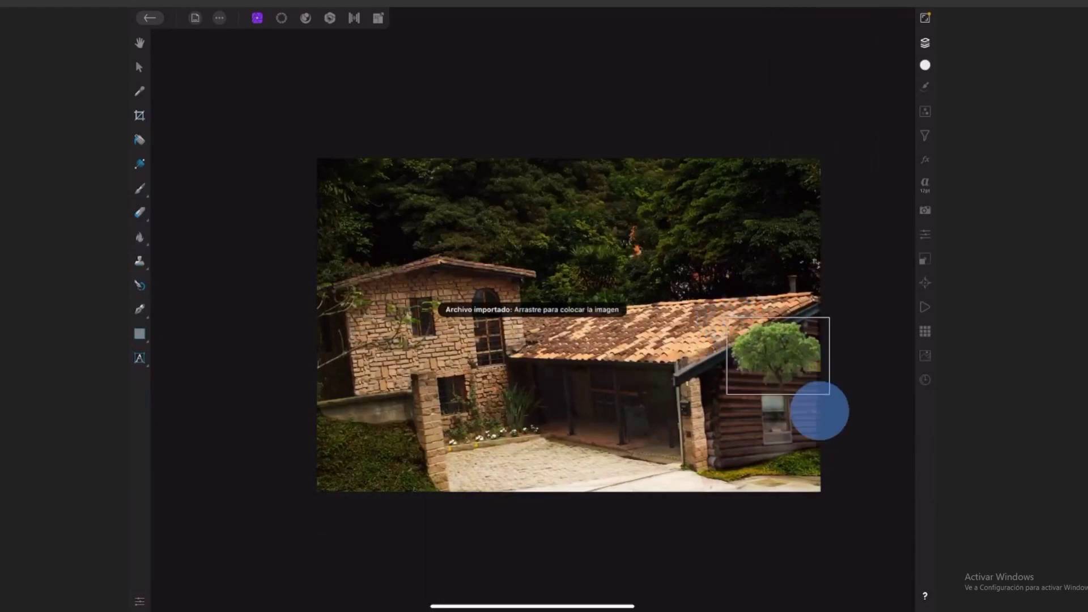
left_click_drag(727, 315, 885, 456)
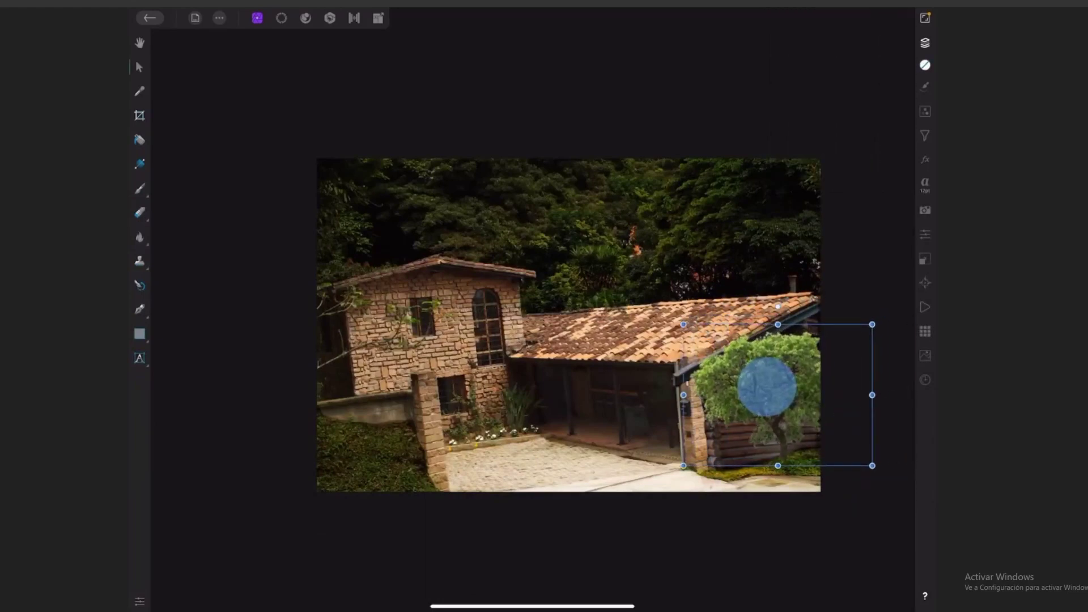
scroll(769, 385, "up", 5)
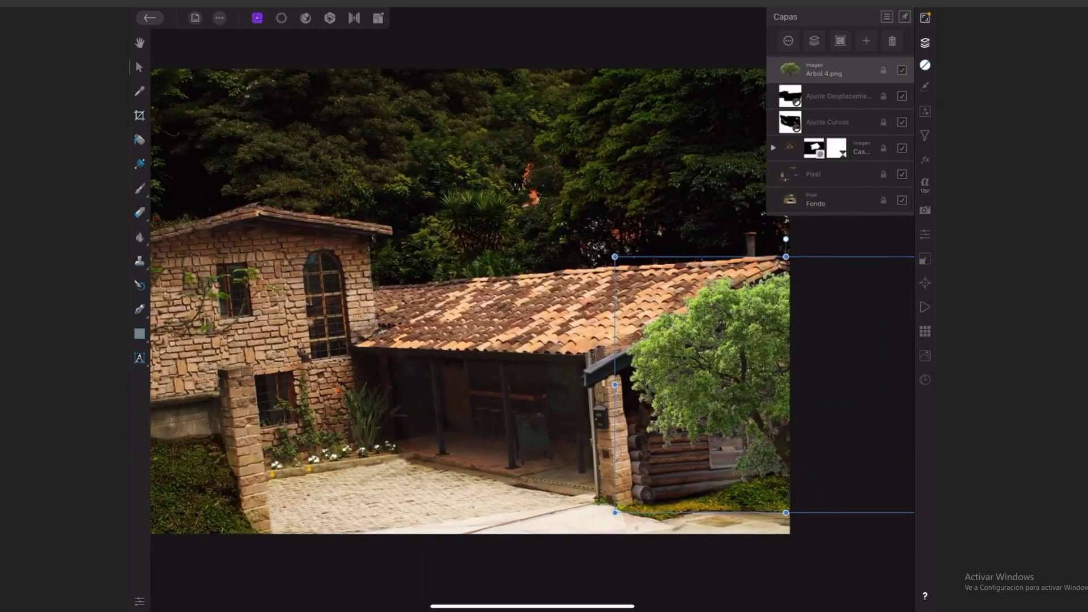
Step: Duplicate the HSL Shift adjustment and move the copy up onto the tree layer
left_click(839, 95)
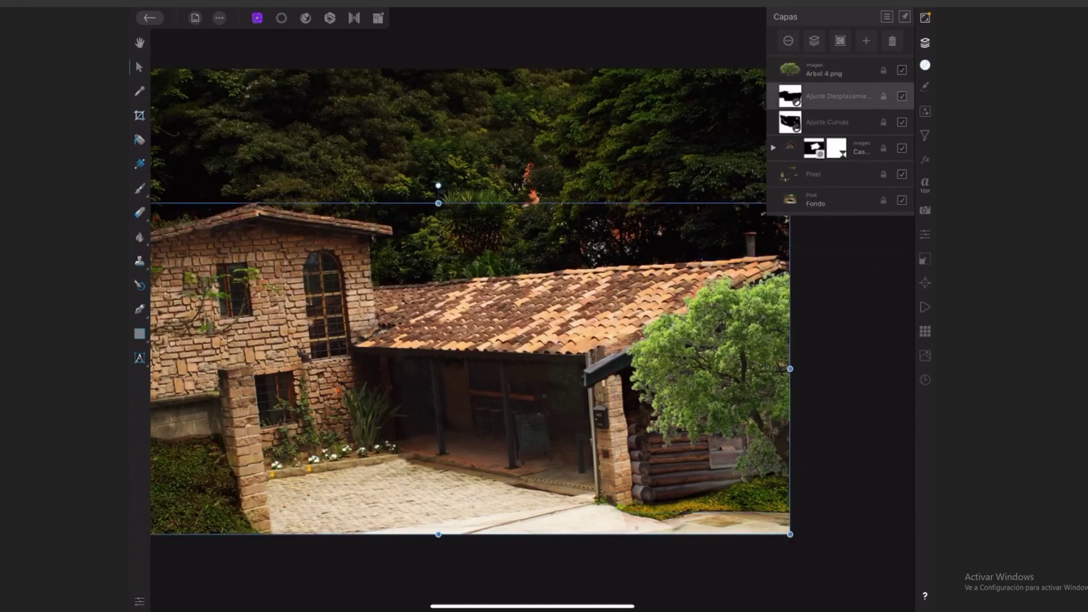
left_click(220, 18)
left_click(243, 42)
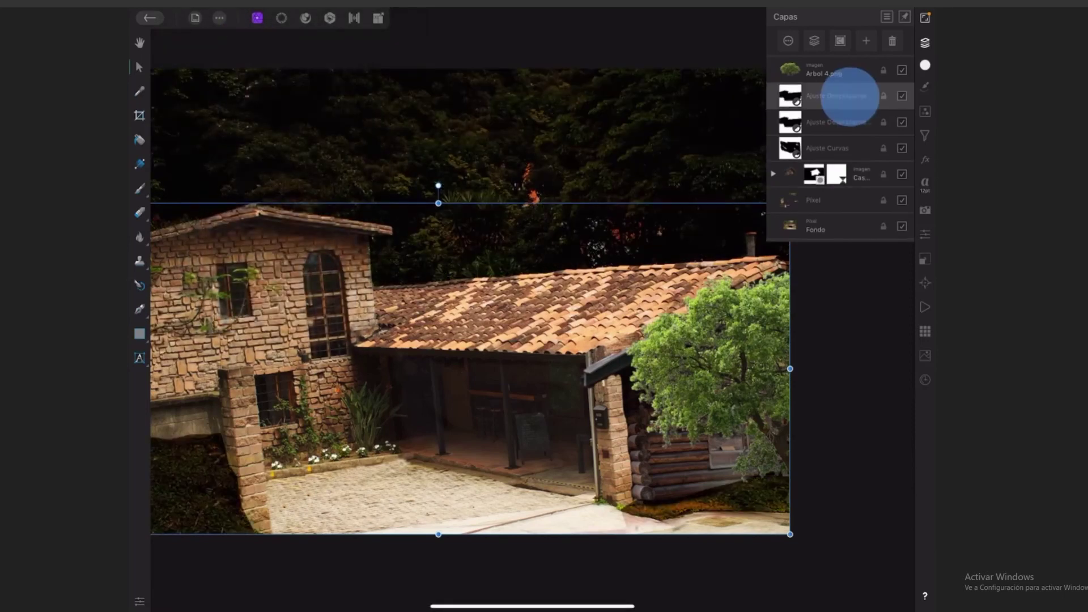
left_click_drag(850, 97, 847, 71)
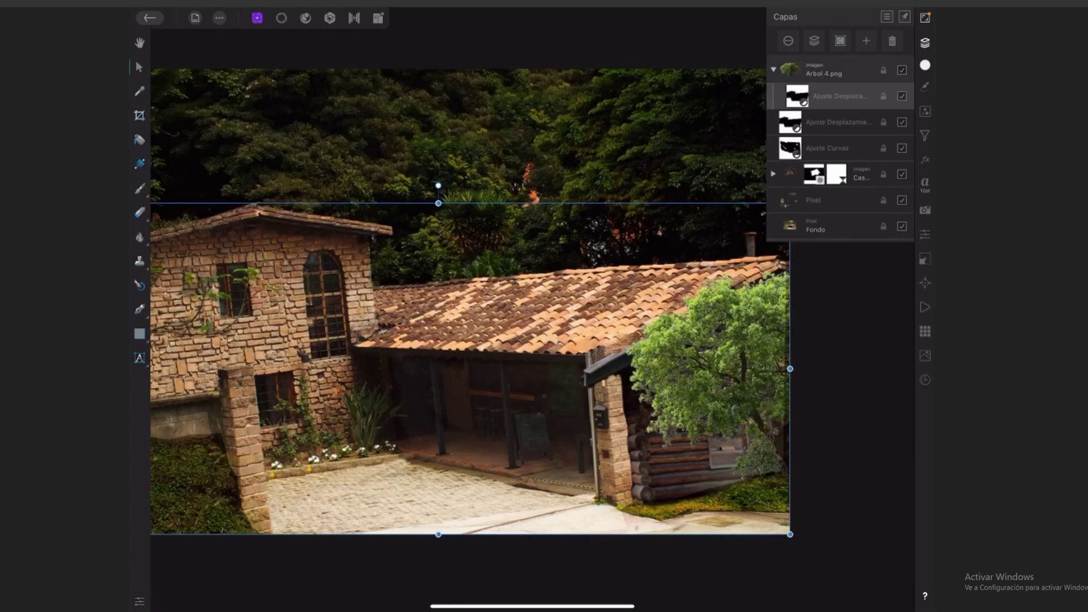
Step: Paint white over the tree with a brush enlarged to about 600 px
left_click(140, 188)
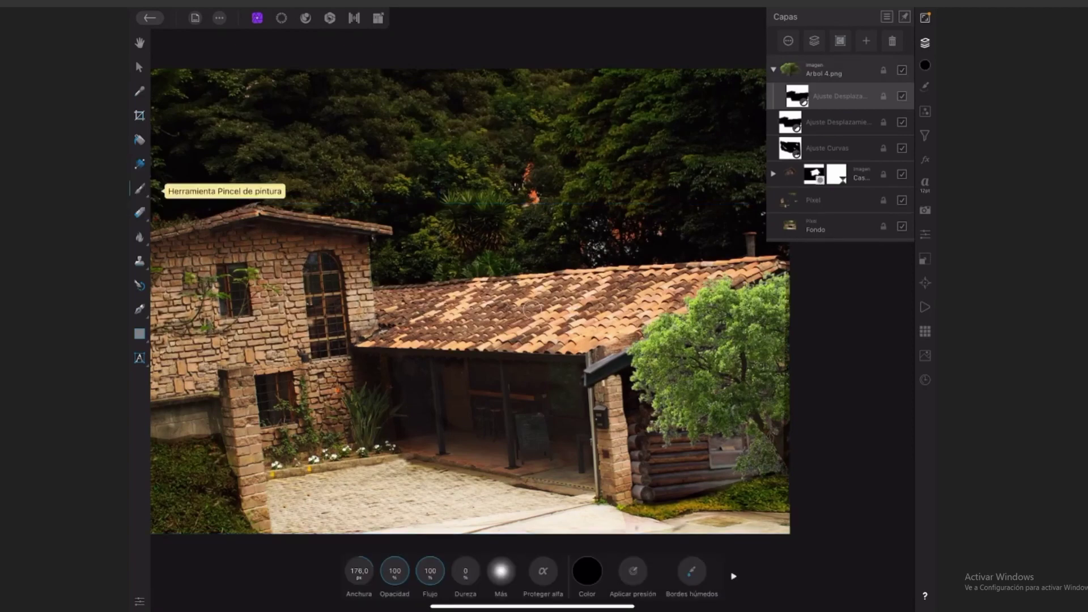
left_click(587, 571)
left_click(567, 494)
left_click_drag(567, 494, 561, 503)
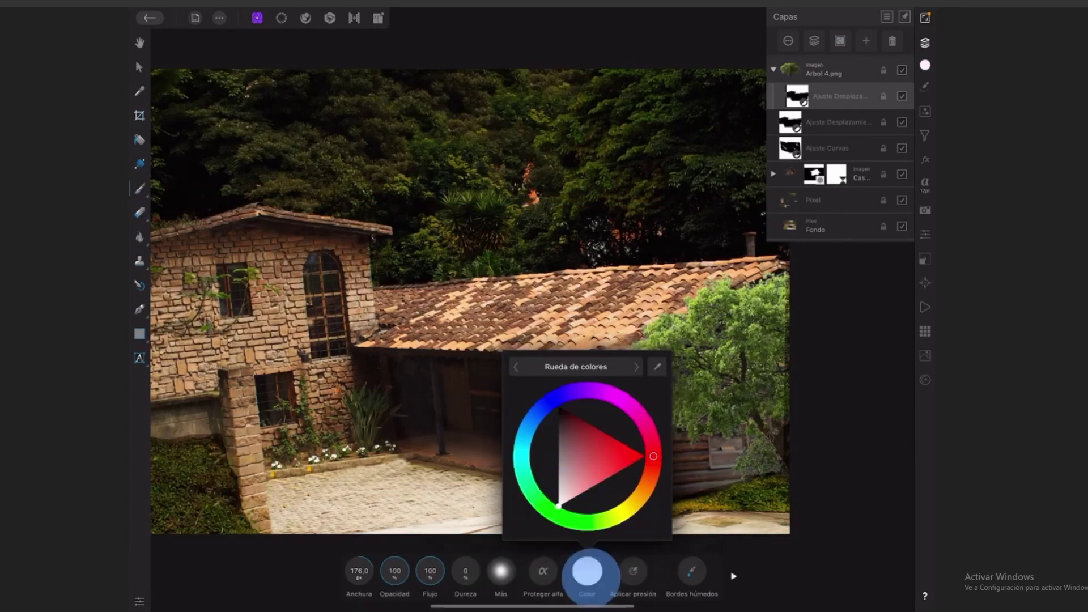
left_click(587, 570)
left_click_drag(688, 413, 646, 383)
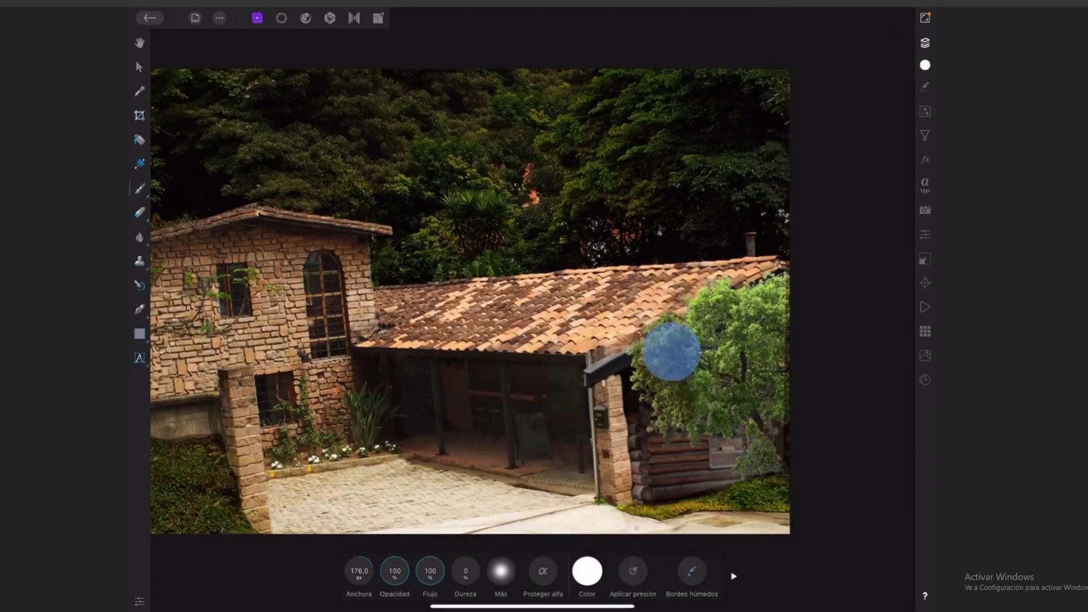
left_click_drag(359, 570, 384, 508)
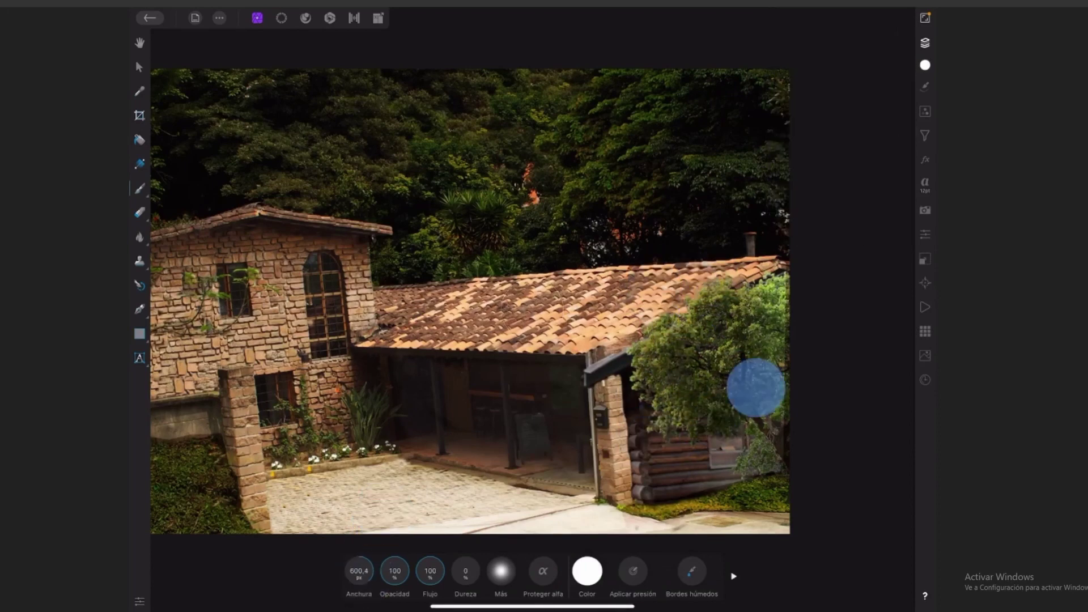
Step: Nest the duplicate HSL Shift adjustment inside the Arbol 4.png tree layer
key("v")
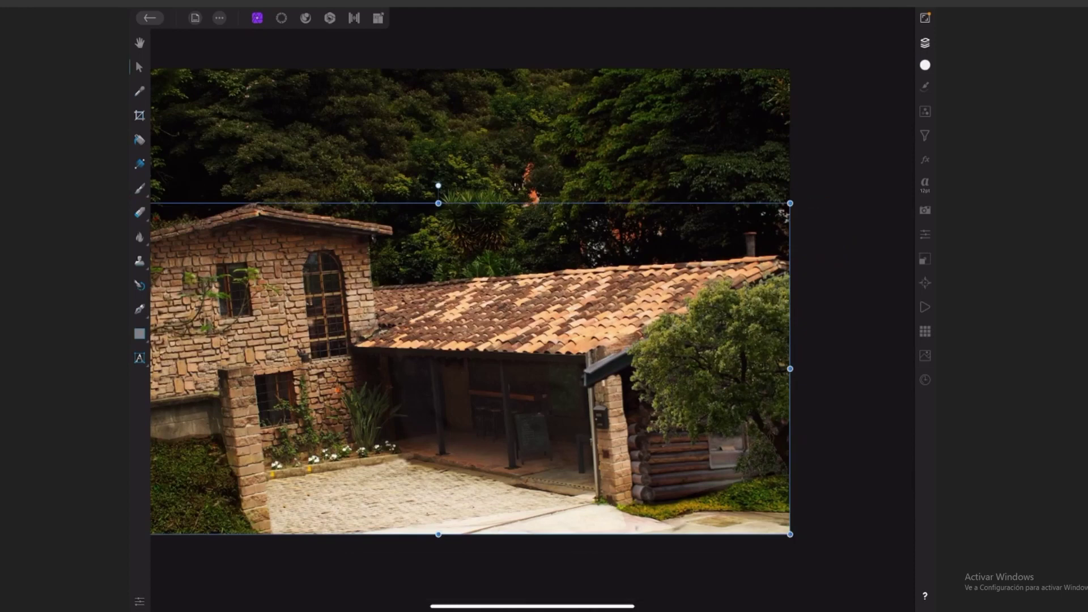
left_click(925, 42)
left_click_drag(839, 96, 850, 96)
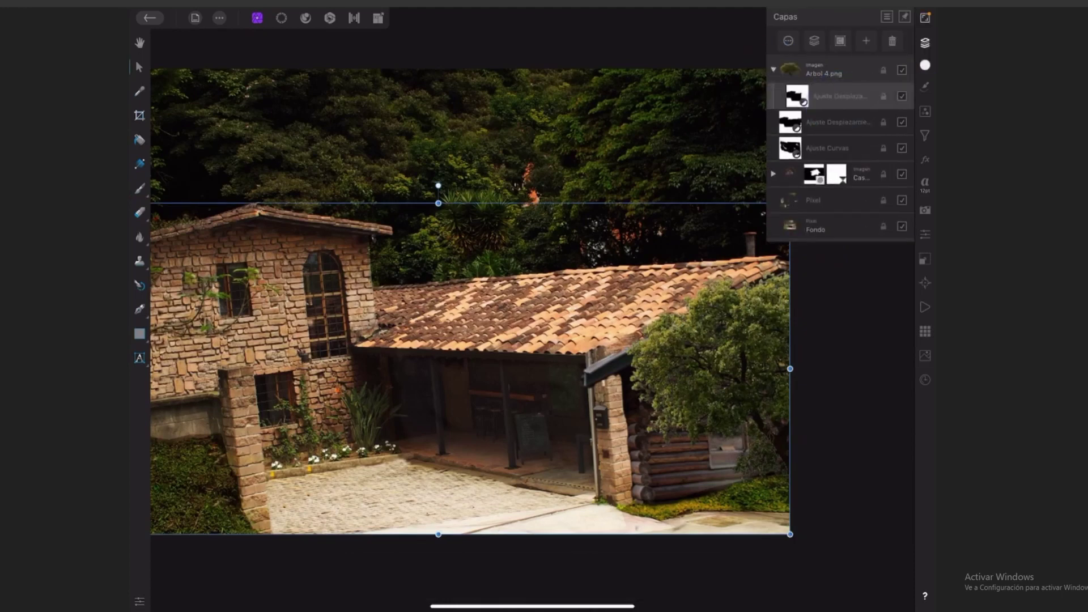
Step: Add a darkening Curves adjustment and fill its mask with black
left_click(925, 111)
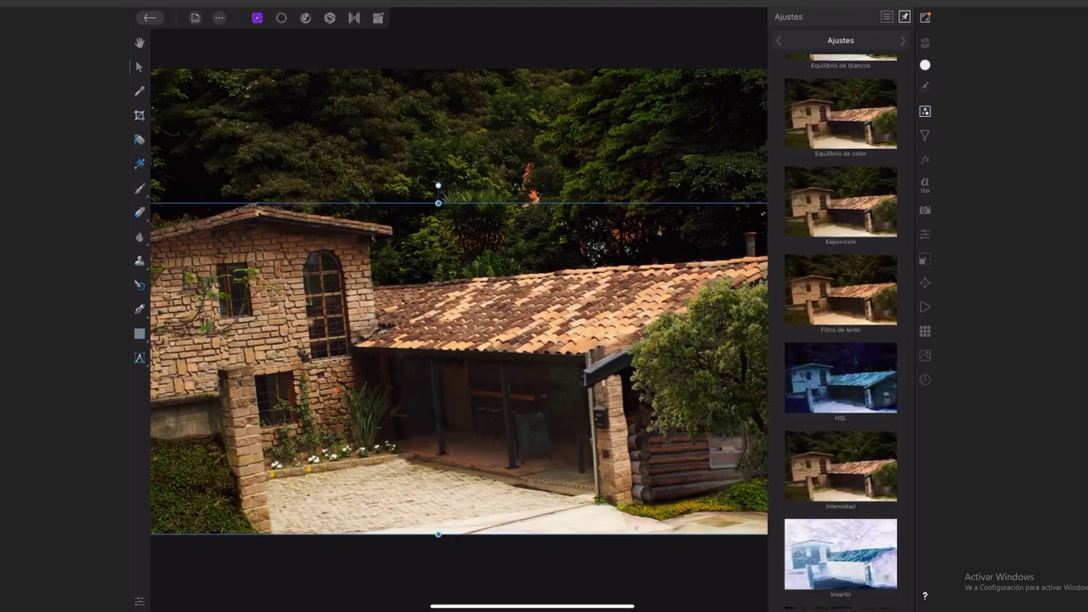
scroll(841, 332, "up", 10)
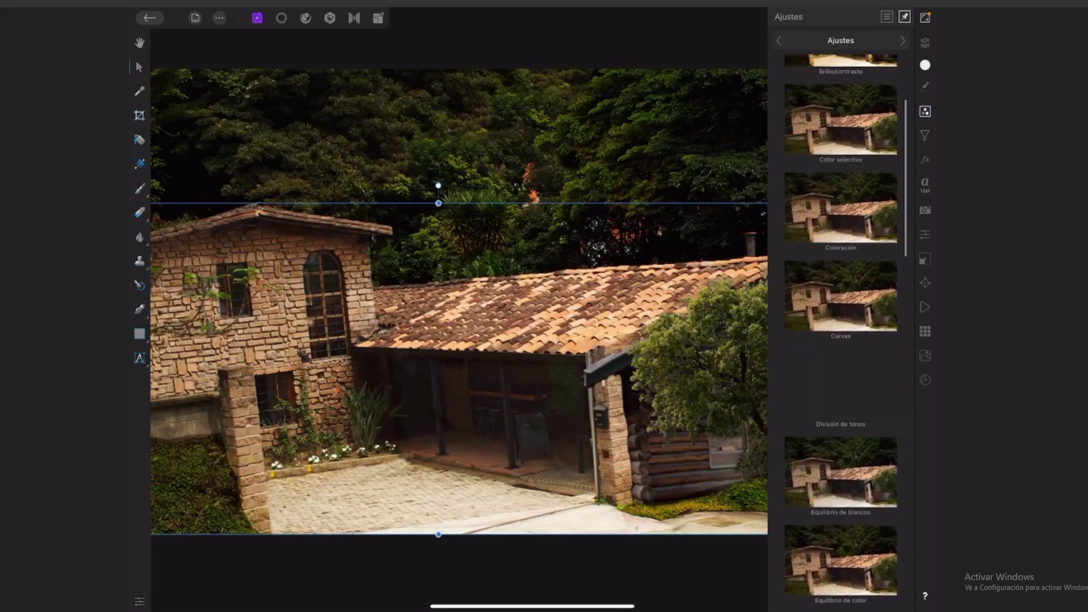
left_click(841, 296)
left_click(392, 572)
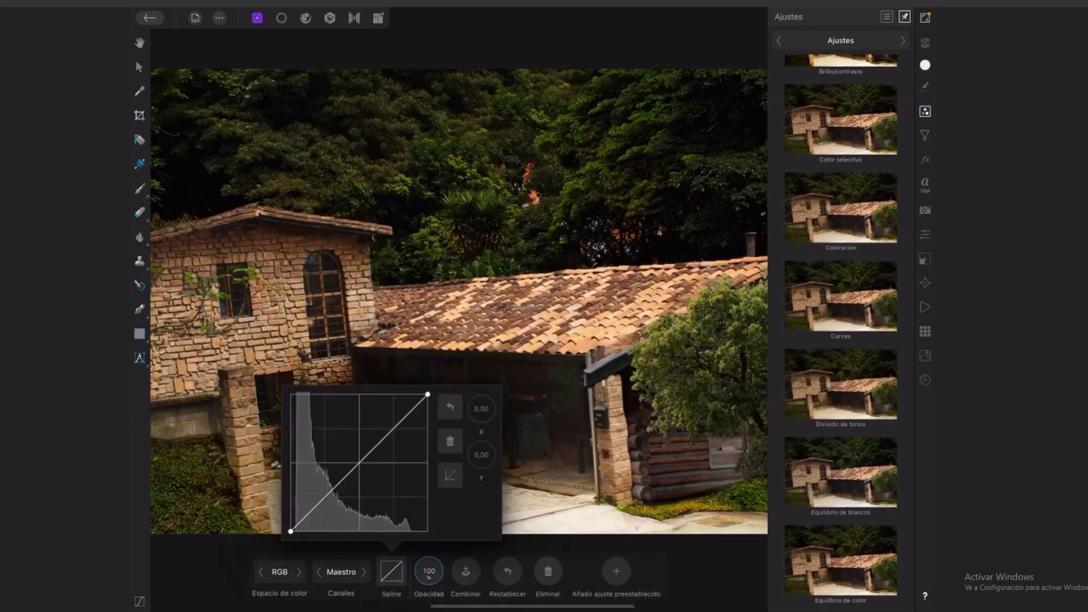
left_click_drag(367, 453, 370, 473)
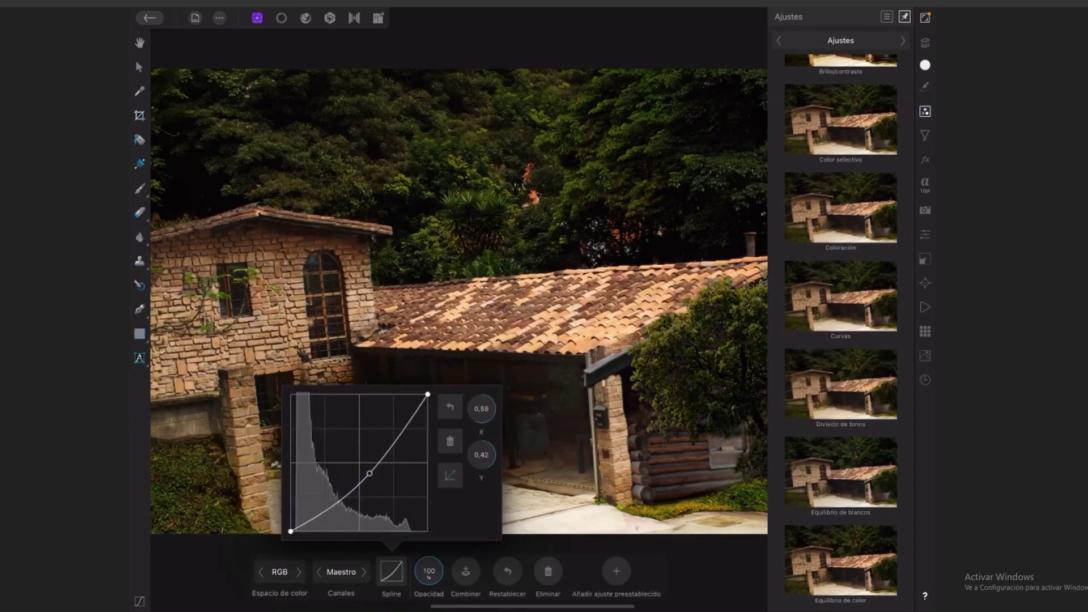
left_click(392, 571)
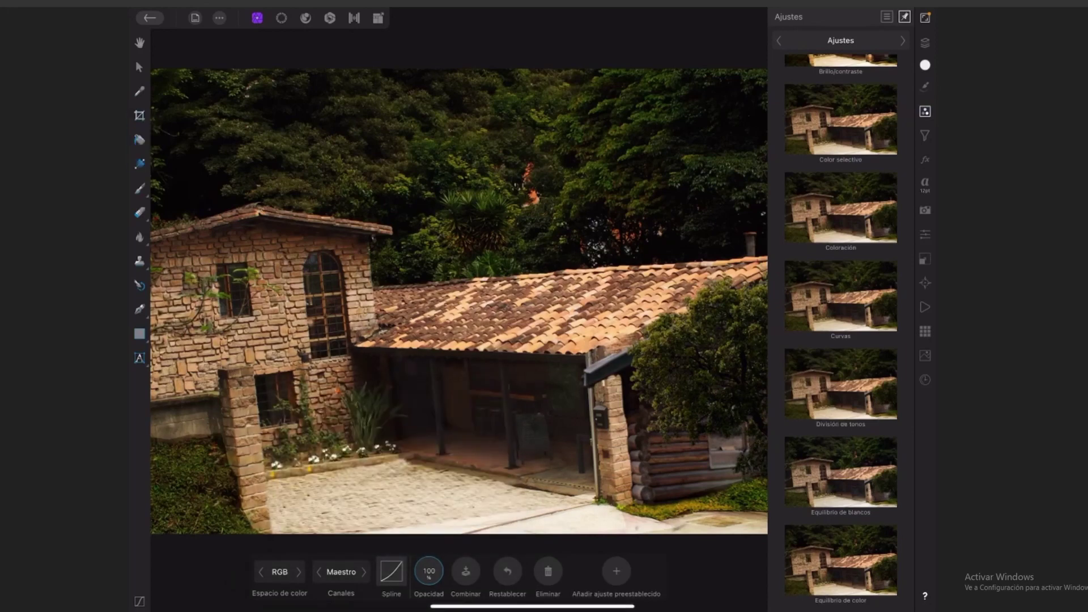
left_click(139, 140)
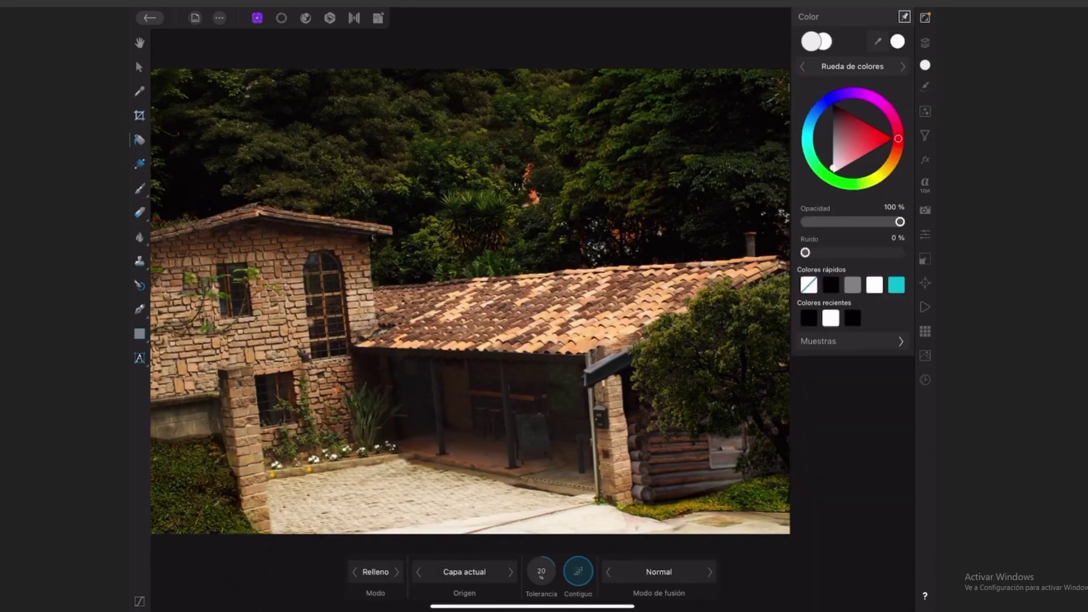
left_click(925, 43)
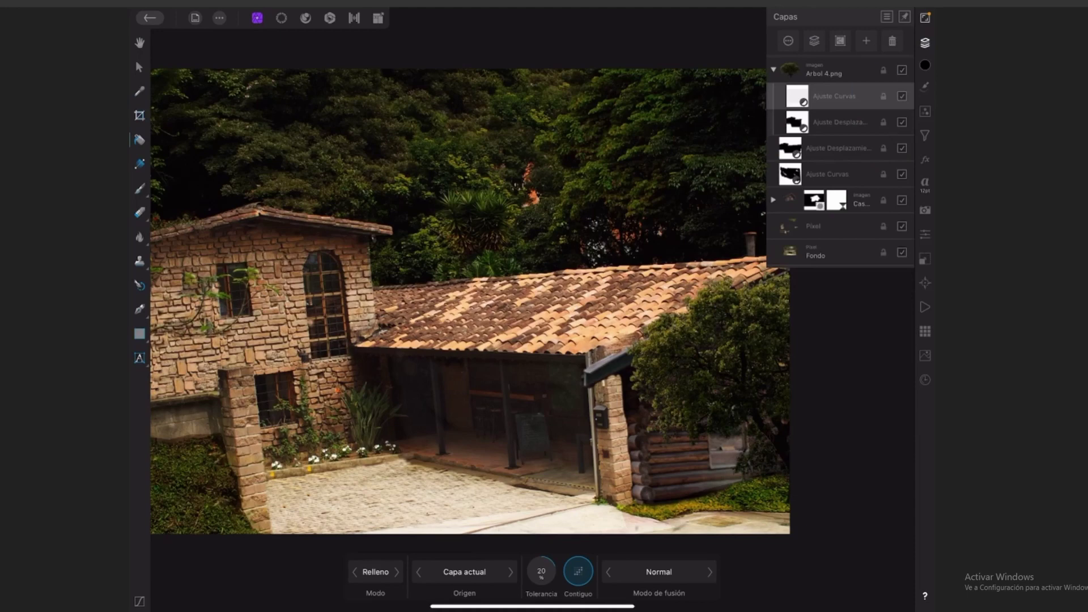
left_click(732, 368)
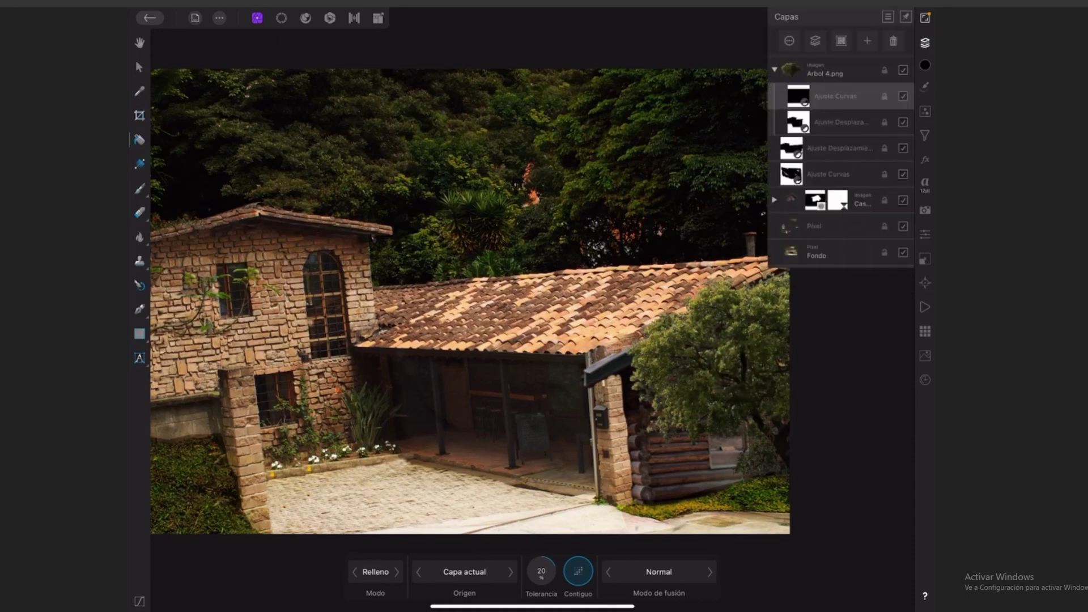
Step: Paint the darkening onto the tree edges with a 183 px brush at 58% opacity
left_click(140, 189)
left_click_drag(390, 569, 386, 609)
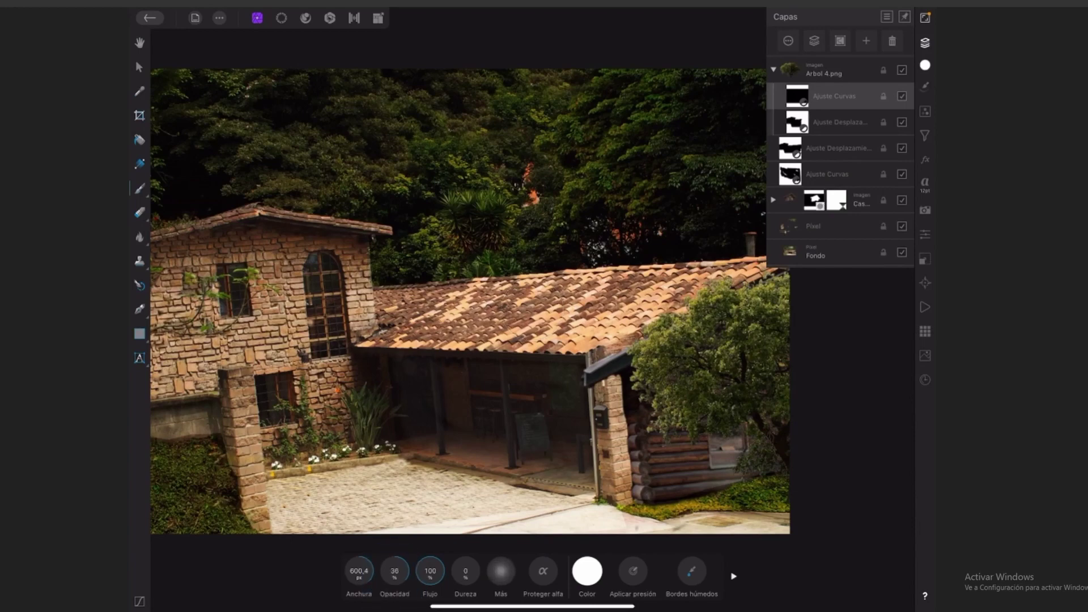
left_click_drag(360, 567, 366, 598)
left_click(646, 421)
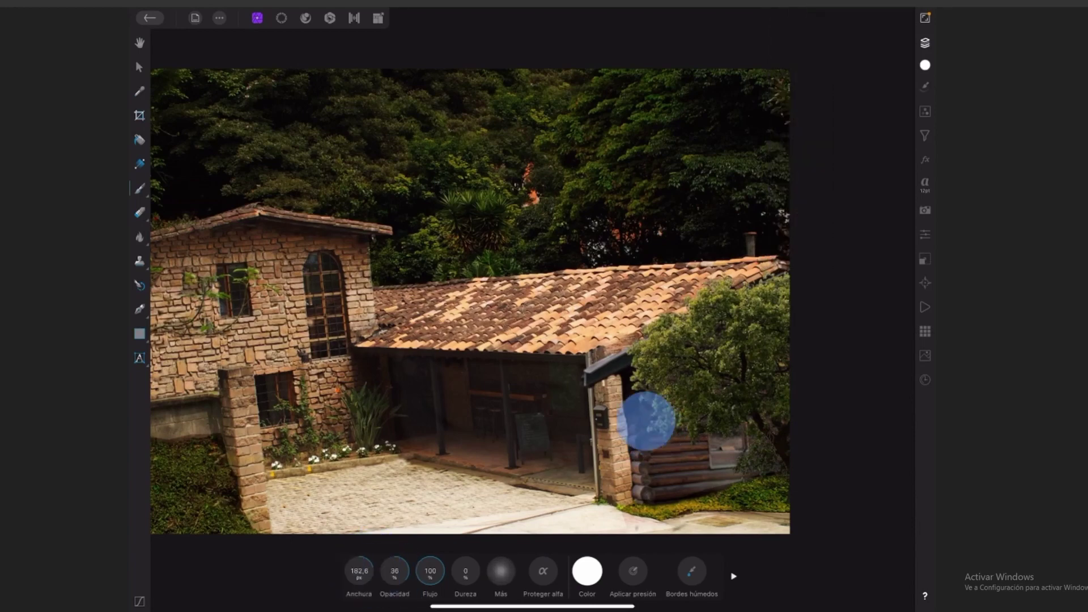
mouse_move(646, 420)
left_mouse_down()
mouse_move(663, 409)
mouse_move(649, 394)
mouse_move(639, 343)
mouse_move(636, 354)
mouse_move(659, 311)
left_mouse_up()
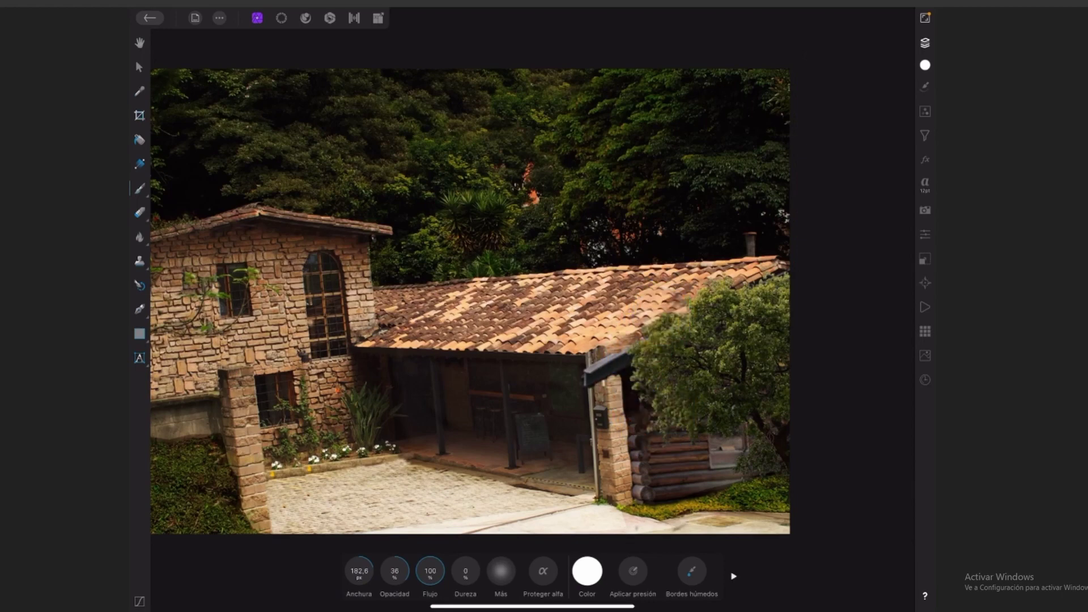
left_click_drag(395, 571, 401, 539)
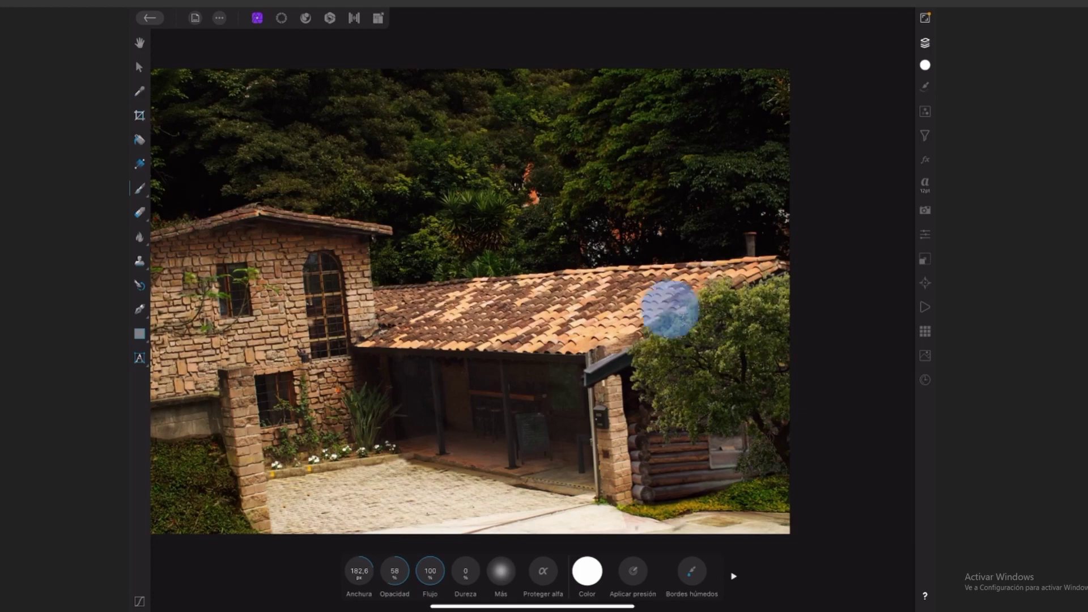
mouse_move(671, 308)
left_mouse_down()
mouse_move(634, 343)
mouse_move(627, 376)
mouse_move(649, 418)
mouse_move(696, 296)
left_mouse_up()
scroll(516, 284, "down", 2)
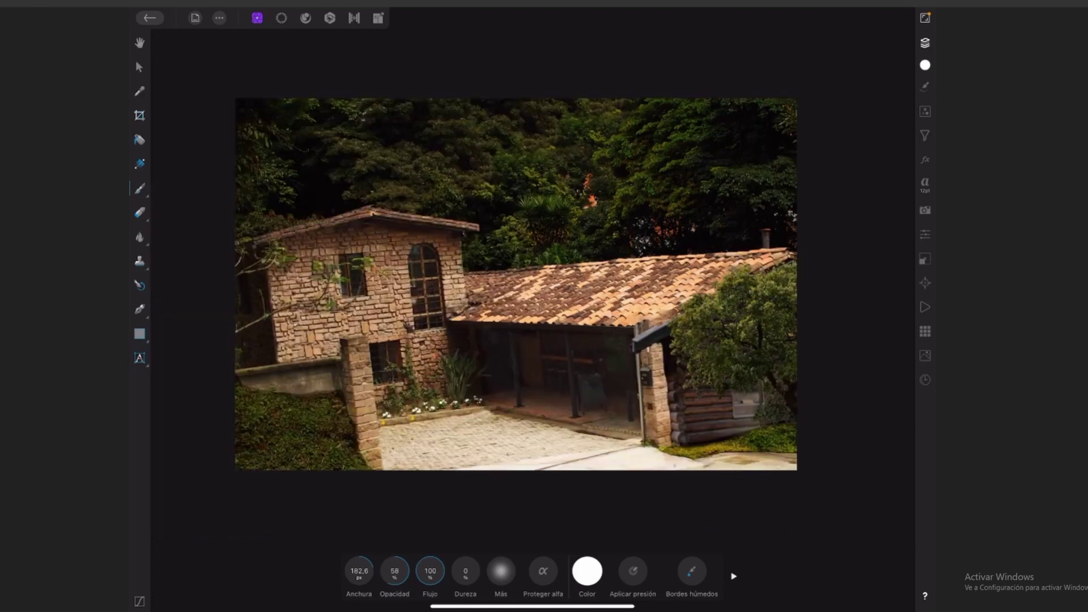
Step: Give Arbol 4.png an outer shadow with set offset, angle and 28.8 px radius
left_click(924, 46)
left_click(801, 69)
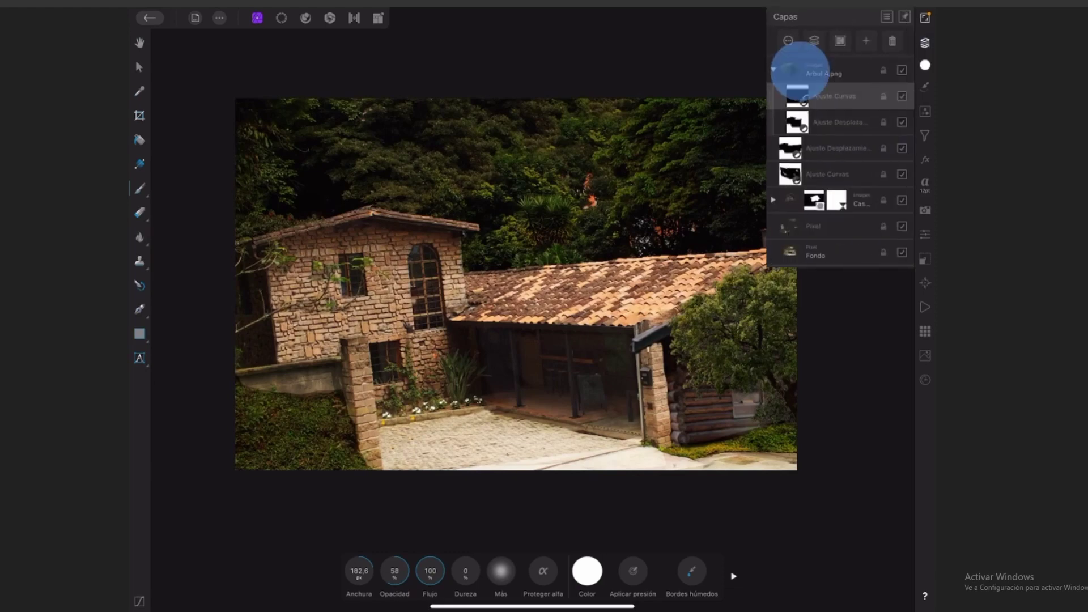
left_click(925, 160)
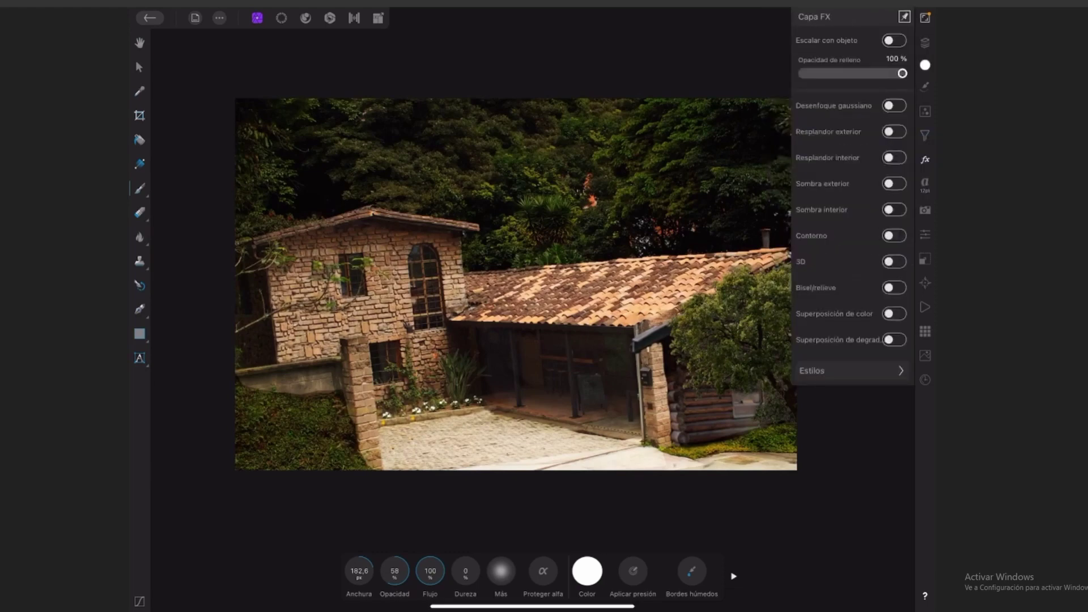
left_click(894, 184)
mouse_move(708, 368)
left_mouse_down()
mouse_move(699, 386)
mouse_move(737, 388)
left_mouse_up()
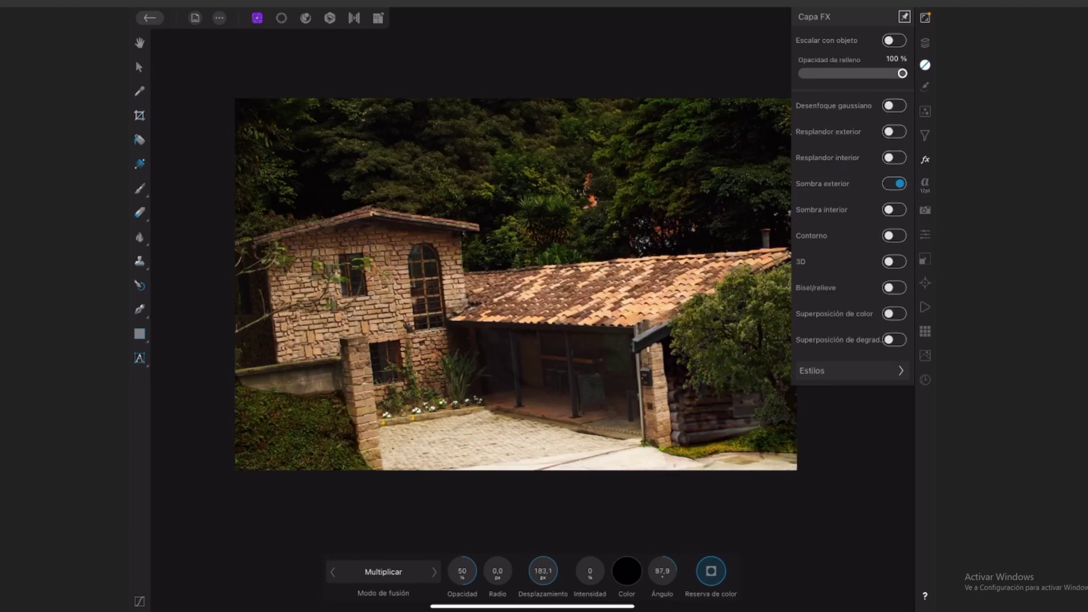
left_click_drag(498, 571, 509, 570)
left_click_drag(497, 571, 489, 571)
Step: Add an inner shadow to the tree with a broad 203.7 px blur radius
left_click(894, 209)
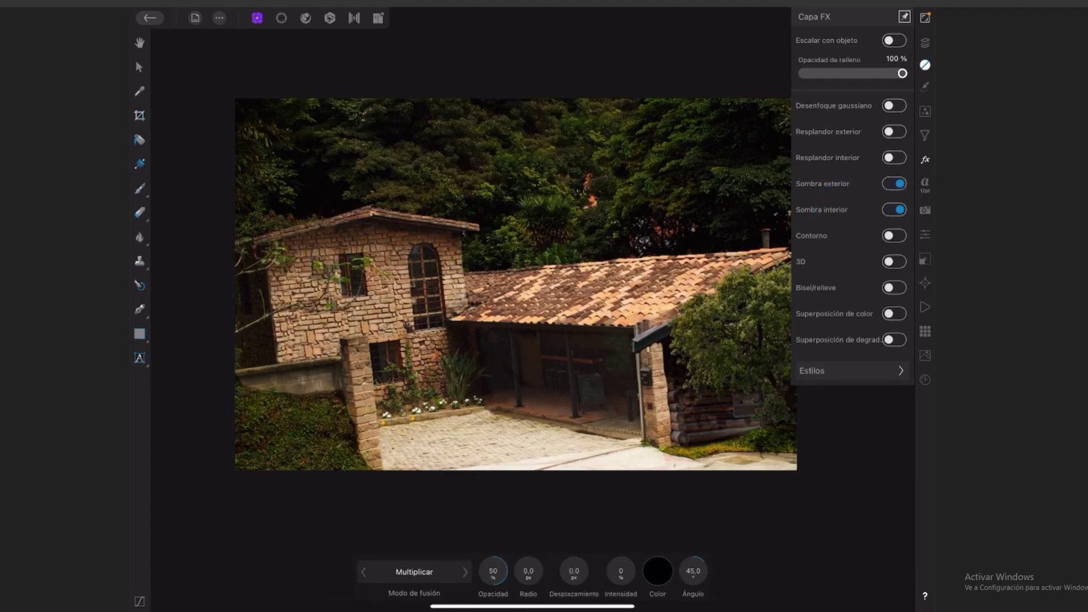
mouse_move(731, 323)
left_mouse_down()
mouse_move(758, 335)
mouse_move(748, 330)
left_mouse_up()
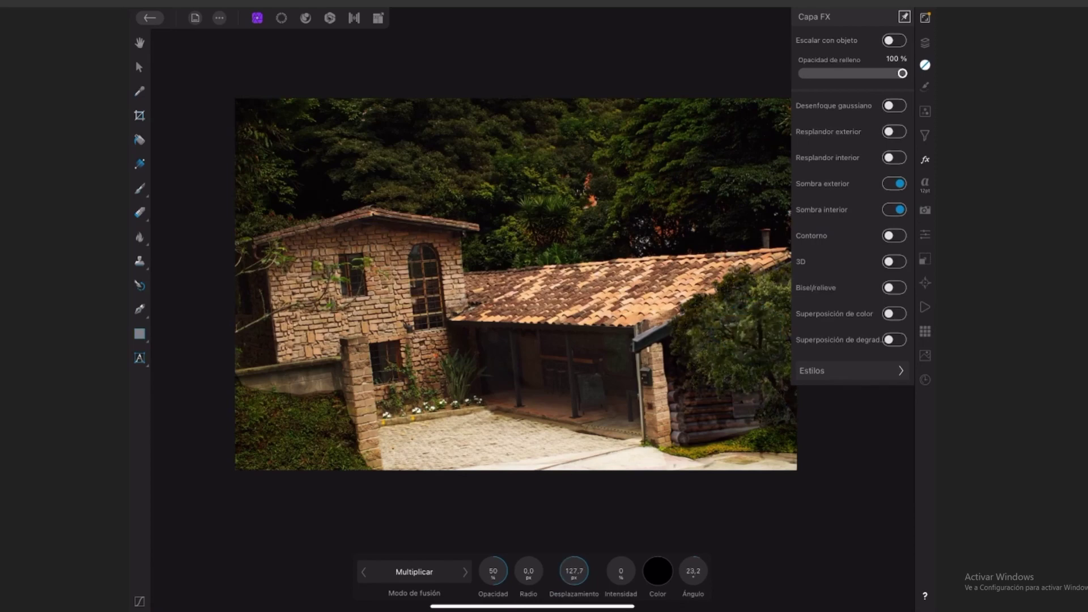
left_click_drag(529, 569, 554, 534)
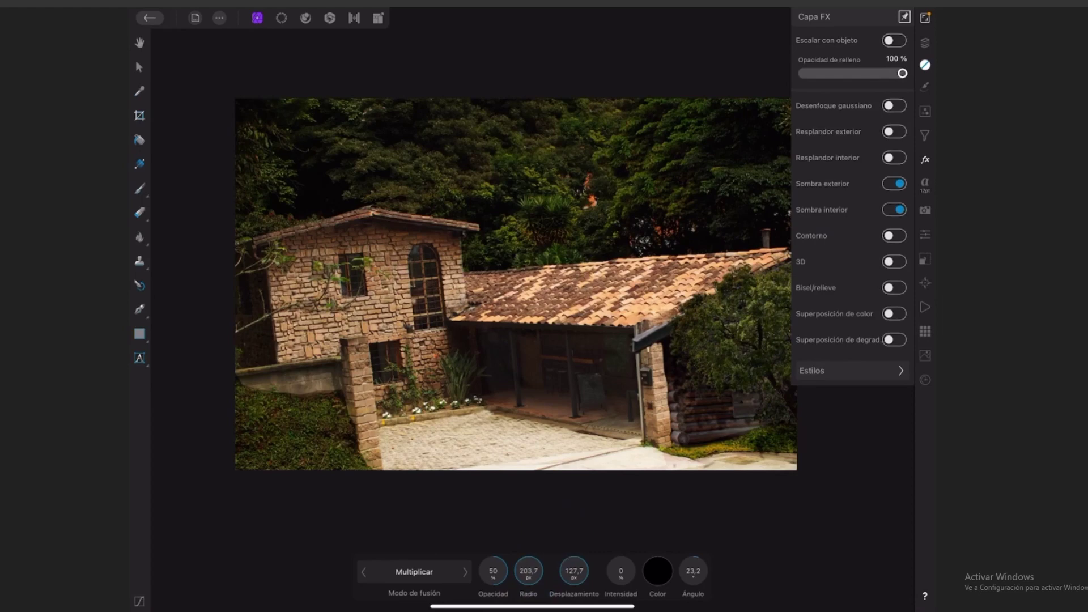
left_click(925, 42)
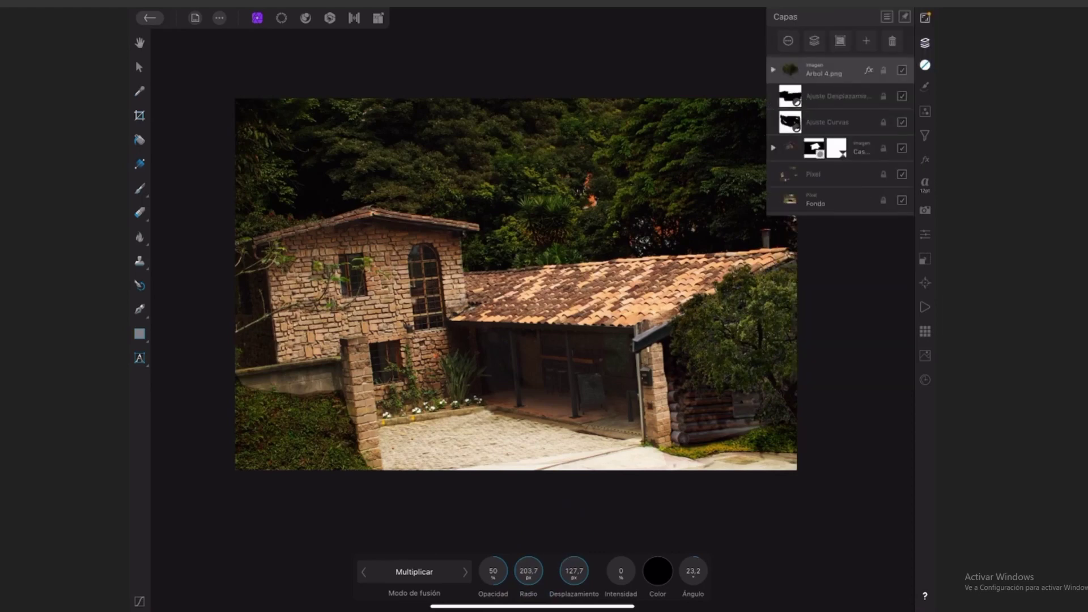
left_click(925, 43)
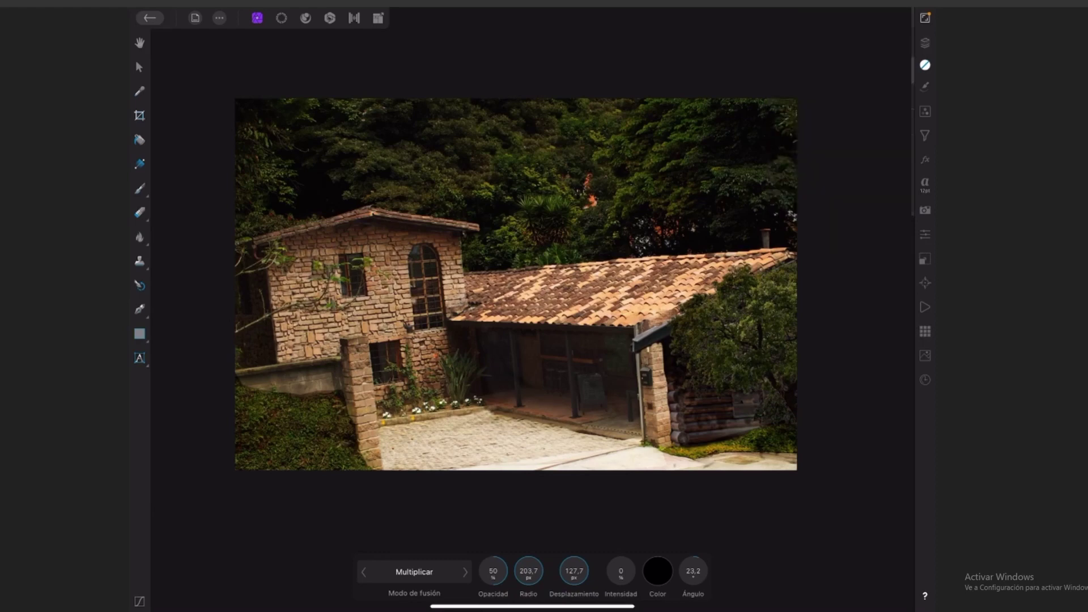
Step: Place the rays3.jpg sunlight image from the assets and resize it to fit the photo
left_click(925, 331)
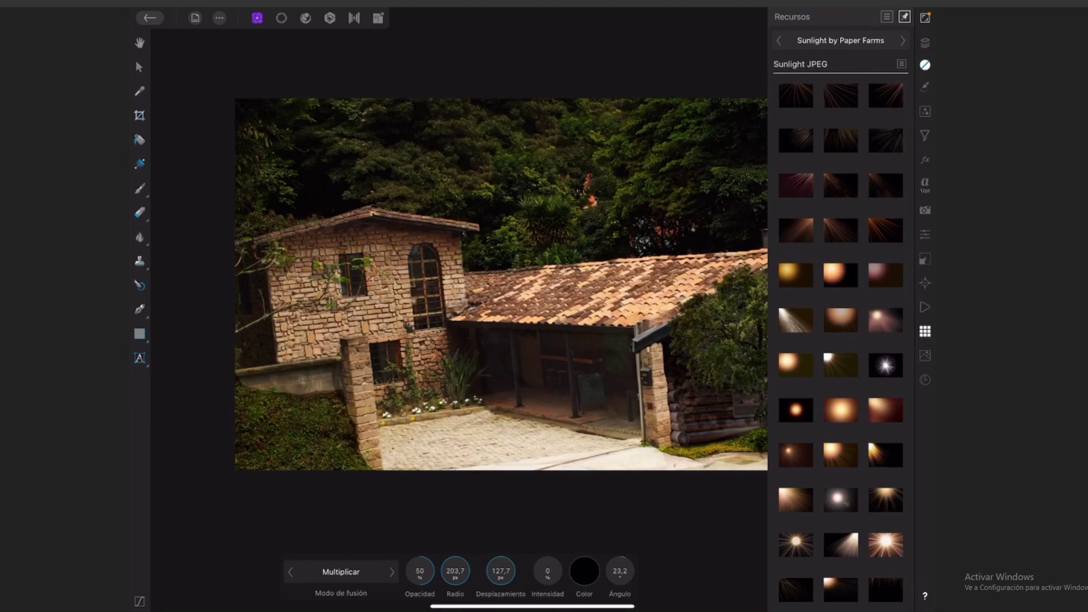
left_click(889, 92)
left_click_drag(889, 92, 622, 241)
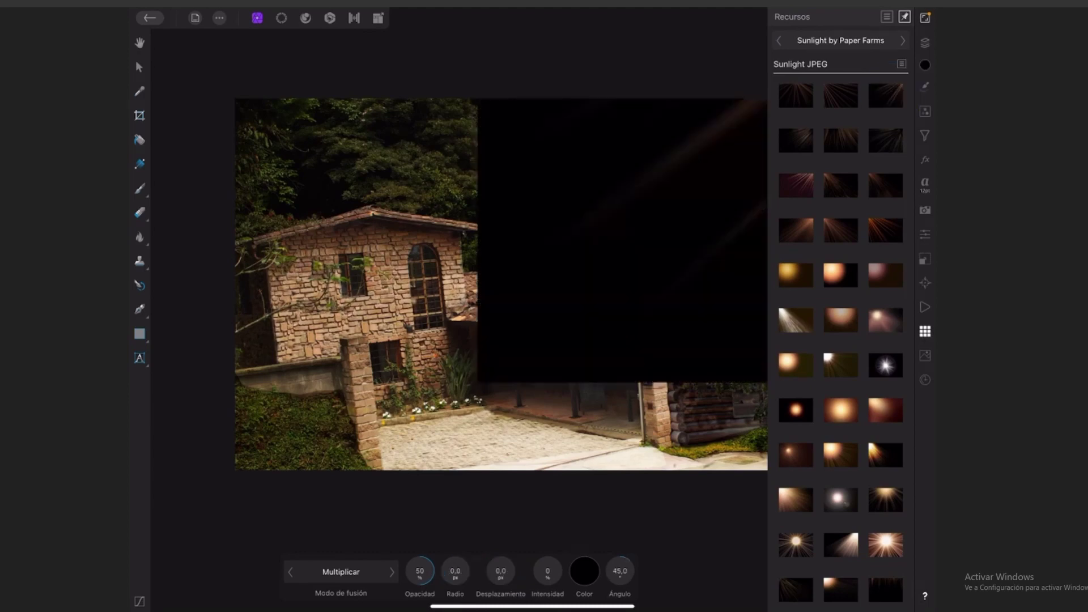
left_click_drag(478, 383, 294, 517)
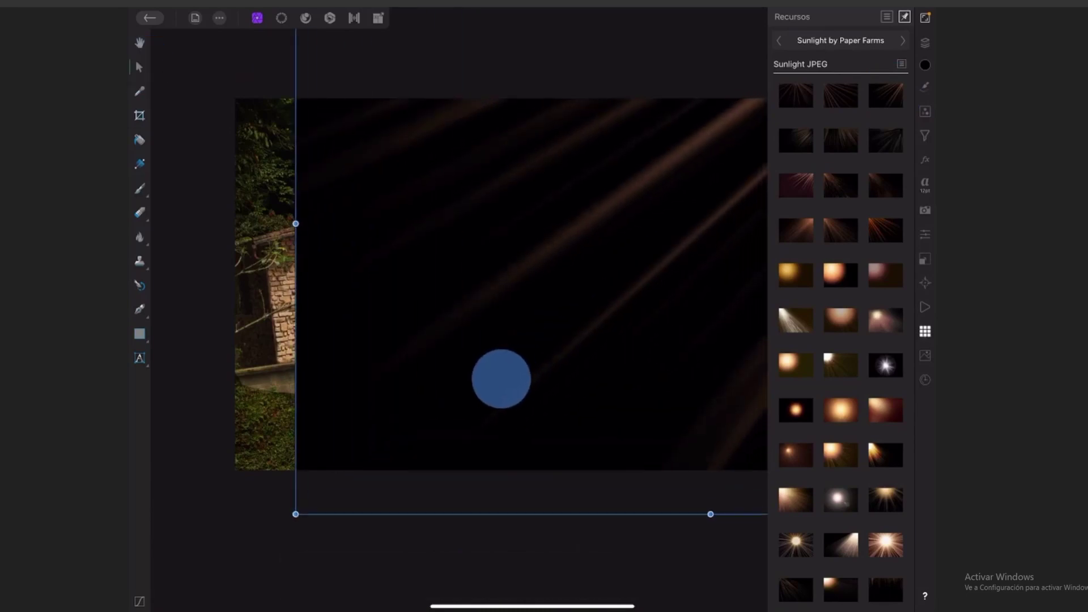
scroll(541, 345, "down", 5)
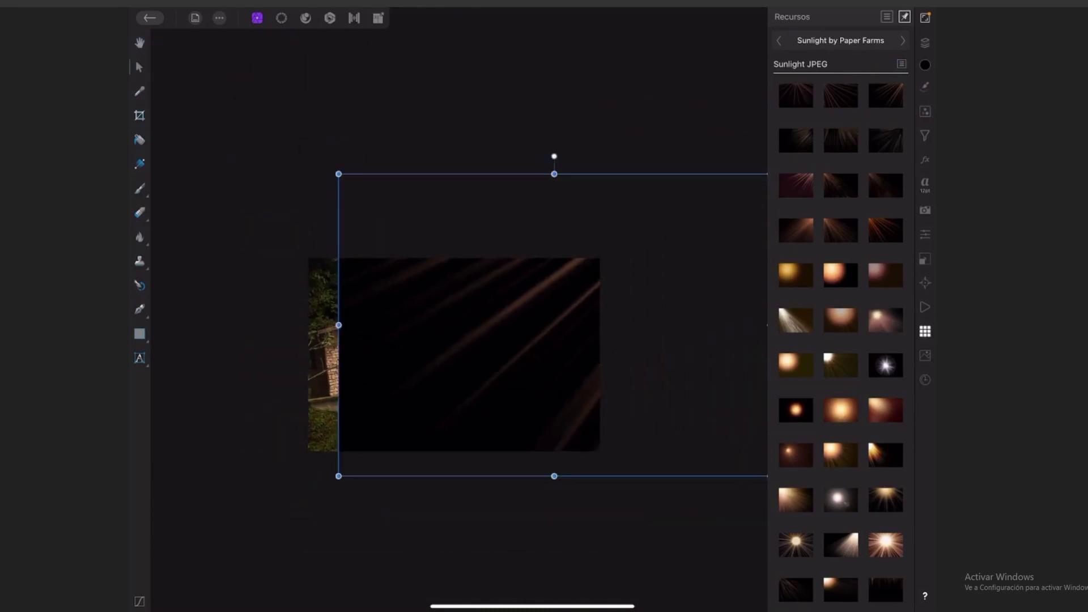
left_click_drag(585, 335, 559, 359)
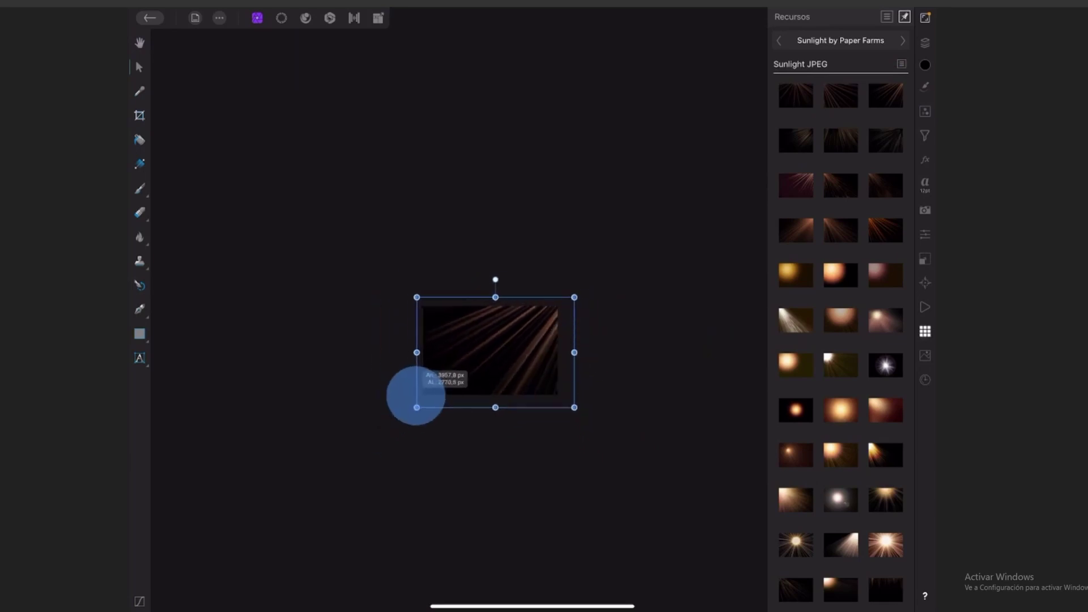
left_click_drag(415, 396, 528, 415)
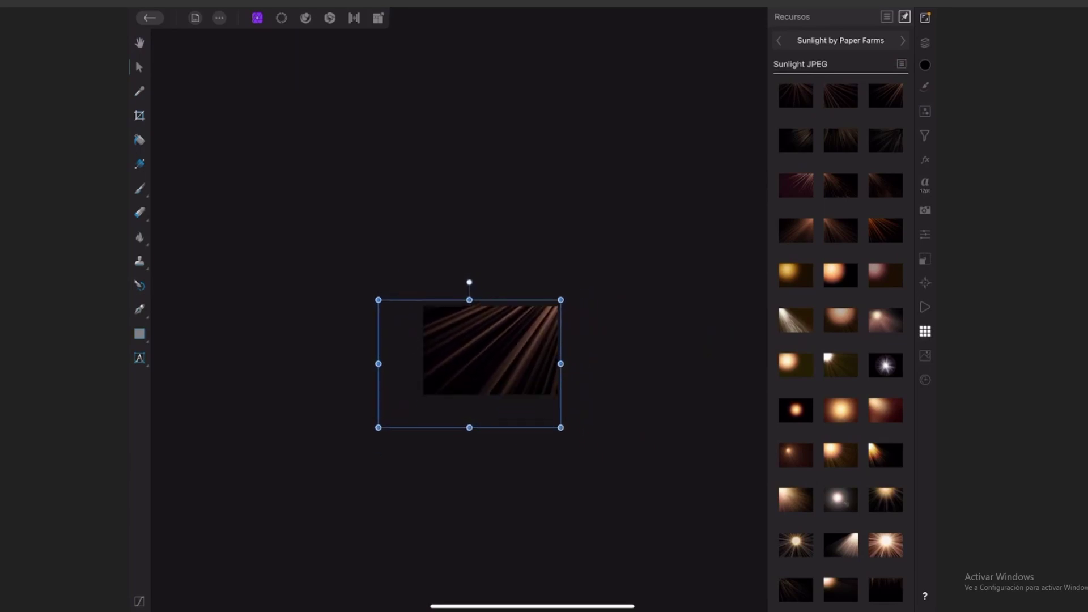
Step: Set the rays3.jpg layer to Trama blending at about 50% opacity
left_click(925, 42)
left_click(833, 70)
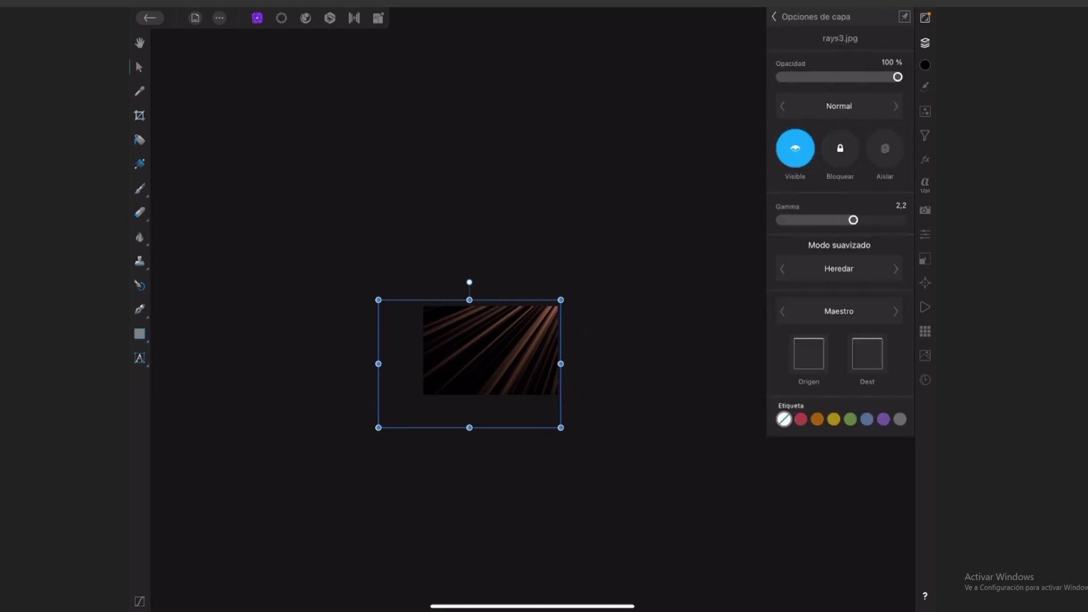
left_click(838, 106)
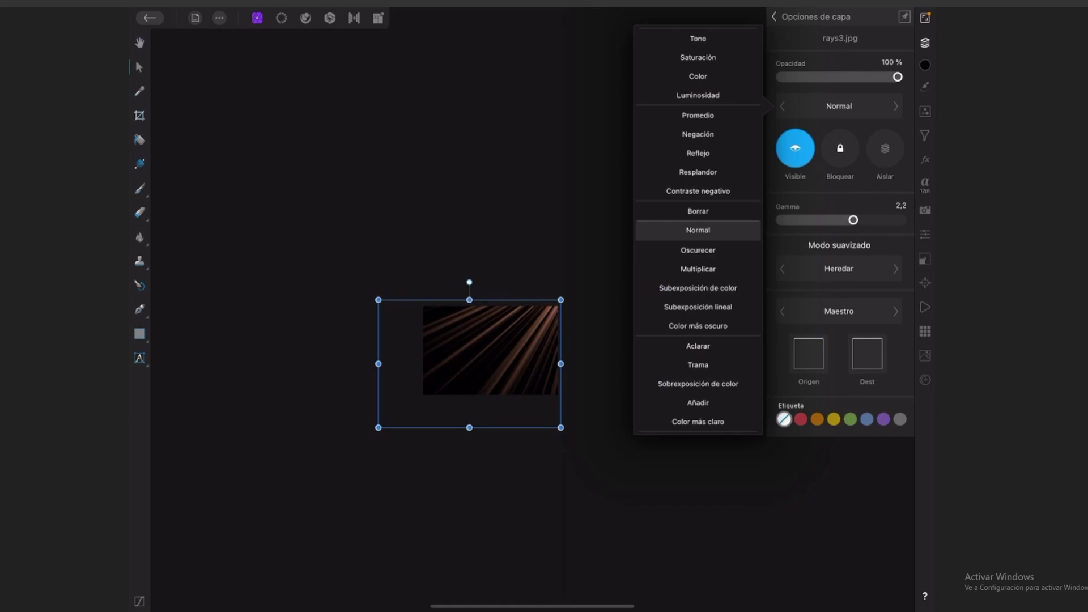
left_click_drag(734, 346, 734, 229)
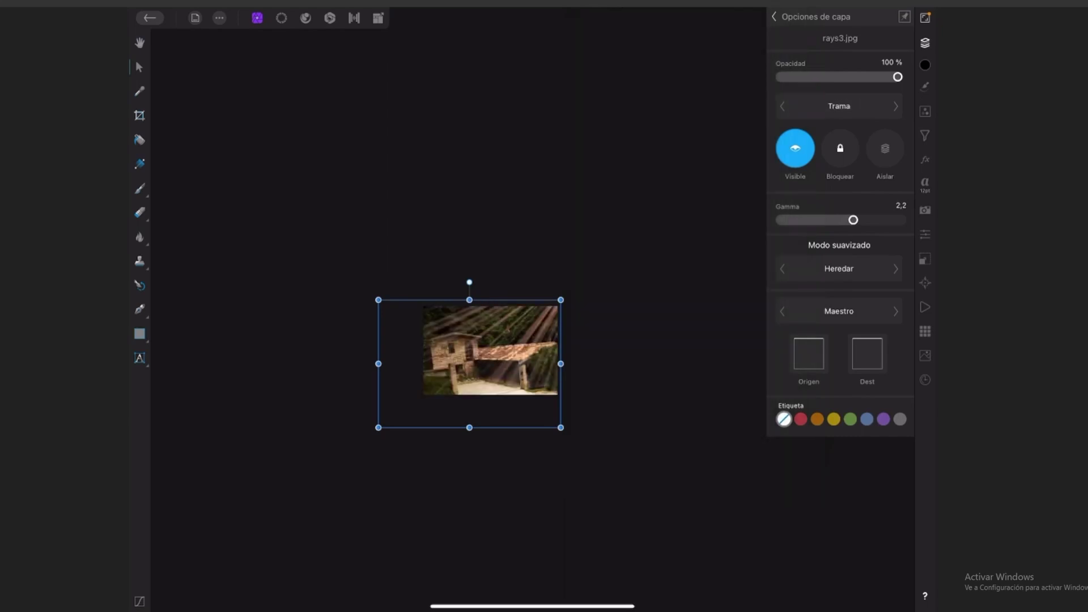
left_click_drag(898, 76, 839, 76)
left_click(839, 76)
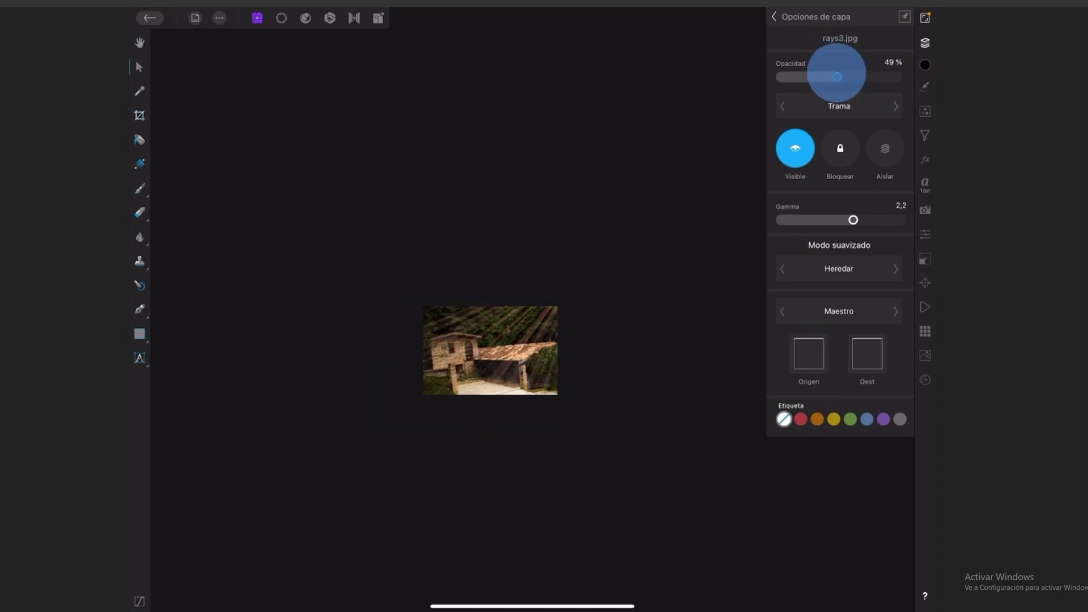
scroll(628, 316, "up", 5)
scroll(717, 309, "up", 3)
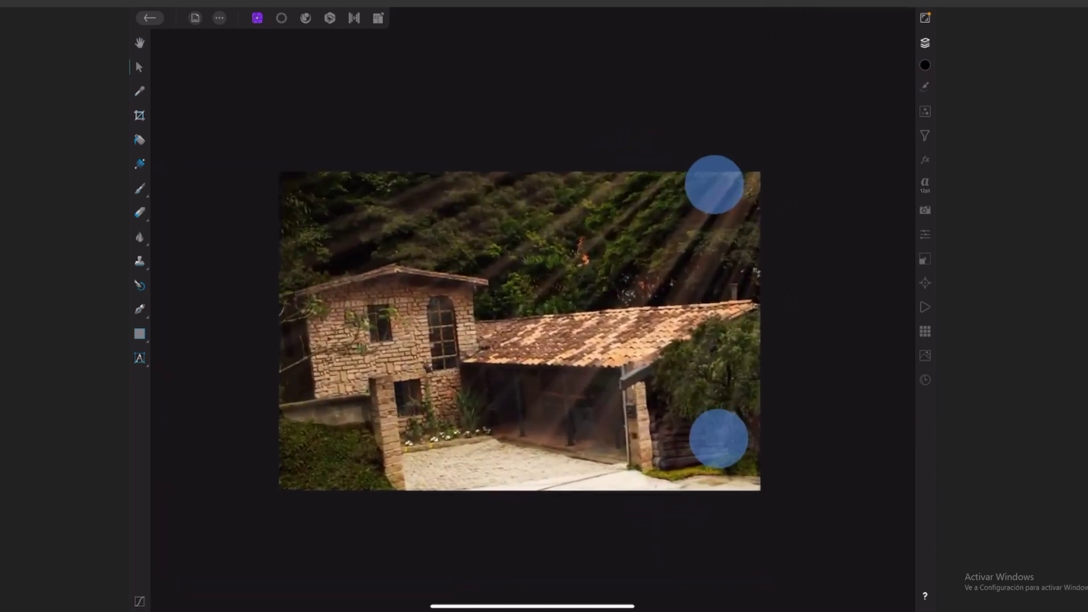
left_click(925, 43)
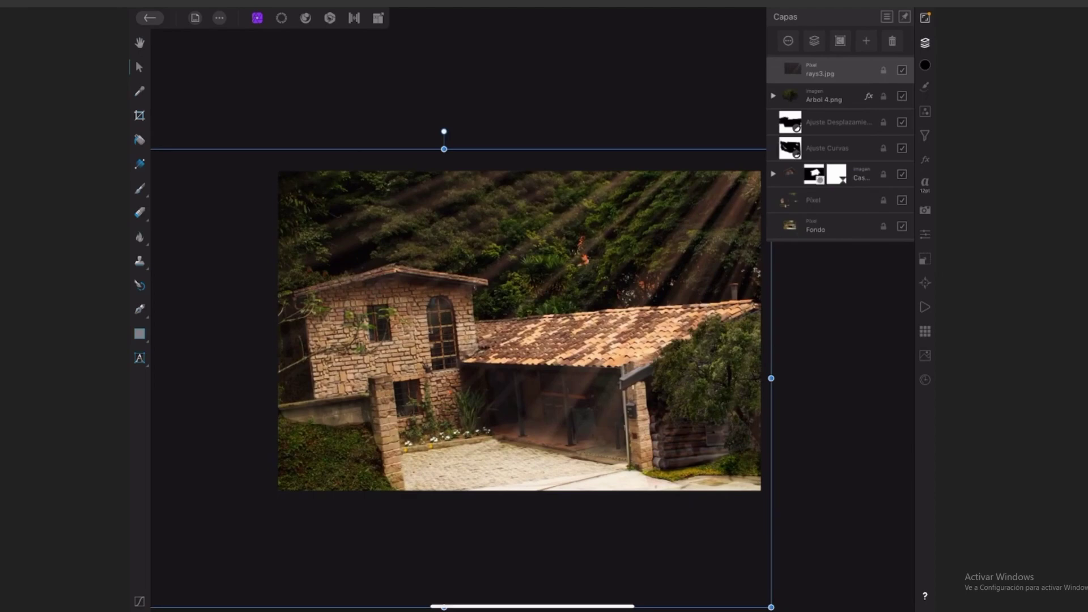
Step: Add a mask to rays3.jpg and brush black over the porch to remove the rays
left_click(867, 40)
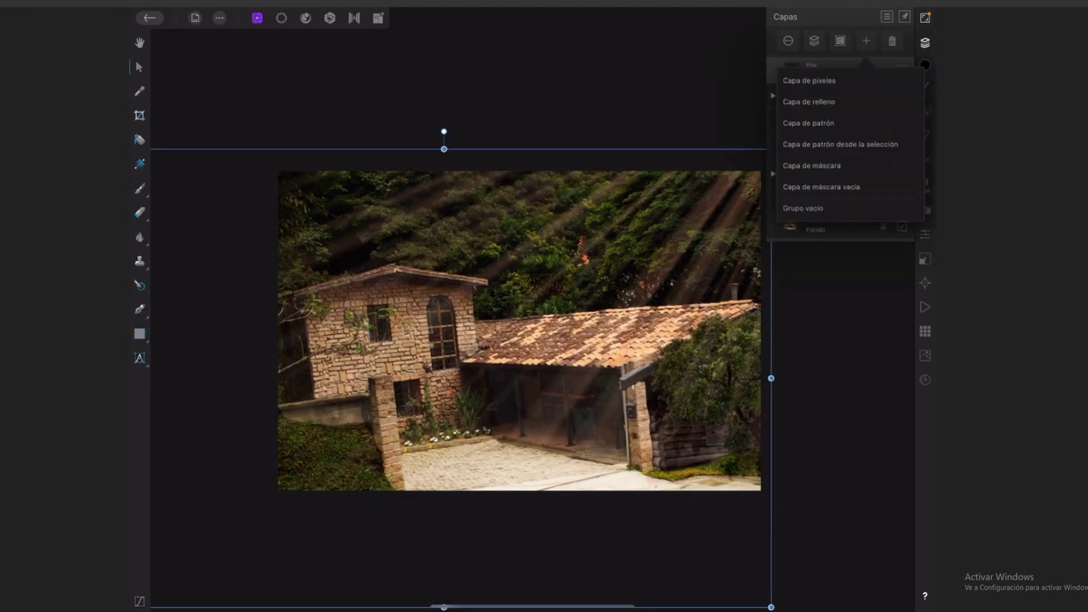
left_click(812, 165)
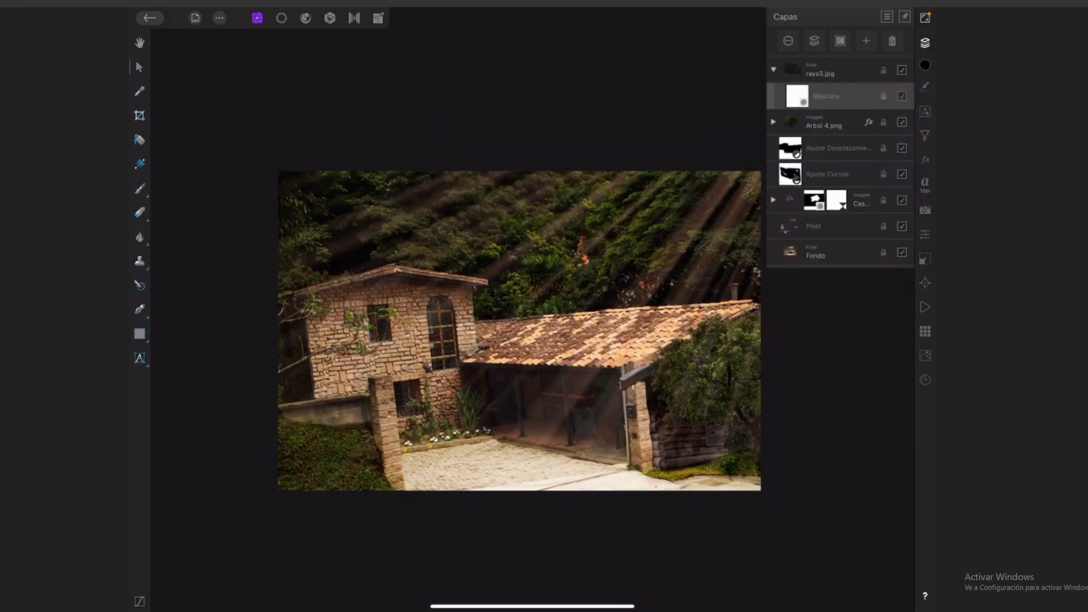
left_click(140, 188)
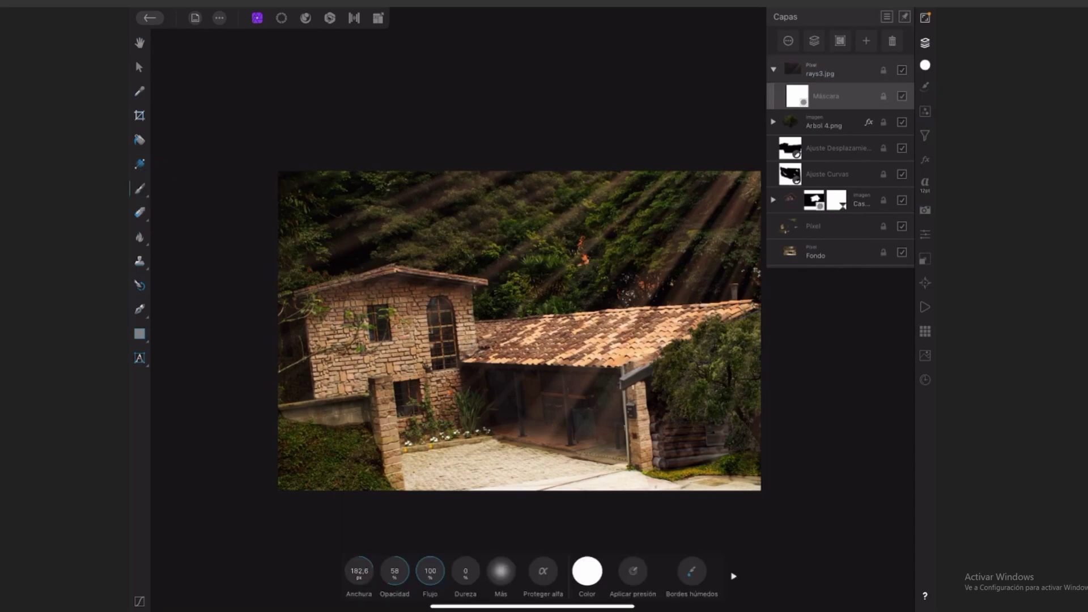
left_click(587, 571)
left_click(558, 409)
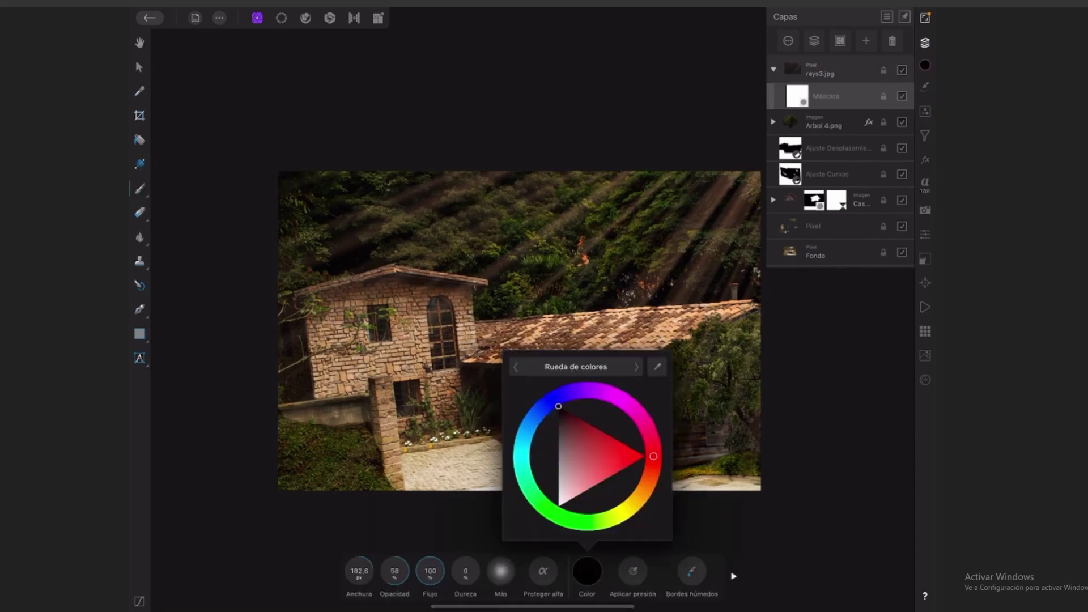
left_click(588, 571)
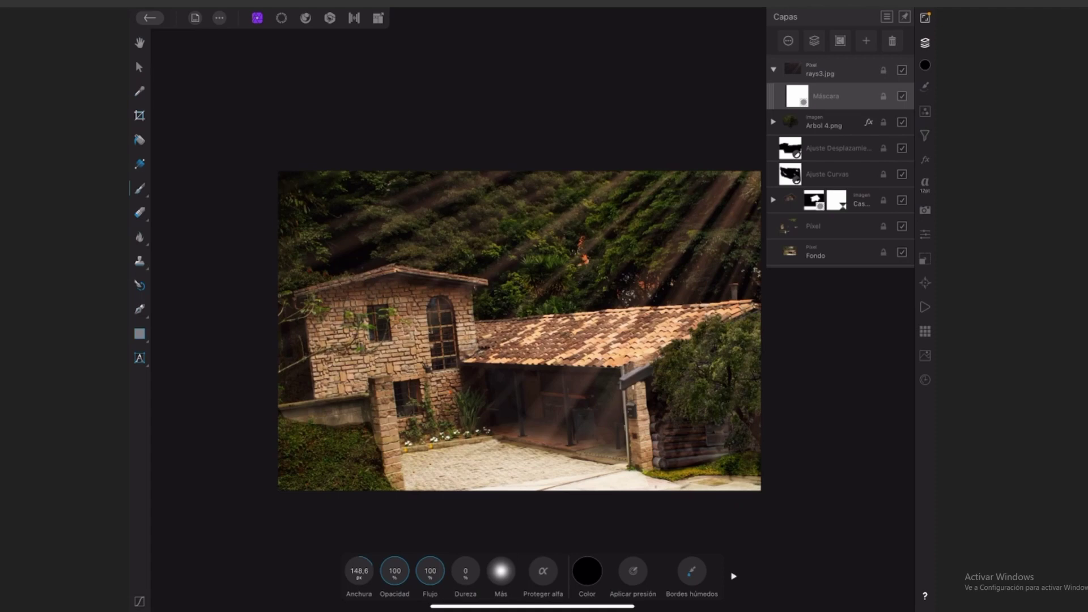
left_click(891, 420)
mouse_move(600, 383)
left_mouse_down()
mouse_move(611, 386)
mouse_move(505, 408)
mouse_move(553, 433)
mouse_move(529, 400)
mouse_move(574, 391)
left_mouse_up()
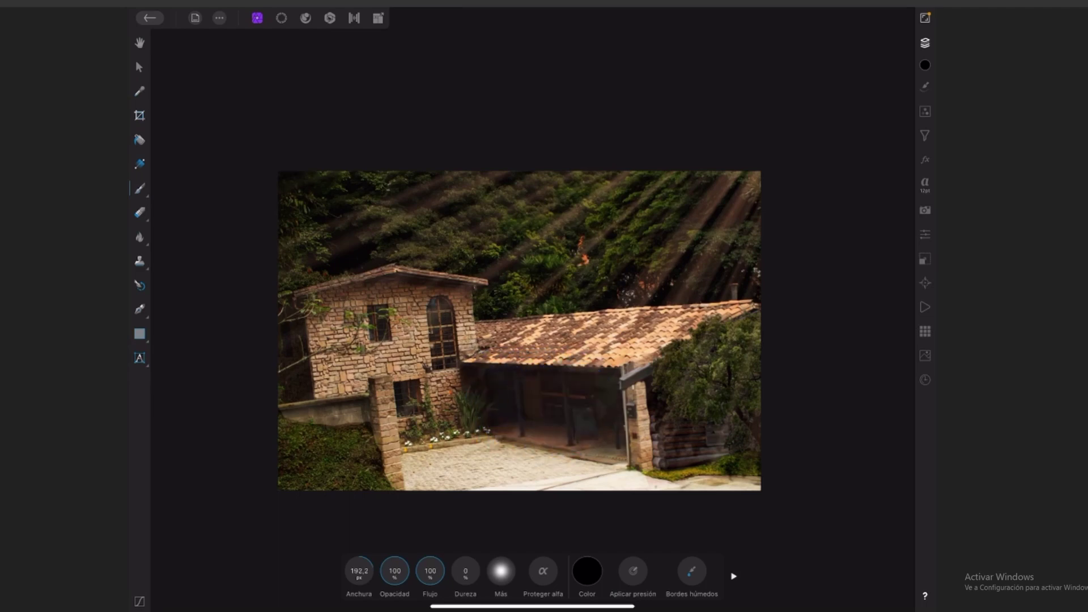
left_click(925, 43)
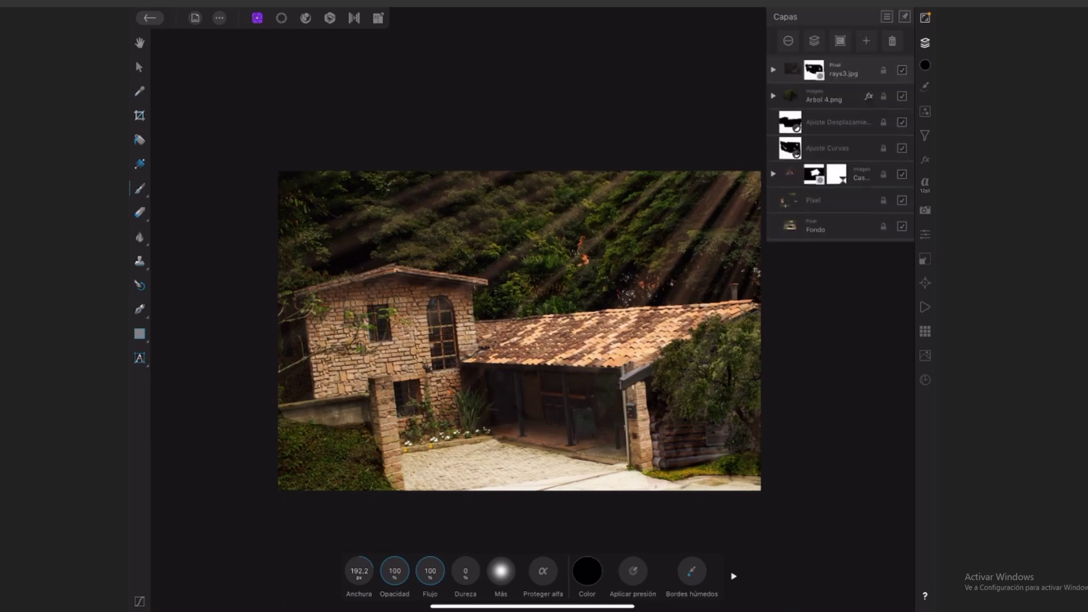
Step: Give the sun rays layer a Gaussian Blur layer effect with 15 px radius
left_click(925, 159)
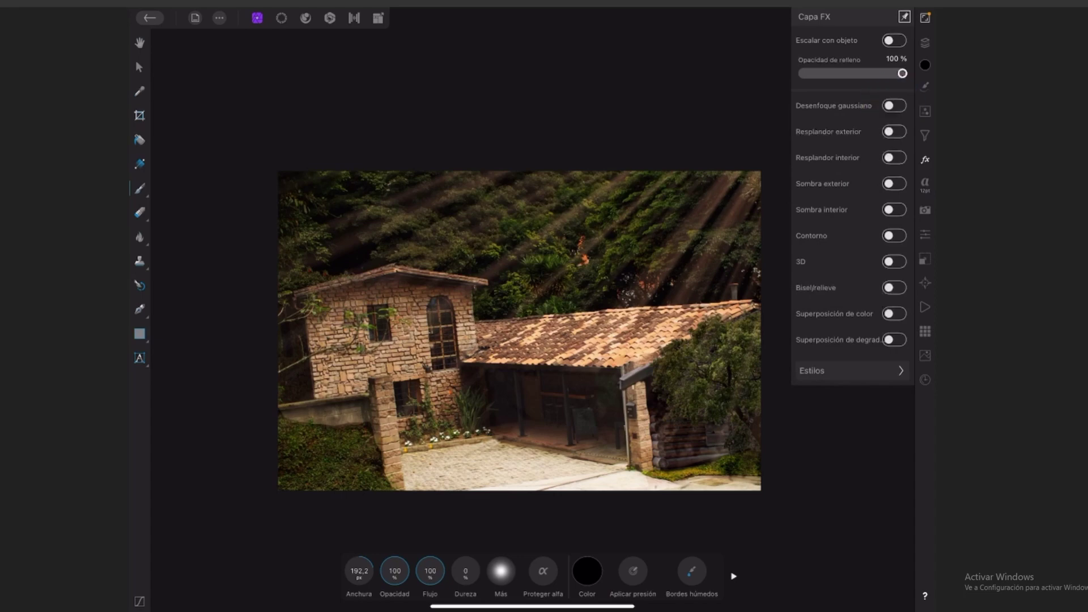
left_click(894, 105)
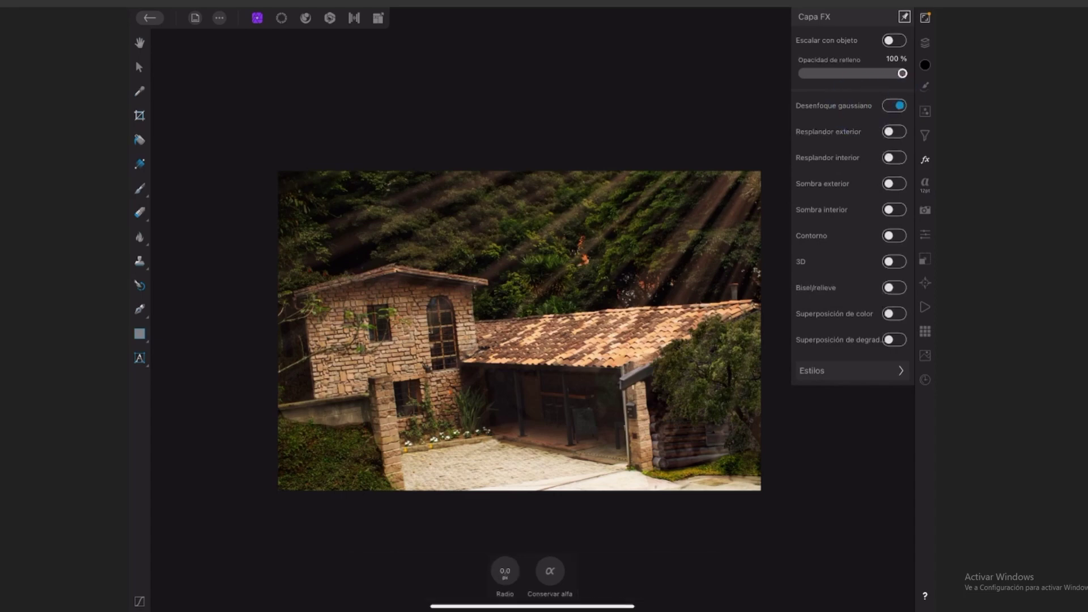
left_click(505, 571)
left_click(466, 480)
left_click(492, 454)
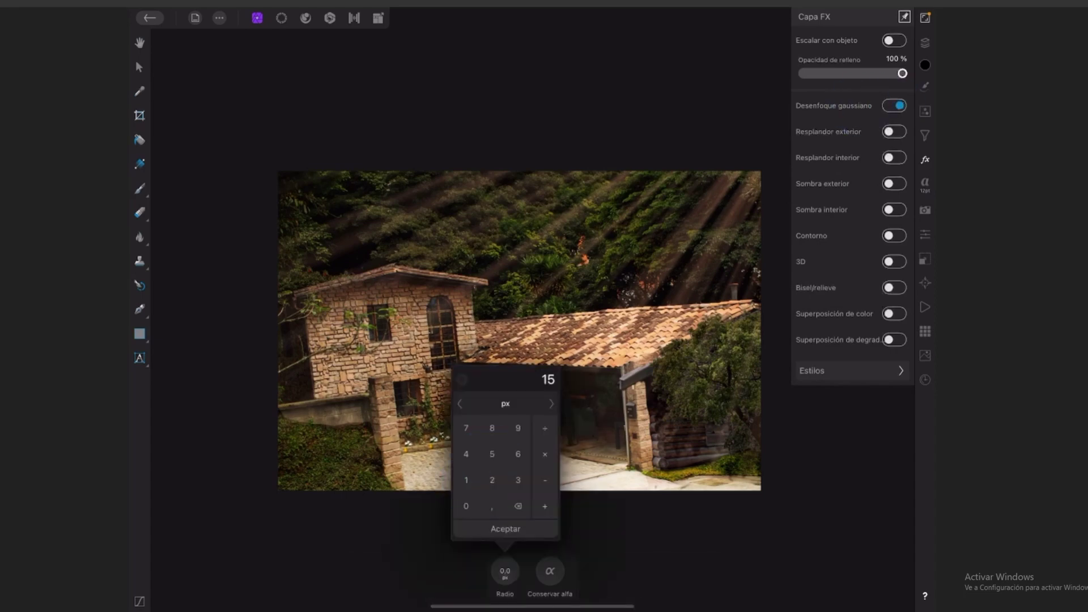
left_click(505, 528)
Step: Merge all visible layers into a new Pixel layer at the top
left_click(925, 42)
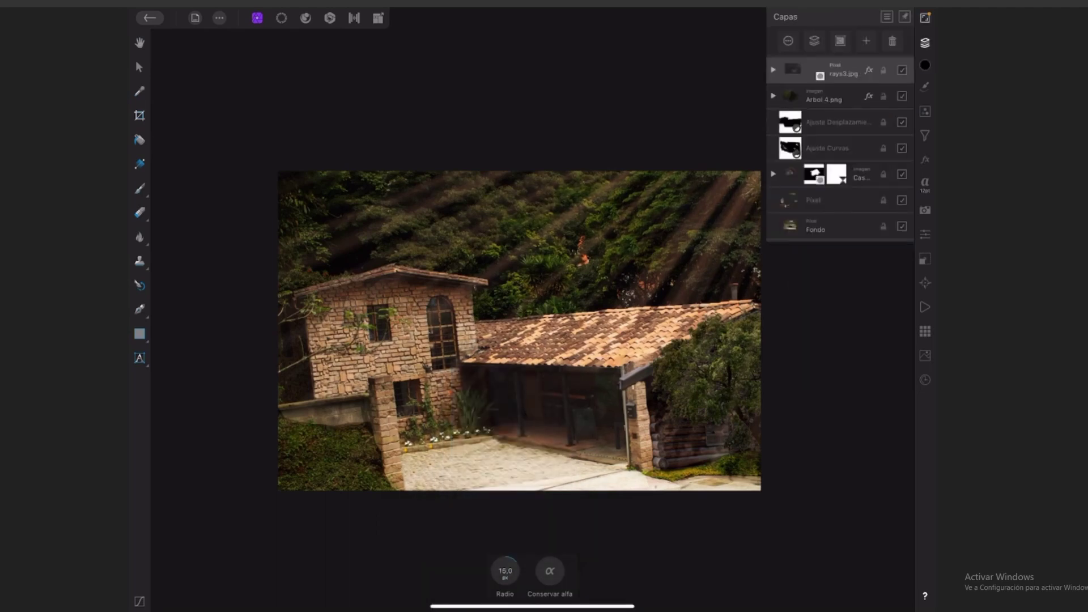
left_click(814, 40)
left_click(797, 123)
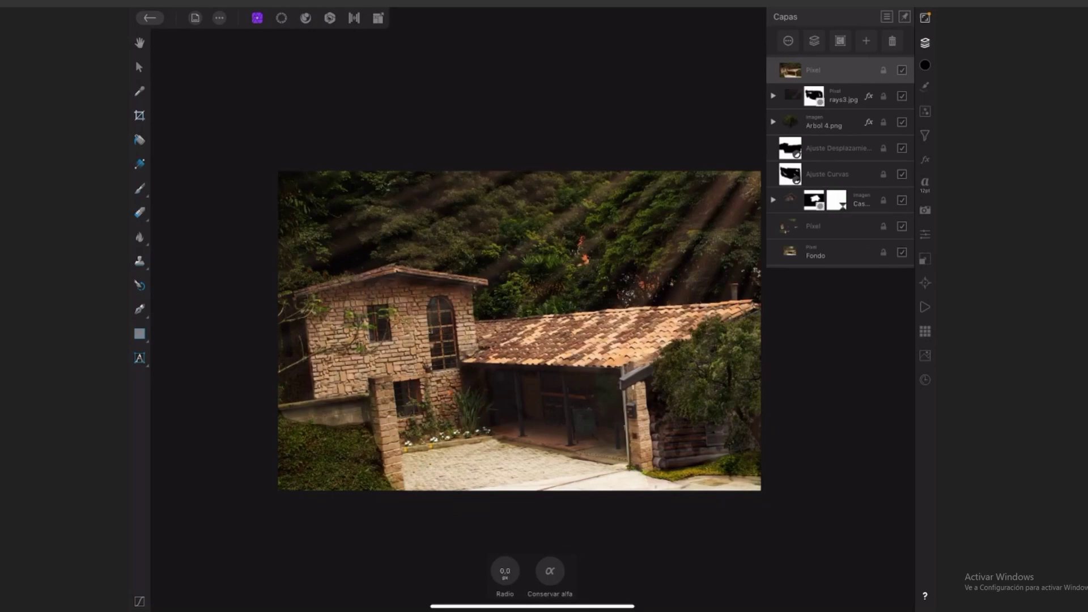
Step: Add a LUT adjustment loaded with a .CUBE file from the 35 Free LUTs folder
left_click(925, 111)
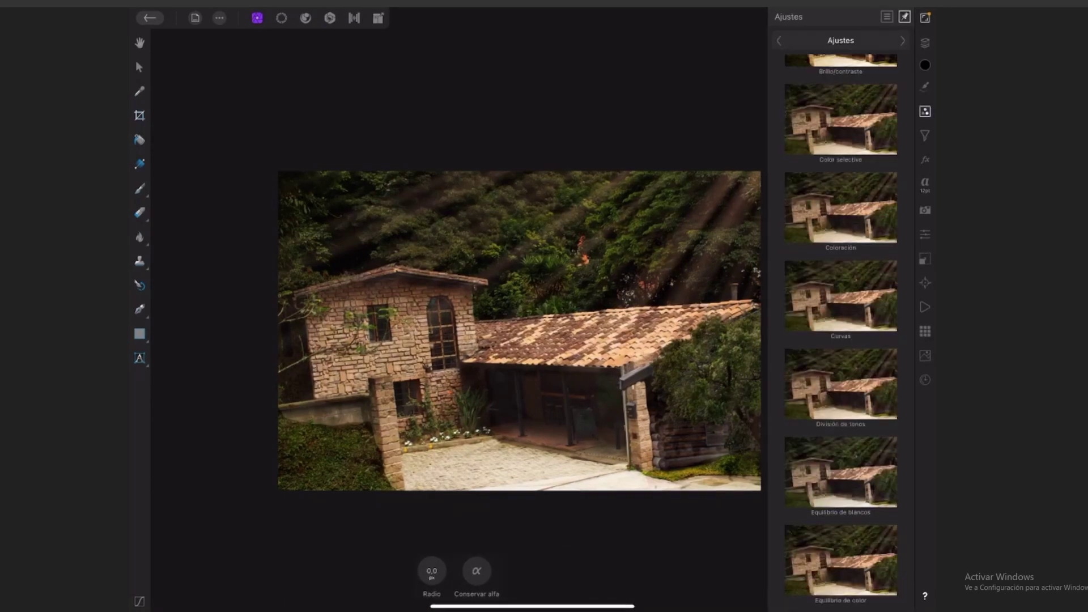
scroll(879, 303, "down", 10)
scroll(841, 332, "down", 2)
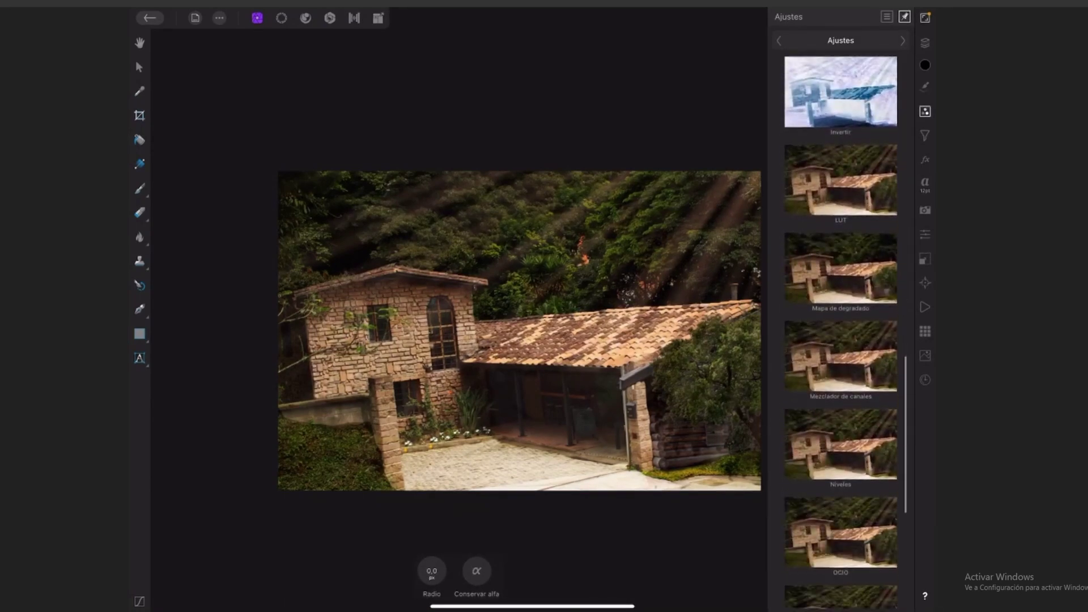
left_click(841, 215)
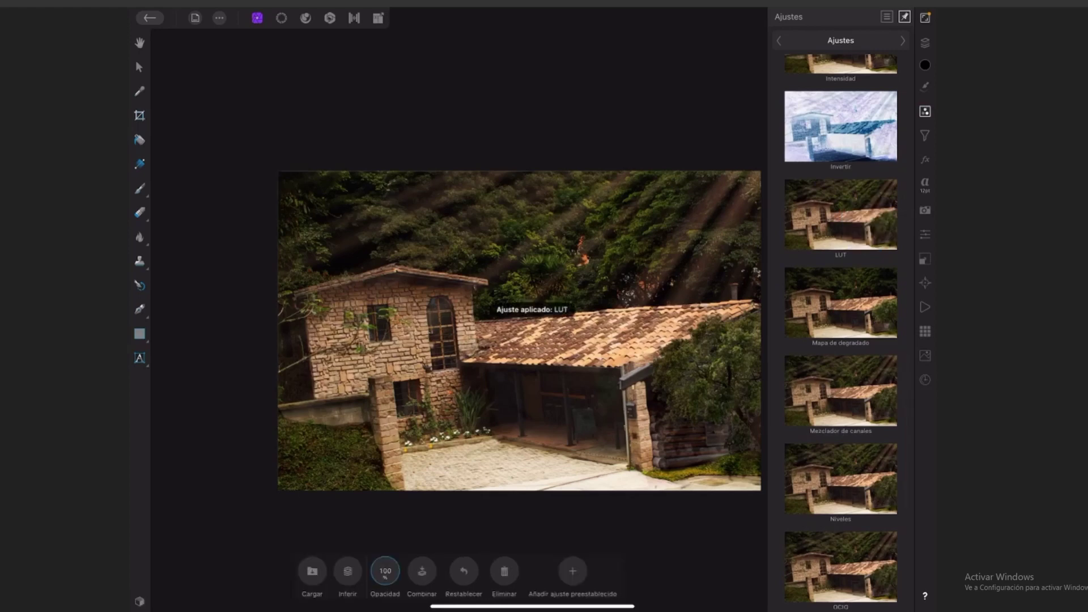
left_click(313, 572)
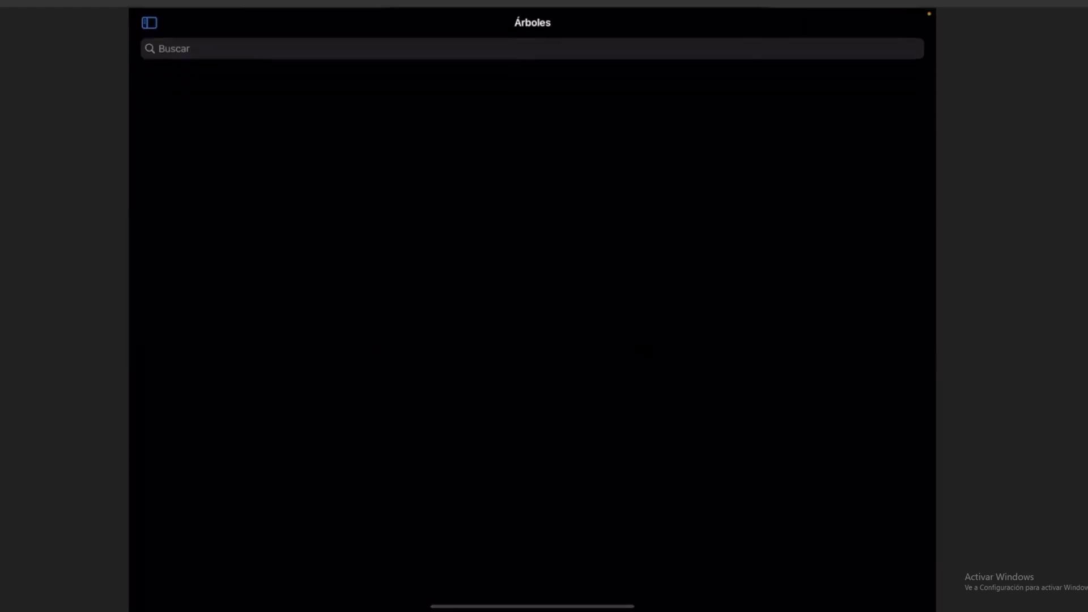
left_click(213, 22)
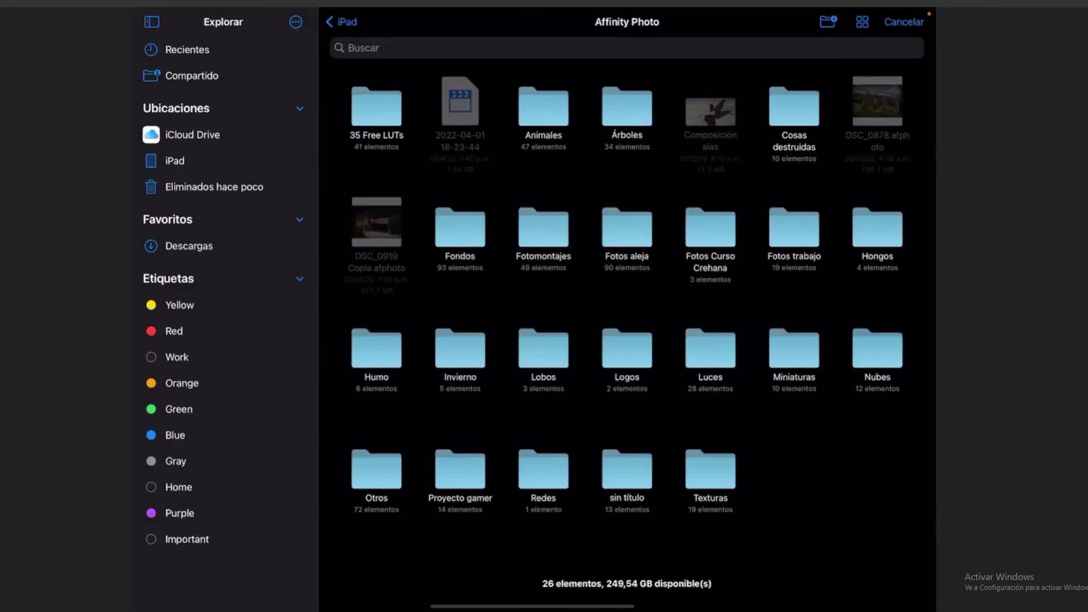
left_click(377, 107)
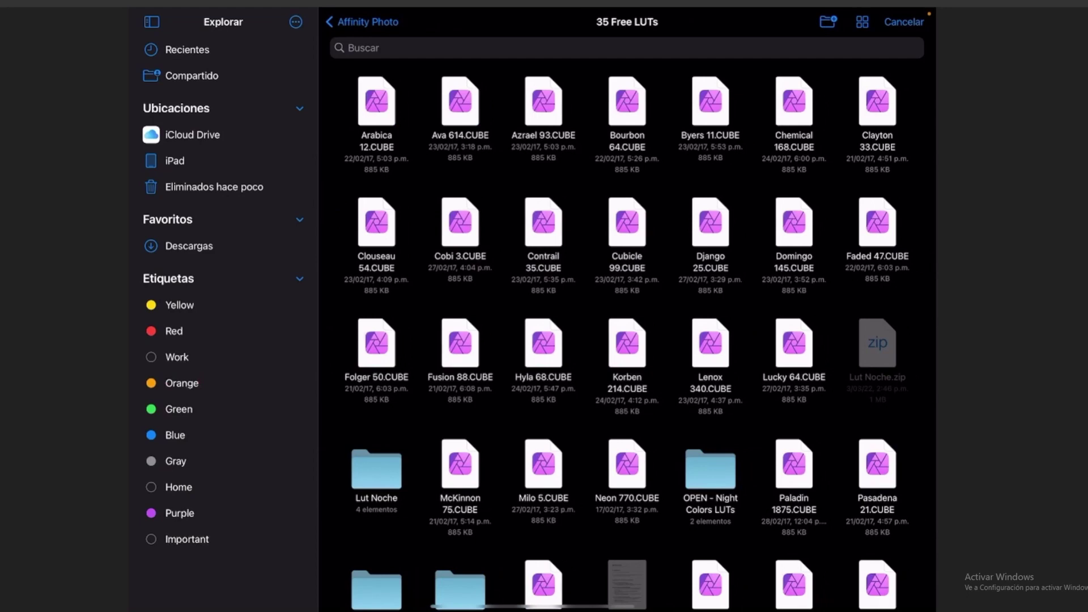
scroll(627, 309, "down", 2)
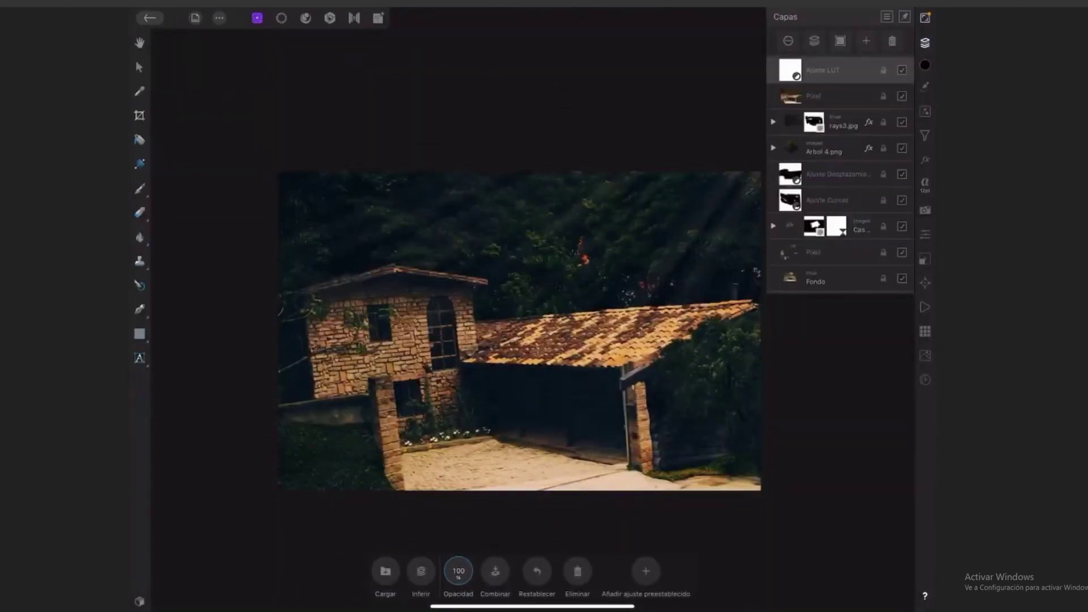
Step: Lower the LUT adjustment layer's opacity to 60%
left_click(822, 70)
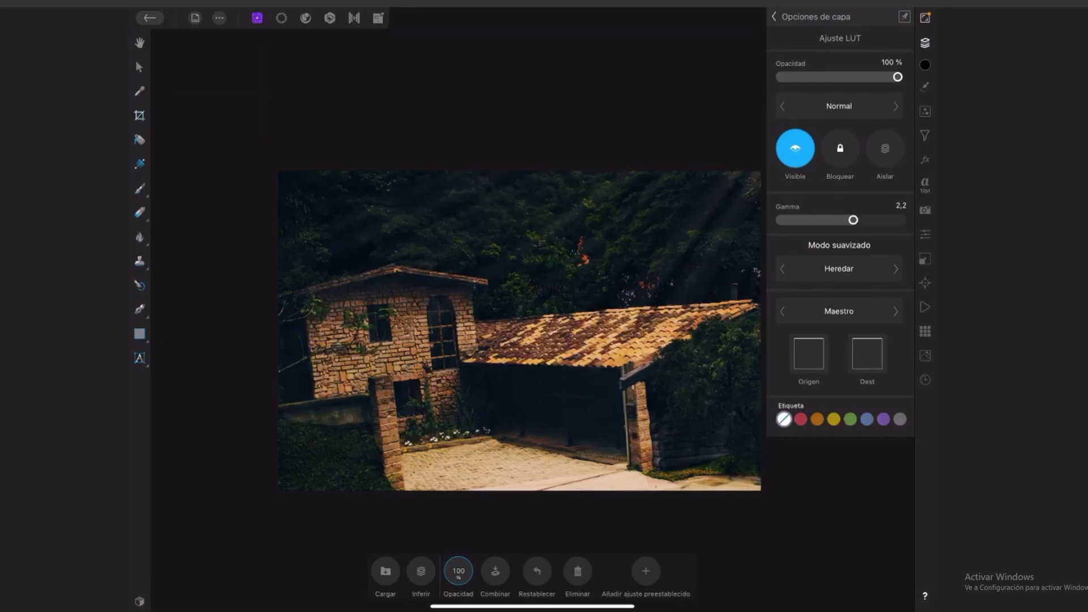
left_click_drag(898, 76, 851, 76)
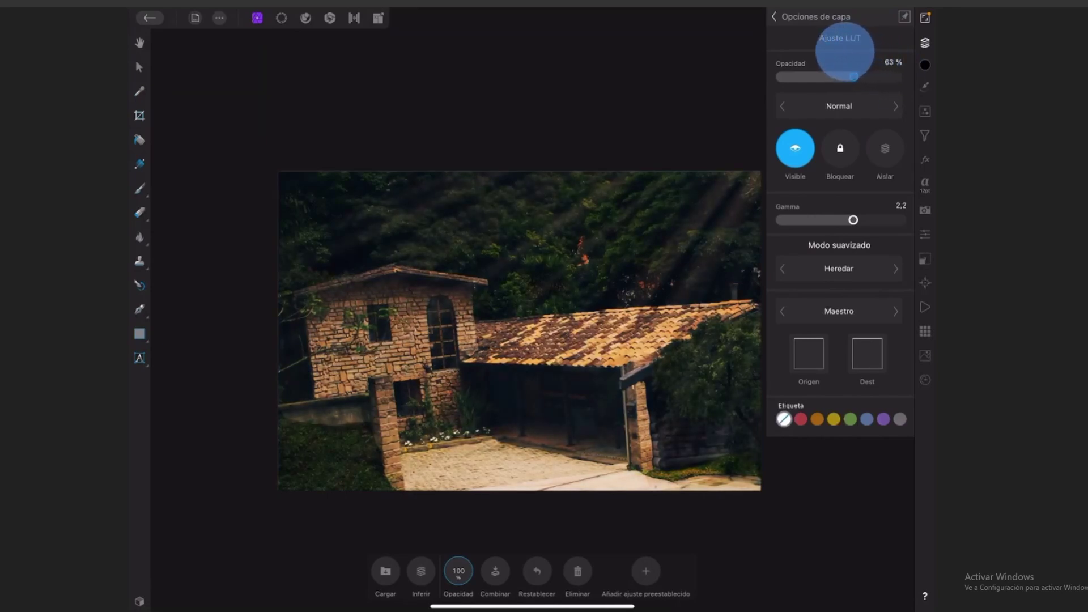
left_click(805, 16)
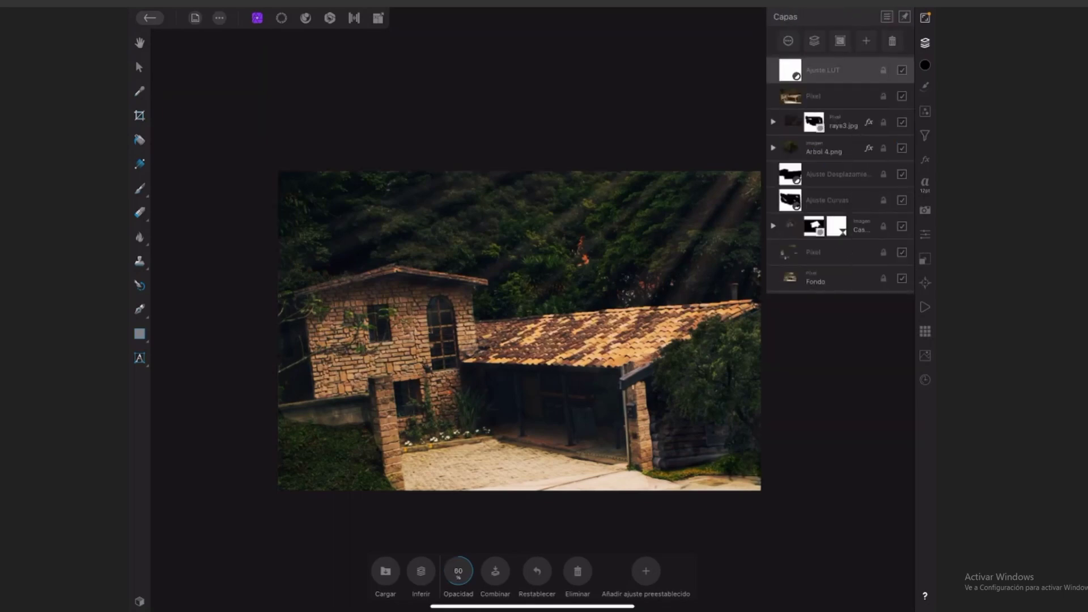
Step: Add another LUT adjustment above the house group, loaded with Fusion 88.CUBE
left_click(839, 227)
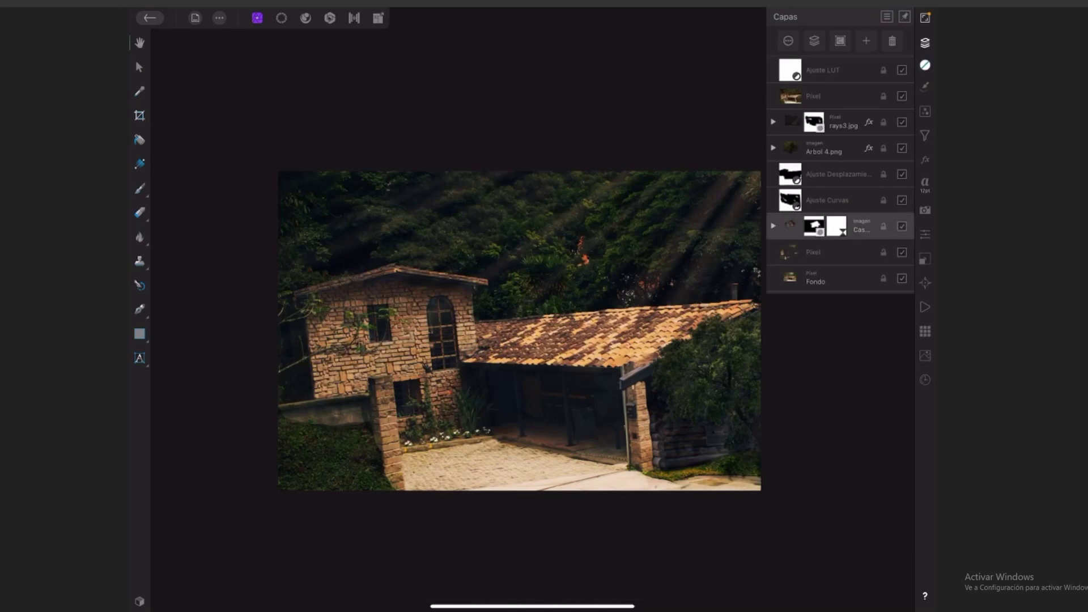
left_click(926, 112)
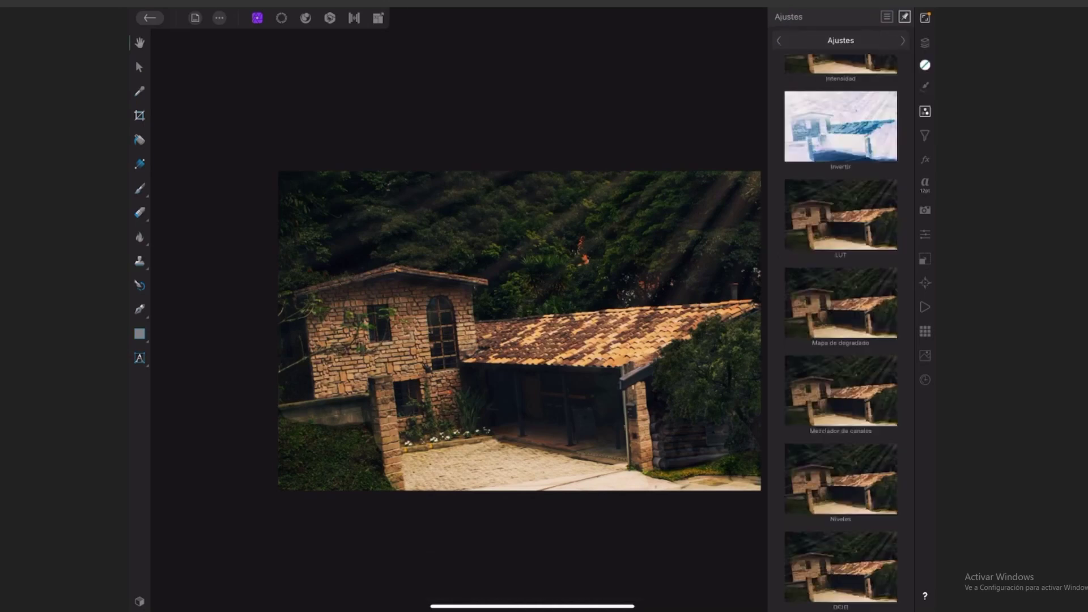
left_click(840, 214)
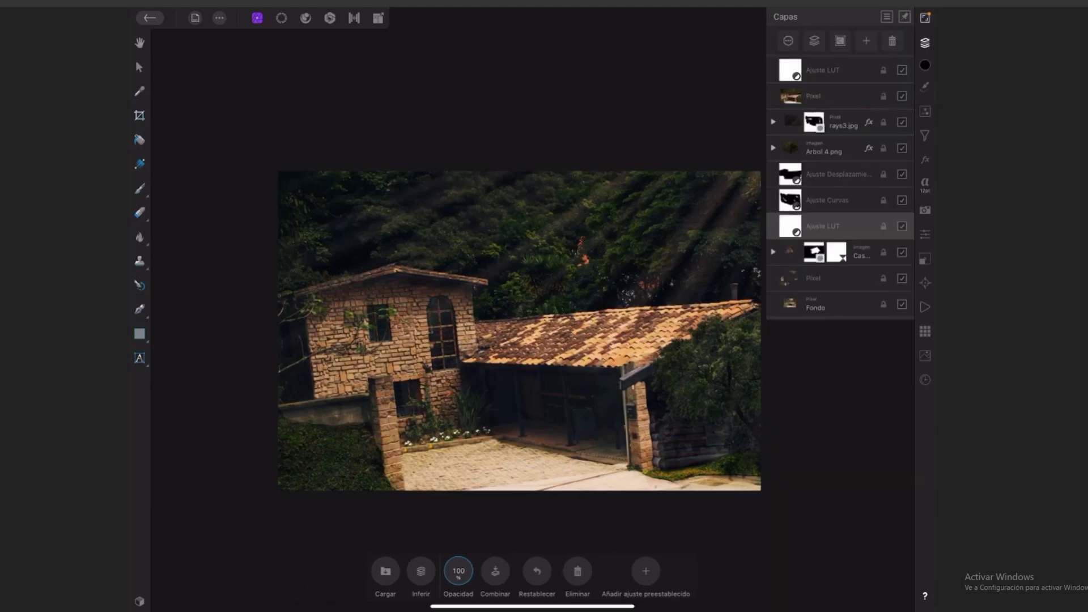
left_click(386, 572)
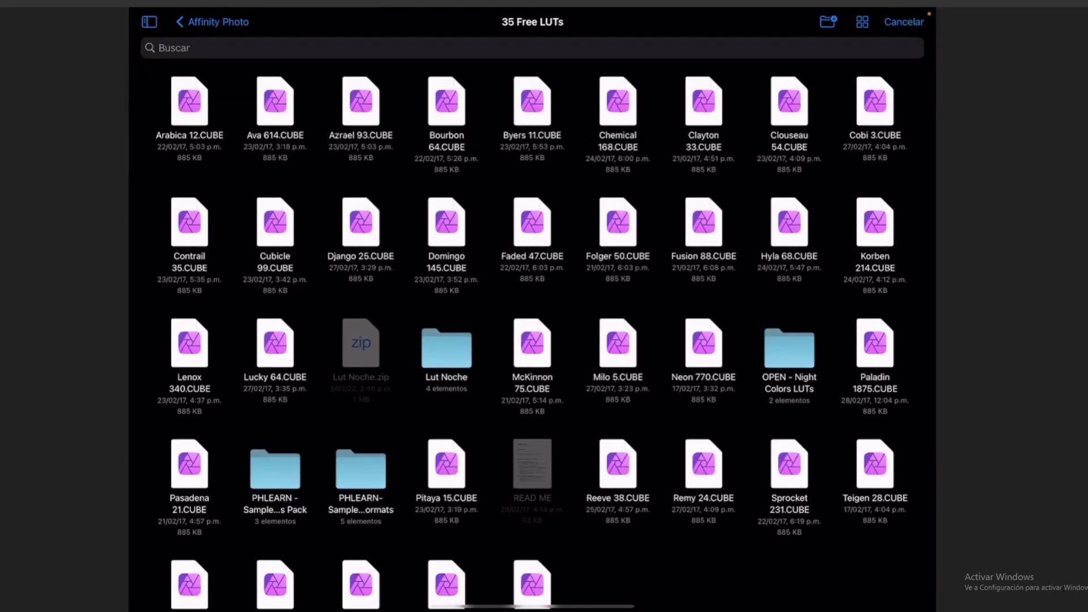
left_click(703, 222)
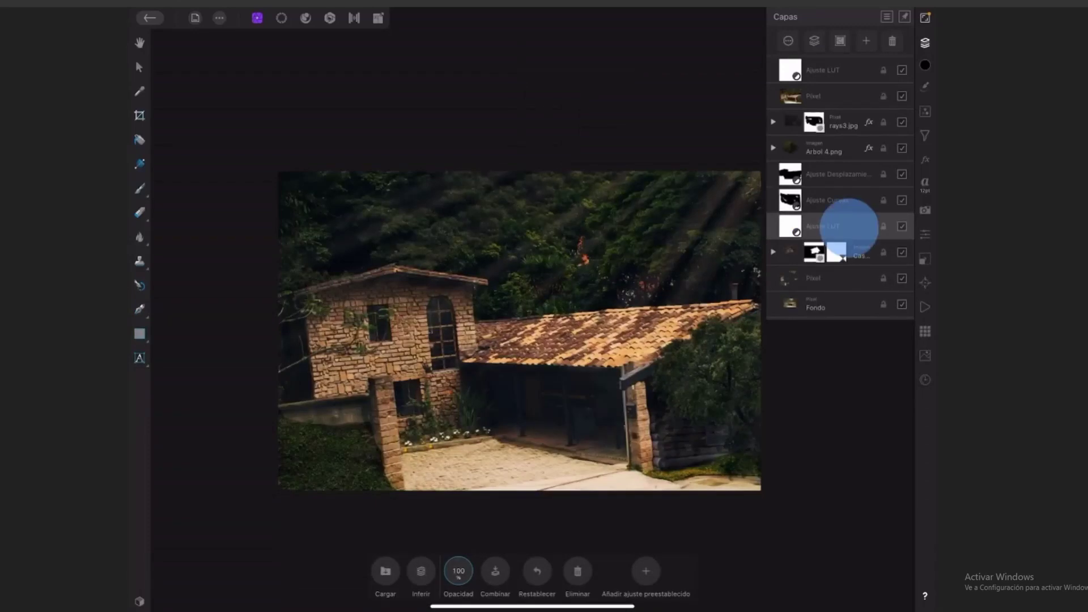
Step: Move the Fusion 88 LUT to the top of the stack at 19% opacity
left_click_drag(849, 227, 861, 61)
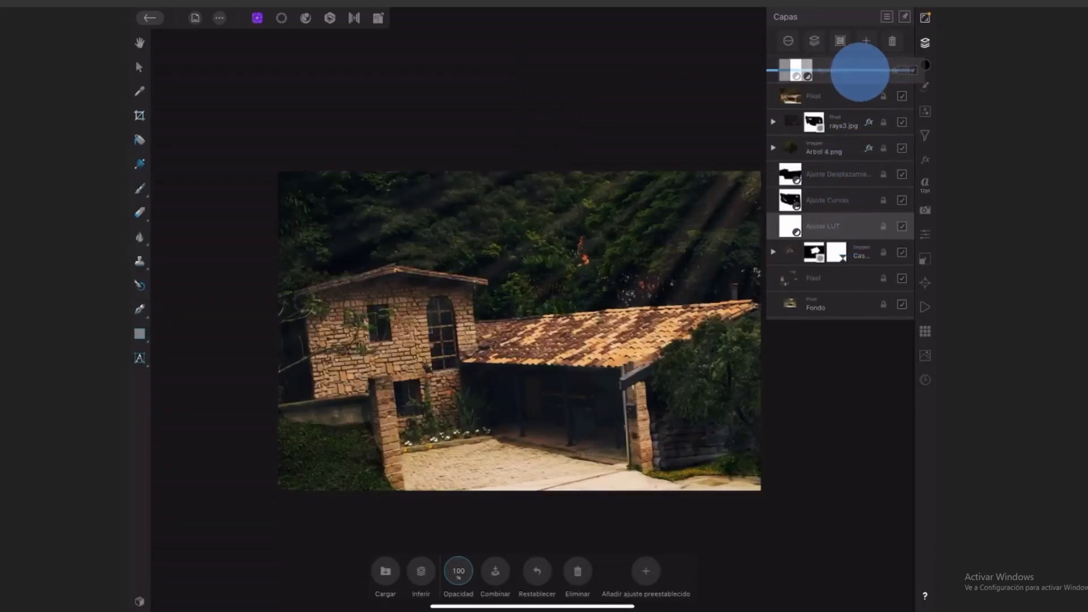
left_click(838, 70)
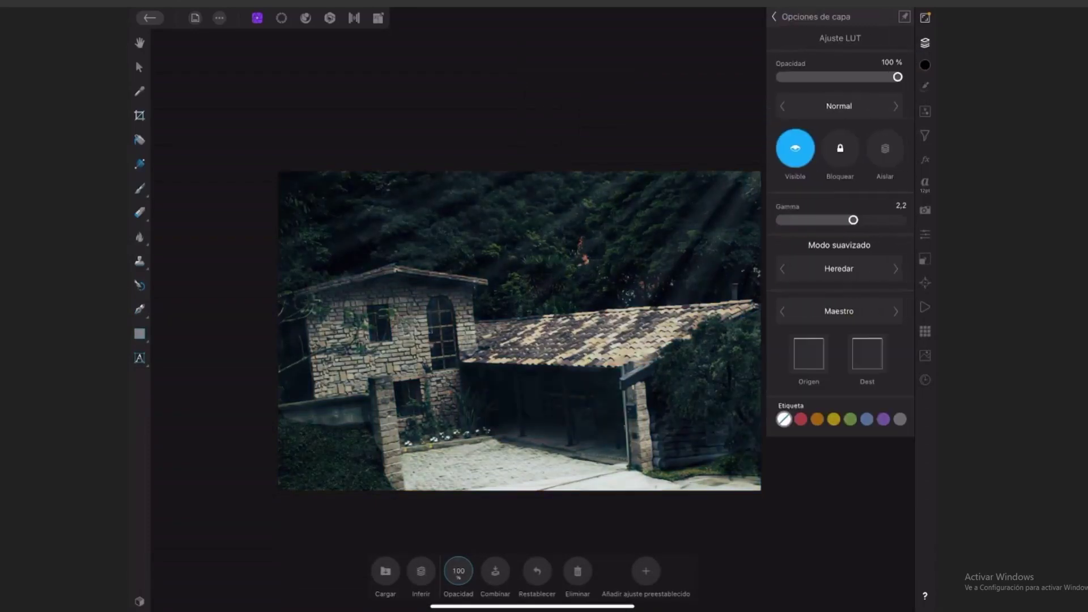
left_click_drag(898, 76, 805, 77)
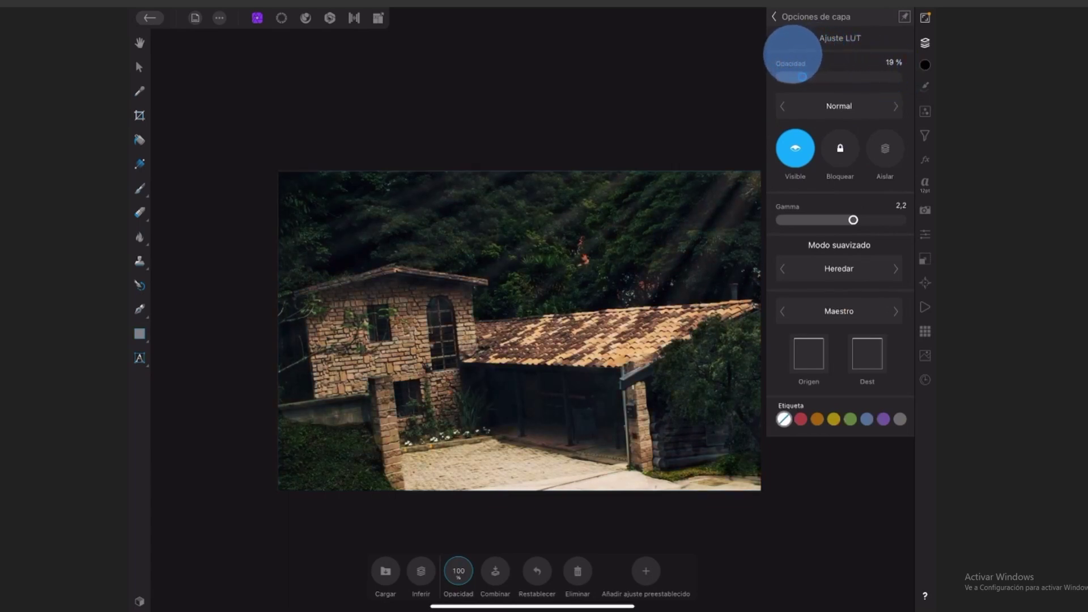
left_click_drag(805, 77, 801, 76)
left_click(867, 41)
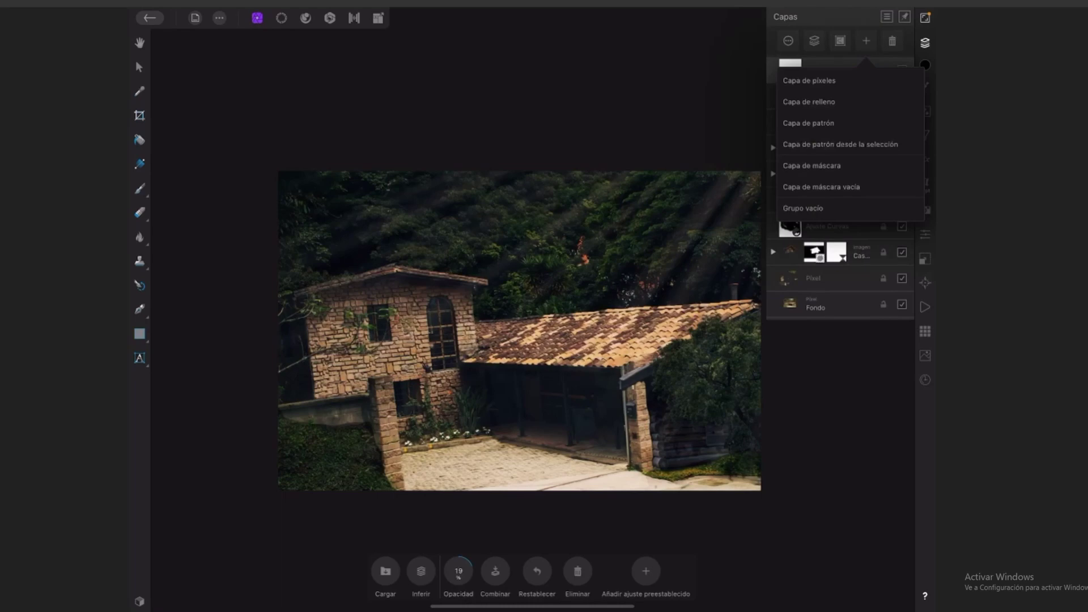
Step: Add a new top Pixel layer and delete the stray Pixel layer below the LUTs
left_click(809, 80)
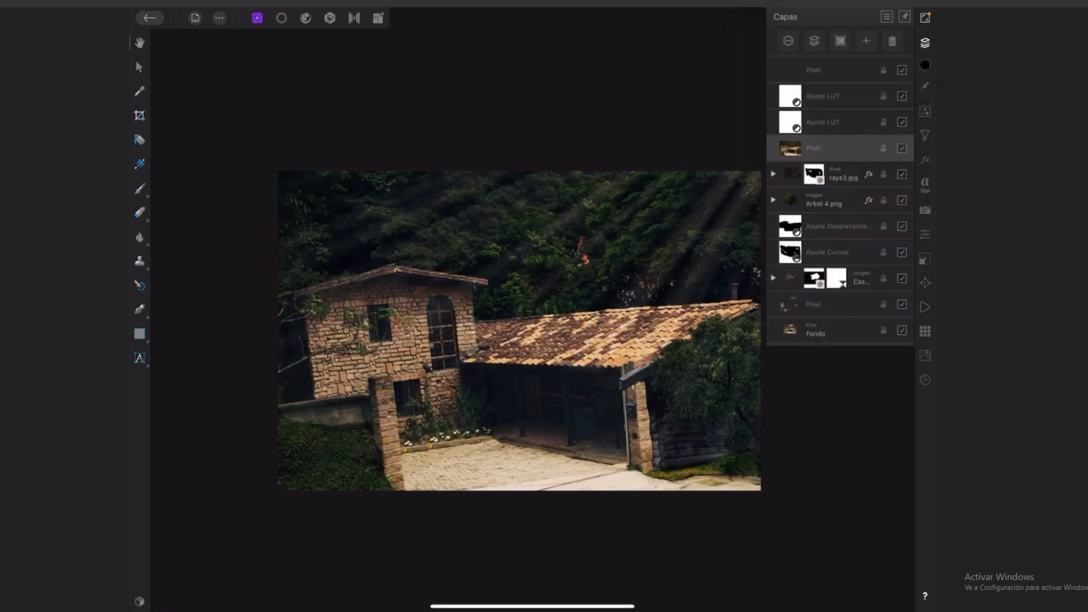
left_click(838, 97)
left_click(848, 125)
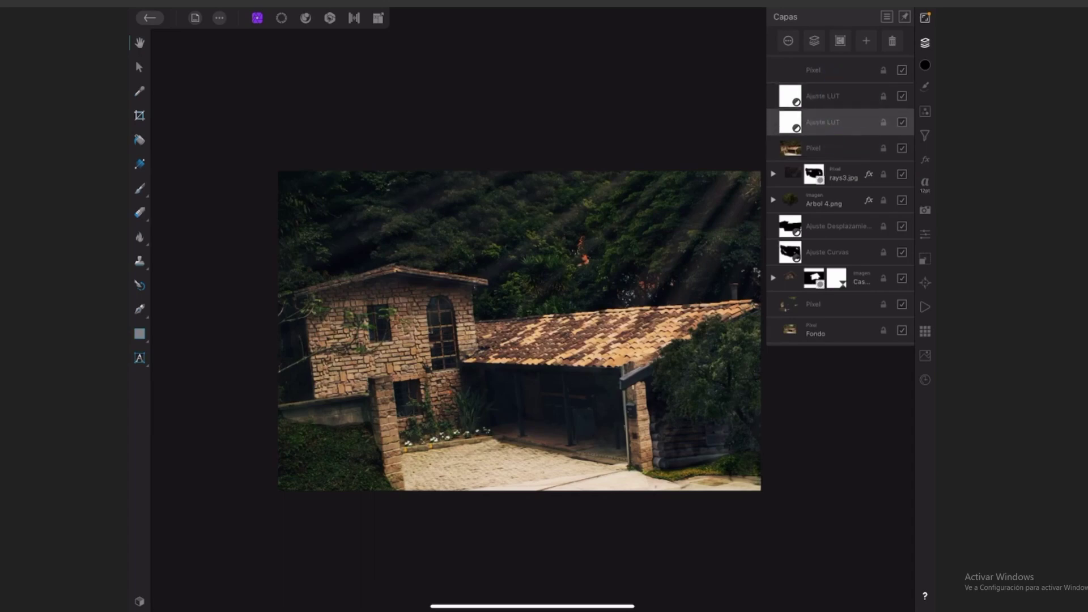
left_click(851, 147)
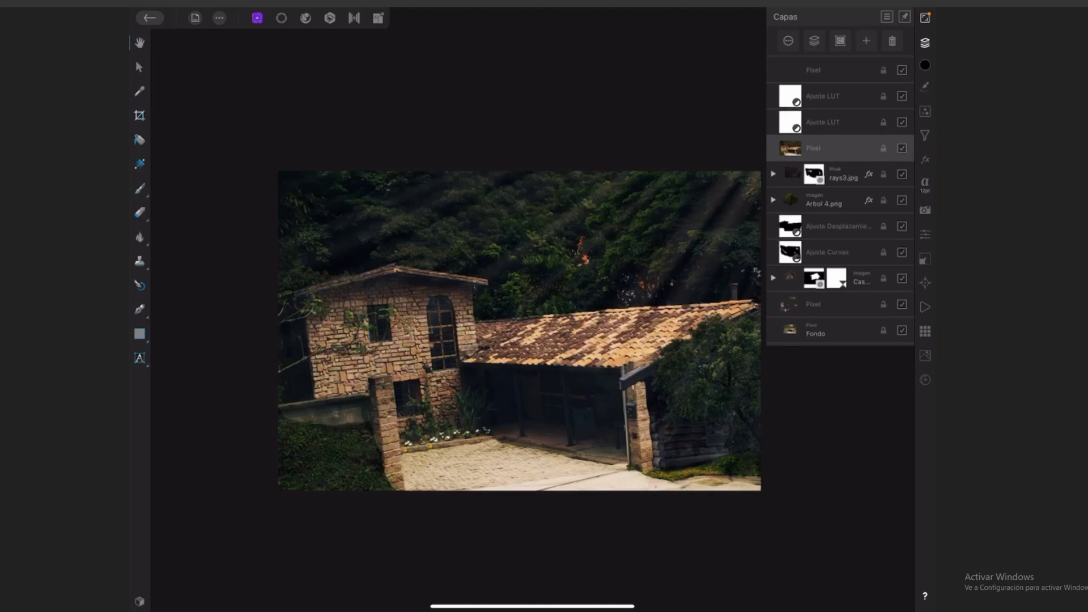
key("Delete")
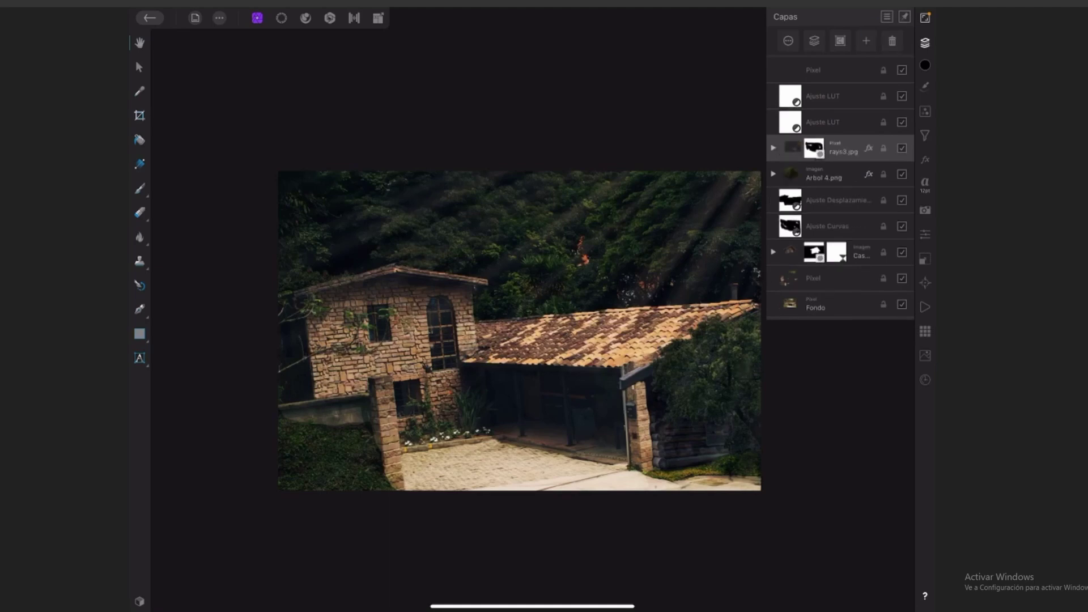
Step: Paint black around the photo's edges with a 639.5 px brush on the new layer
left_click(833, 69)
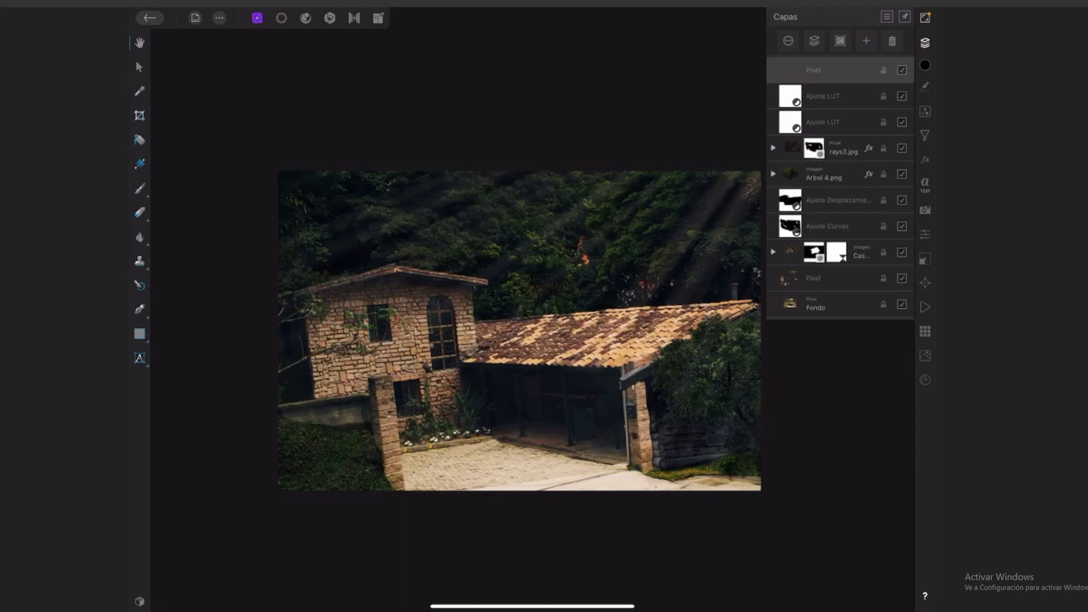
scroll(609, 306, "down", 3)
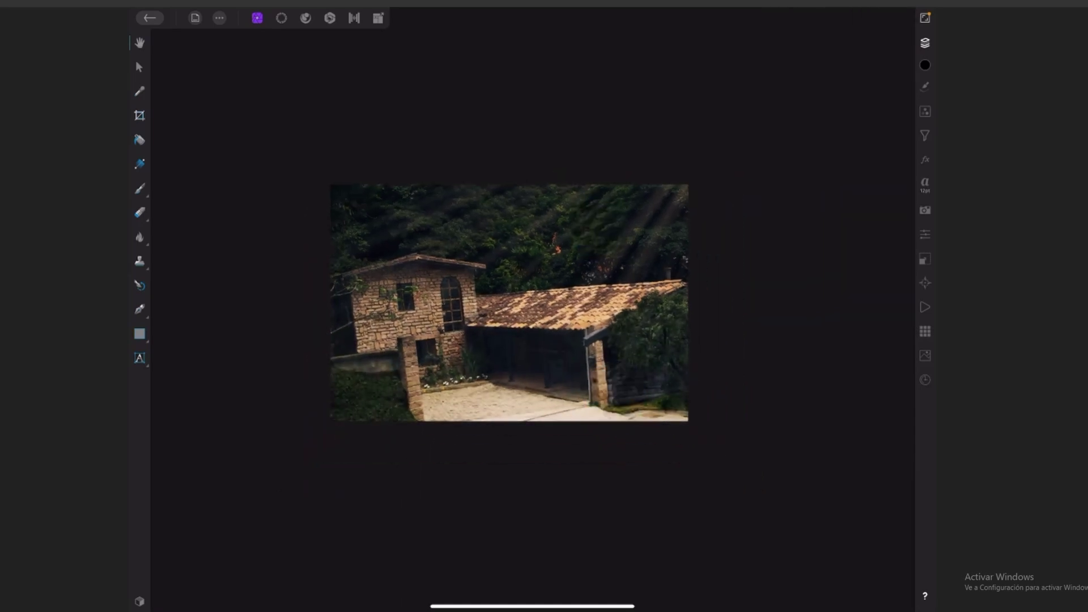
left_click(139, 188)
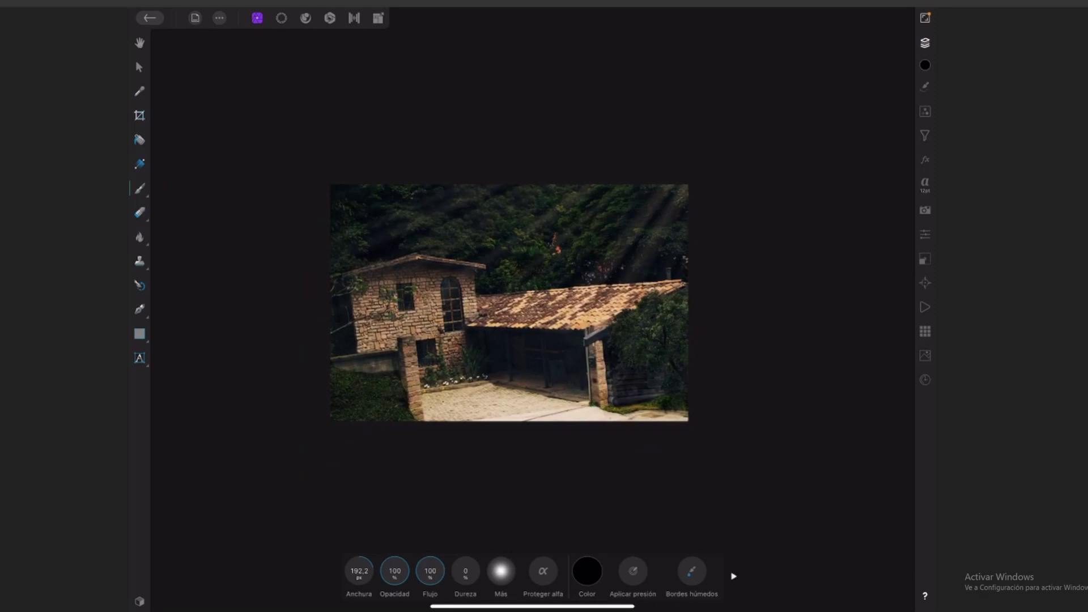
left_click_drag(359, 571, 434, 477)
mouse_move(312, 420)
left_mouse_down()
mouse_move(351, 429)
mouse_move(329, 277)
left_mouse_up()
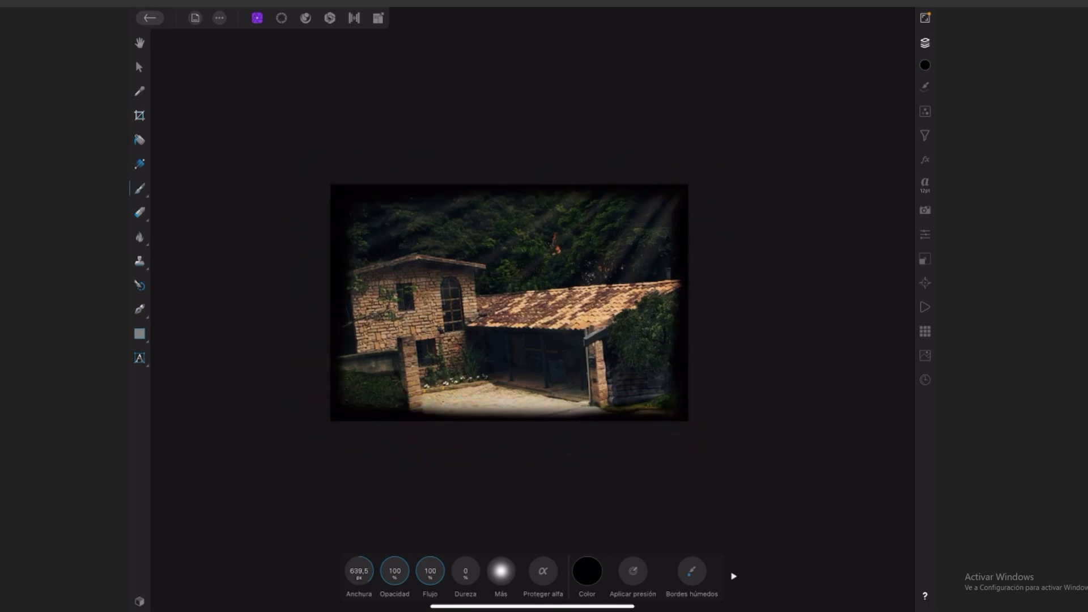
Step: Soften the vignette layer with a 135.1 px Gaussian Blur effect
left_click(925, 159)
left_click(894, 106)
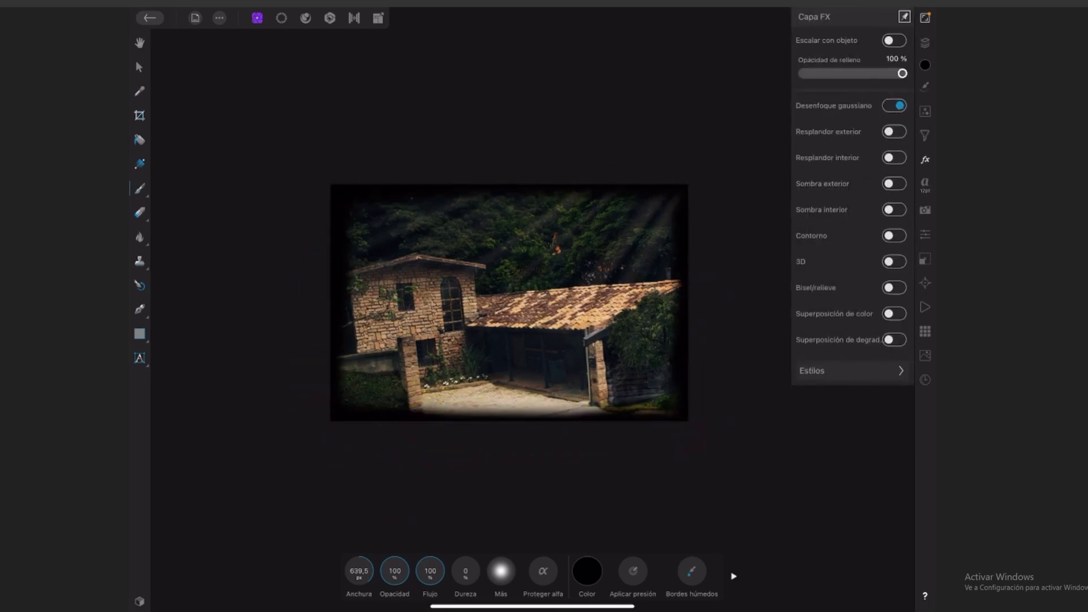
left_click_drag(505, 571, 521, 541)
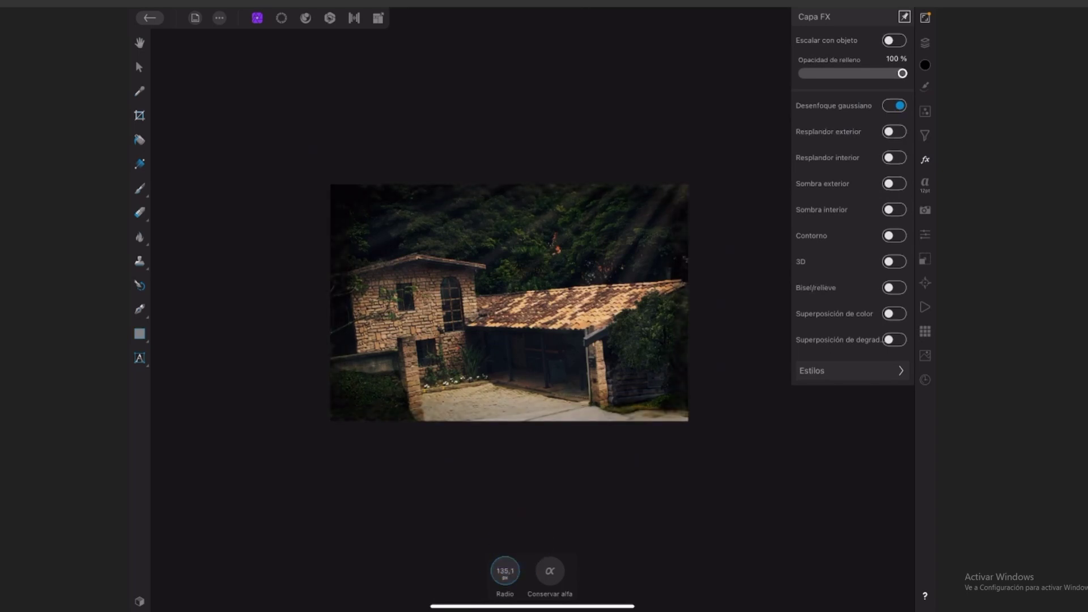
Step: Stretch the vignette's top, right, left and bottom edges slightly past the photo borders
left_click(139, 65)
left_click_drag(509, 184, 509, 178)
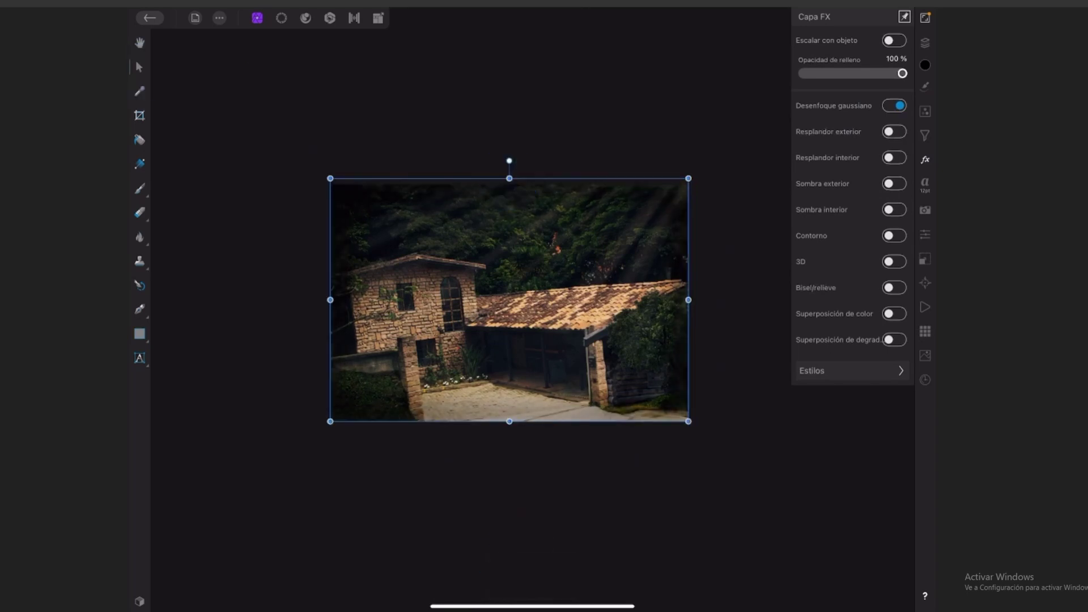
left_click_drag(689, 300, 696, 300)
left_click_drag(330, 300, 321, 300)
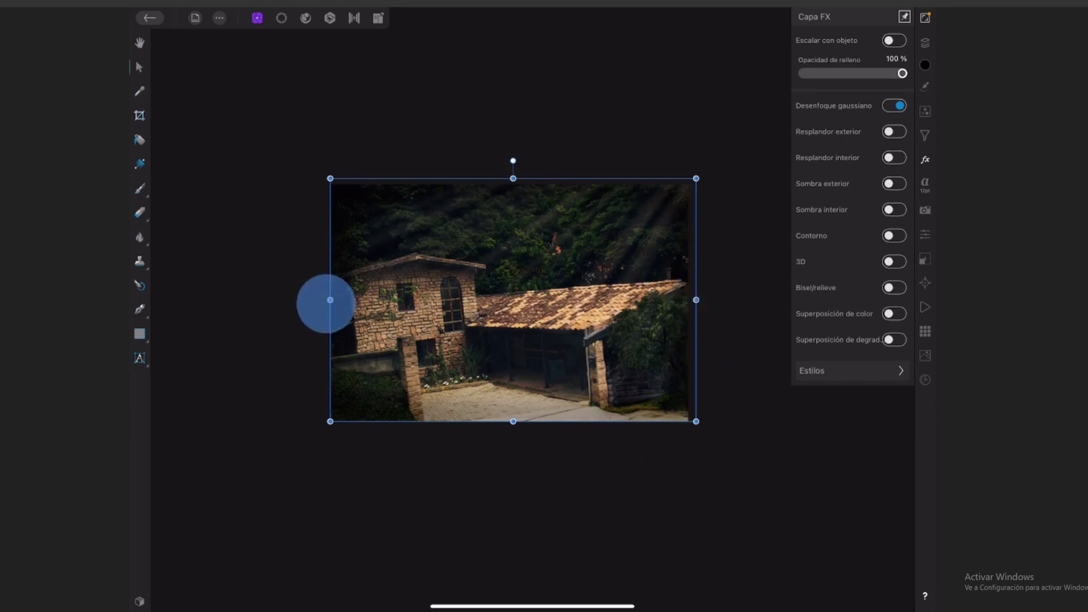
left_click_drag(508, 421, 509, 429)
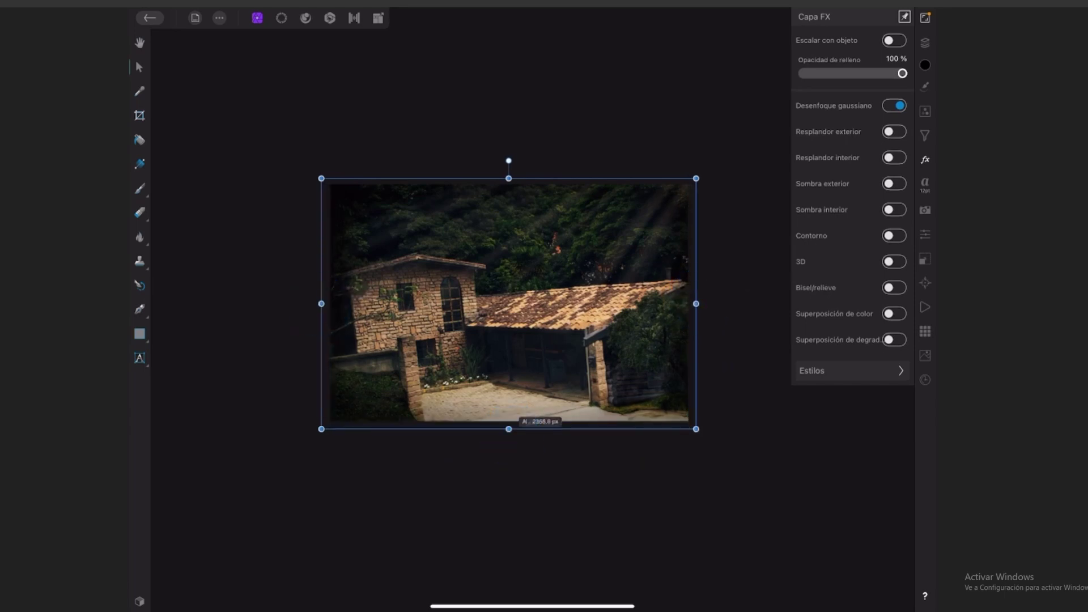
left_click(925, 42)
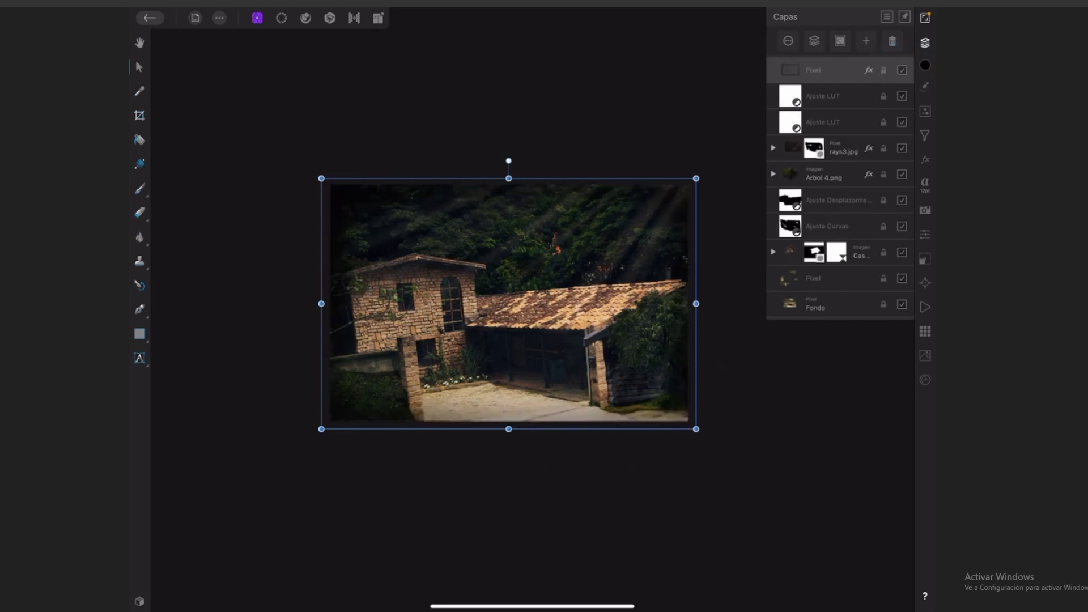
left_click(925, 43)
scroll(718, 281, "up", 5)
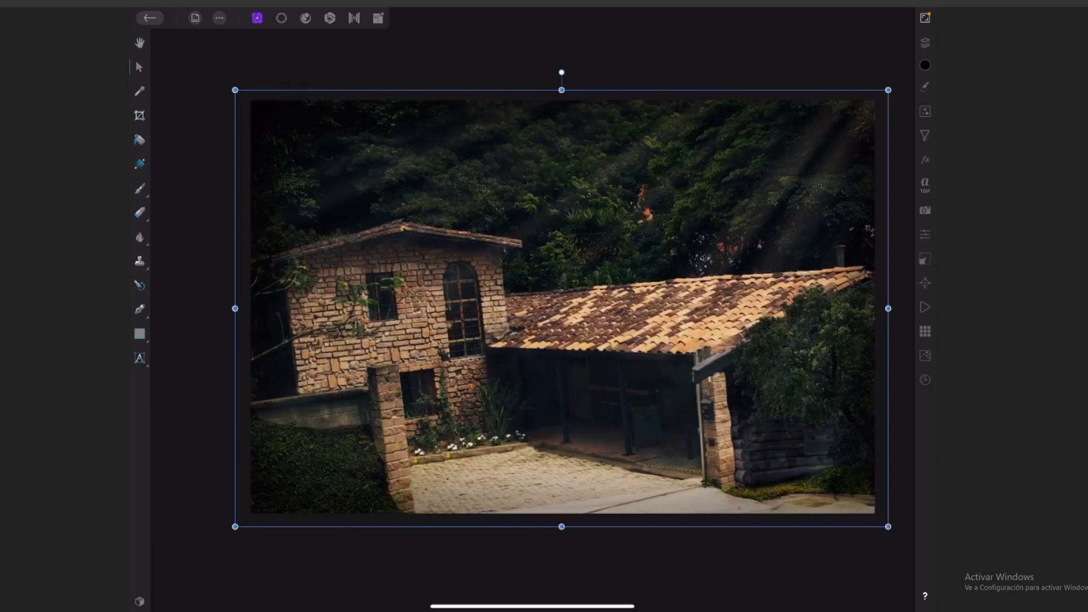
left_click(925, 42)
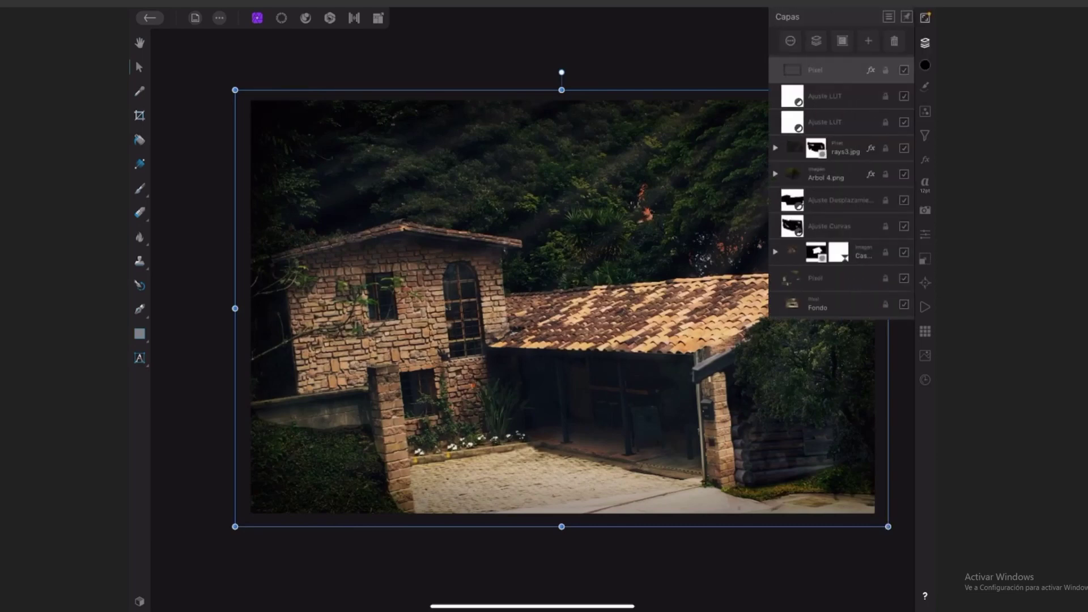
left_click_drag(639, 294, 556, 283)
left_click(925, 42)
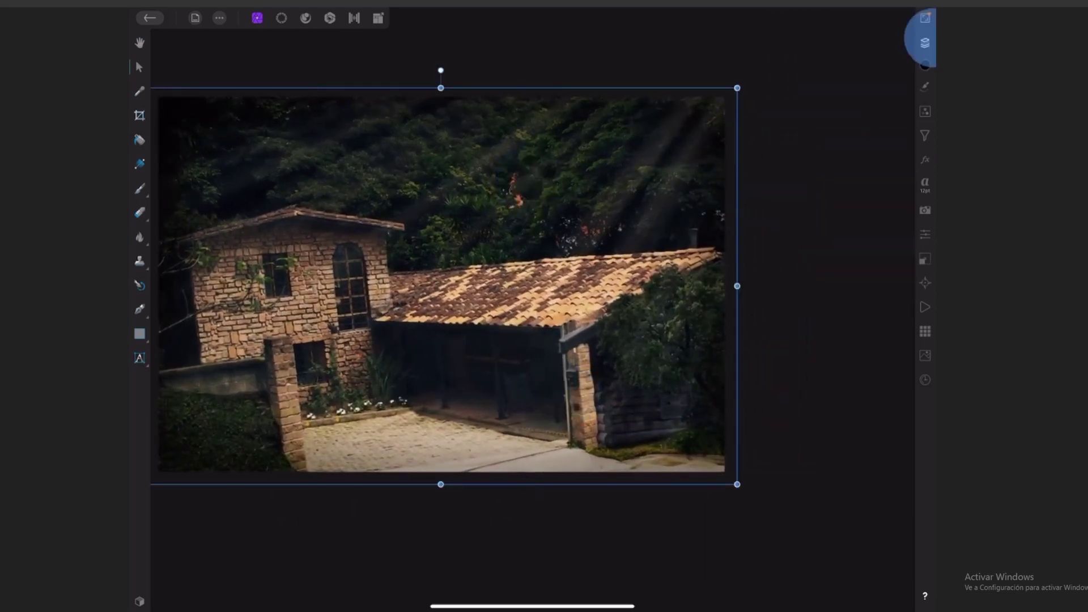
left_click(851, 104)
left_click(816, 148)
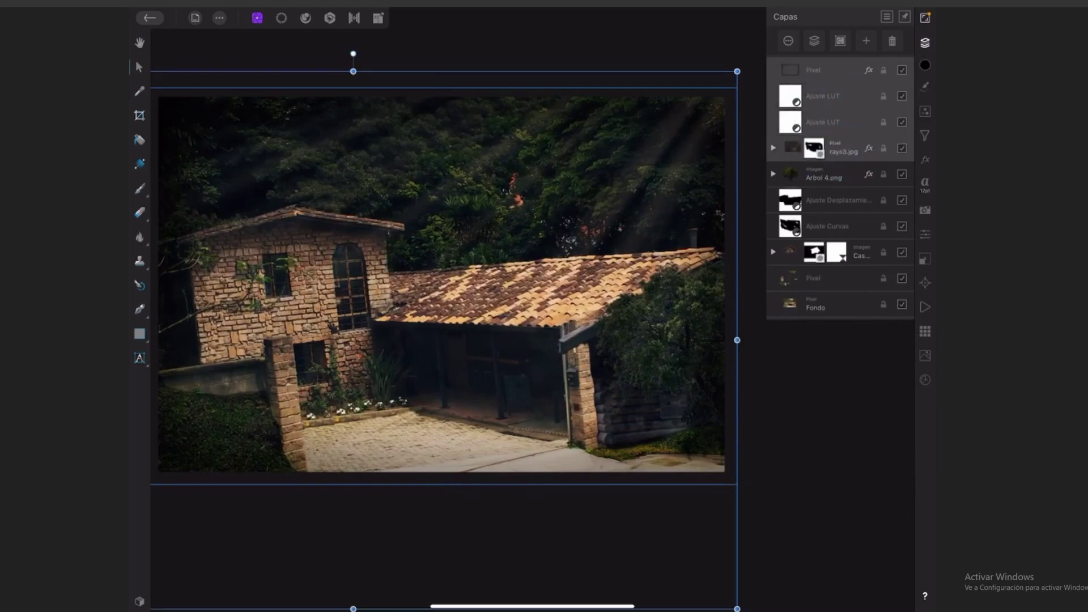
left_click(812, 183)
left_click(809, 221)
left_click(817, 304)
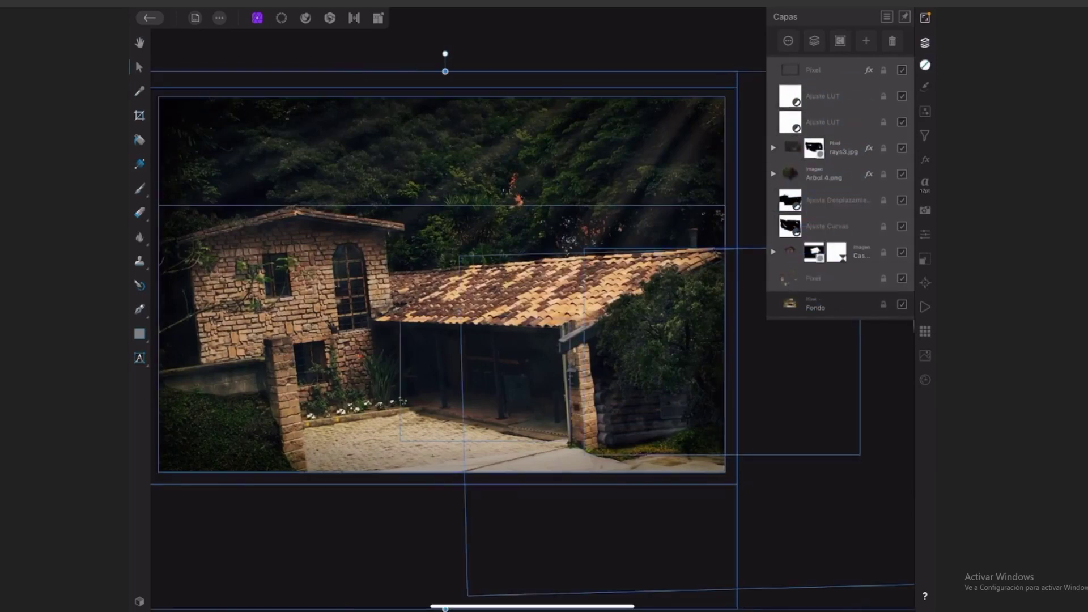
left_click(902, 304, "alt")
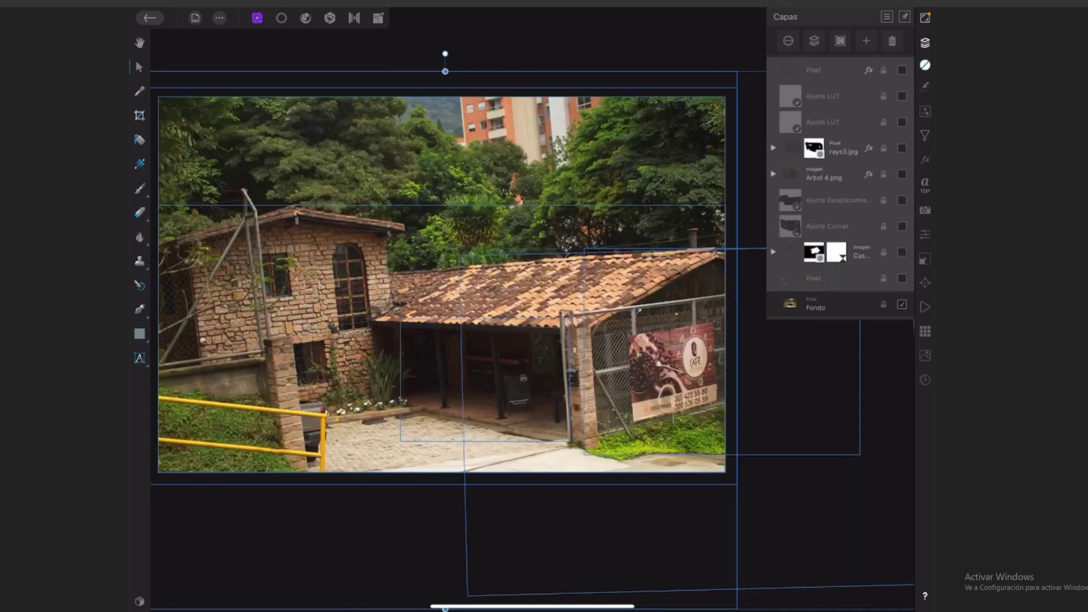
left_click(902, 304, "alt")
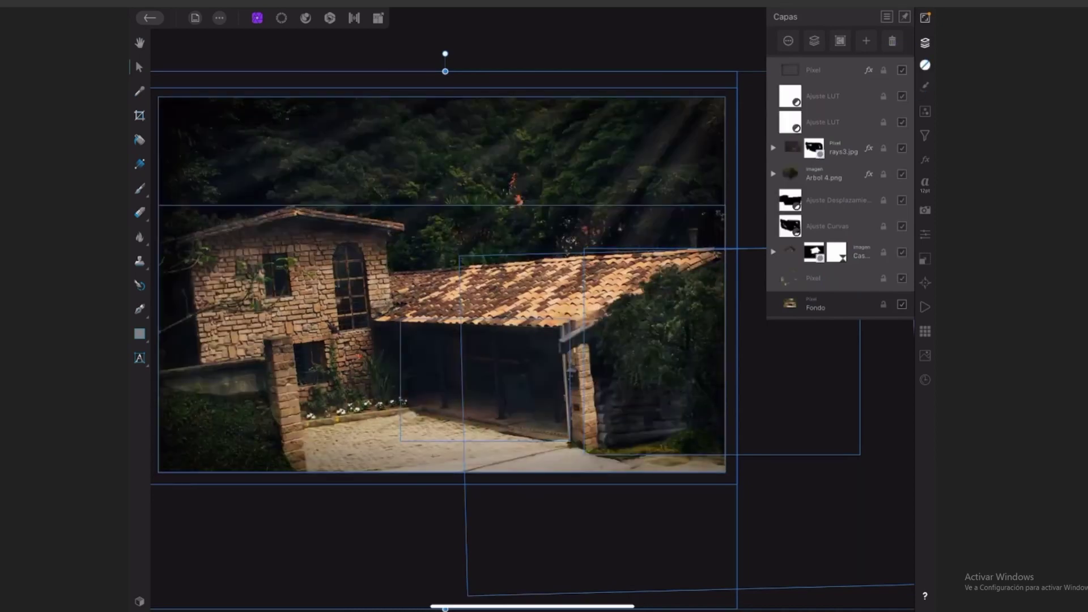